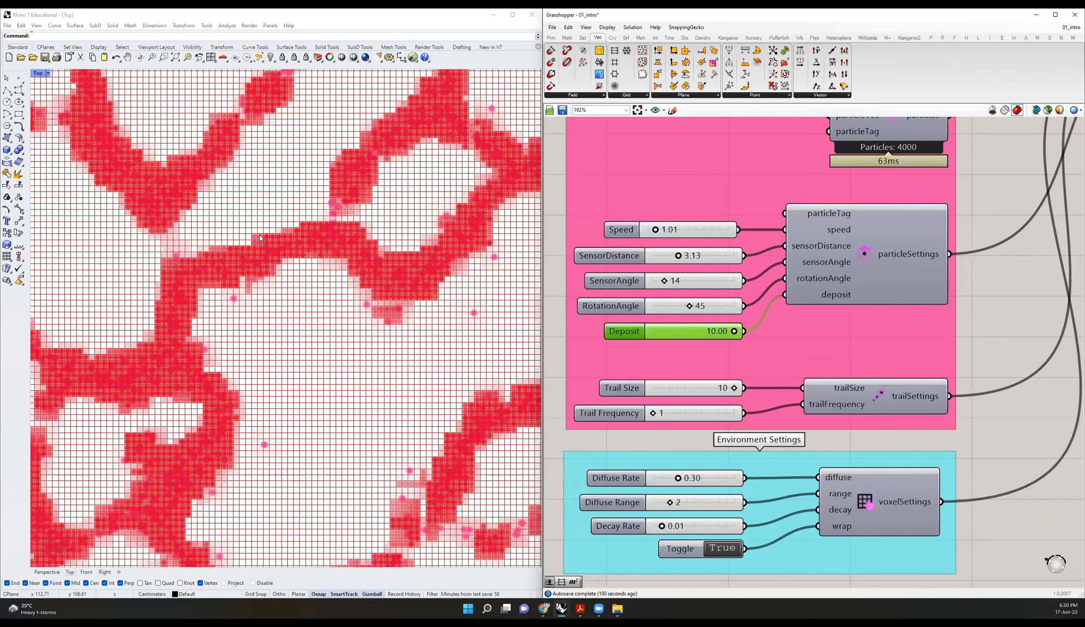
Step: Examine the red voxel deposits and individual particles up close in the Top viewport
scroll(309, 335, down, 9)
scroll(301, 329, up, 20)
scroll(300, 329, down, 10)
scroll(319, 332, up, 10)
scroll(272, 306, down, 8)
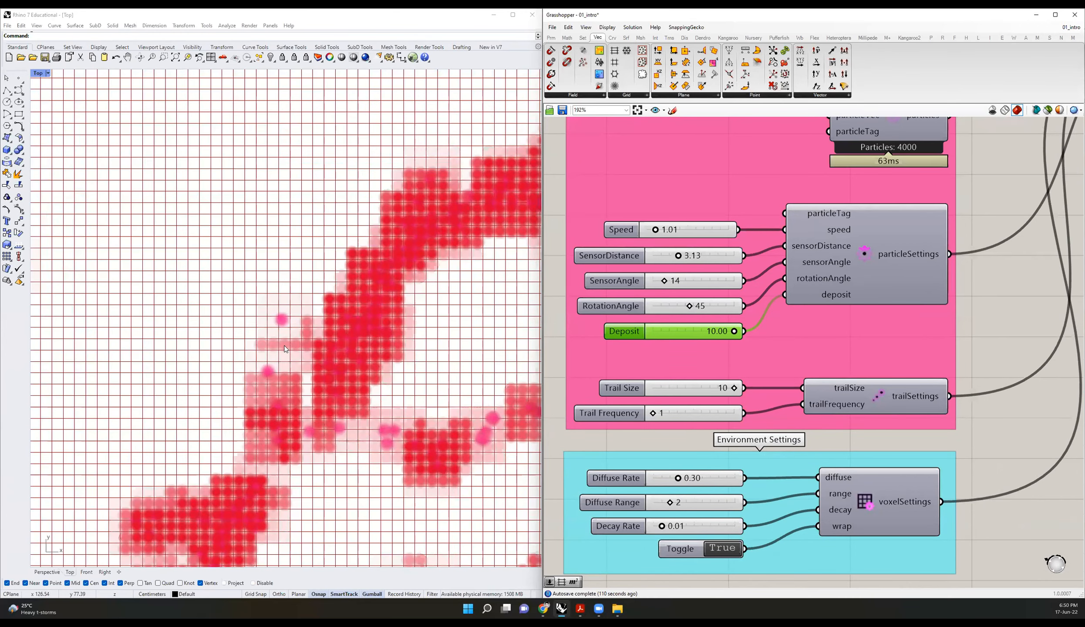
scroll(267, 272, up, 5)
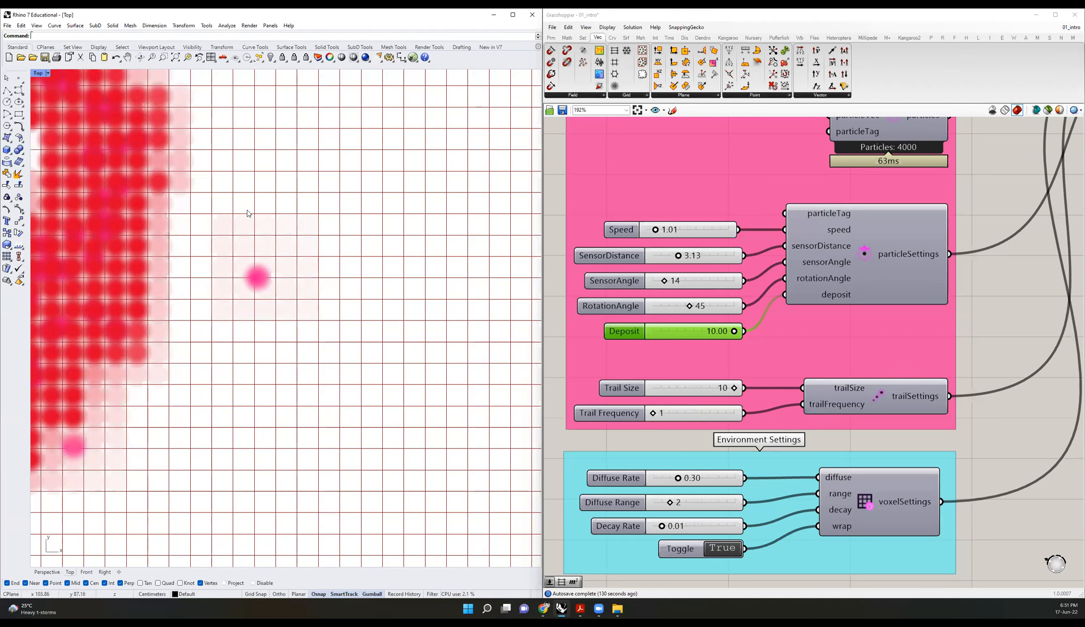
Step: Restrict the preview to the selected Display Particles point cloud component
scroll(264, 280, down, 6)
right_drag(1014, 340, 623, 348)
click(813, 204)
click(1048, 110)
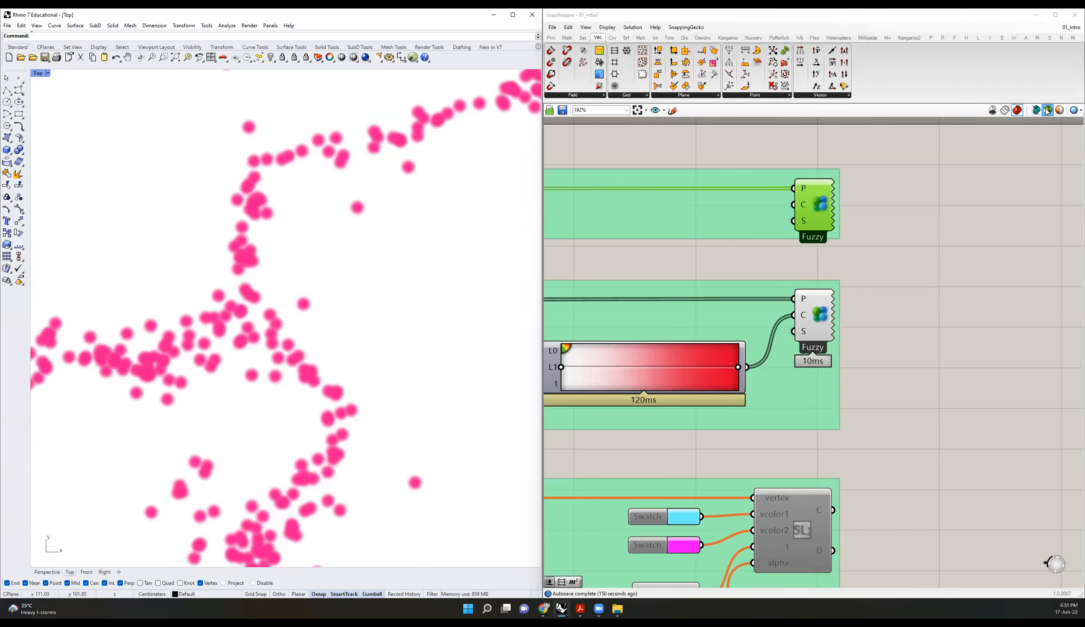
Step: Start the simulation timer and inspect the whole design space in the Top viewport
scroll(861, 247, down, 5)
right_drag(816, 245, 990, 233)
scroll(692, 259, up, 6)
click(716, 309)
scroll(203, 236, down, 16)
right_drag(203, 235, 291, 264)
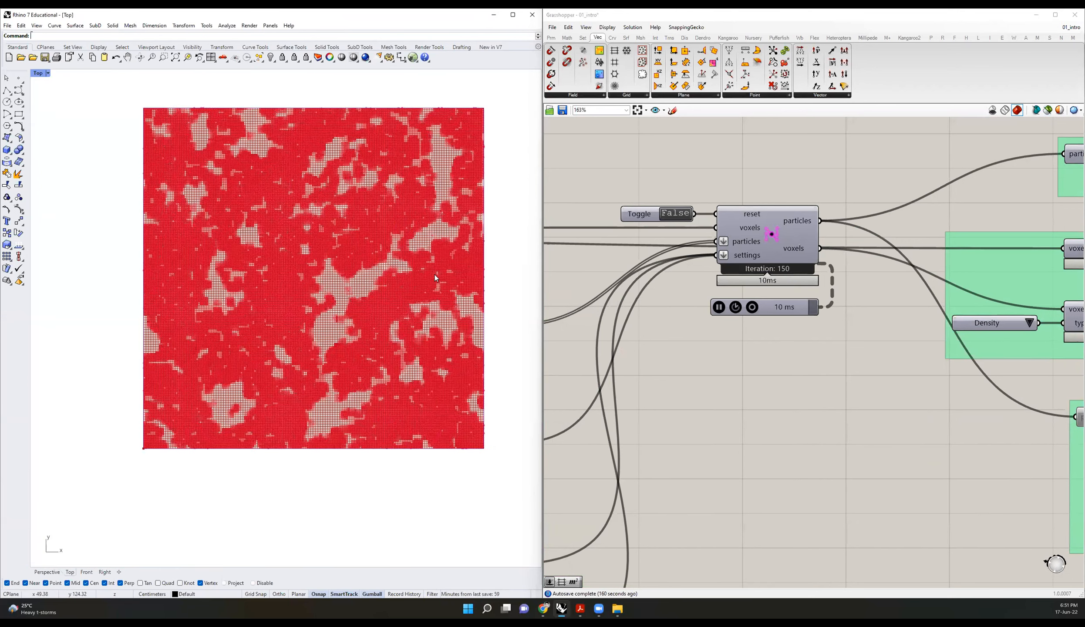
Step: Pause the simulation timer and hide the preview of the Display Environment point cloud
click(718, 310)
right_drag(814, 250, 754, 280)
scroll(754, 280, down, 5)
right_drag(971, 295, 786, 291)
drag(841, 312, 771, 280)
middle_click(770, 280)
click(797, 253)
Step: Turn off the preview of the square grid component above the design space definition
right_drag(619, 279, 1001, 283)
right_drag(631, 278, 701, 290)
right_click(755, 193)
click(779, 209)
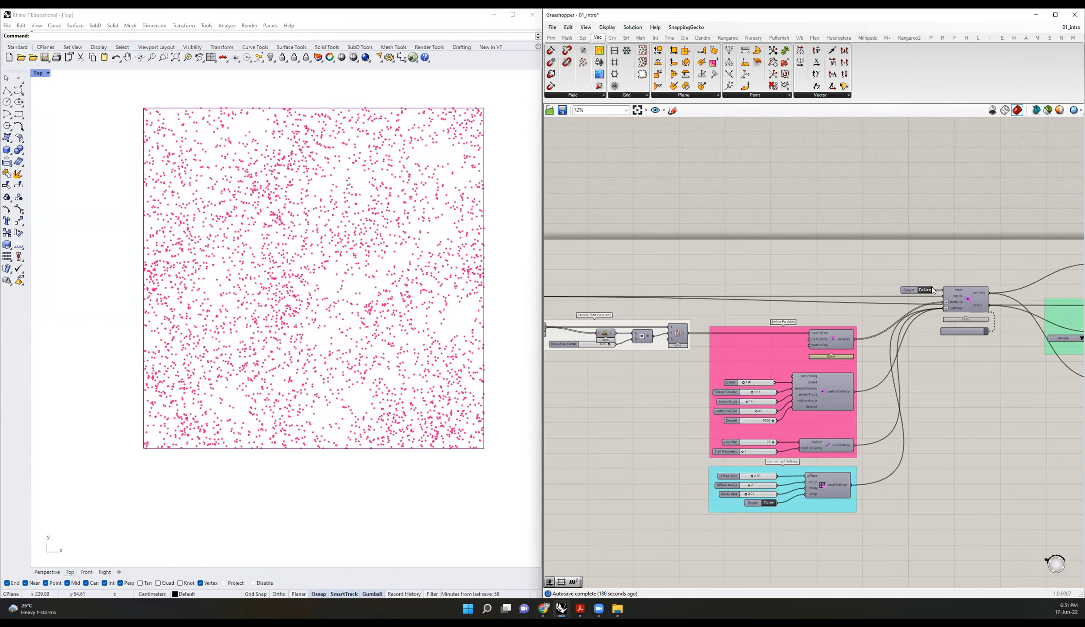
Step: Set the particle Deposit slider to 2.00
scroll(706, 305, down, 1)
scroll(744, 377, up, 4)
scroll(665, 383, up, 5)
double_click(707, 390)
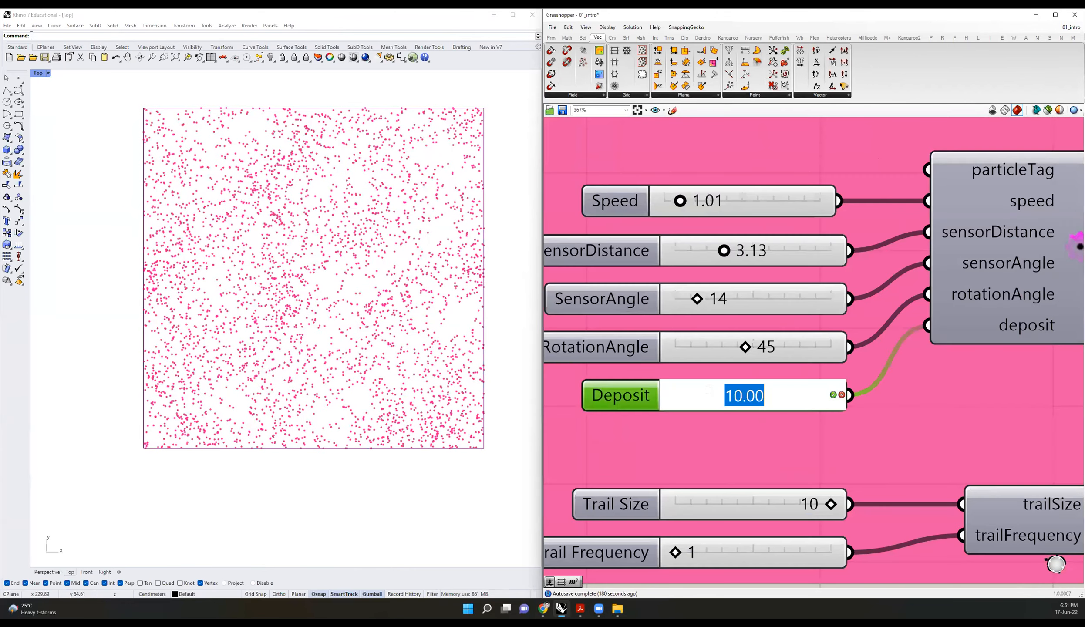
text(2)
key(Return)
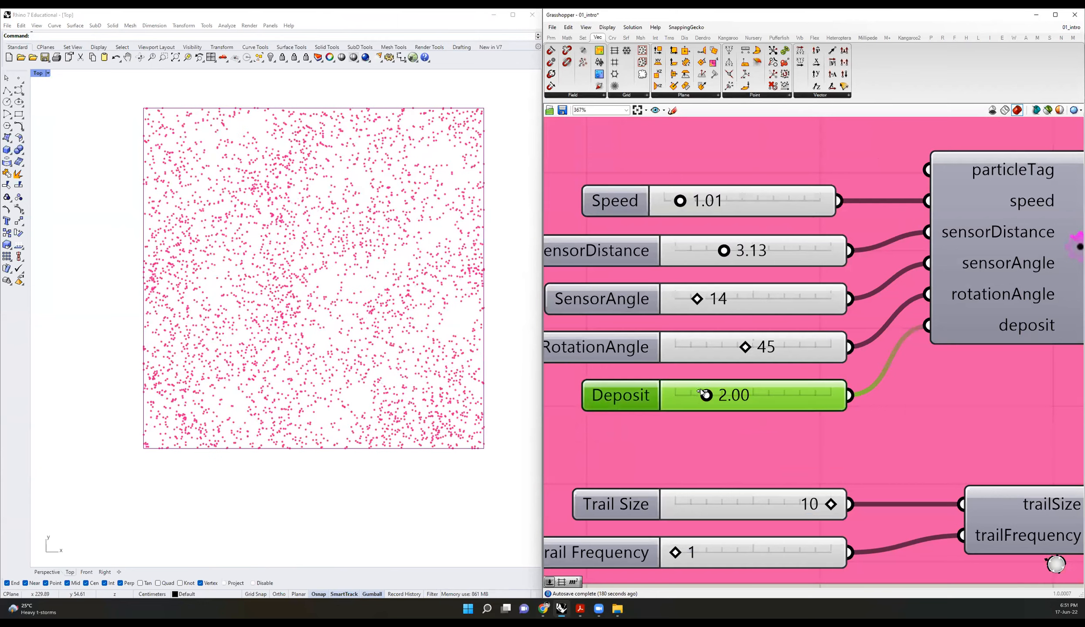
Step: Resume the simulation timer to run the particles with the new deposit value
scroll(623, 386, down, 8)
scroll(894, 310, down, 2)
right_drag(890, 287, 774, 310)
scroll(773, 310, up, 5)
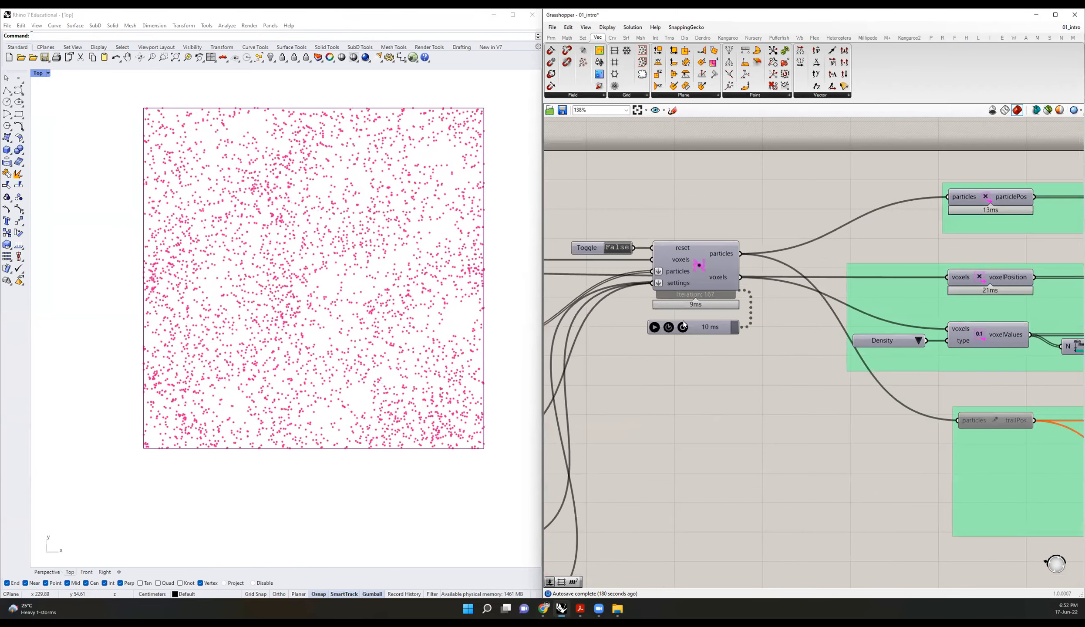
click(653, 329)
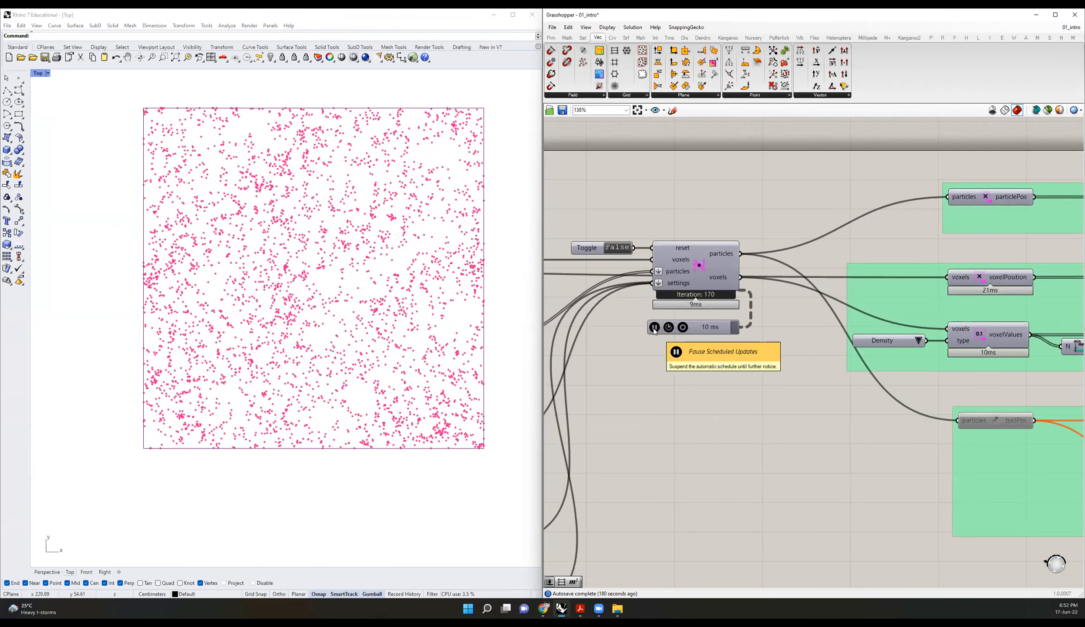
click(654, 327)
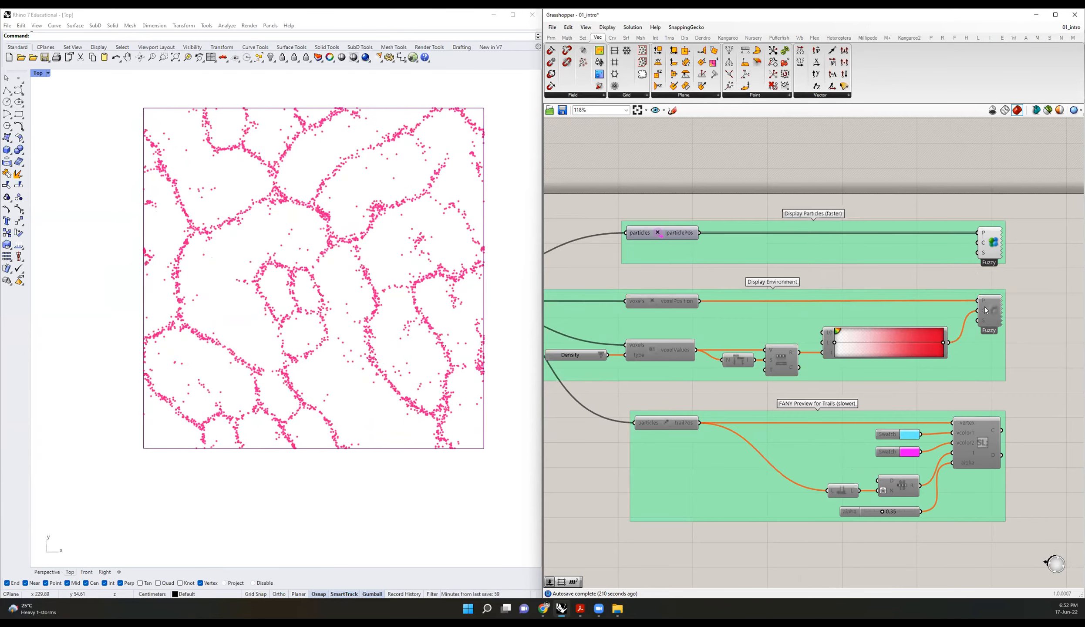
Step: Examine the Diffuse Rate and Diffuse Range sliders in the Environment Settings group
mouse_move(987, 310)
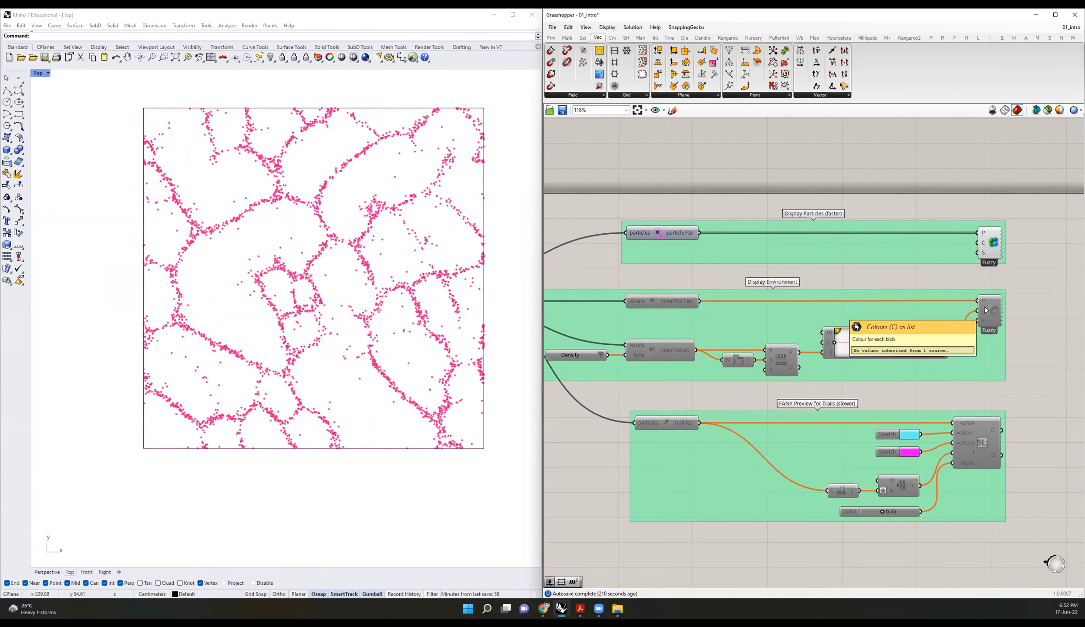
right_drag(609, 348, 1002, 348)
scroll(784, 349, up, 4)
scroll(310, 134, up, 6)
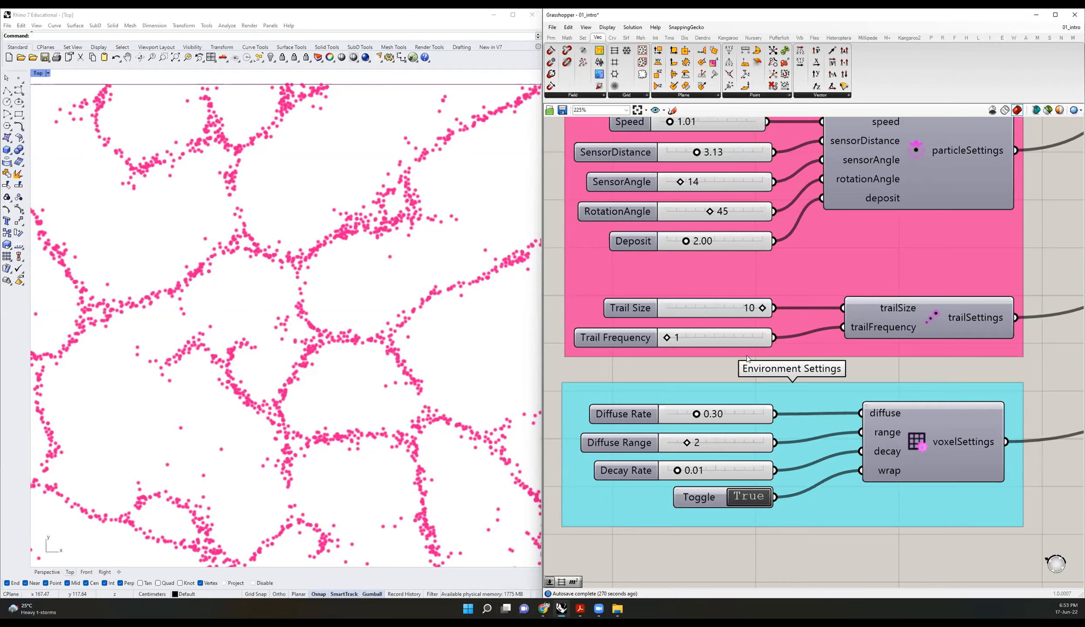
right_drag(746, 360, 796, 302)
scroll(694, 362, up, 2)
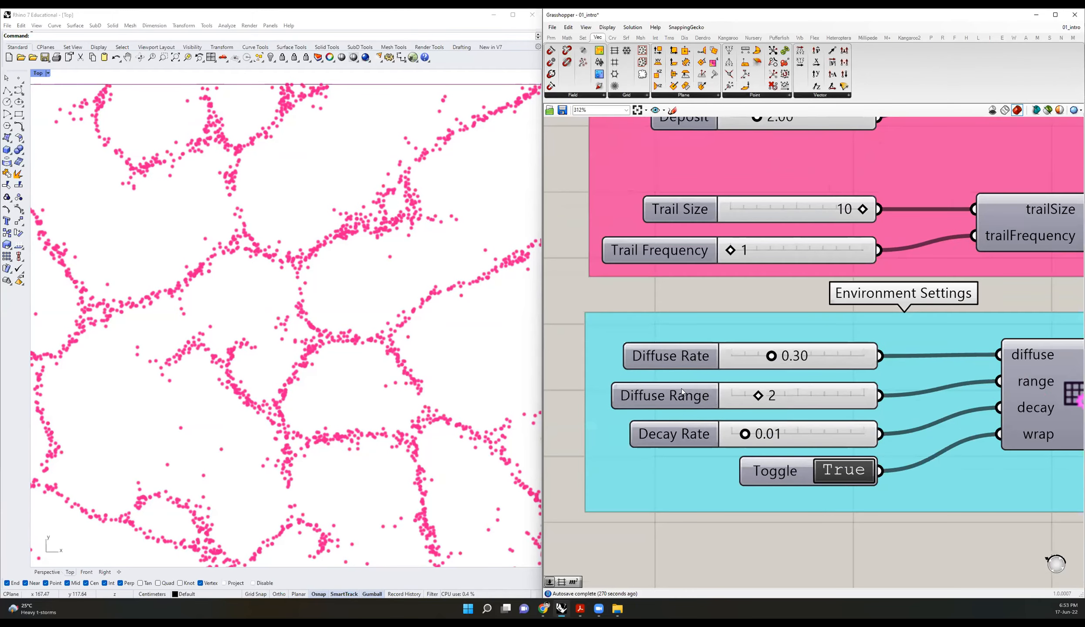
click(680, 390)
click(669, 347)
click(669, 395)
click(676, 360)
click(683, 389)
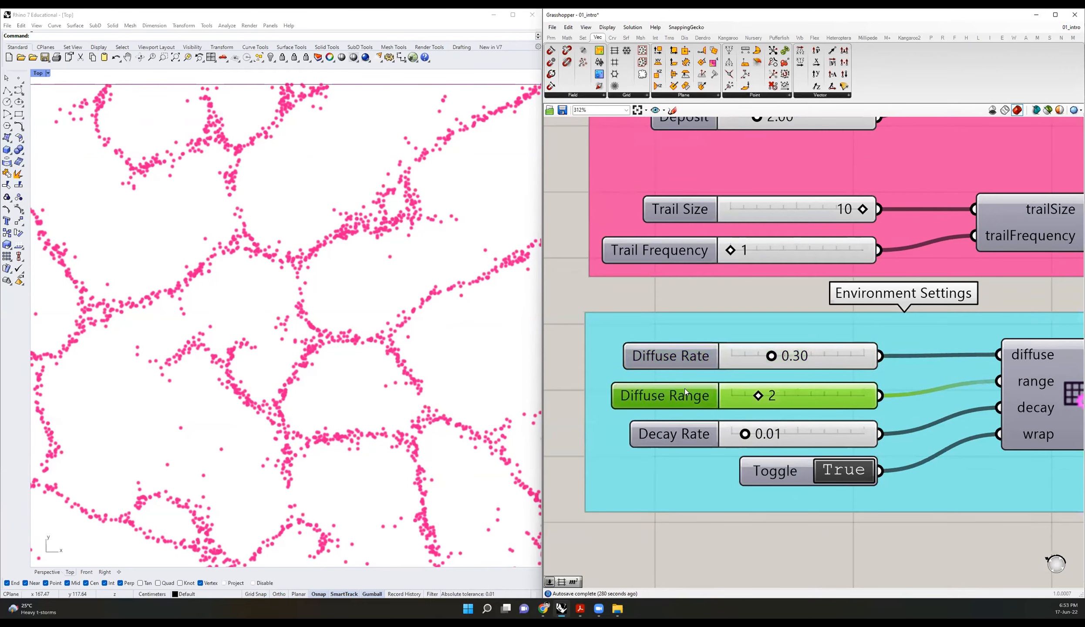
Step: Examine a single particle against the surrounding square grid cells in the Top viewport
scroll(684, 388, down, 10)
scroll(623, 271, up, 5)
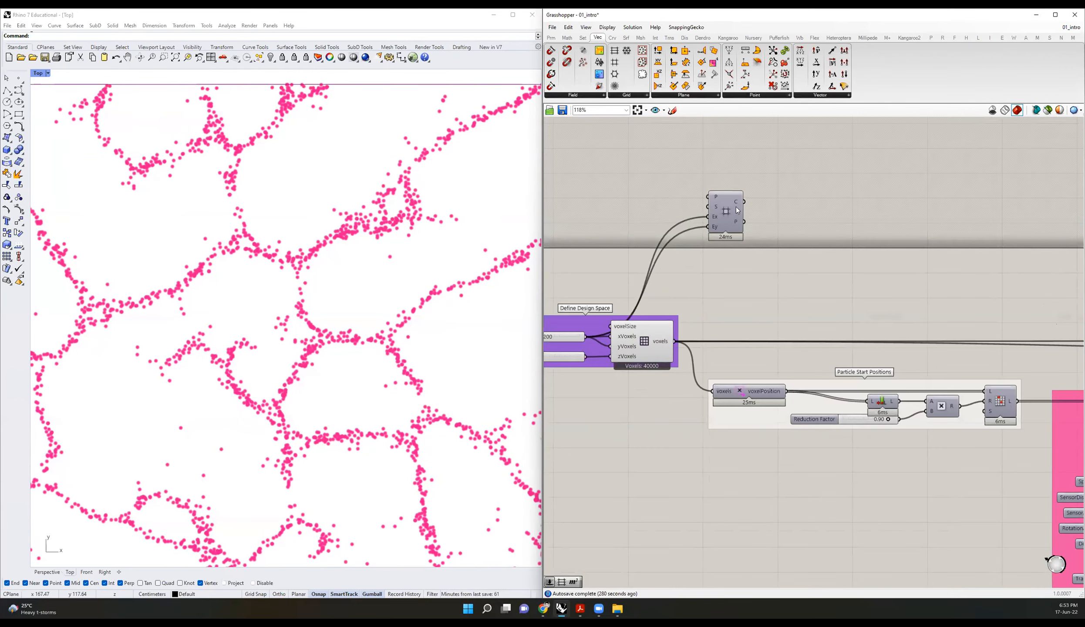
scroll(213, 383, up, 15)
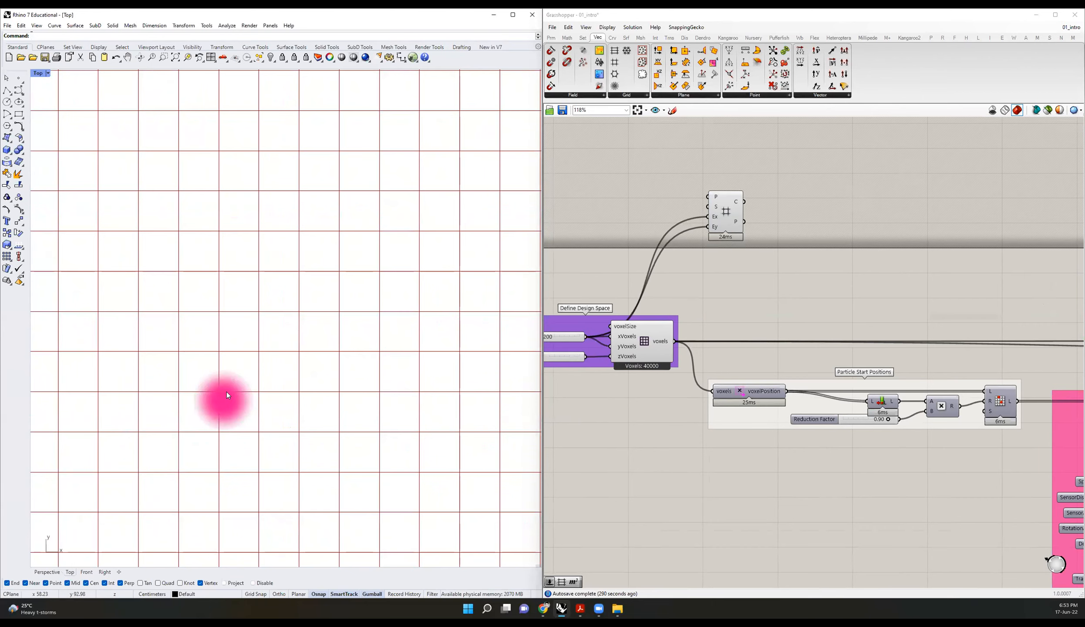
scroll(227, 393, down, 5)
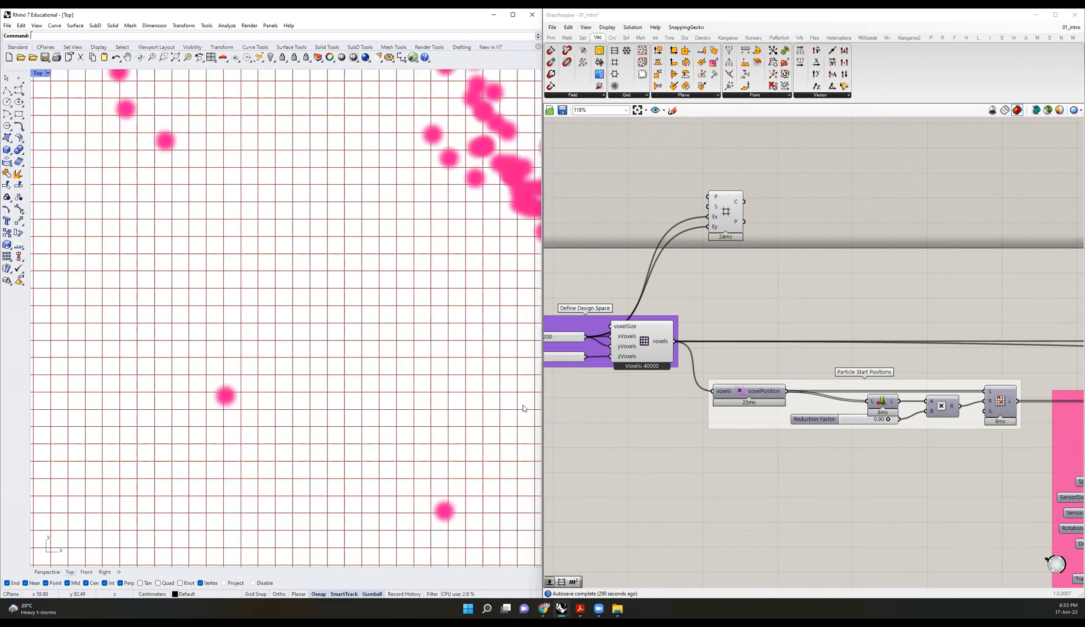
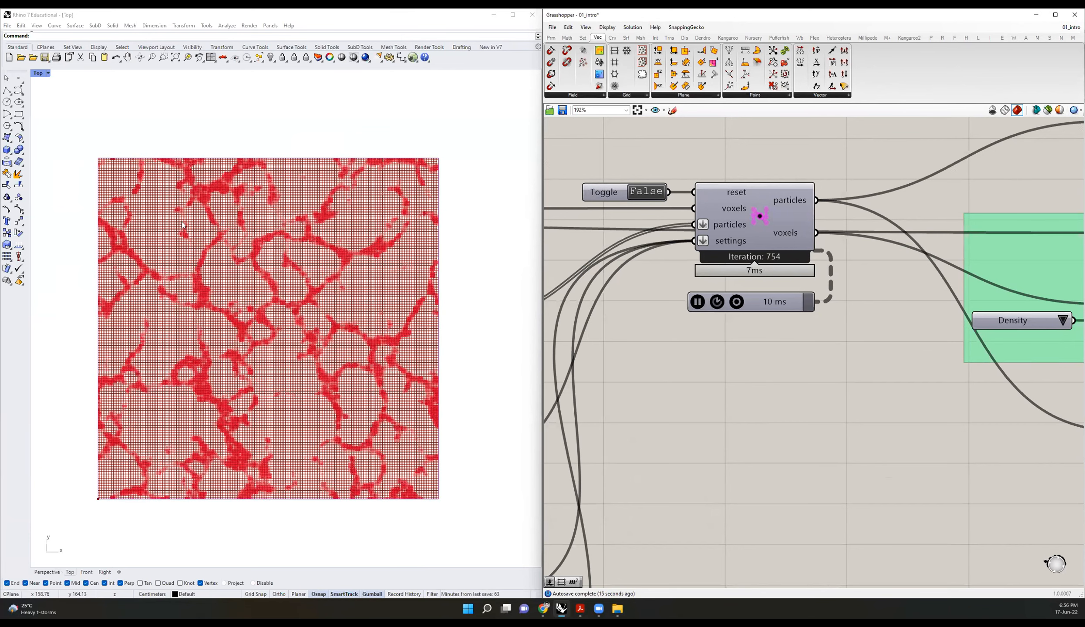
Step: Reset the simulation by switching the solver's reset toggle on and back to False
scroll(818, 463, down, 2)
click(694, 267)
click(694, 267)
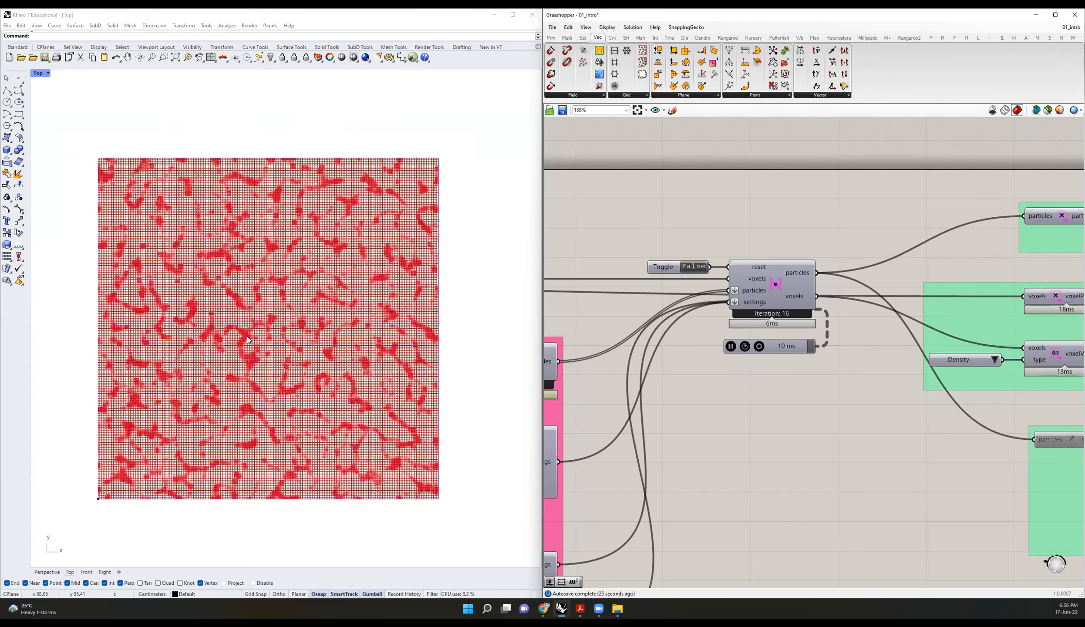
Step: Set the environment Decay Rate to 0.10 and inspect its effect on the voxel trails
scroll(244, 342, down, 4)
scroll(230, 349, up, 2)
scroll(229, 346, up, 2)
right_drag(610, 371, 781, 321)
scroll(757, 318, down, 1)
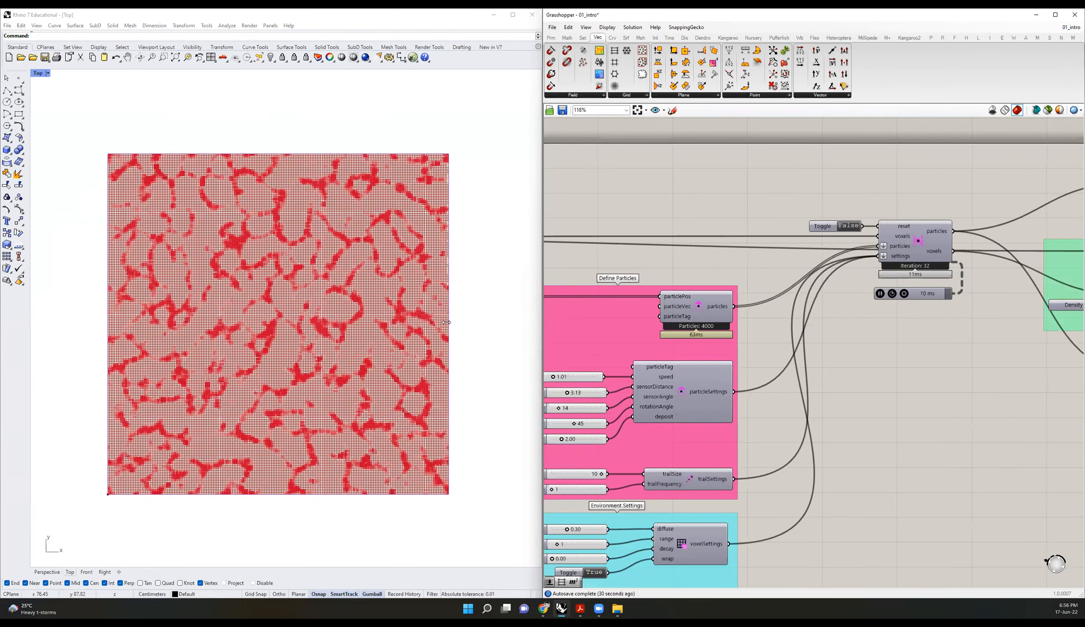
right_drag(710, 344, 758, 319)
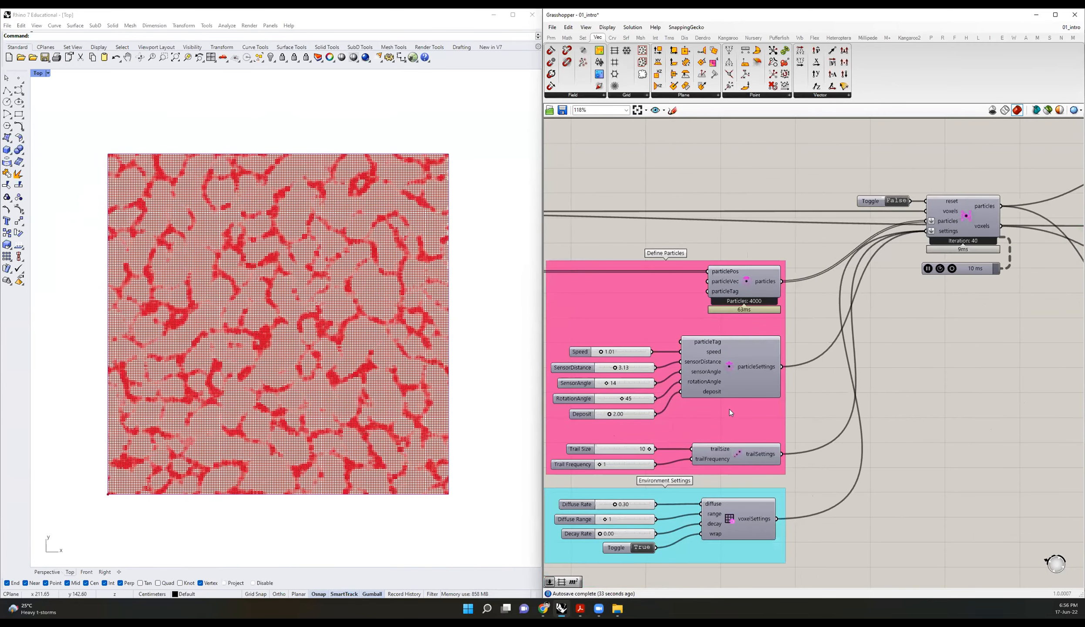
right_drag(615, 537, 639, 488)
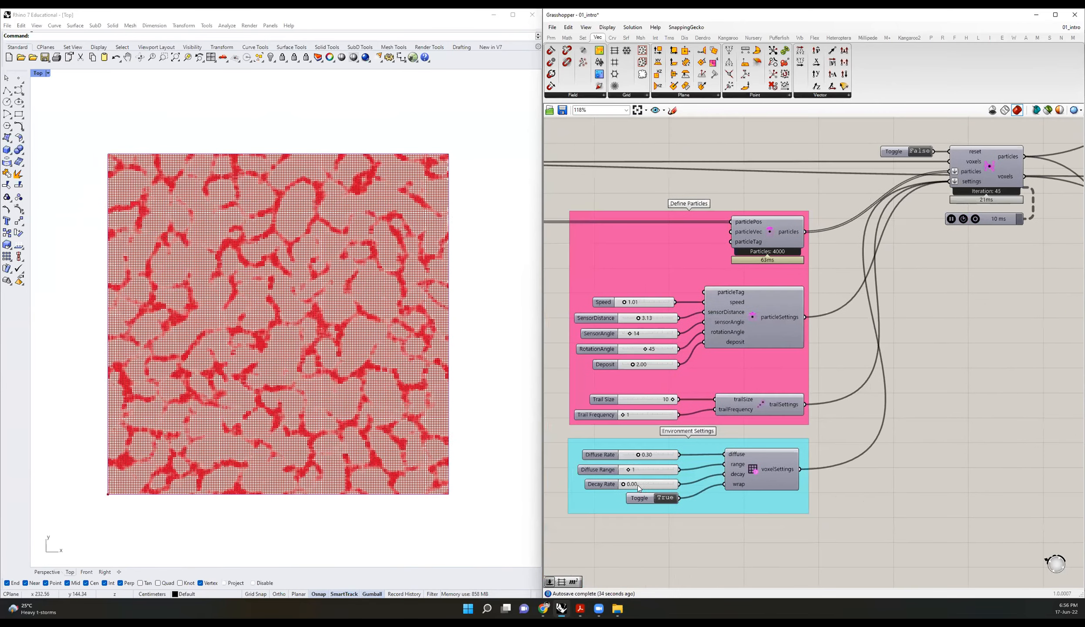
scroll(638, 485, up, 4)
drag(604, 478, 700, 479)
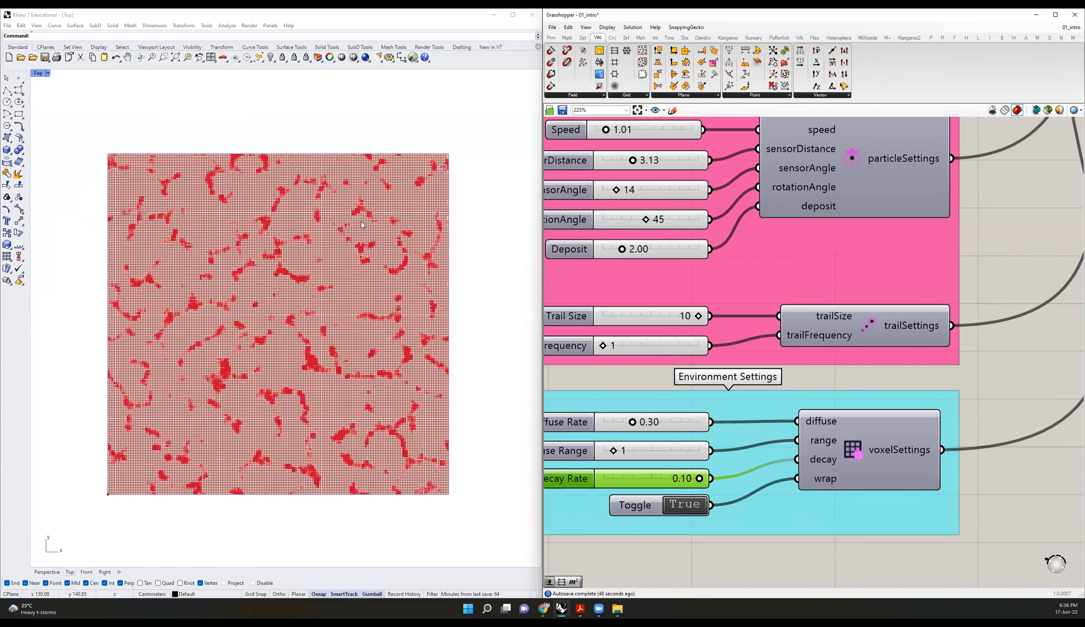
scroll(363, 225, up, 5)
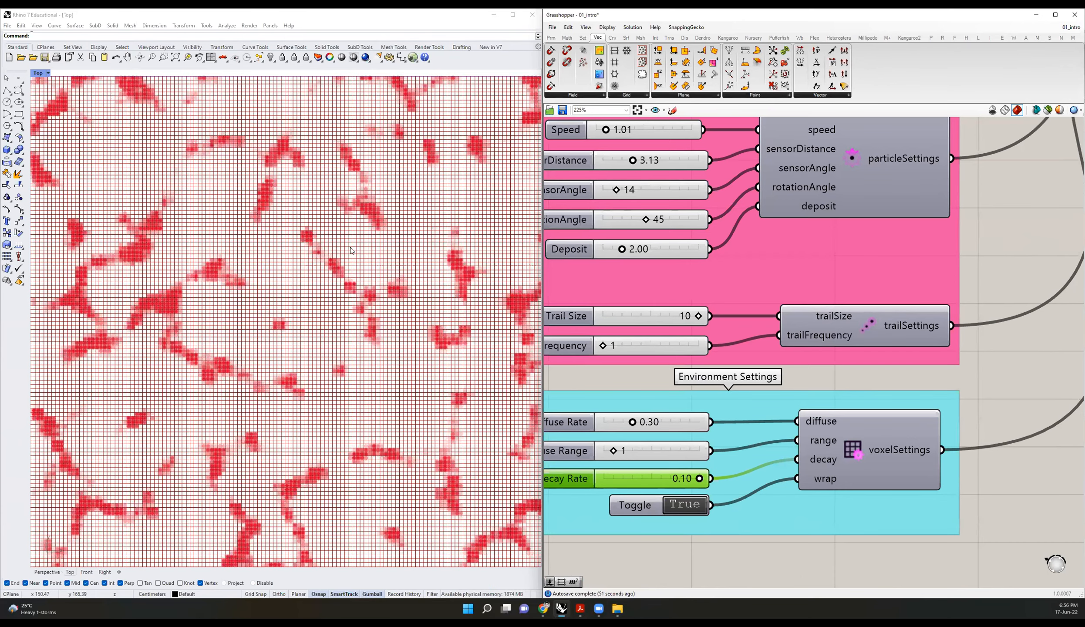
scroll(294, 253, down, 1)
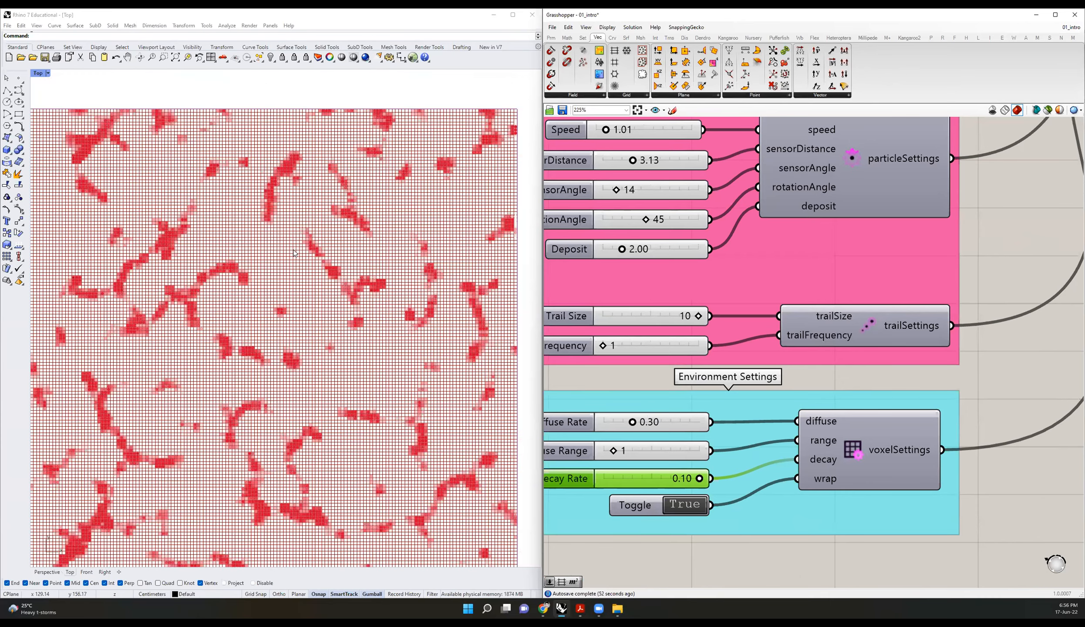
scroll(345, 258, down, 3)
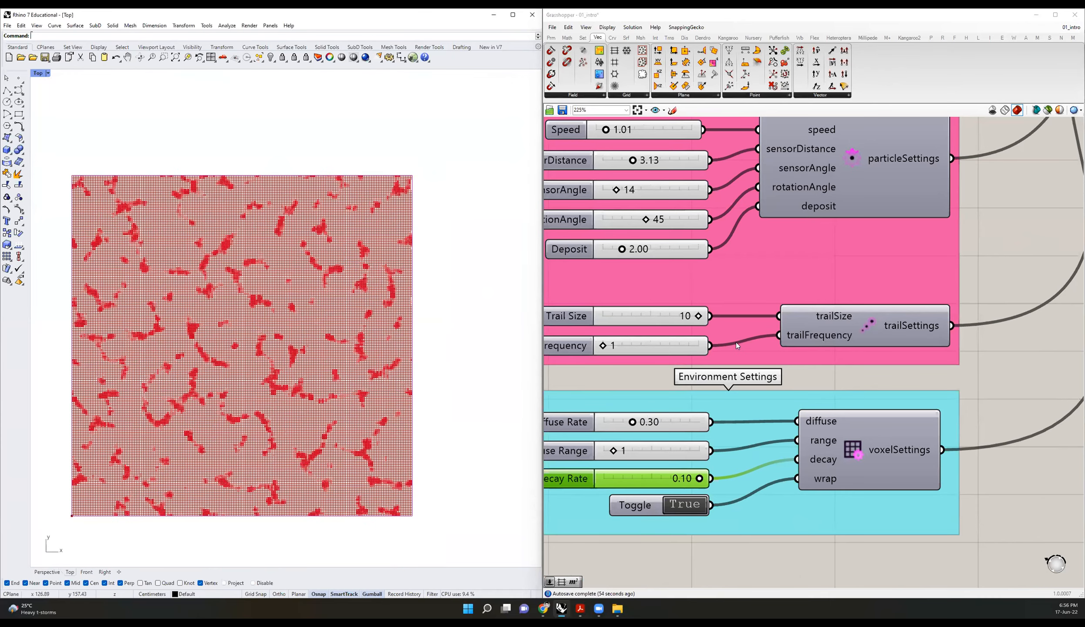
Step: Set the environment Decay Rate to 0.01
click(839, 298)
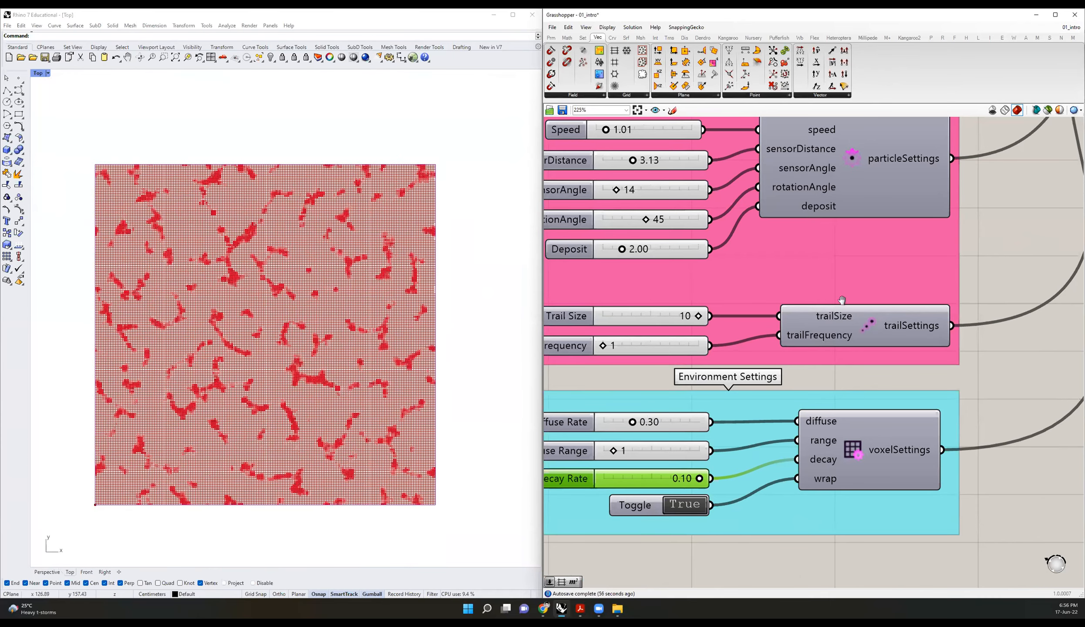
double_click(759, 444)
text(0.01)
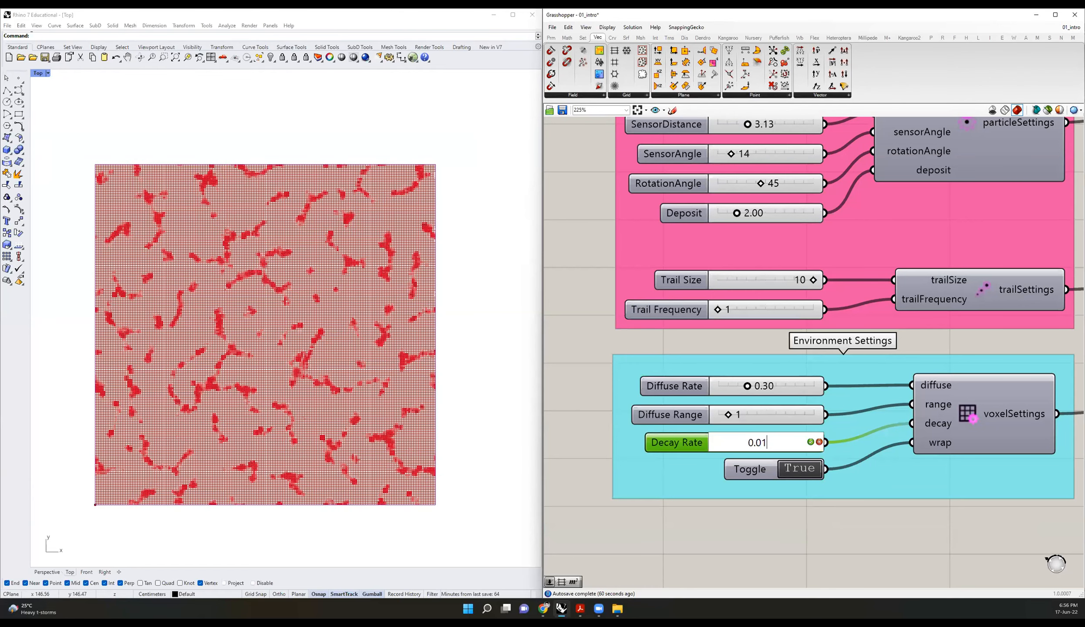
key(Return)
Step: Turn off the Display Environment point cloud and turn on the Display Particles point cloud
scroll(730, 447, down, 2)
right_drag(997, 209, 840, 283)
scroll(1001, 249, down, 2)
right_drag(1001, 249, 626, 301)
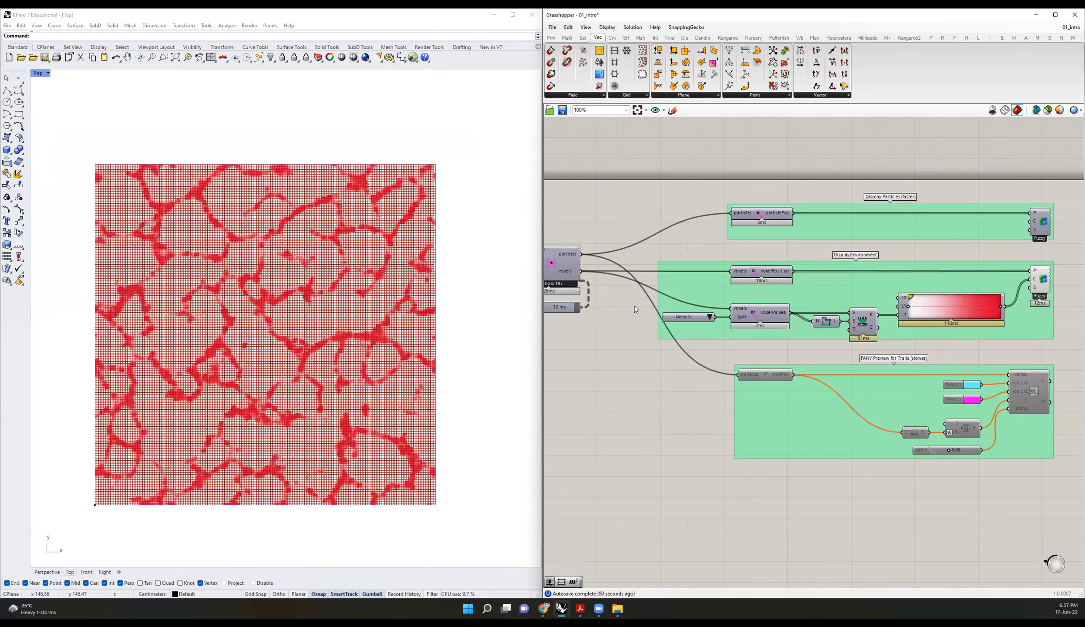
right_drag(548, 306, 659, 311)
scroll(658, 310, down, 3)
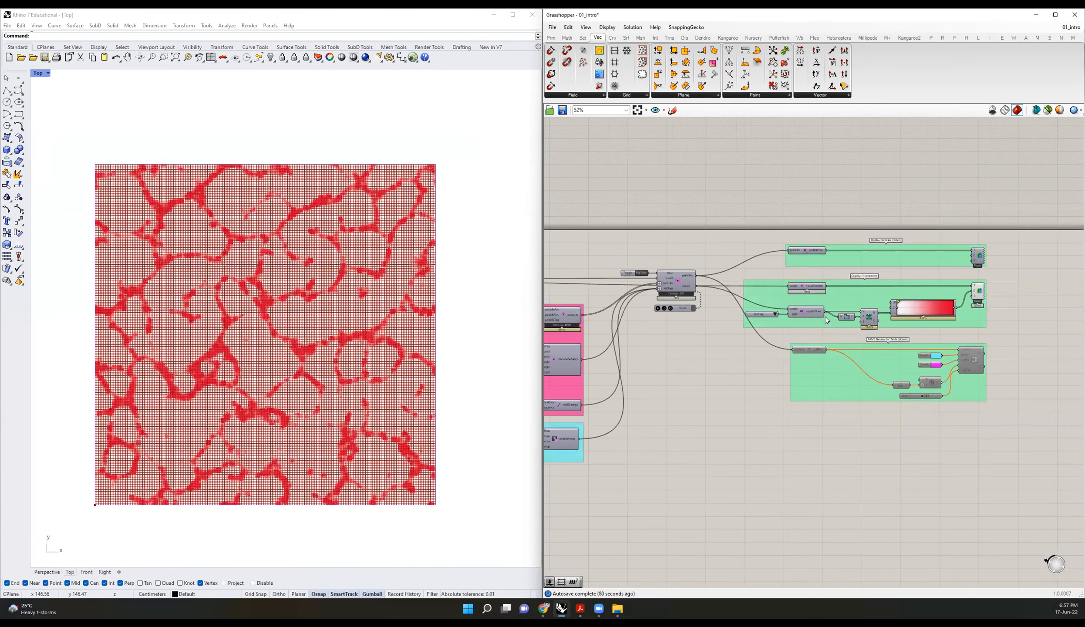
scroll(952, 324, up, 3)
click(855, 295)
key(ctrl+q)
click(855, 237)
key(ctrl+q)
Step: Switch the wrap toggle of the voxelSettings component to False
right_drag(566, 392, 1063, 285)
right_drag(787, 310, 843, 292)
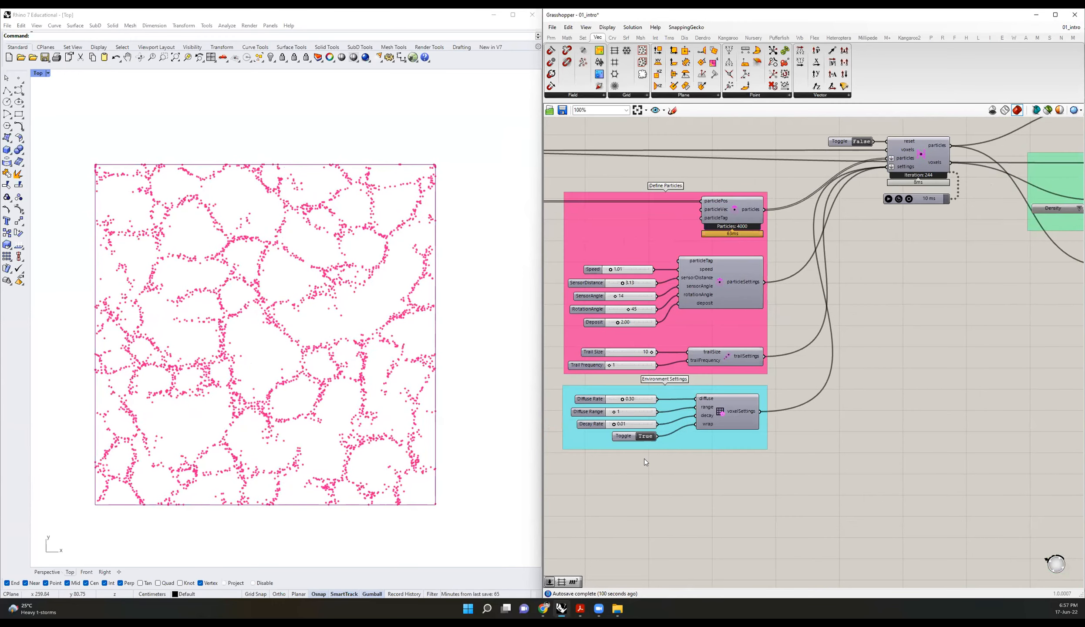
scroll(709, 423, up, 4)
click(582, 450)
scroll(586, 449, down, 5)
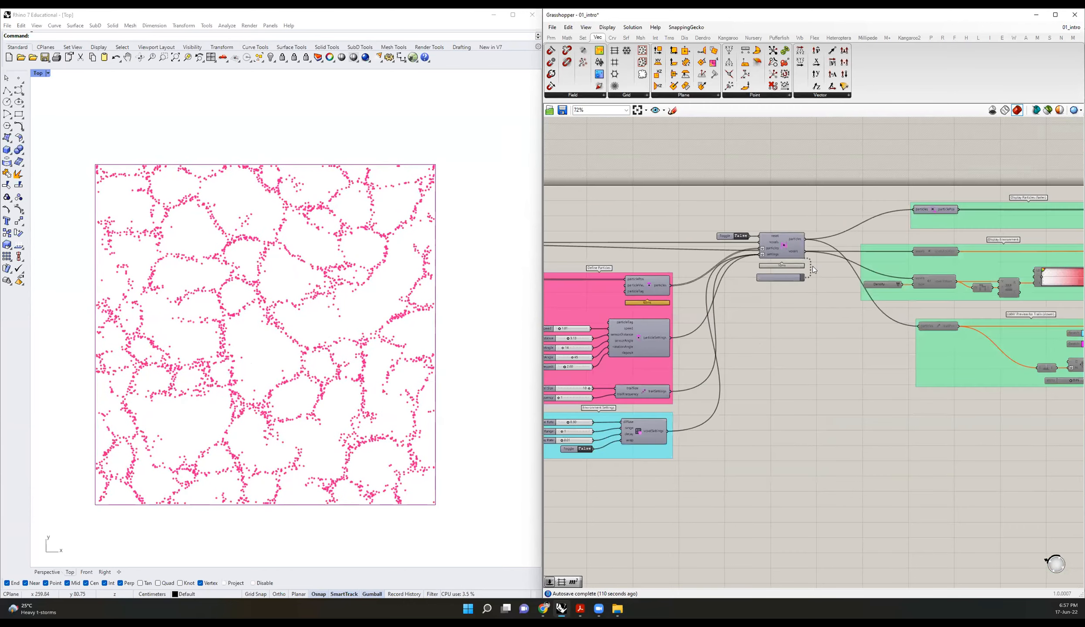
Step: Resume the simulation timer and watch how the particles behave at the design space boundary
scroll(813, 269, up, 4)
click(719, 292)
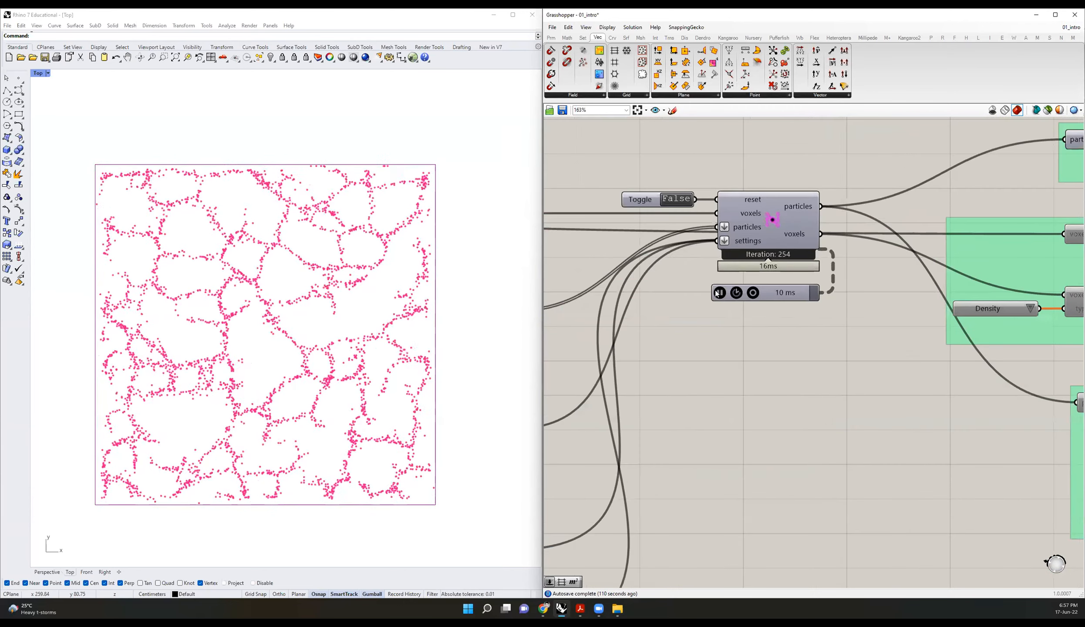
scroll(236, 278, down, 4)
scroll(209, 331, up, 4)
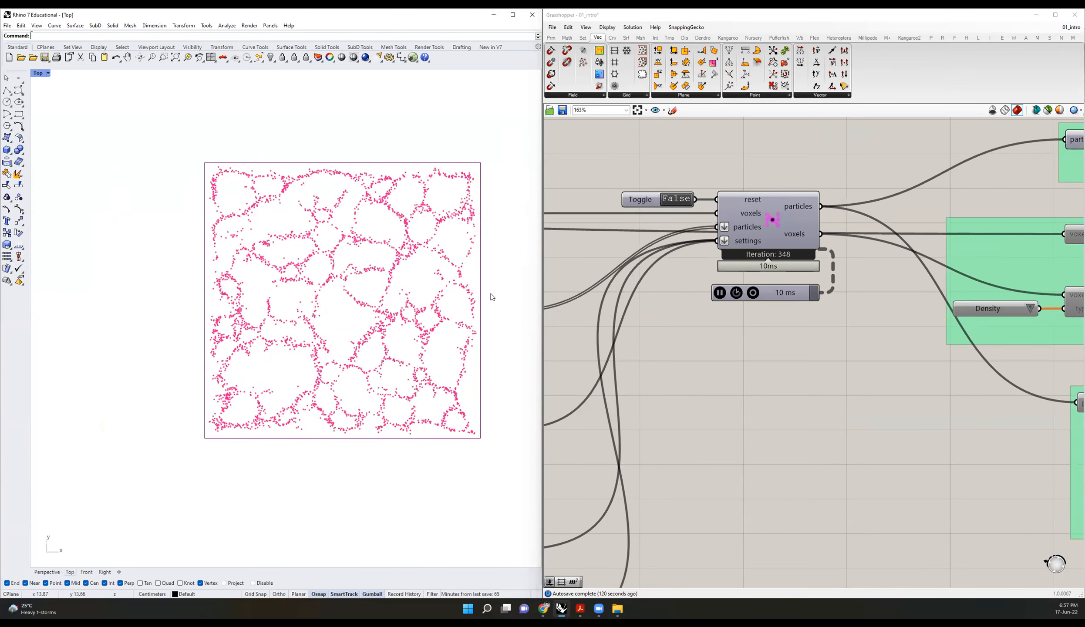
scroll(140, 315, down, 4)
scroll(827, 262, down, 3)
right_drag(728, 213, 889, 208)
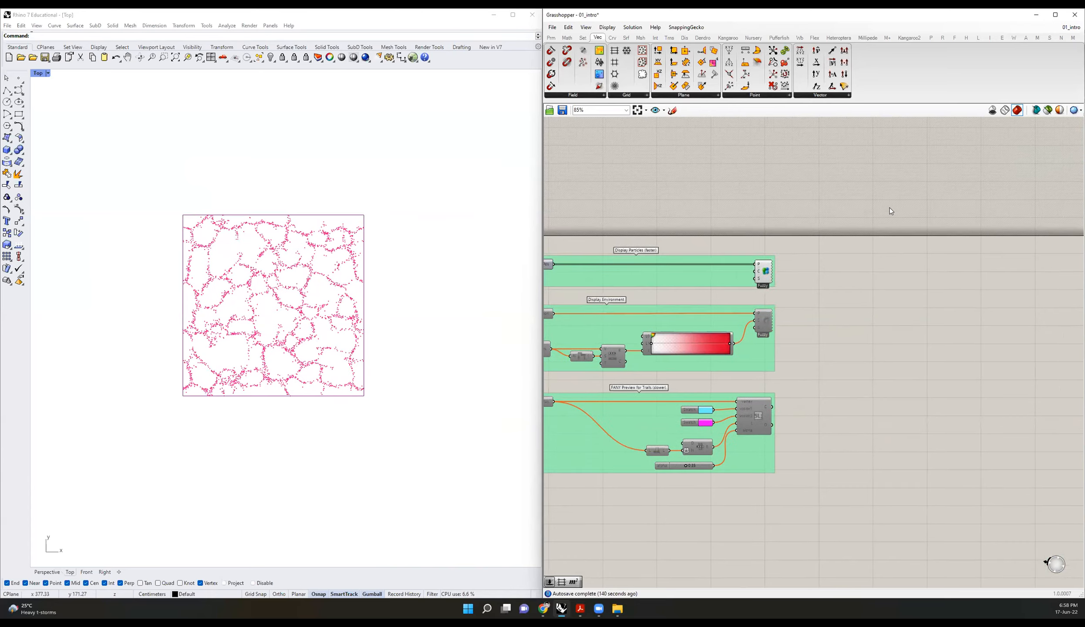
Step: Add a Move component and a Unit X vector above the particle display group, feeding the vector into the Move translation
scroll(728, 195, up, 3)
right_drag(728, 195, 755, 240)
double_click(755, 240)
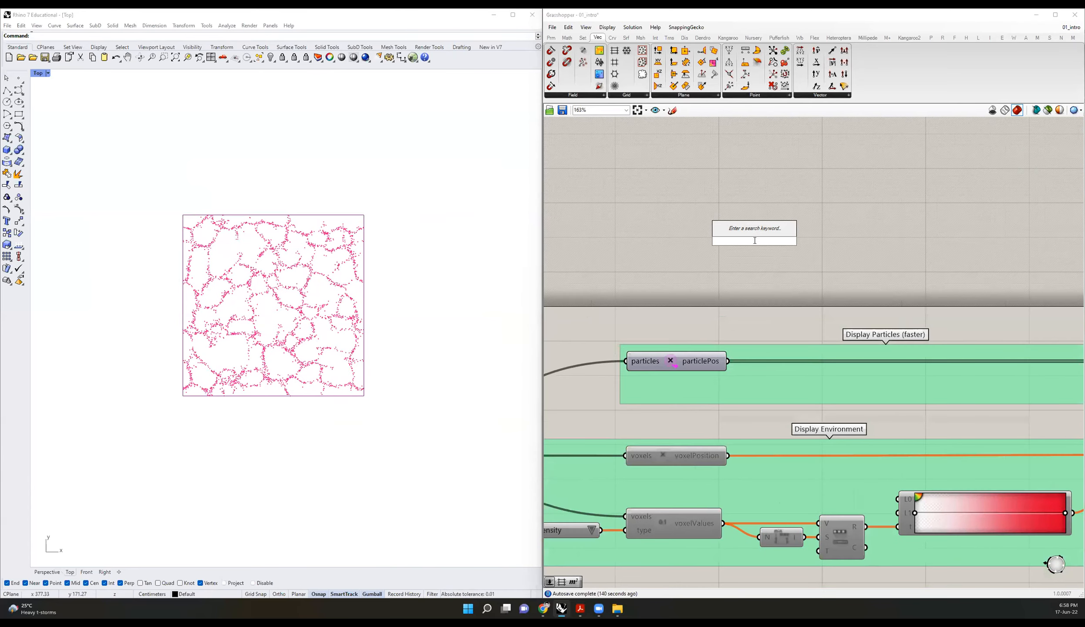
text(move)
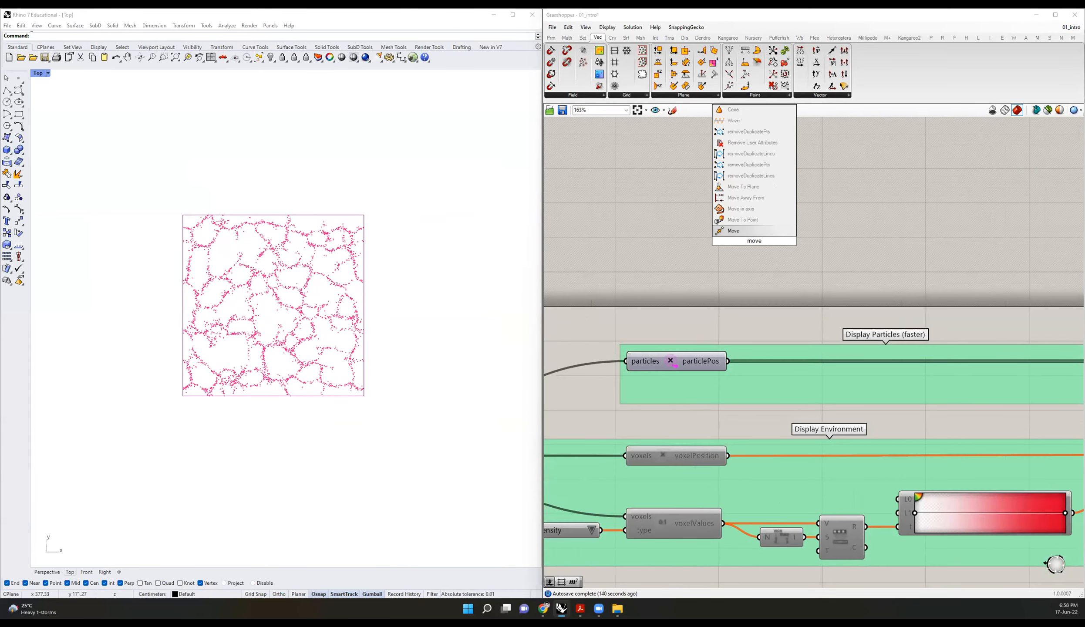
key(Return)
double_click(605, 244)
text(unit x)
drag(630, 247, 637, 226)
Step: Wire the design space dimension from the start of the definition into the factor of the Unit X vector
right_drag(751, 256, 965, 260)
drag(796, 249, 962, 257)
scroll(961, 257, down, 3)
scroll(845, 258, down, 5)
scroll(845, 258, up, 4)
drag(845, 258, 815, 361)
scroll(812, 362, up, 4)
scroll(628, 321, down, 5)
scroll(1045, 285, up, 5)
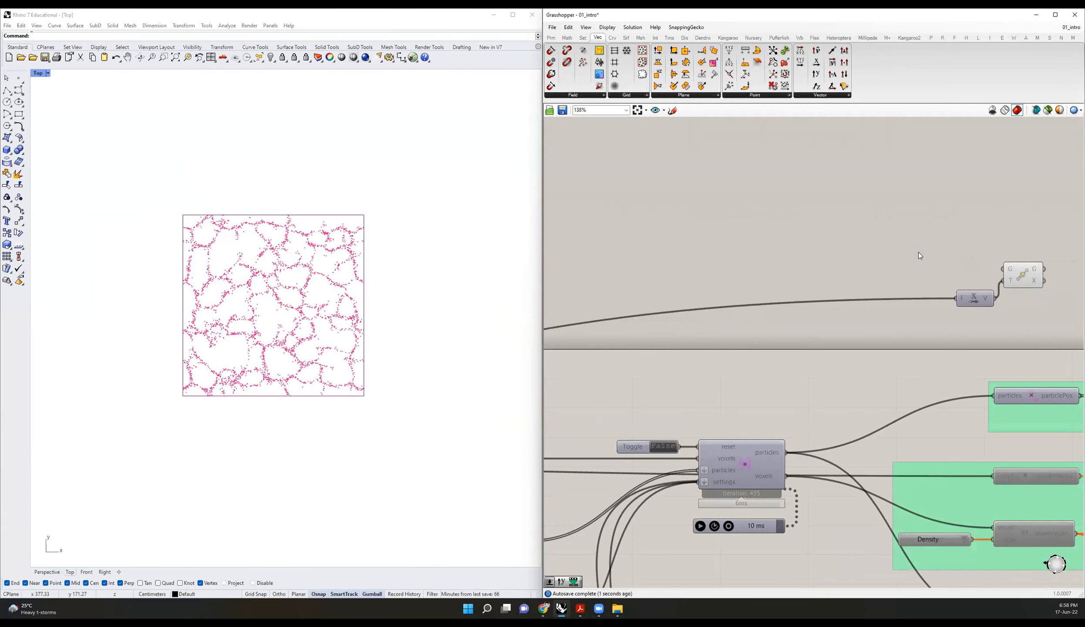
Step: Feed particlePos into the Move geometry and add the moved points to the Display Particles point cloud alongside the originals
right_drag(959, 264, 874, 236)
drag(995, 368, 918, 242)
scroll(874, 236, down, 2)
right_drag(958, 261, 723, 274)
shift+drag(701, 251, 963, 343)
right_drag(435, 304, 348, 336)
right_drag(734, 274, 826, 249)
Step: Add a Unit Y vector and reroute the factor and Move translation through it to offset the particle copy in Y
double_click(691, 225)
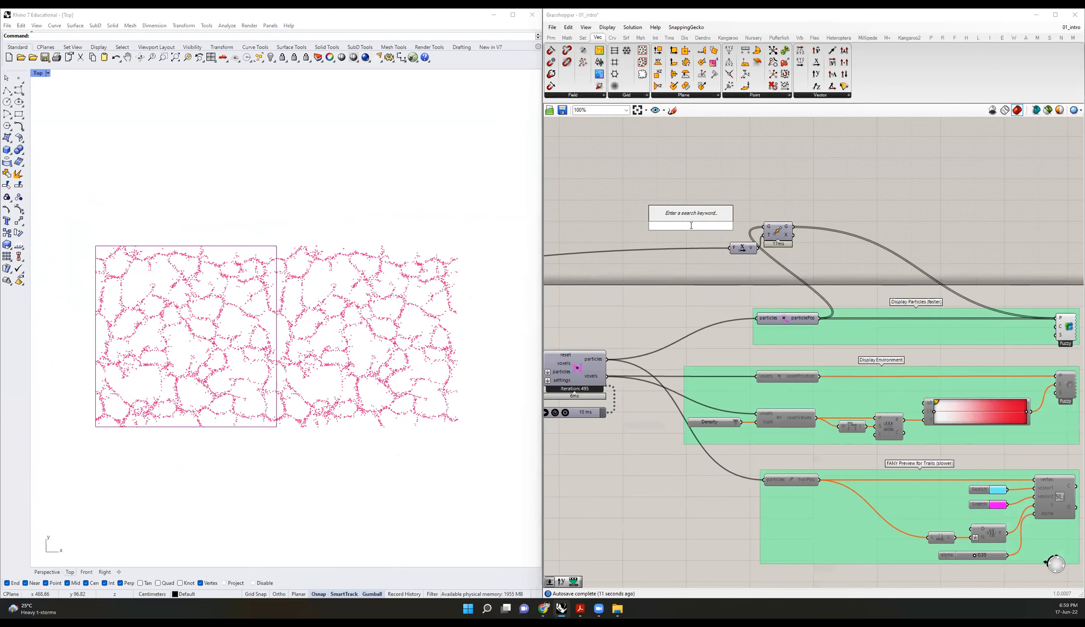
text(y)
key(Return)
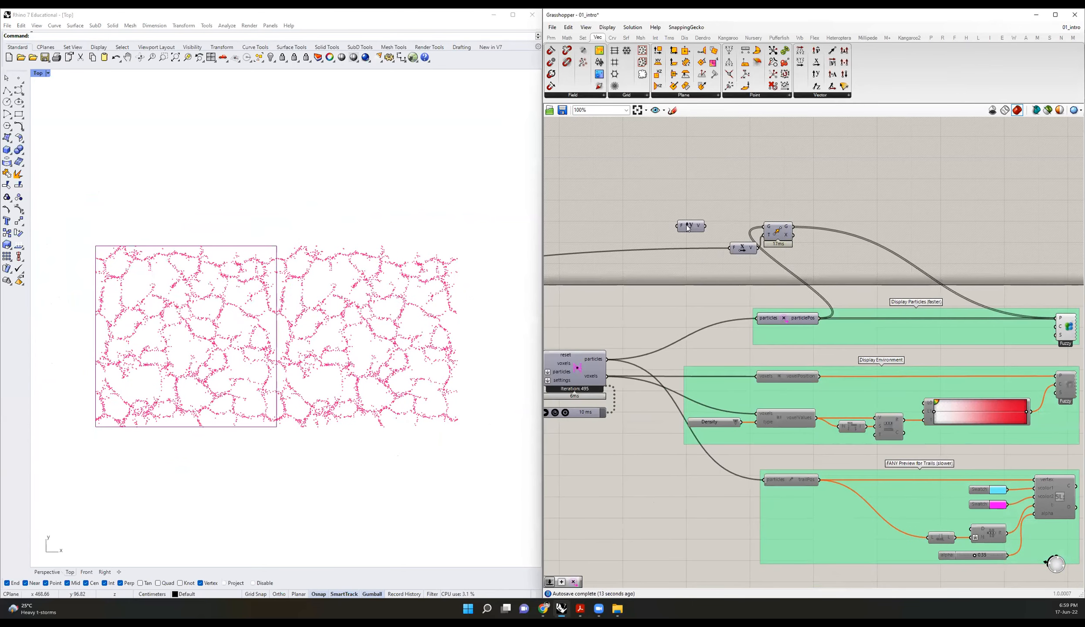
ctrl+shift+drag(729, 248, 763, 236)
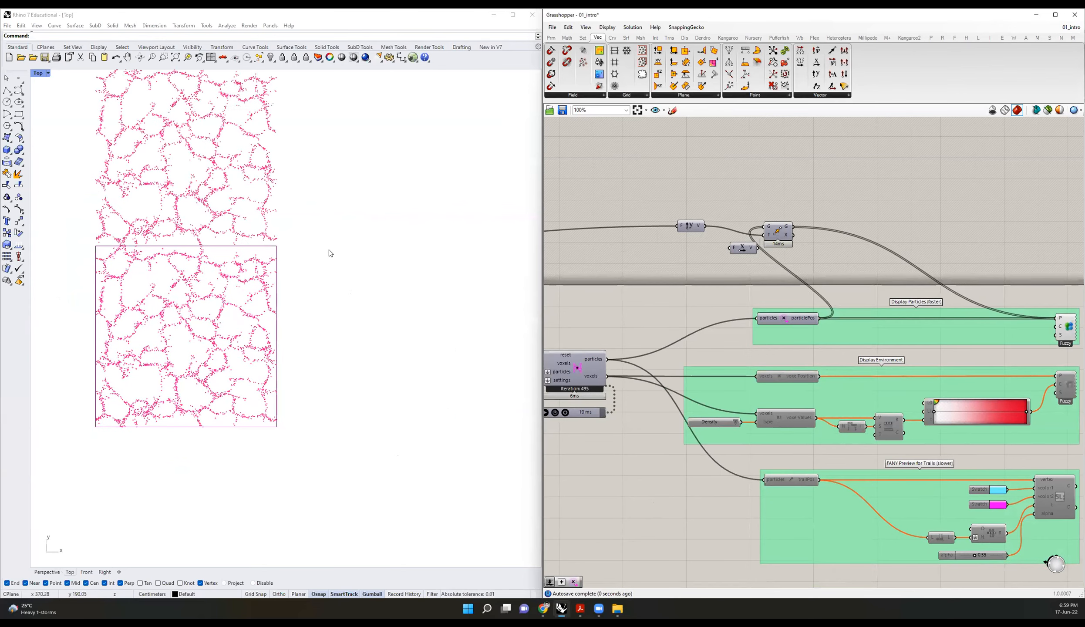
scroll(324, 248, up, 4)
scroll(270, 301, down, 8)
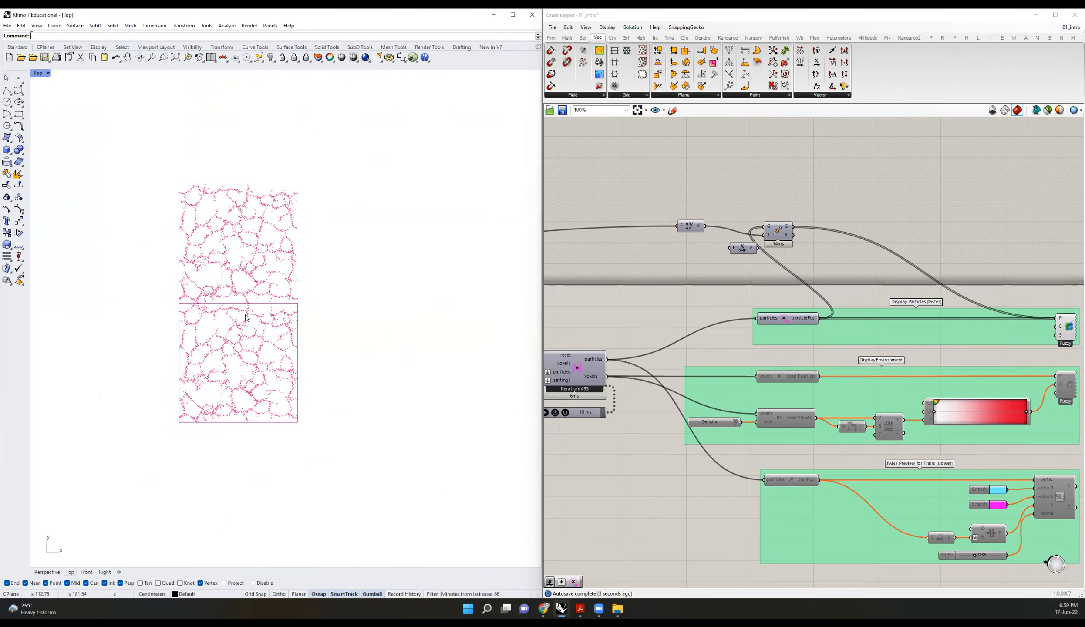
scroll(247, 318, up, 4)
Step: Return the Move translation and factor wiring to the Unit X vector and remove the Unit Y vector
drag(758, 248, 763, 235)
right_drag(262, 433, 269, 404)
right_drag(670, 270, 679, 256)
ctrl+shift+drag(685, 212, 740, 236)
click(697, 213)
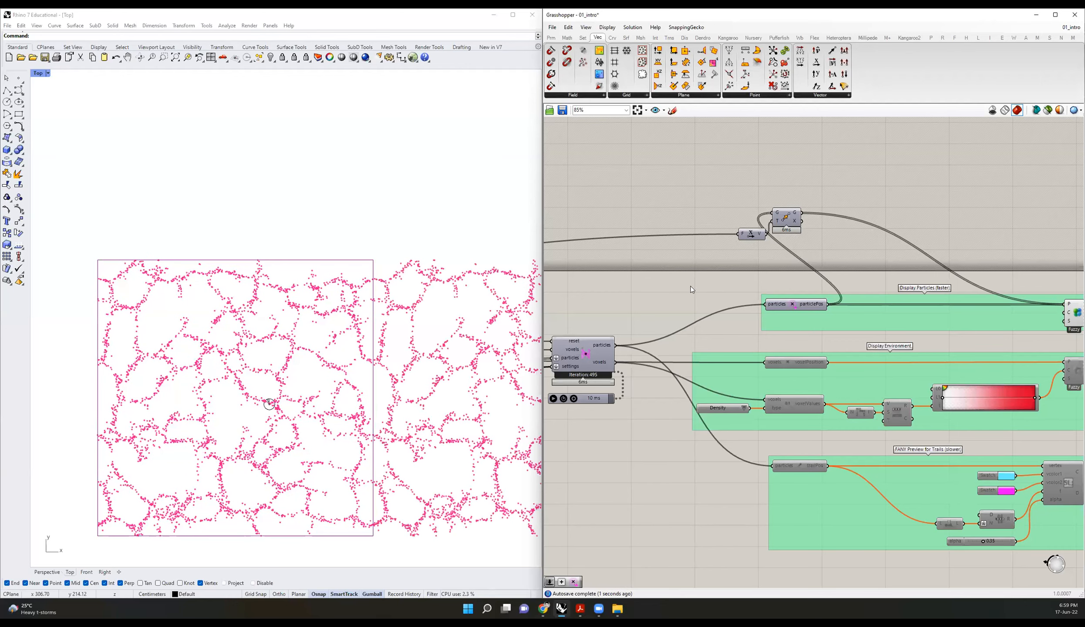
Step: Examine how the particle trails line up across the shared edge between the original and the X-shifted copy
scroll(694, 289, down, 5)
scroll(271, 311, down, 2)
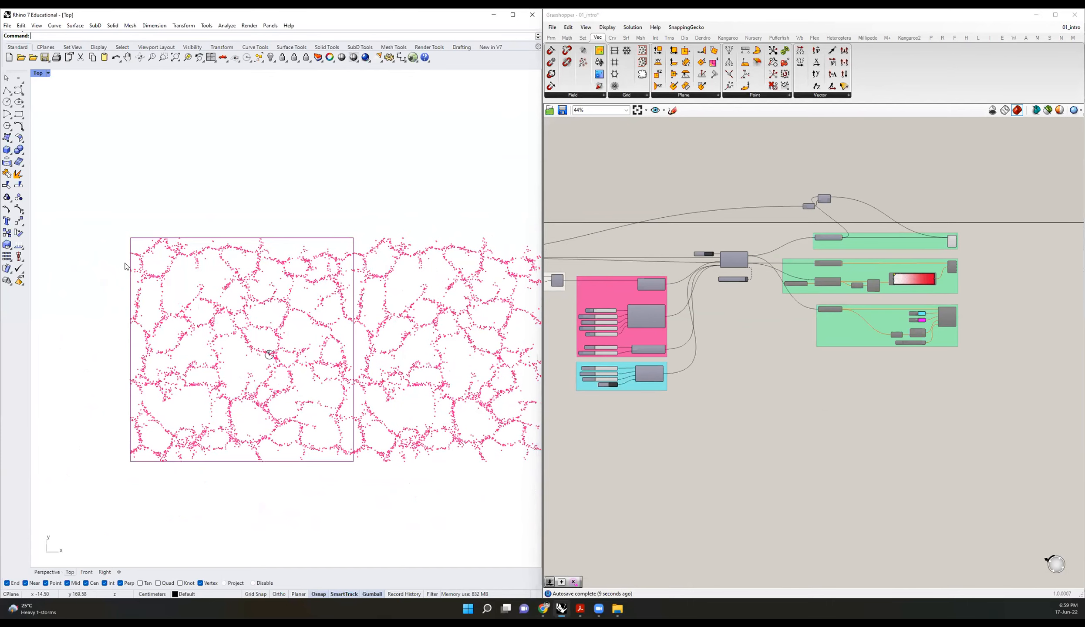
right_drag(327, 281, 262, 279)
scroll(249, 281, down, 2)
drag(284, 304, 211, 373)
key(Escape)
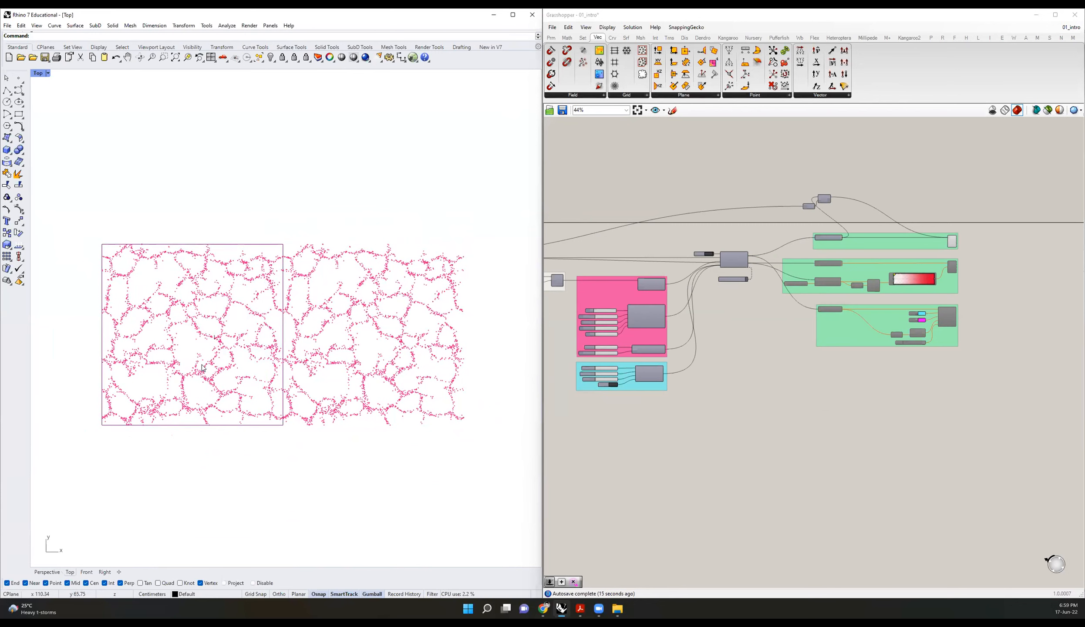
click(214, 338)
key(Escape)
Step: Open the Grasshopper definition 02_multiple populations
click(552, 27)
click(566, 39)
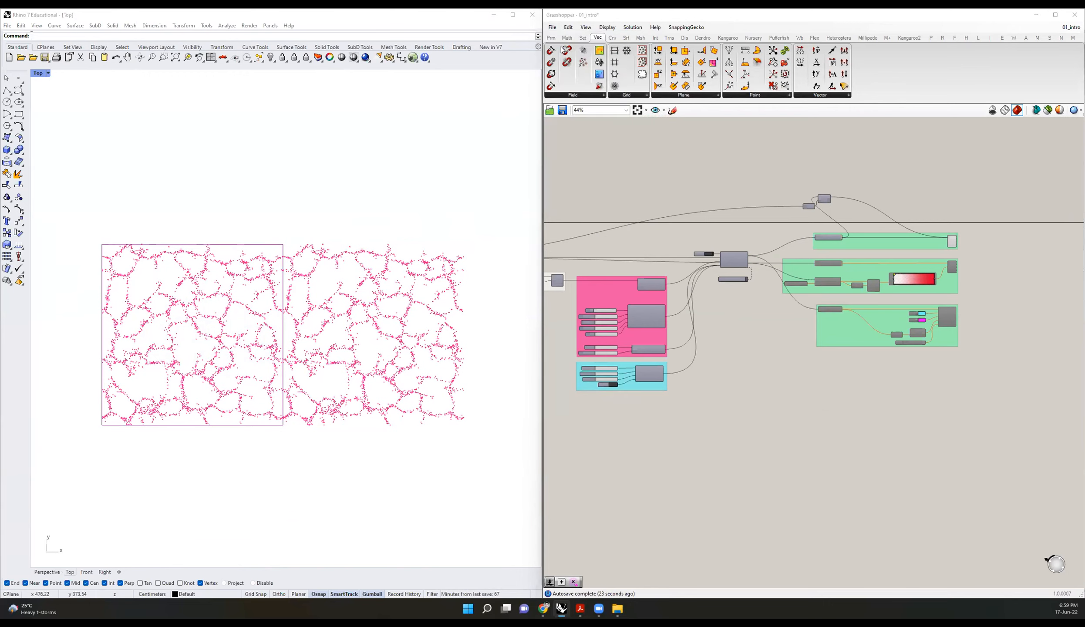
double_click(655, 117)
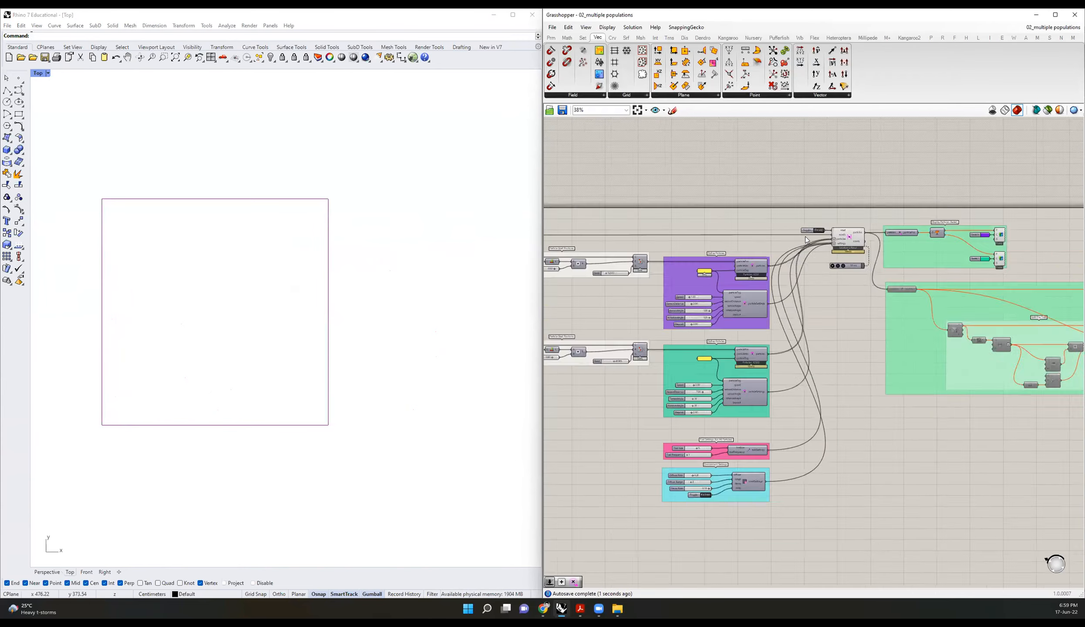
Step: Set the solver's reset toggle to False and start the simulation timer for the two particle populations
scroll(725, 238, up, 4)
right_drag(718, 305, 888, 246)
click(895, 179)
scroll(261, 304, up, 2)
right_drag(262, 305, 312, 282)
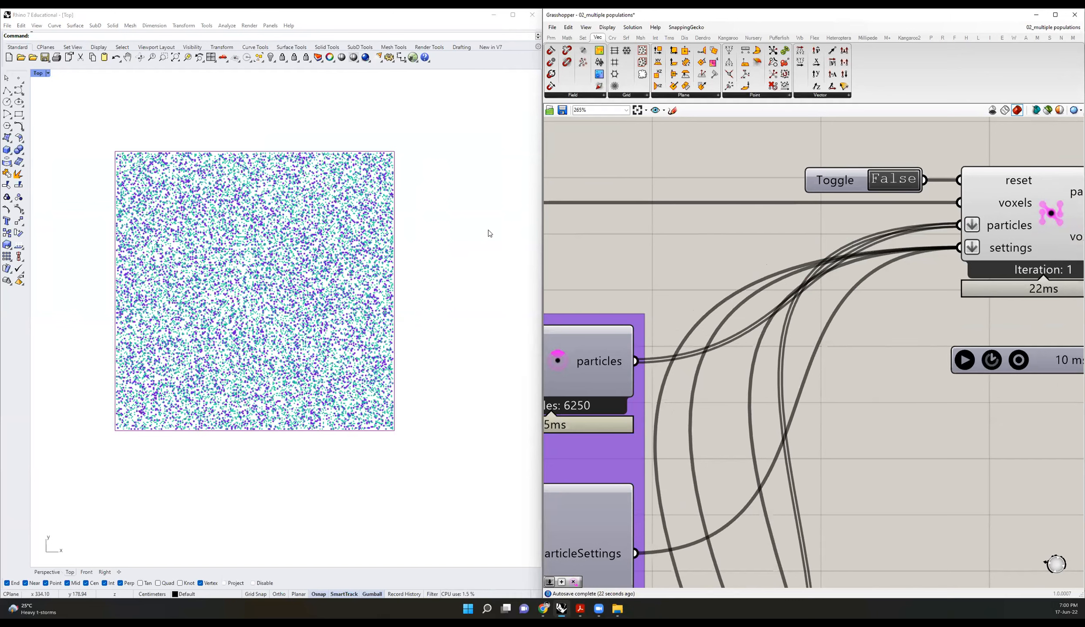
click(965, 360)
scroll(215, 293, up, 2)
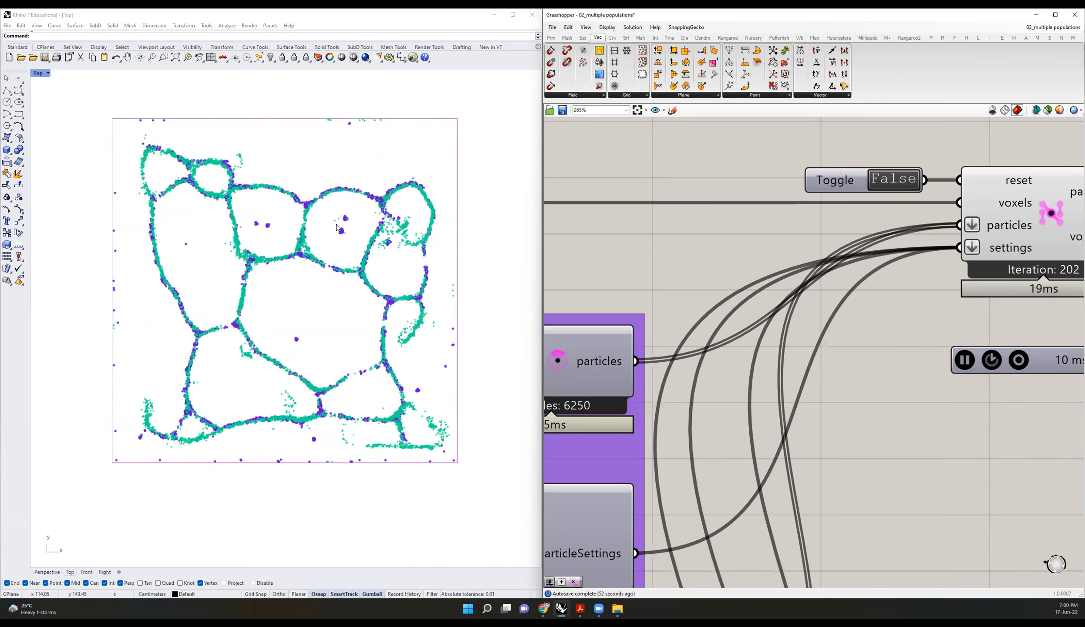
Step: Look over the definition to see how the two particle populations, their settings and the solver are connected
scroll(159, 390, down, 2)
scroll(930, 263, down, 10)
scroll(648, 257, up, 5)
scroll(652, 255, down, 5)
right_drag(849, 256, 811, 255)
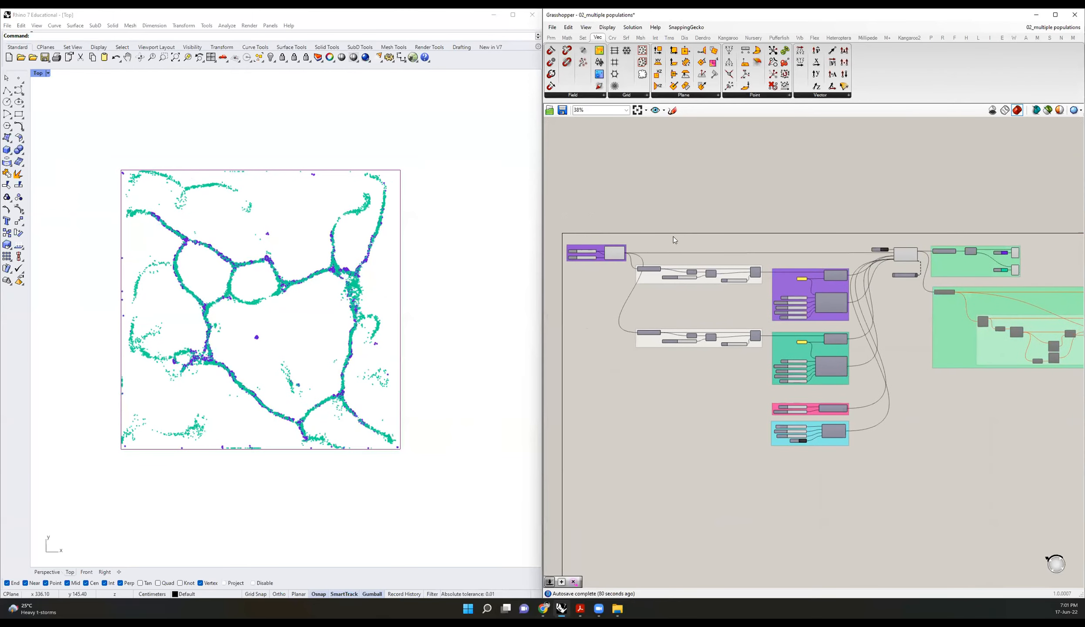
scroll(584, 236, up, 3)
scroll(586, 235, up, 2)
right_drag(1010, 246, 807, 246)
right_drag(864, 274, 773, 221)
scroll(800, 285, down, 2)
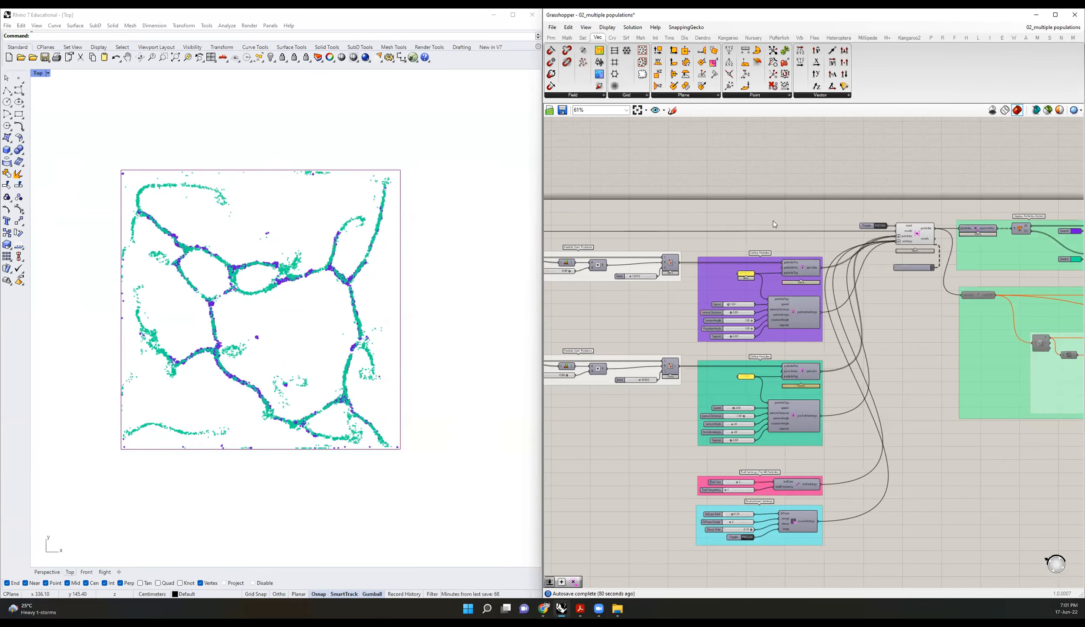
scroll(776, 220, up, 3)
scroll(776, 220, down, 3)
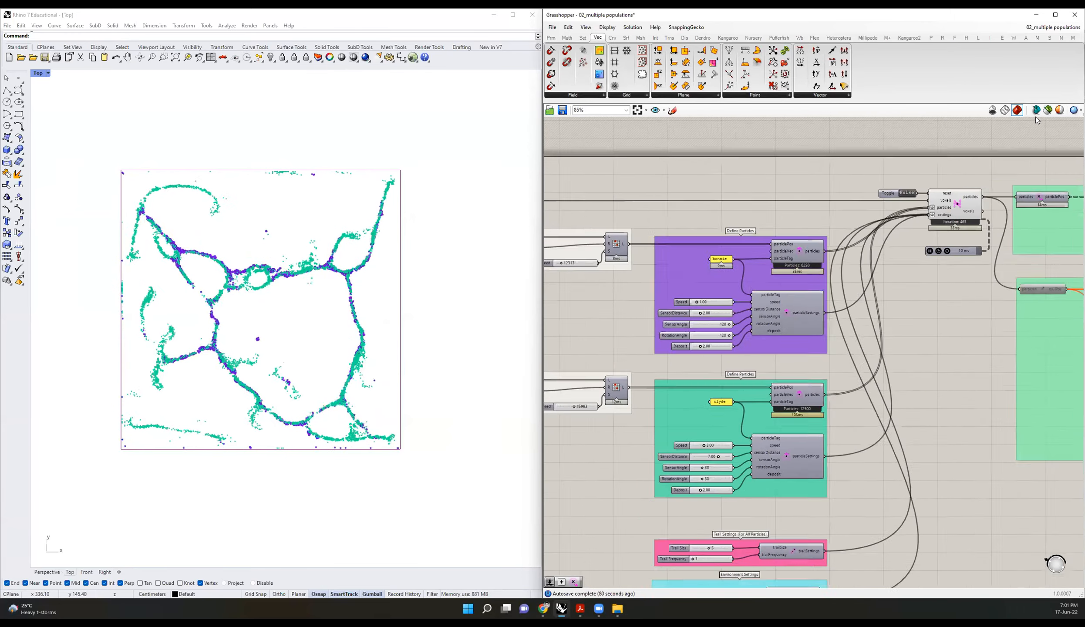
Step: Limit the geometry preview to selected objects and inspect the Construct Particles inputs of the bonnie population
click(1047, 111)
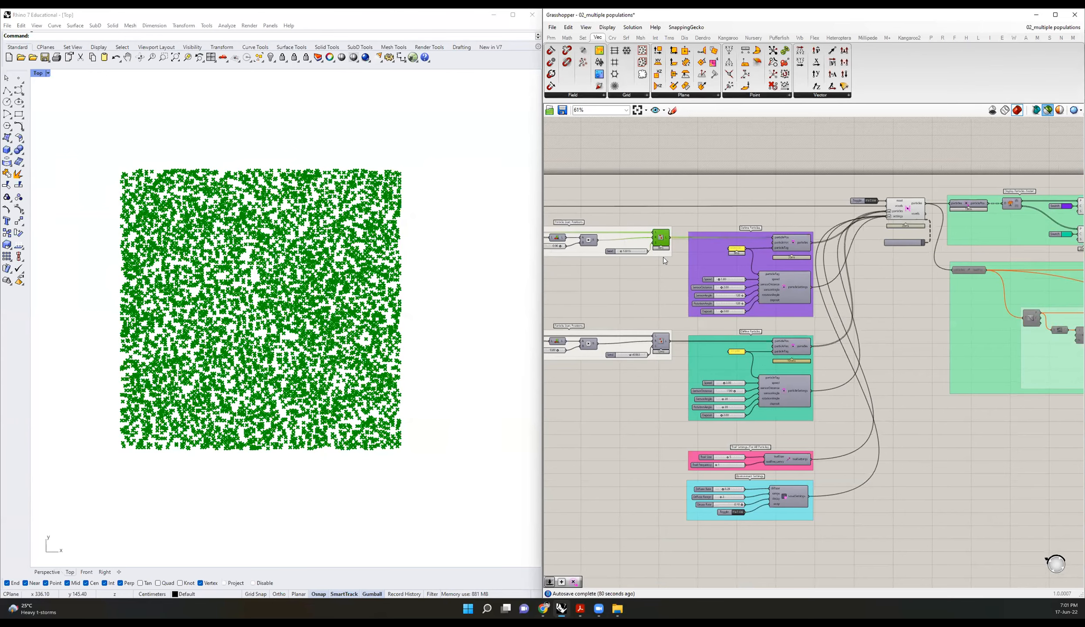
click(693, 232)
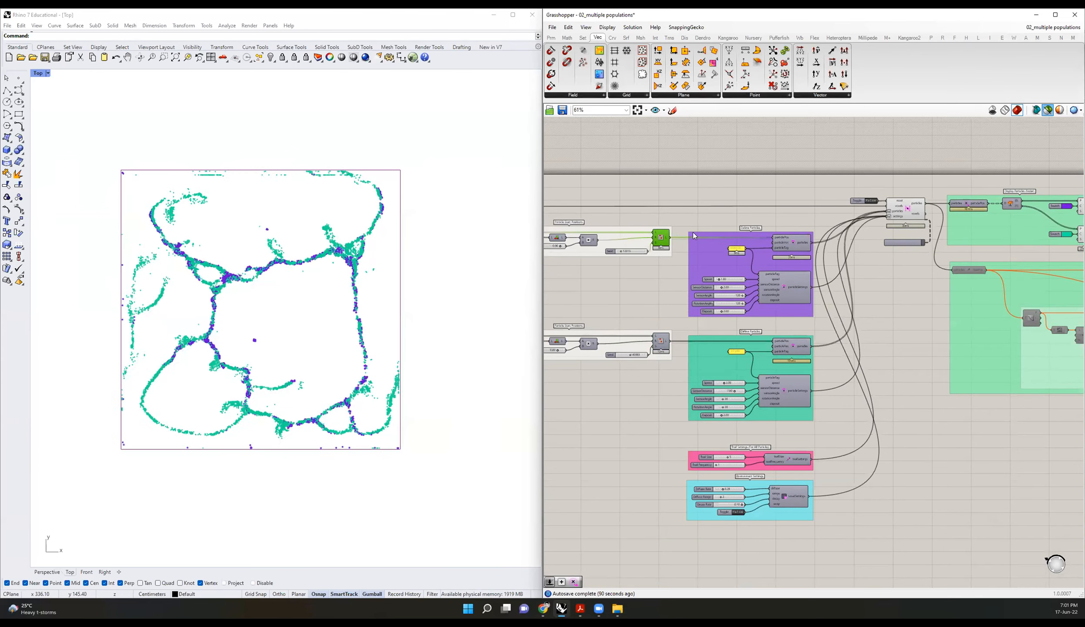
scroll(836, 221, up, 4)
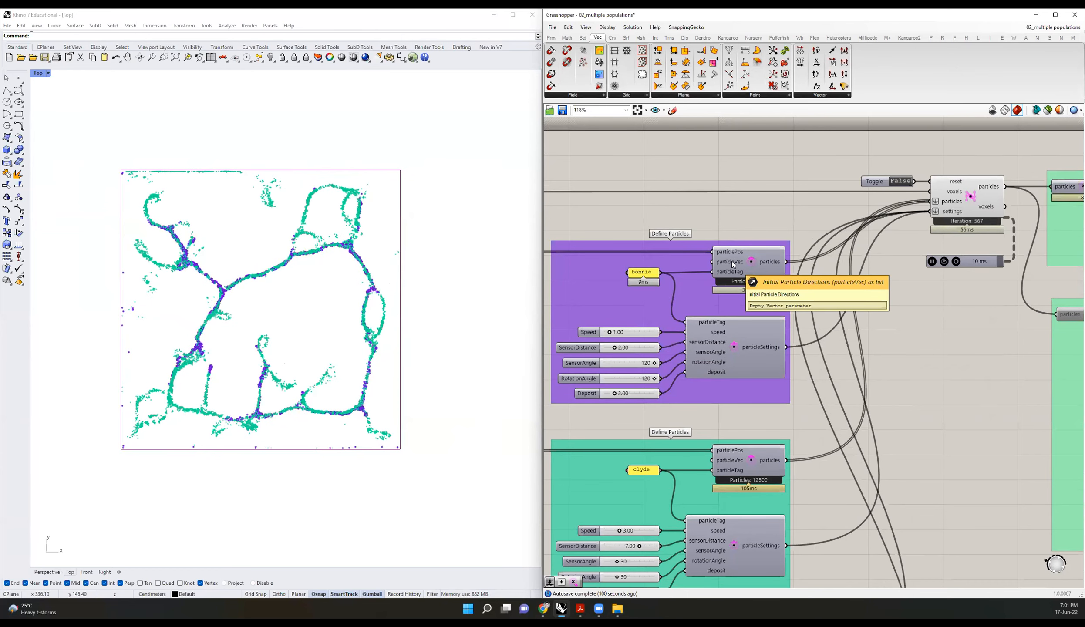
scroll(731, 261, down, 1)
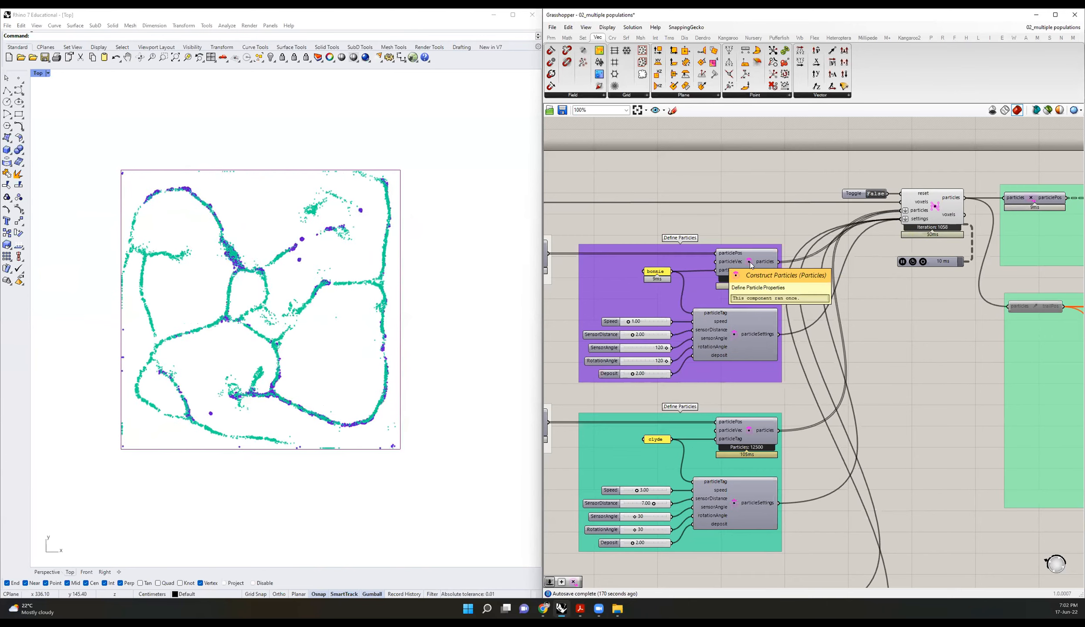
mouse_move(733, 257)
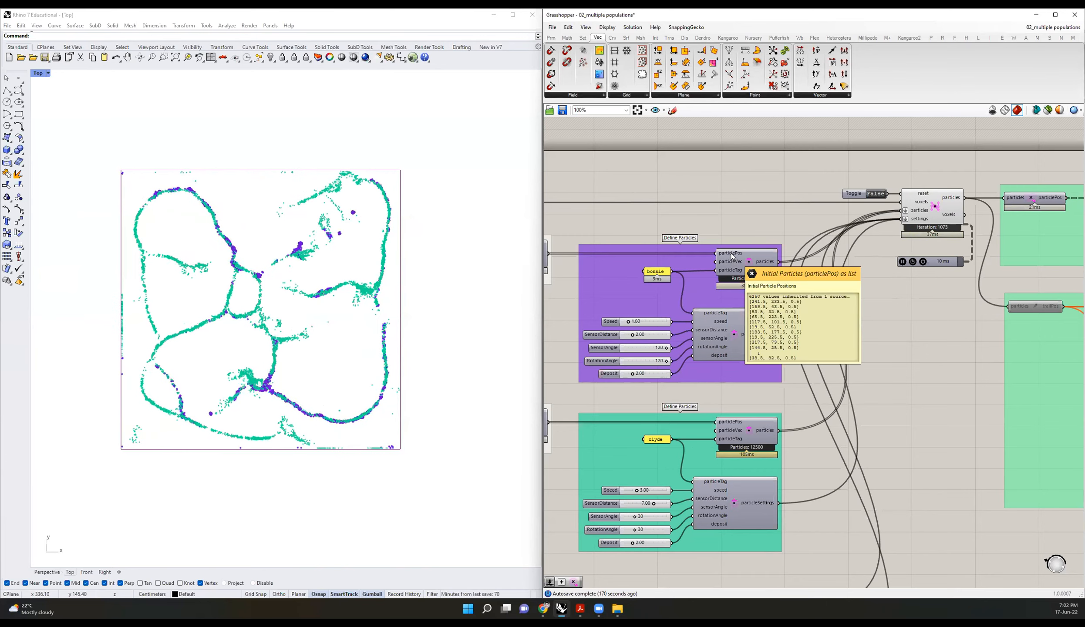
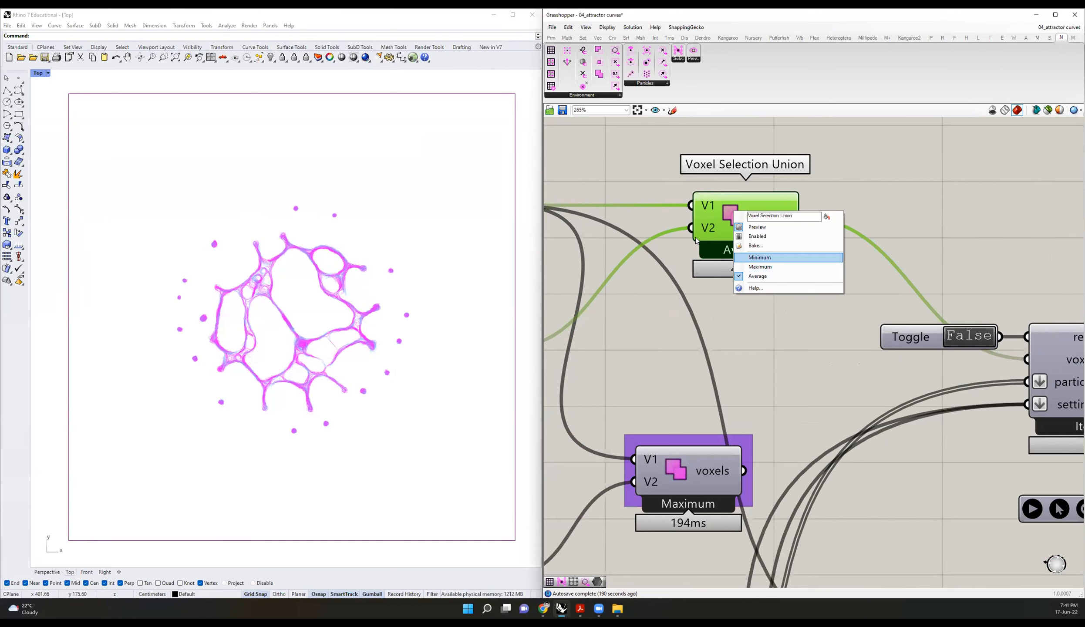
Step: Examine the Voxel Selection Union merge modes and the type value lists feeding the Define Voxel Values components
click(631, 172)
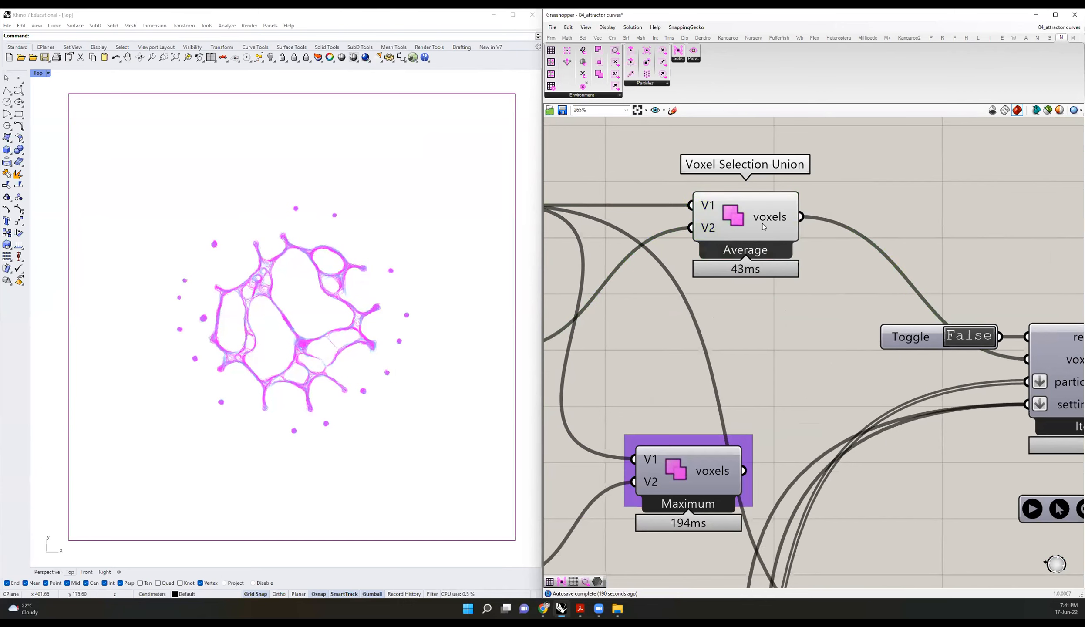
right_click(735, 218)
click(671, 180)
scroll(838, 210, down, 3)
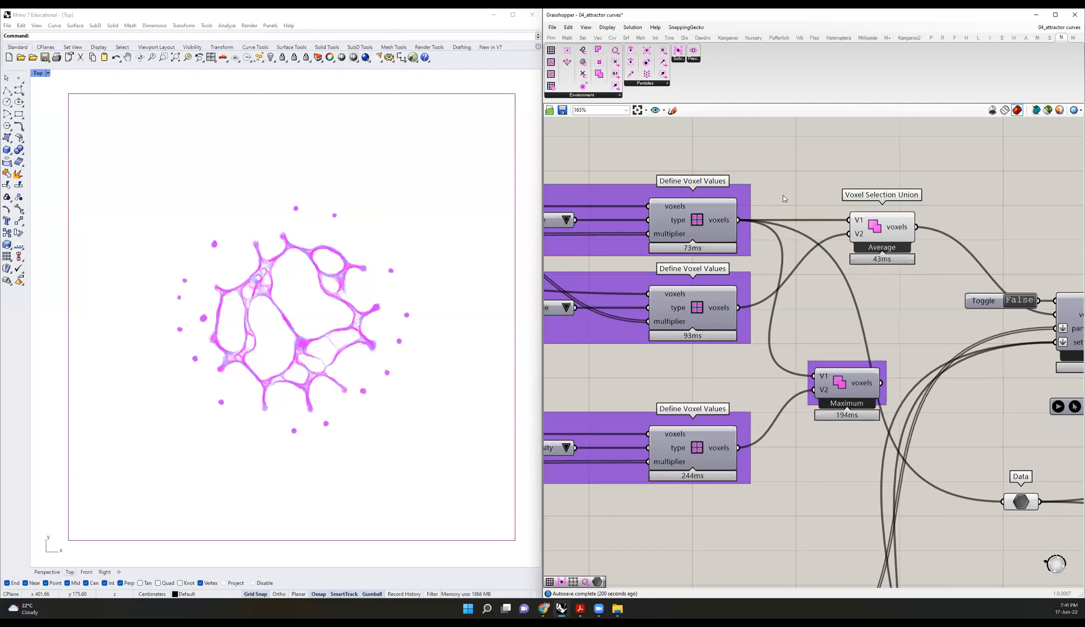
scroll(785, 211, up, 1)
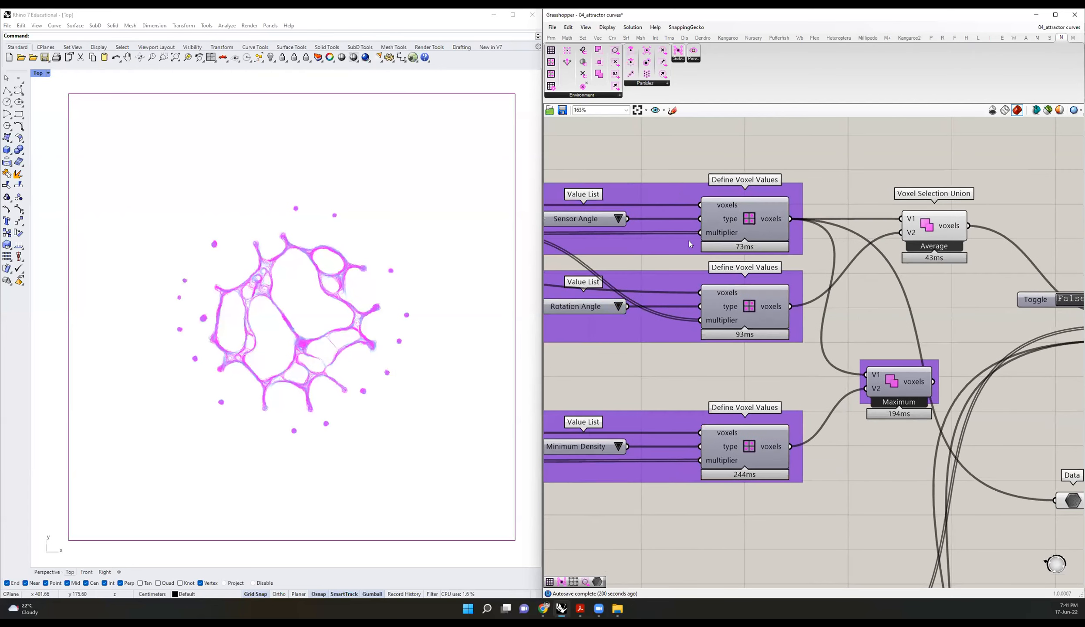
right_drag(763, 261, 811, 226)
click(627, 184)
click(644, 414)
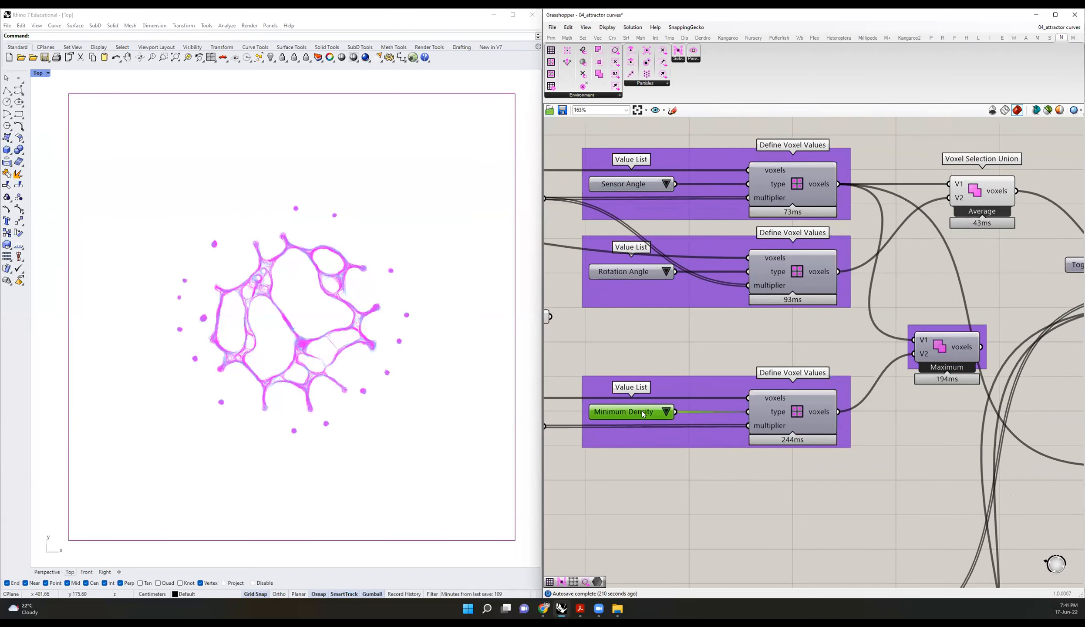
click(666, 184)
click(696, 188)
Step: Delete the Rotation Angle voxel value setup and the Voxel Selection Union set to Average
drag(861, 319, 585, 244)
key(Delete)
click(982, 210)
key(Delete)
Step: Move the Maximum voxel union up beside the solver and wire its output into the solver's voxels input
right_drag(967, 279, 861, 303)
drag(856, 377, 897, 222)
click(1045, 247)
right_drag(1044, 246, 931, 260)
drag(936, 315, 803, 229)
Step: Replace the source of the Data parameter with the voxels output of the Maximum union
scroll(696, 360, down, 5)
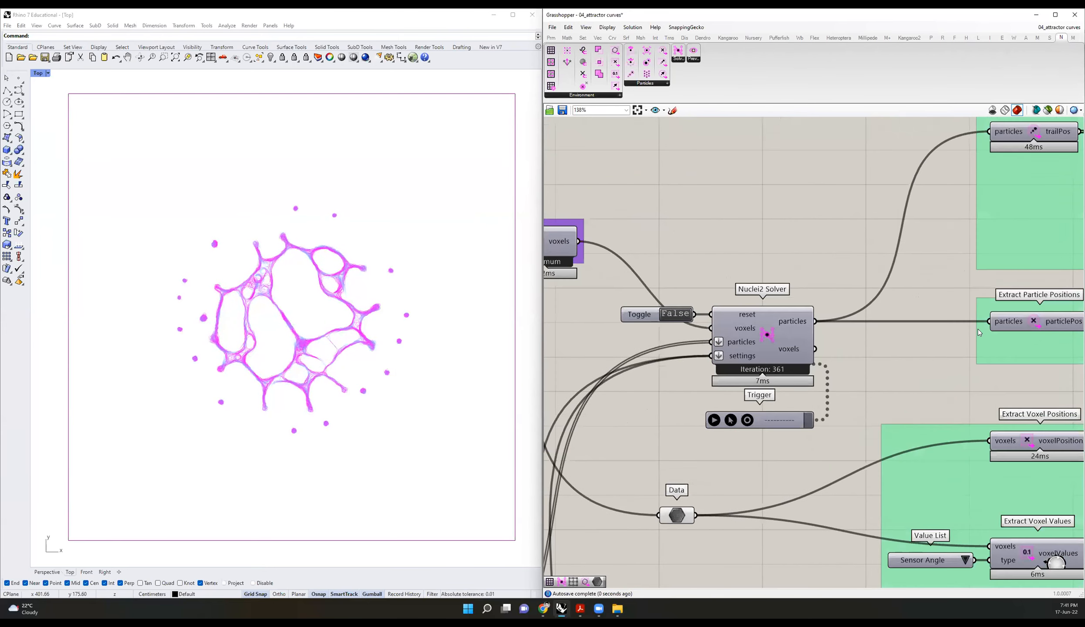
scroll(646, 311, up, 3)
right_drag(824, 251, 1054, 251)
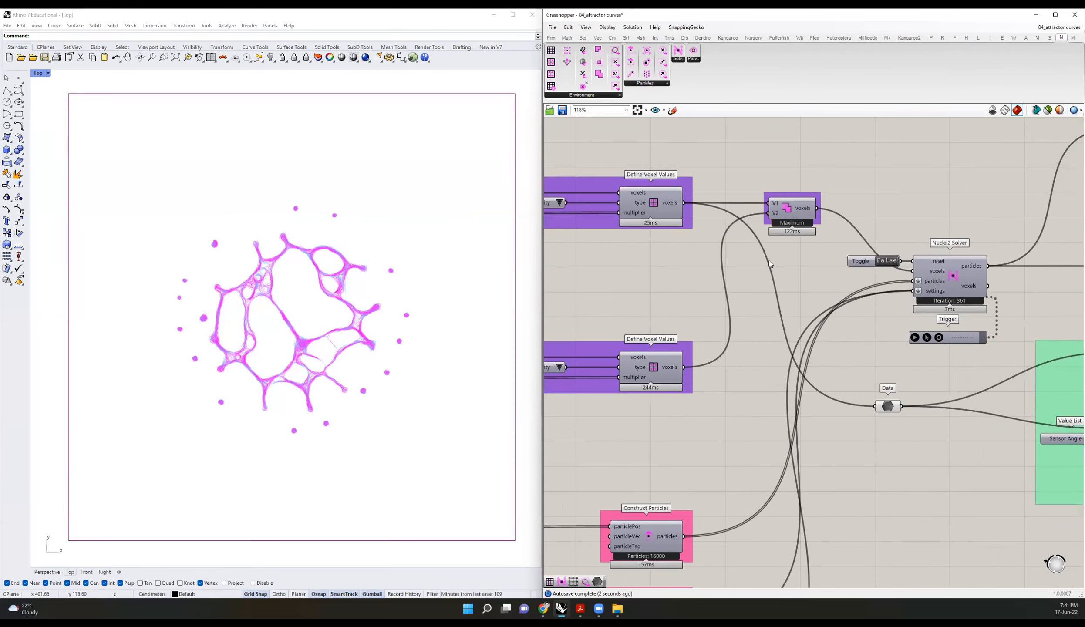
right_drag(867, 234, 809, 252)
drag(759, 226, 817, 423)
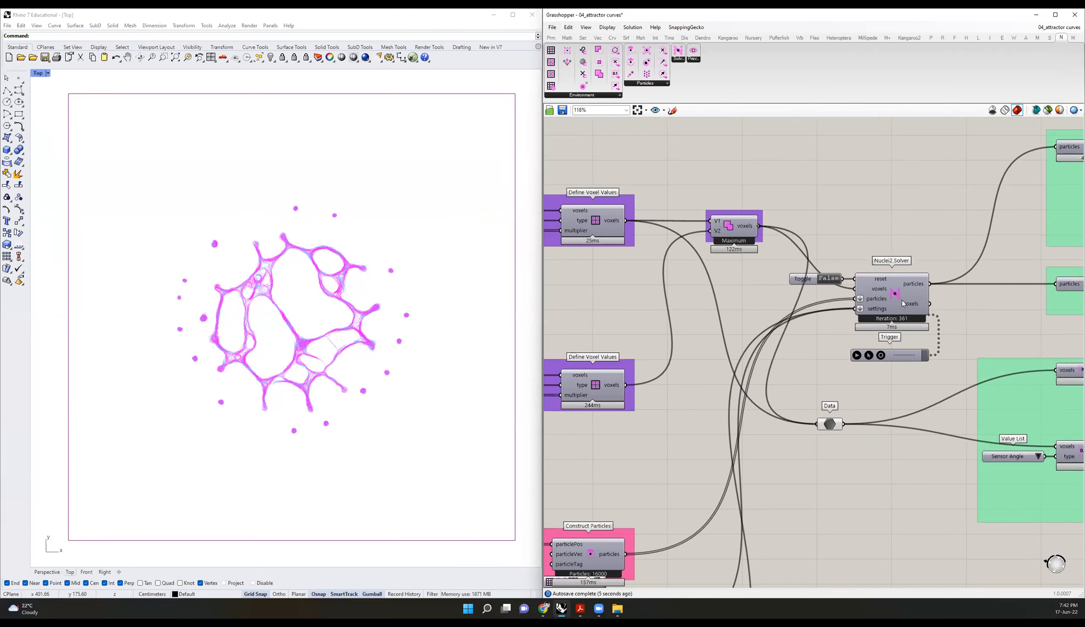
Step: Turn on the preview of the Cloud Display in the Preview Voxel Values group
right_drag(905, 300, 570, 255)
right_drag(1069, 336, 840, 335)
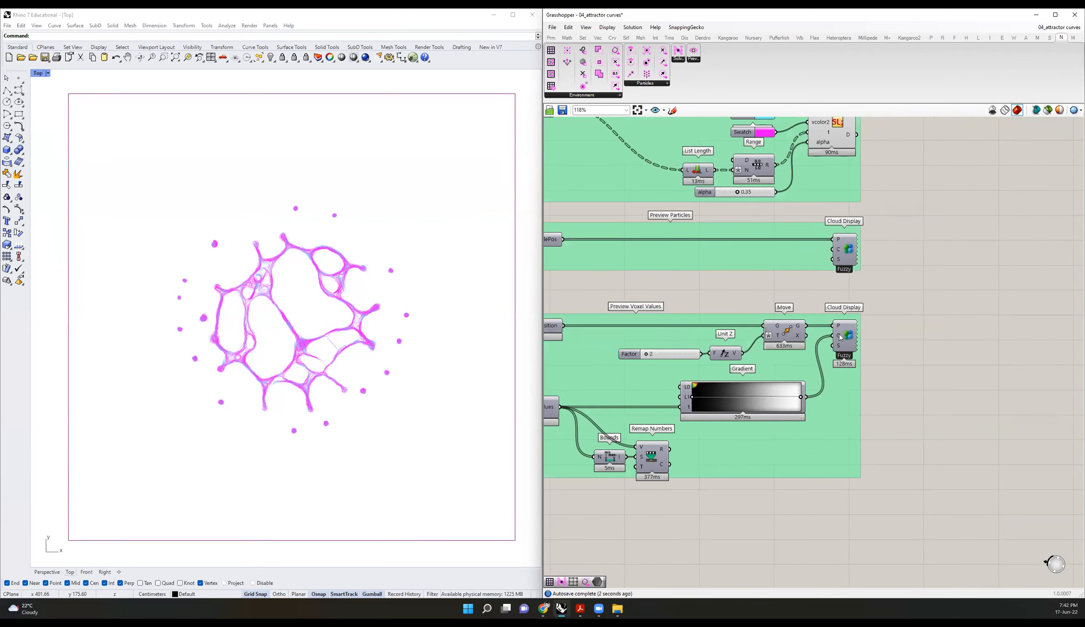
right_click(840, 335)
click(872, 345)
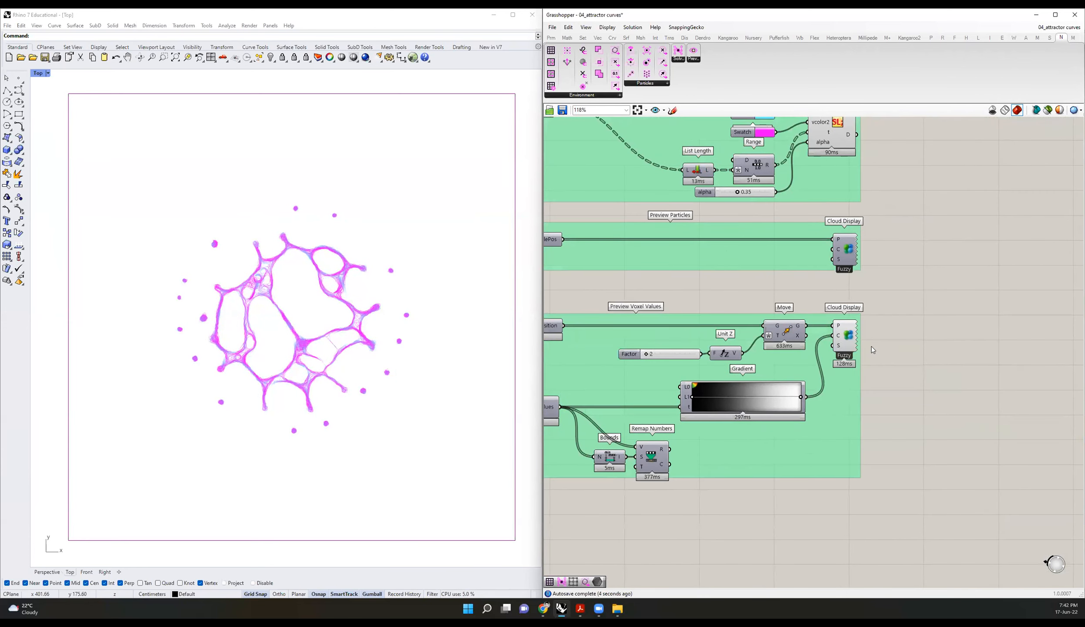
Step: Set the Voxel Selection Union that feeds the solver to Minimum
right_drag(618, 331, 1015, 331)
scroll(827, 261, up, 3)
scroll(916, 227, down, 2)
right_drag(1015, 214, 607, 235)
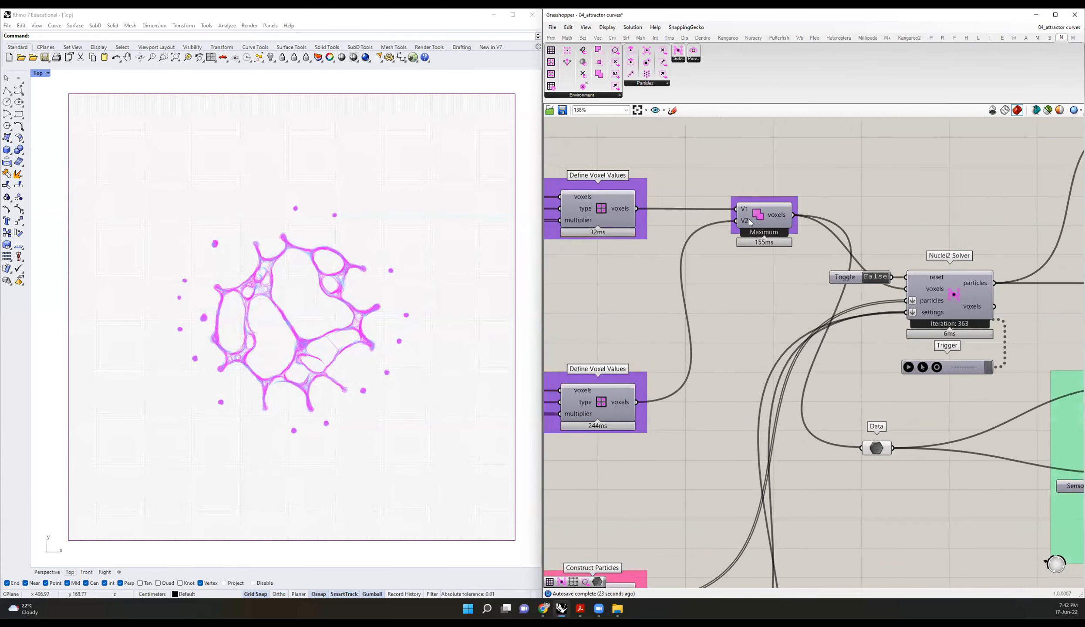
right_click(749, 219)
click(758, 263)
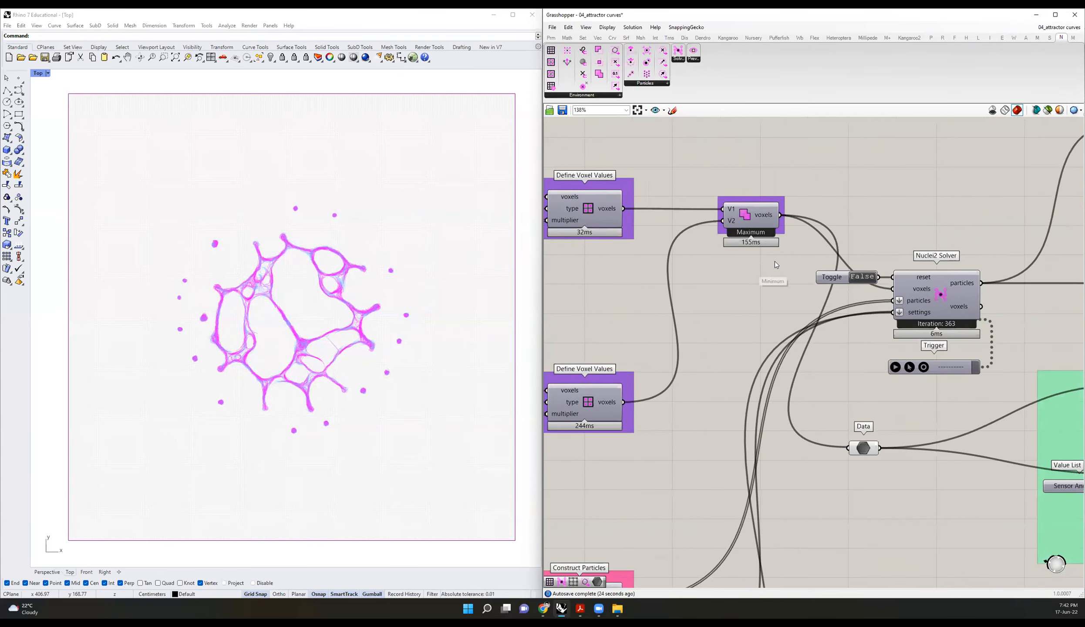
Step: Disable the components of the trail preview group, leaving the voxel value preview enabled
scroll(779, 262, down, 6)
right_drag(937, 261, 751, 268)
drag(712, 198, 902, 261)
key(ctrl+e)
click(764, 294)
scroll(764, 292, up, 5)
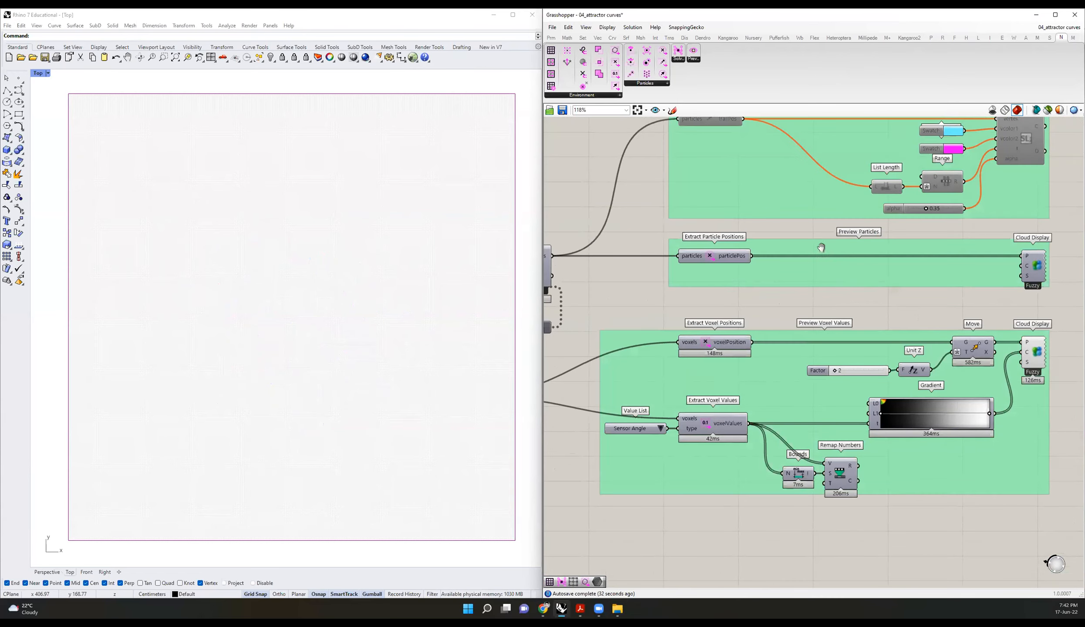
Step: Reset the solver and set the value type shown in the Preview Voxel Values group to Minimum Density
right_drag(822, 247, 966, 244)
click(600, 247)
click(599, 247)
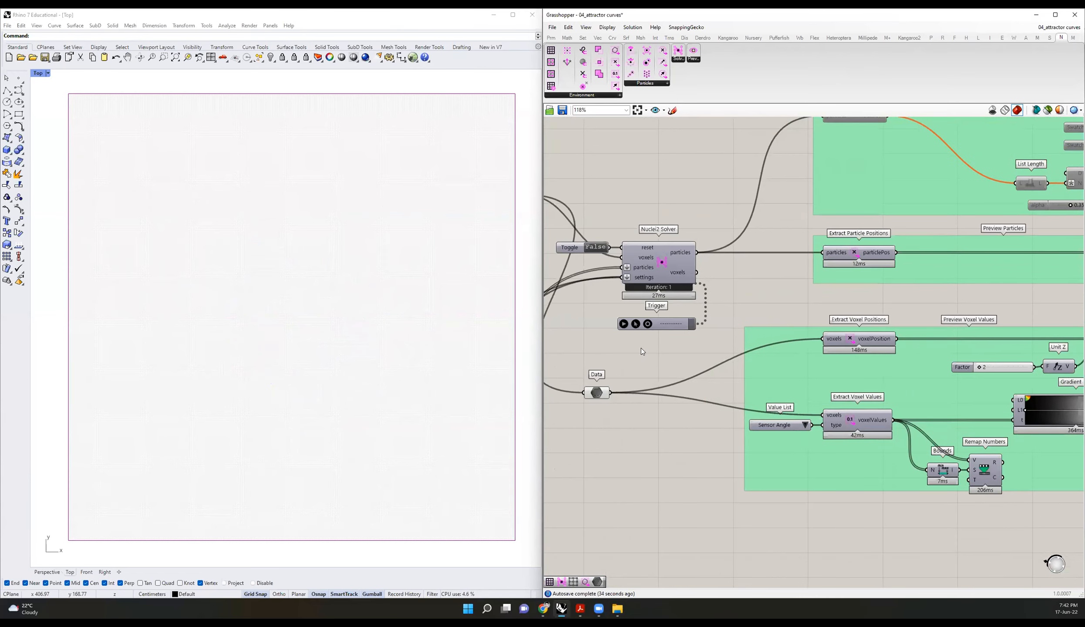
right_drag(844, 278, 634, 269)
scroll(634, 268, down, 3)
click(612, 355)
click(605, 408)
Step: Set the Voxel Selection Union that merges the two Define Voxel Values outputs to Average
scroll(644, 314, down, 2)
right_drag(645, 314, 941, 311)
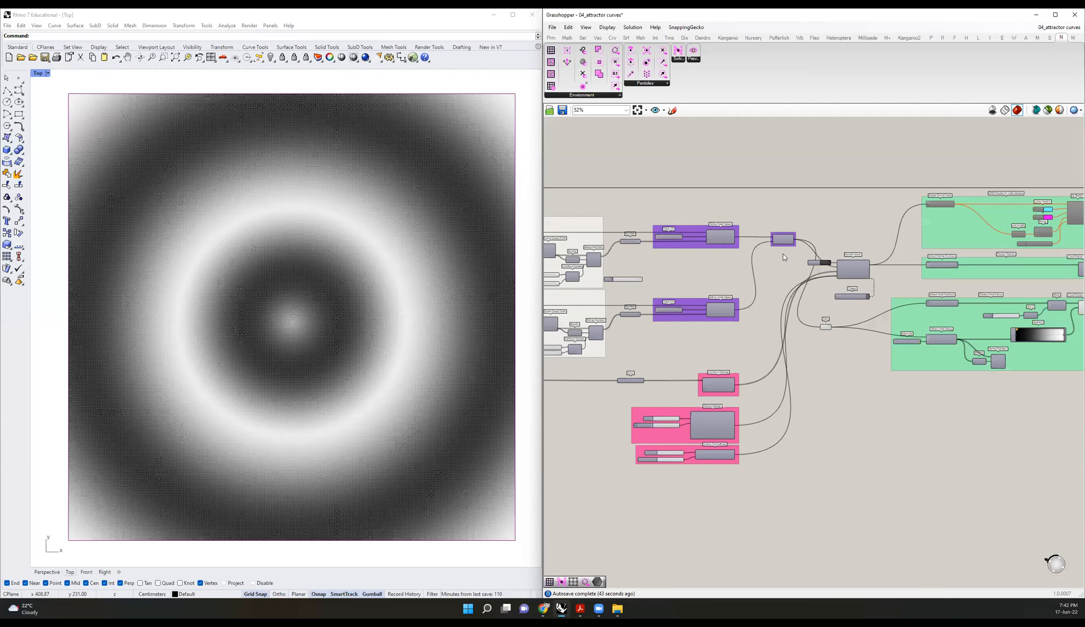
scroll(783, 253, up, 4)
right_drag(783, 257, 882, 264)
scroll(870, 262, up, 3)
scroll(765, 252, down, 5)
right_drag(765, 252, 575, 245)
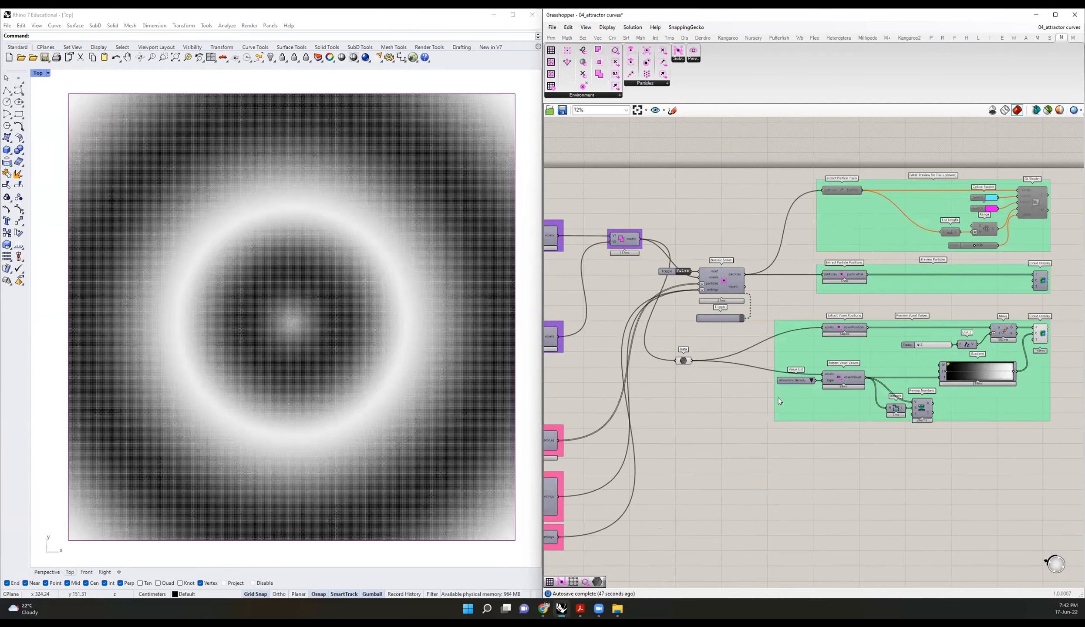
right_drag(552, 230, 832, 273)
scroll(816, 273, up, 3)
right_drag(997, 283, 822, 252)
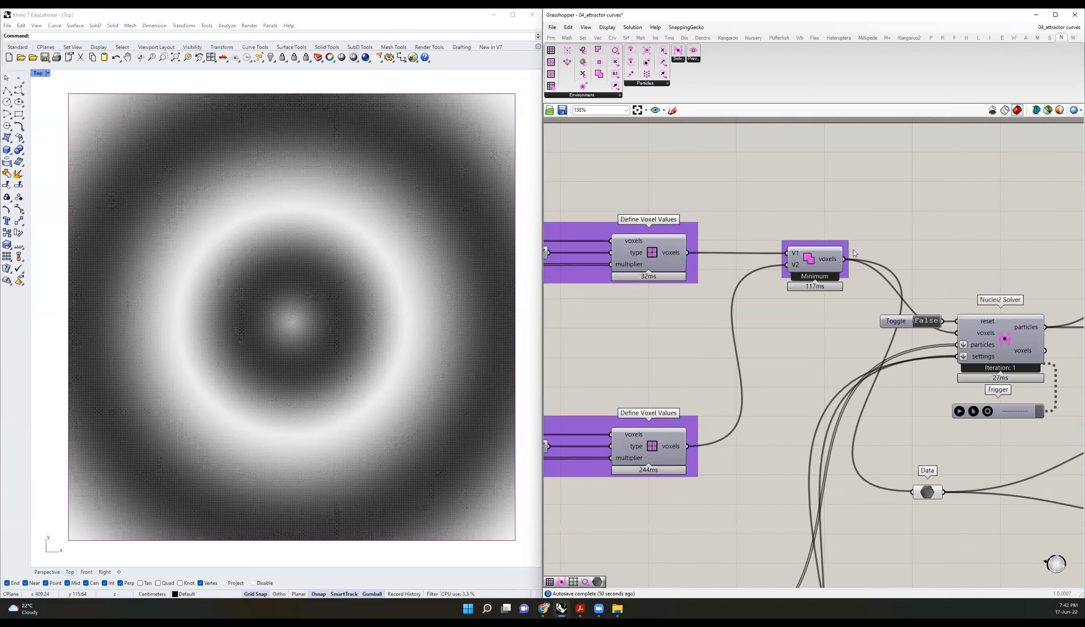
right_click(806, 253)
click(835, 311)
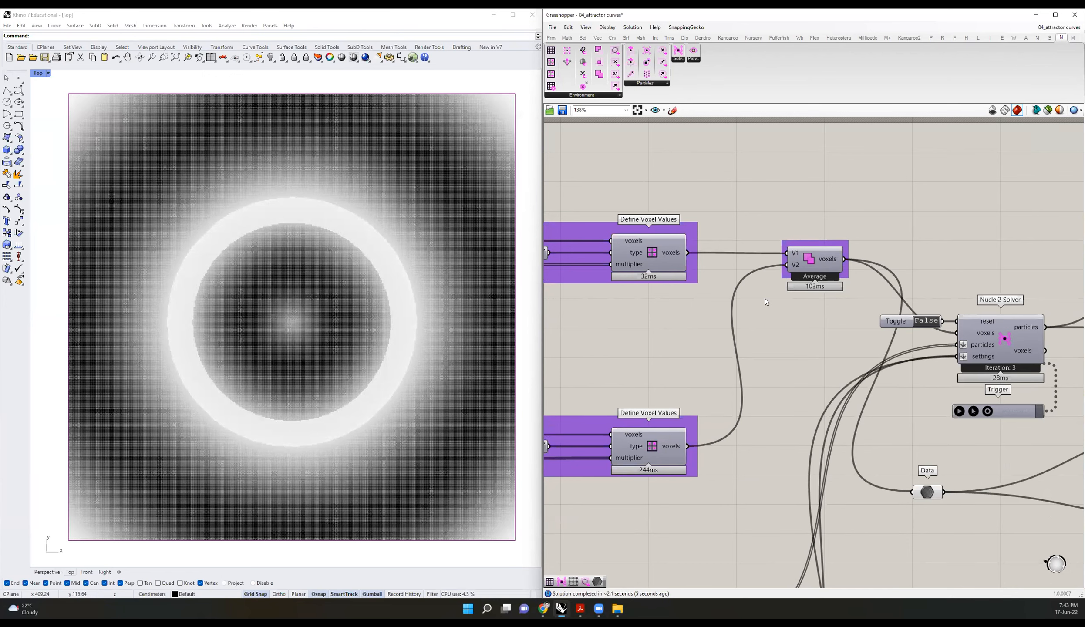
Step: Restrict the preview to selected components and examine both curve attractors' extracted voxel positions, individually and together
right_drag(693, 346, 877, 332)
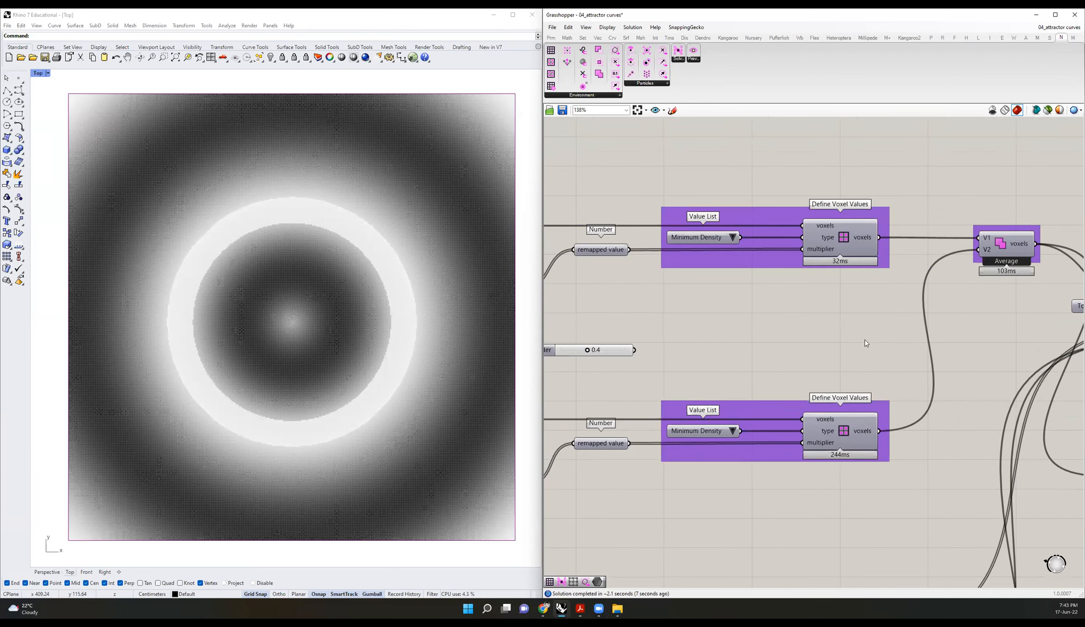
scroll(875, 334, down, 2)
right_drag(689, 307, 999, 320)
click(1048, 111)
click(692, 289)
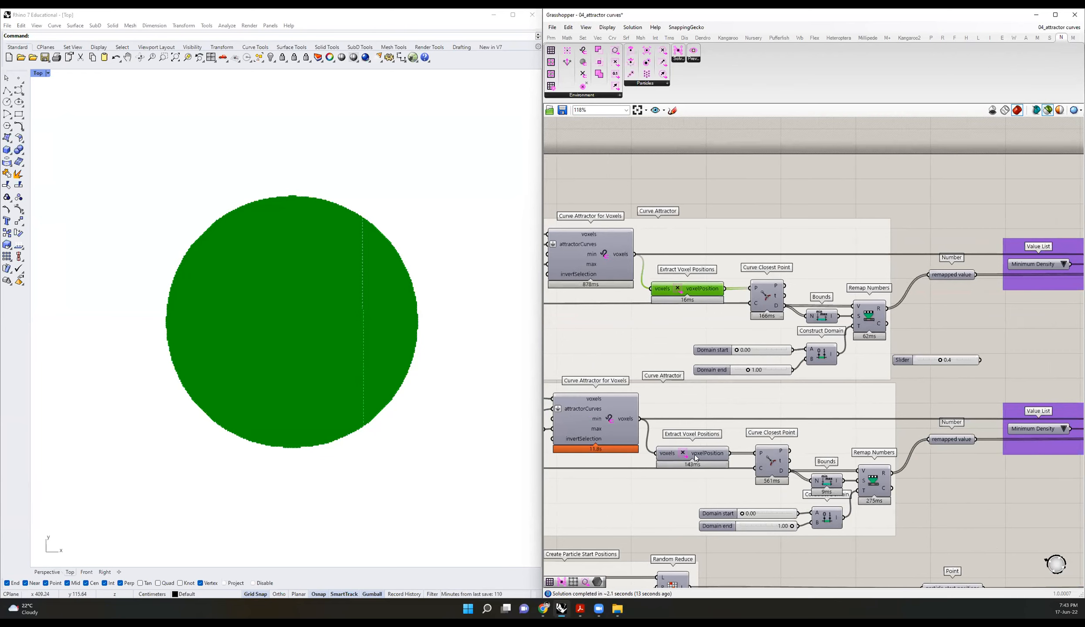
click(696, 455)
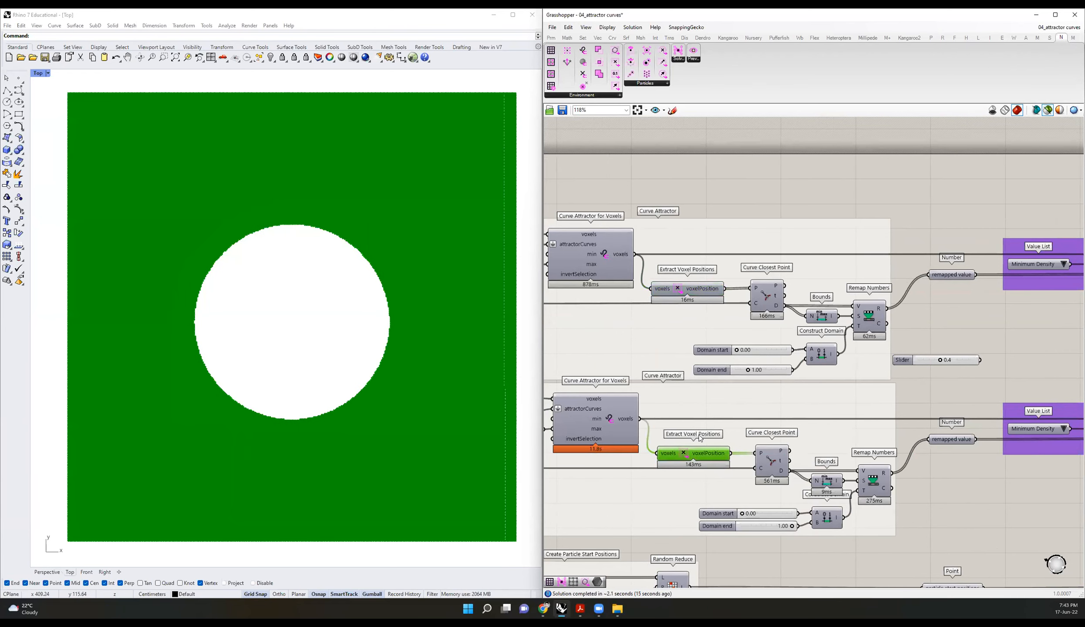
shift+click(700, 292)
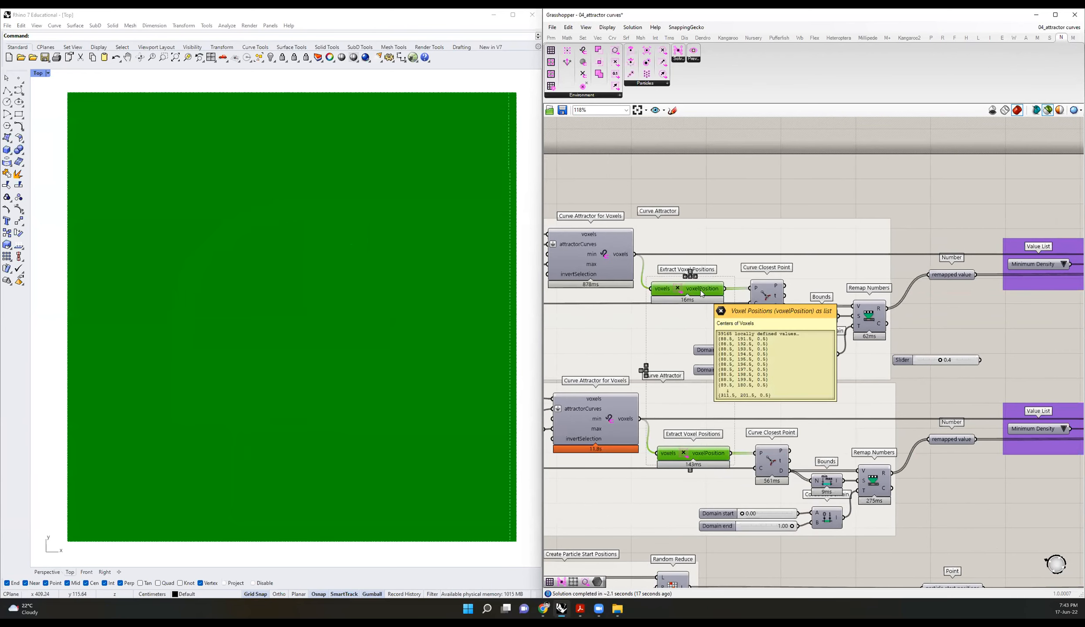
click(786, 194)
Step: Compare the extracted voxel positions of each curve attractor once more, then restore the preview of all components
click(700, 292)
middle_click(700, 292)
click(706, 453)
scroll(397, 291, down, 2)
right_drag(469, 252, 397, 291)
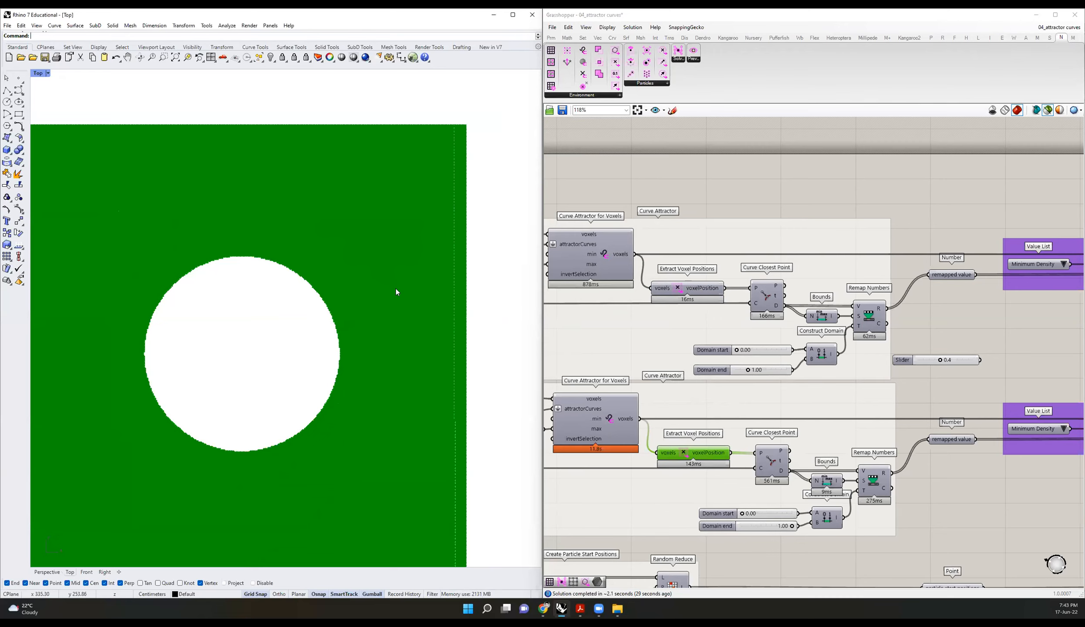
click(931, 187)
click(1047, 110)
Step: Set the Voxel Selection Union to Minimum and check the voxel value preview
right_drag(952, 279, 763, 275)
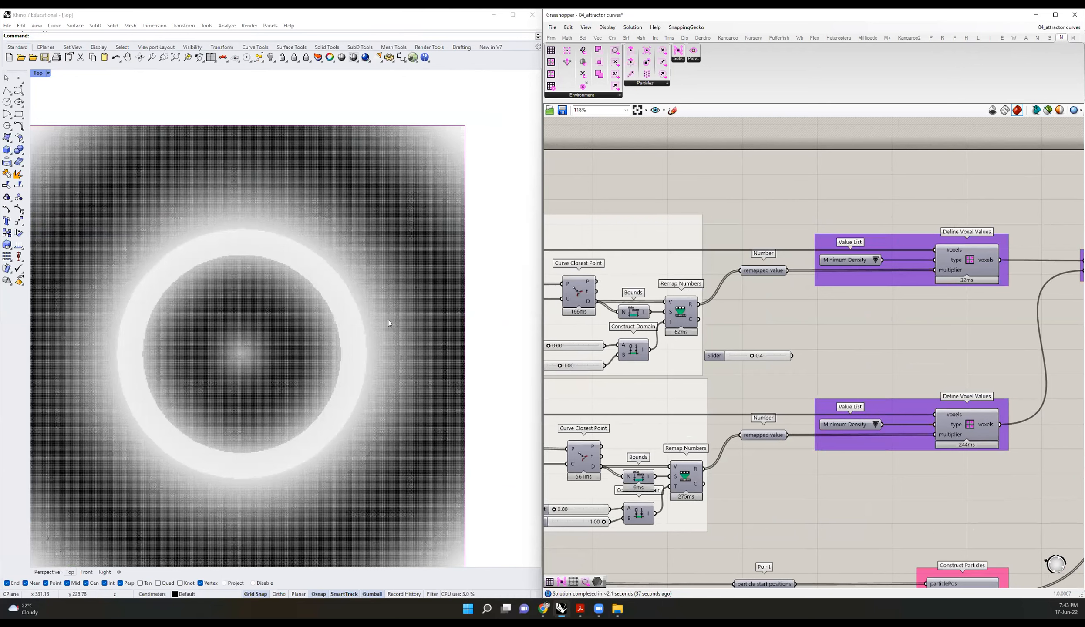
right_drag(1037, 307, 750, 284)
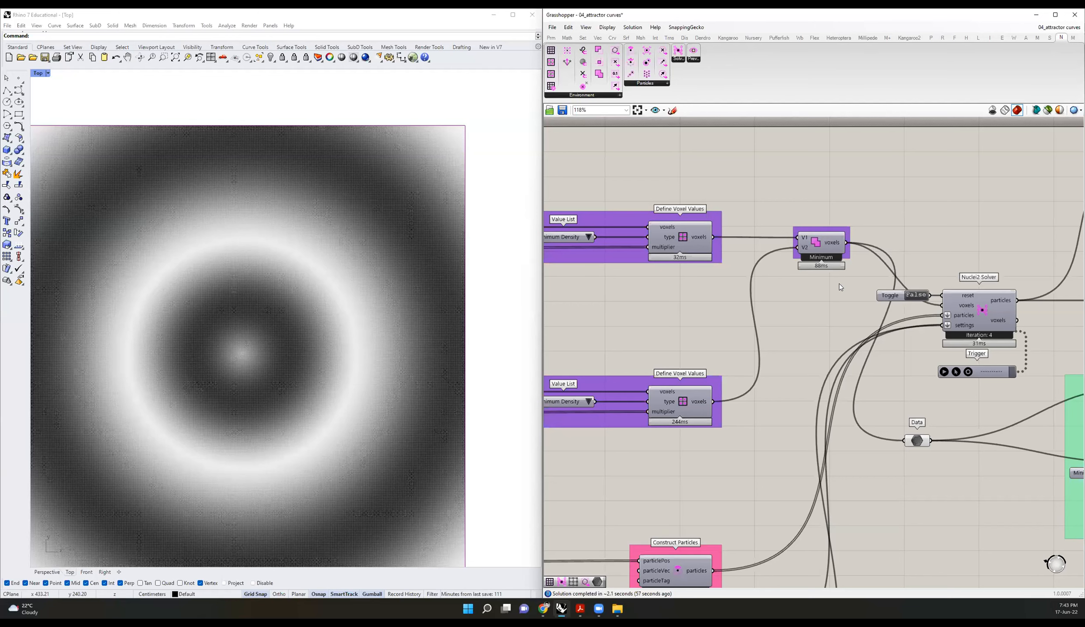
scroll(952, 346, down, 2)
scroll(833, 329, down, 3)
right_drag(832, 329, 659, 321)
scroll(843, 365, up, 4)
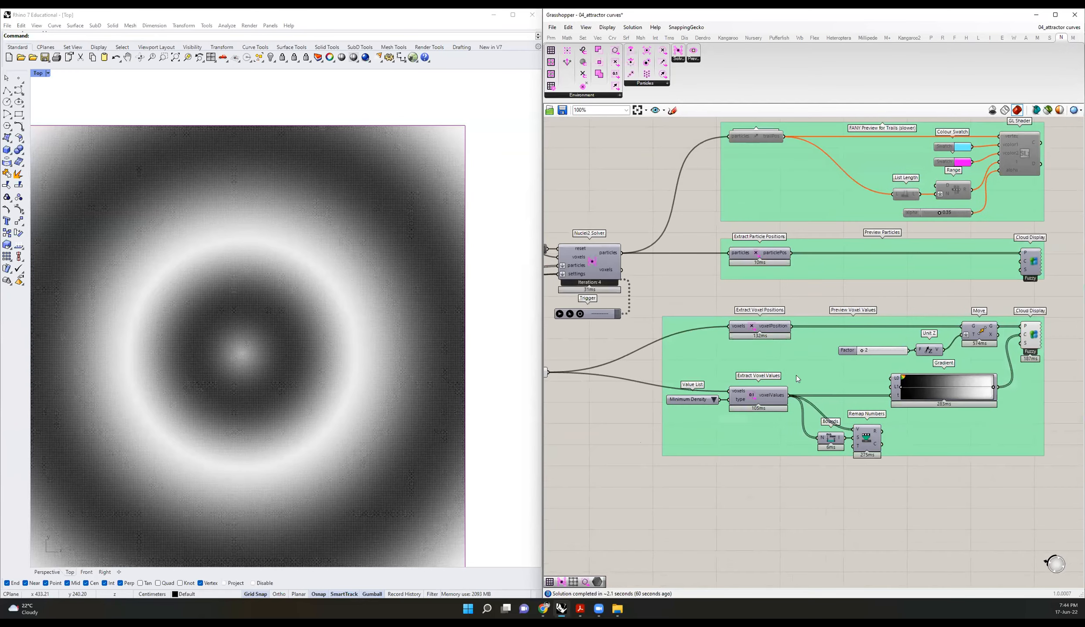
Step: Feed the Data parameter directly from the upper and lower Define Voxel Values components, then restore the union as its source
scroll(798, 378, down, 2)
drag(1024, 436, 690, 320)
click(689, 320)
right_drag(644, 313, 811, 346)
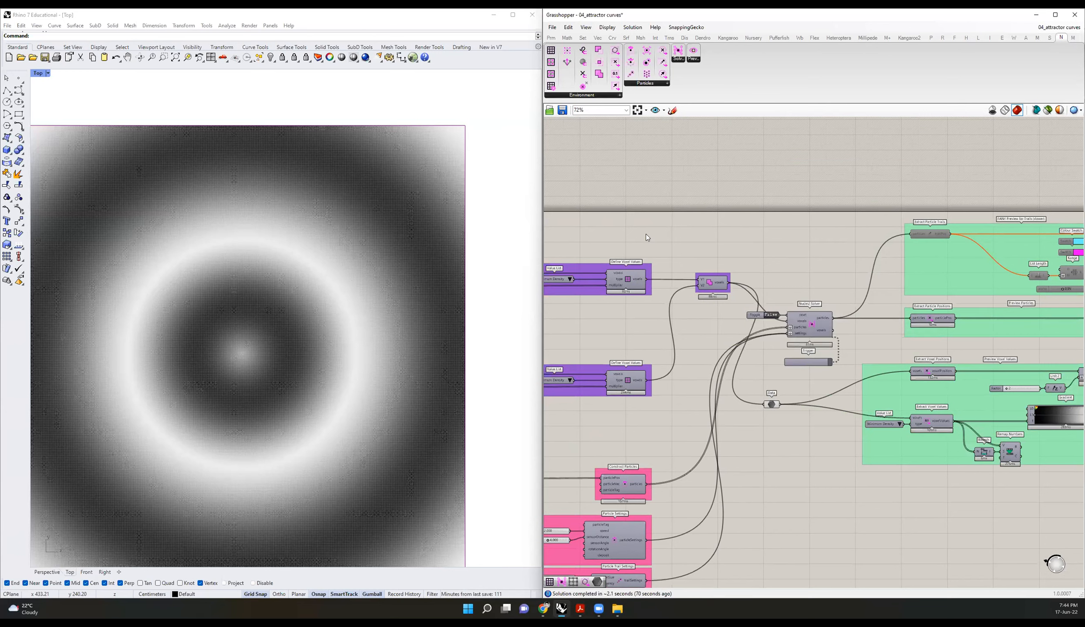
mouse_move(647, 279)
mouse_down()
mouse_move(764, 414)
mouse_move(681, 301)
mouse_move(651, 280)
mouse_up()
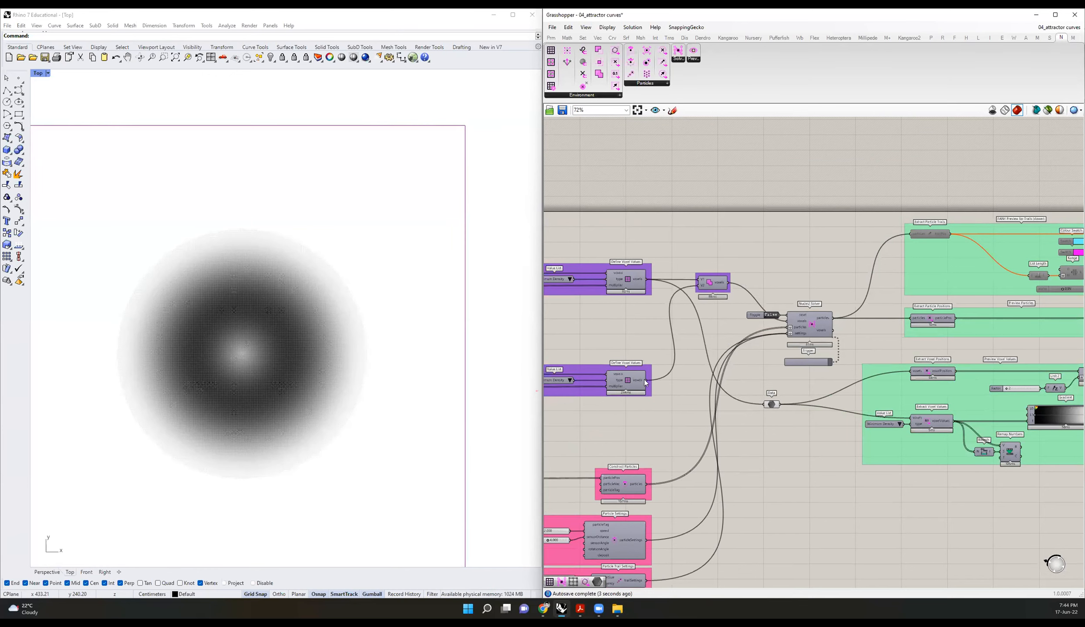
shift+drag(647, 381, 766, 406)
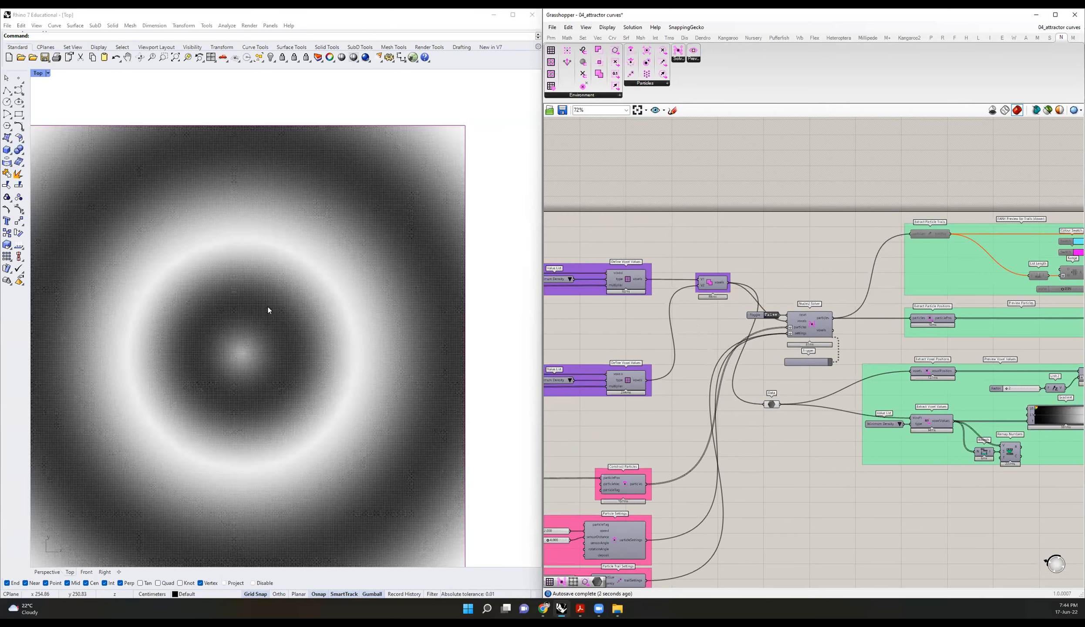
Step: Set the Voxel Selection Union to Maximum and inspect the combined voxel values in the viewport
scroll(714, 287, up, 5)
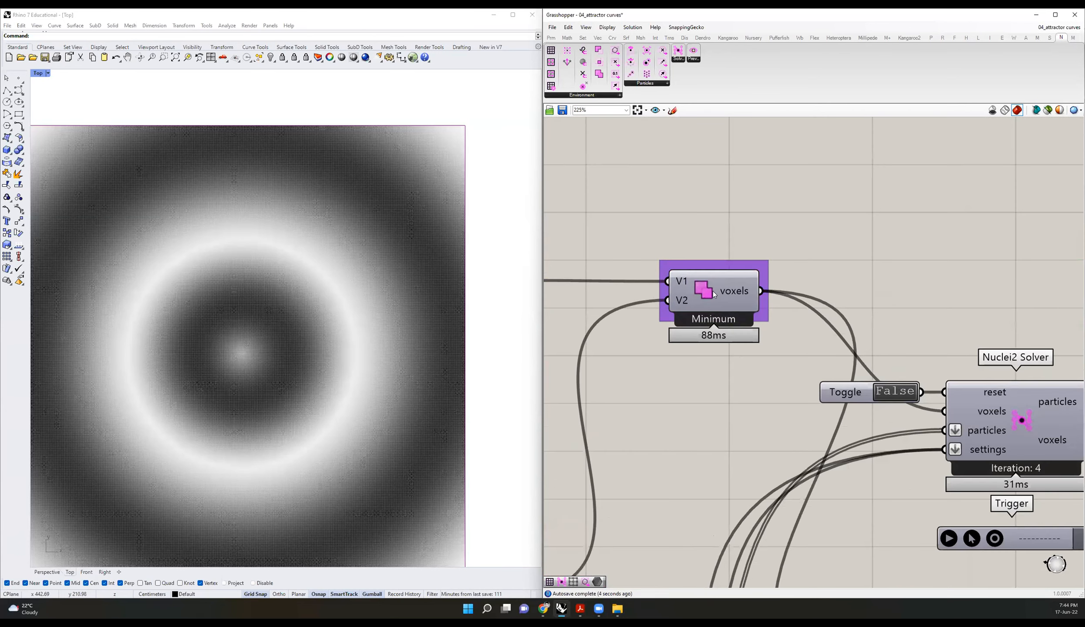
right_click(714, 293)
click(739, 351)
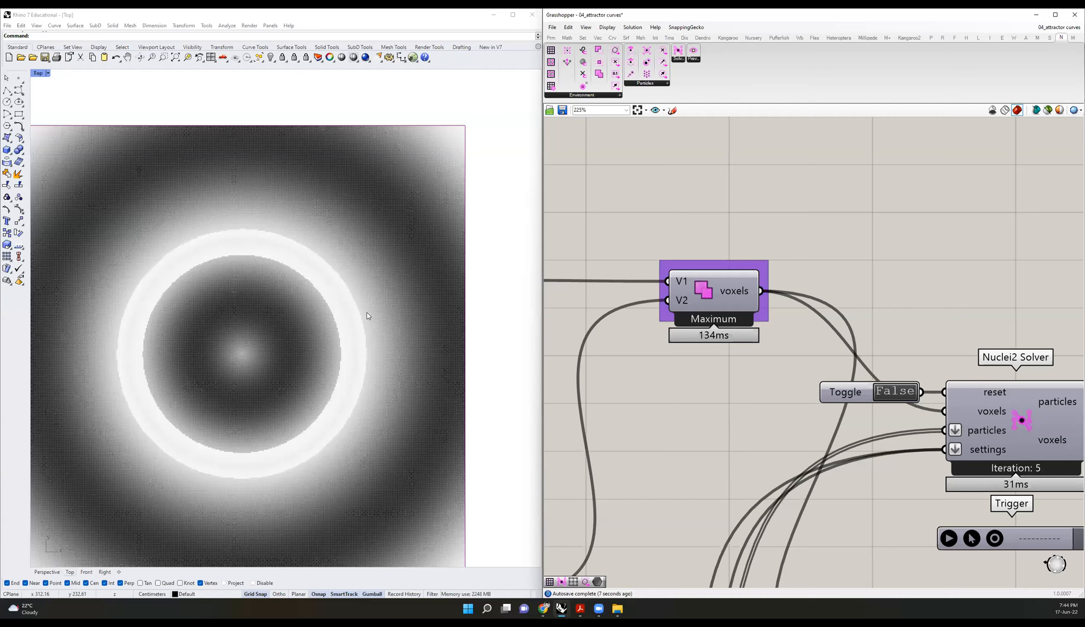
scroll(366, 312, down, 10)
scroll(320, 313, up, 12)
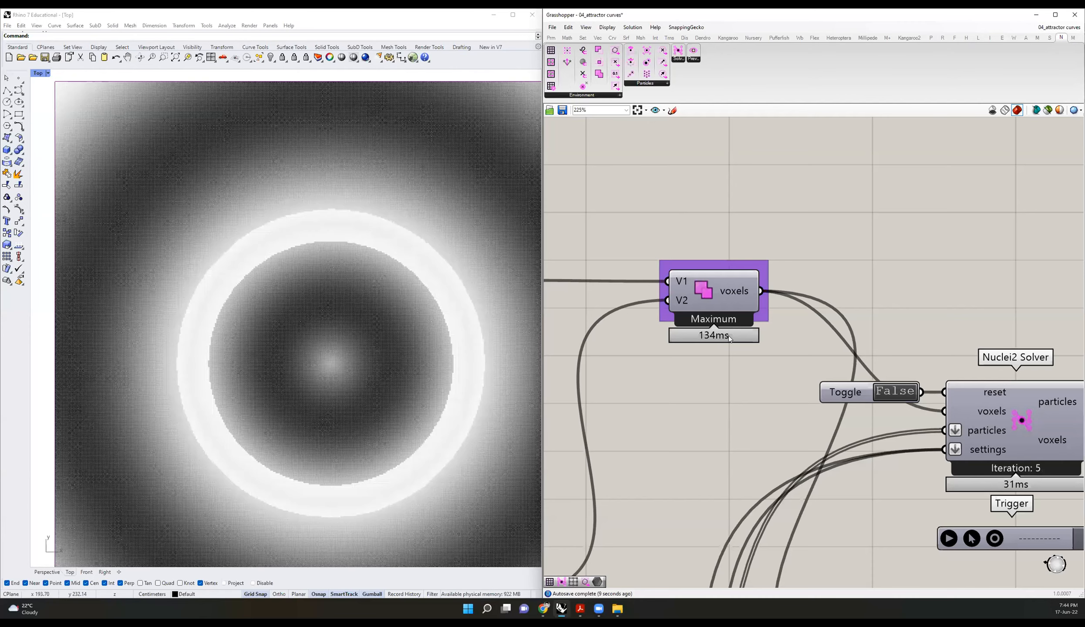
scroll(728, 336, down, 5)
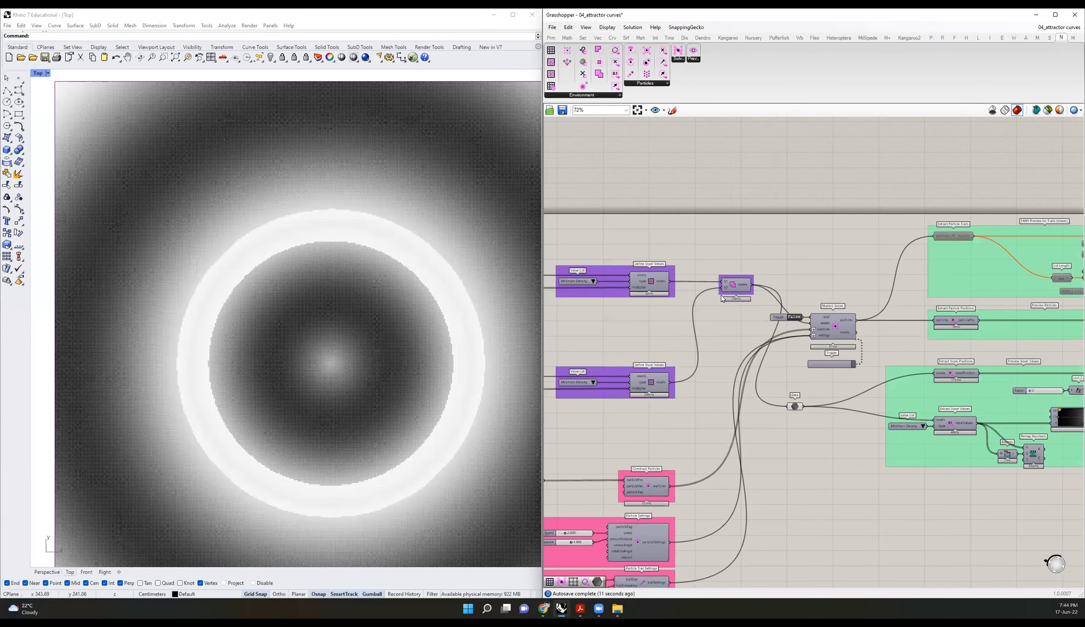
scroll(705, 304, down, 2)
scroll(372, 294, down, 1)
scroll(764, 317, up, 2)
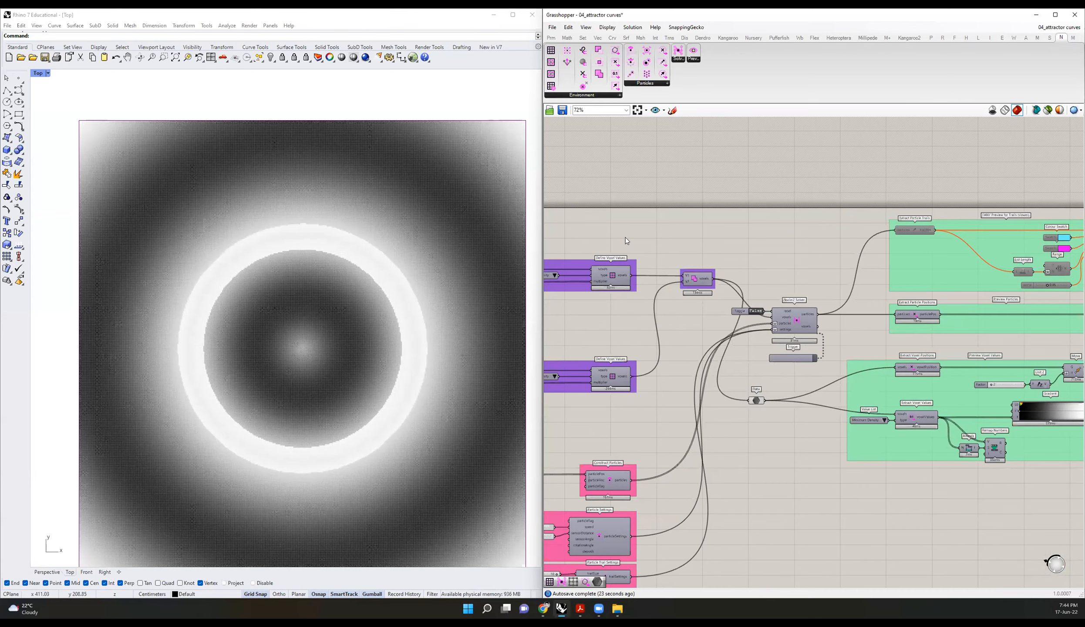
Step: Restrict the preview to selected components and examine the Attractor CRV 1 curve of the upper curve attractor
scroll(702, 279, up, 3)
click(699, 281)
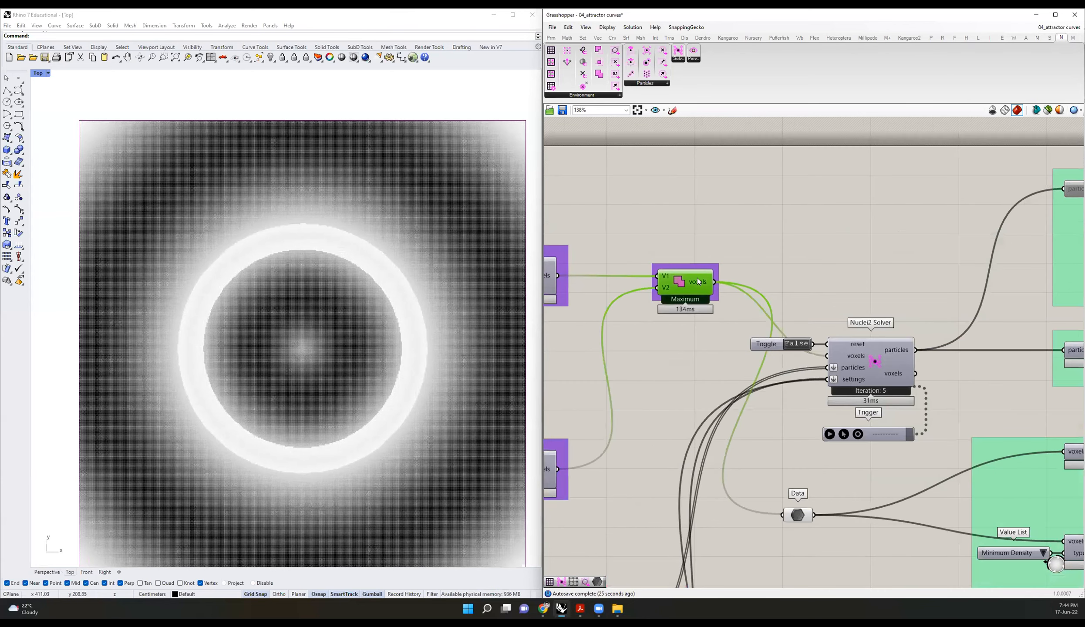
click(776, 233)
scroll(776, 233, down, 3)
scroll(765, 237, down, 5)
right_drag(753, 238, 830, 208)
scroll(636, 232, up, 5)
right_drag(662, 237, 717, 242)
right_drag(798, 258, 924, 276)
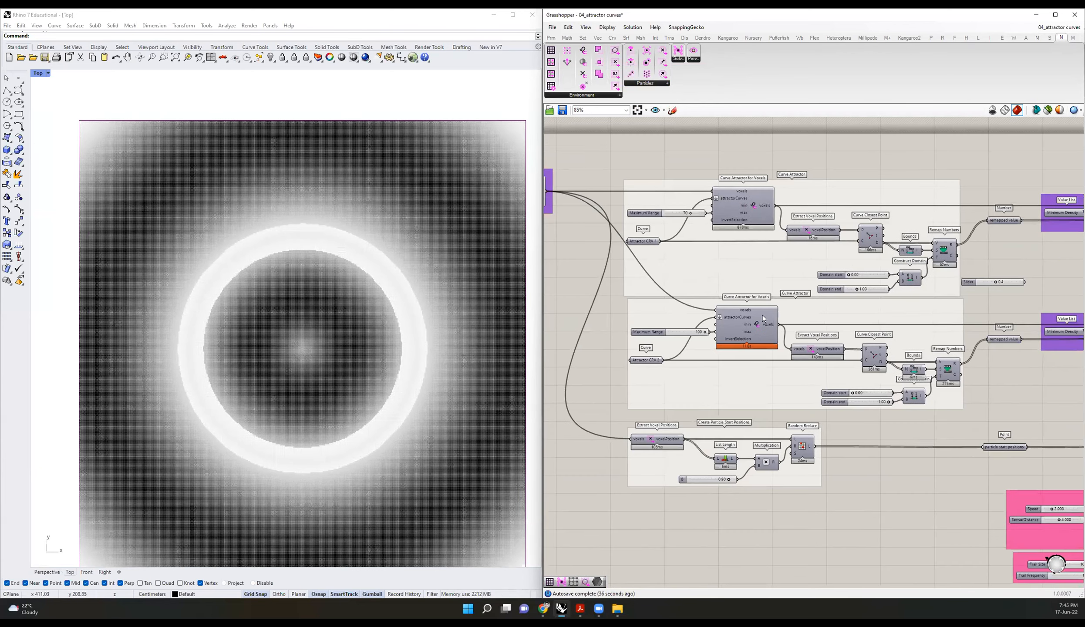
scroll(762, 315, up, 4)
scroll(762, 315, down, 3)
right_drag(718, 260, 698, 290)
click(602, 259)
click(1047, 111)
click(1048, 111)
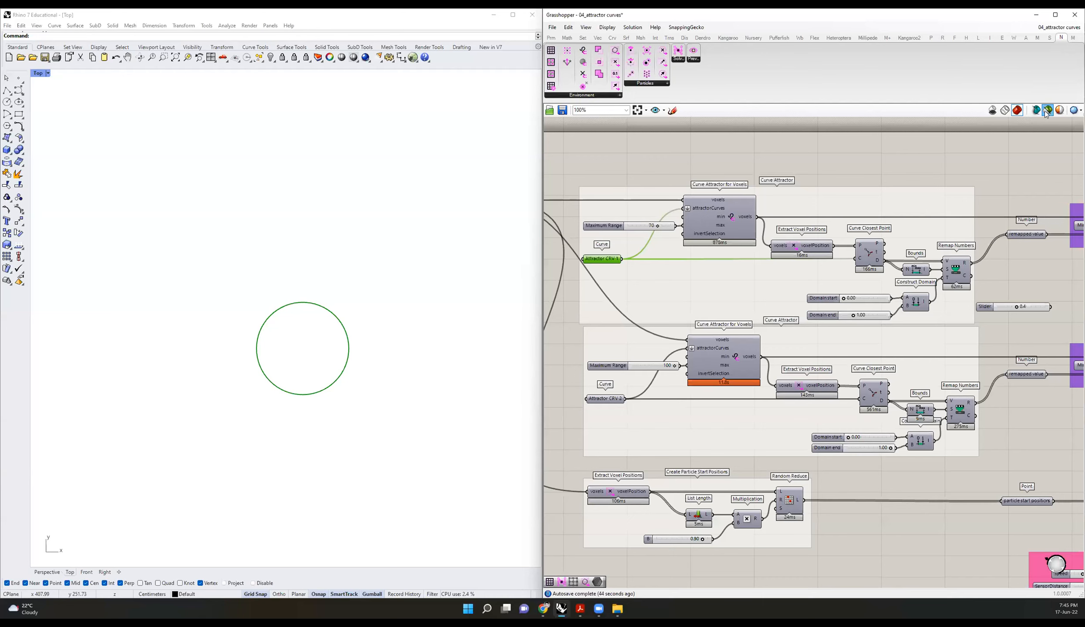
Step: Set the Maximum Range of the upper curve attractor to 10 while previewing its voxels, then restore the full preview
click(810, 246)
click(1047, 111)
scroll(655, 226, up, 5)
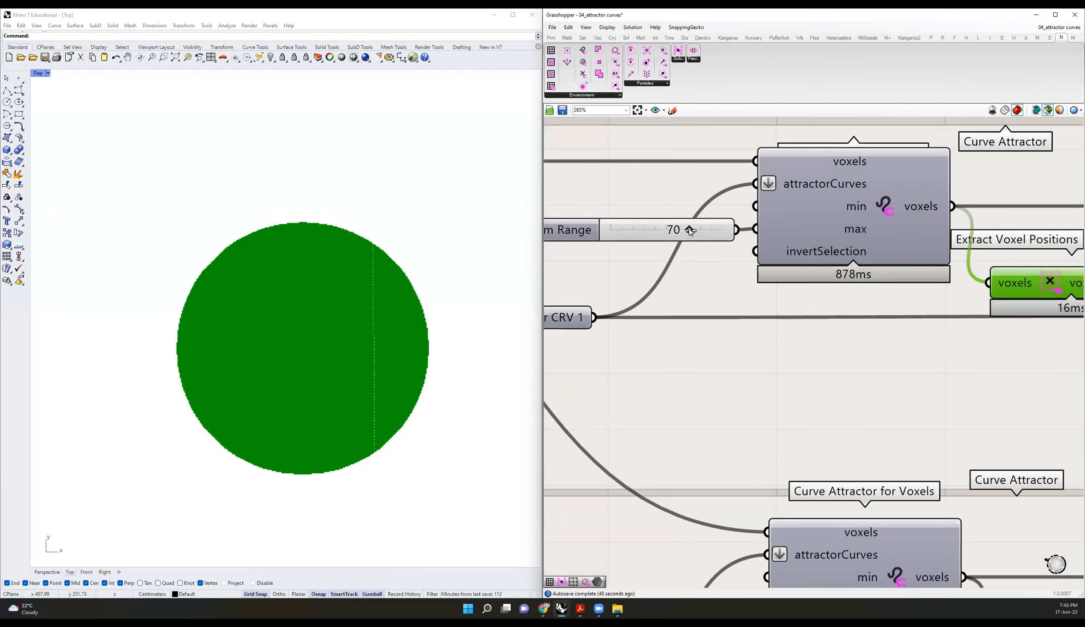
drag(690, 231, 623, 229)
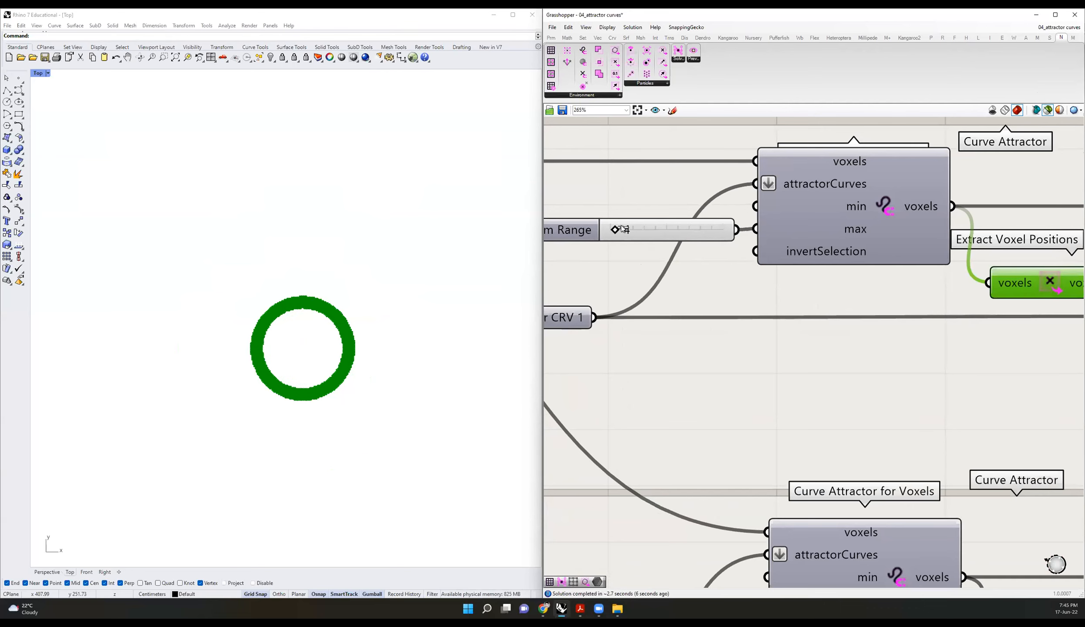
scroll(622, 227, down, 9)
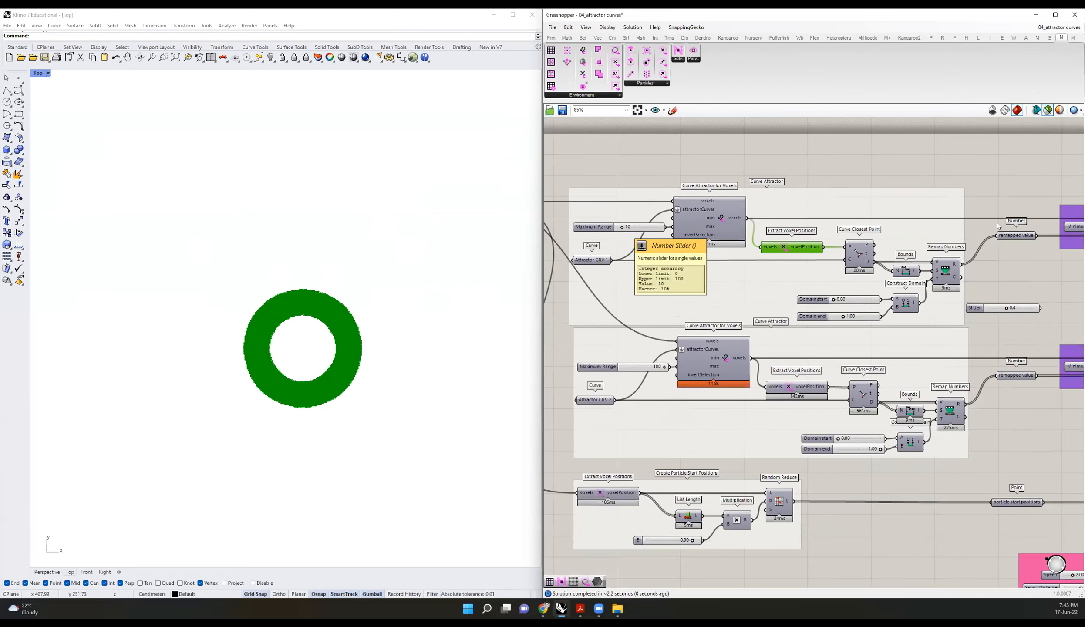
click(911, 208)
right_drag(911, 208, 735, 203)
scroll(791, 222, up, 4)
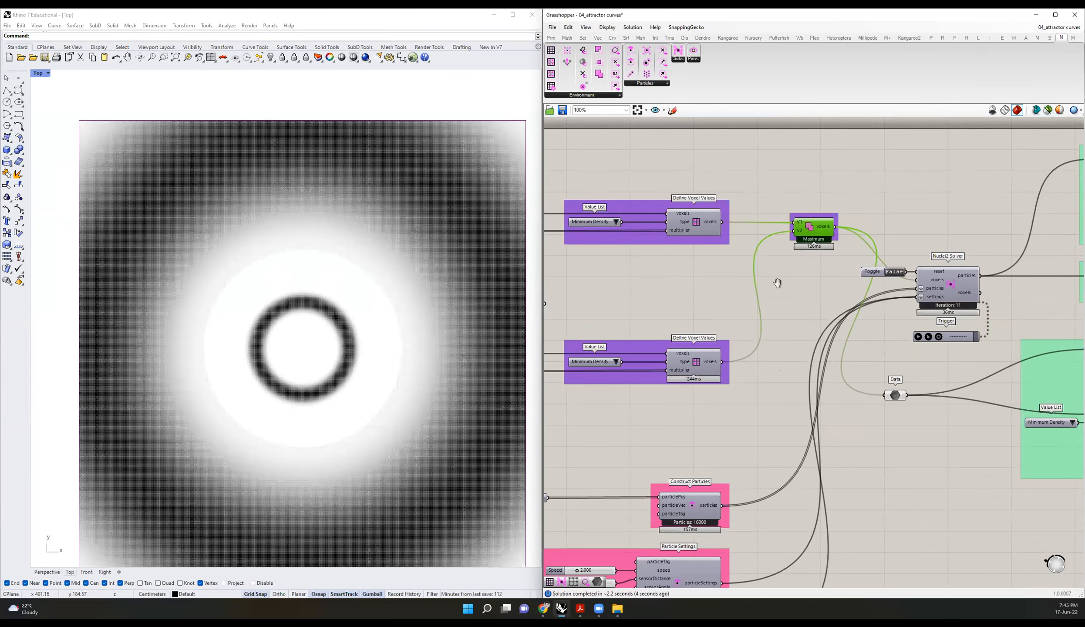
Step: Set the Maximum Range of the lower curve attractor, fed by Attractor CRV 2, to 30
scroll(906, 285, down, 4)
scroll(609, 261, up, 8)
double_click(782, 501)
text(30)
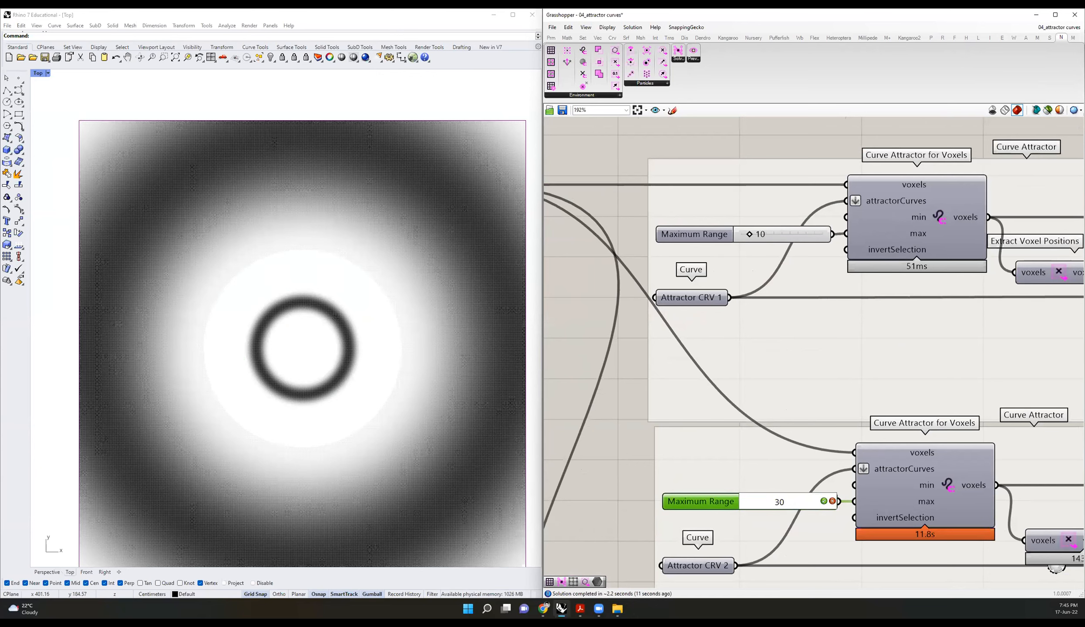
key(Return)
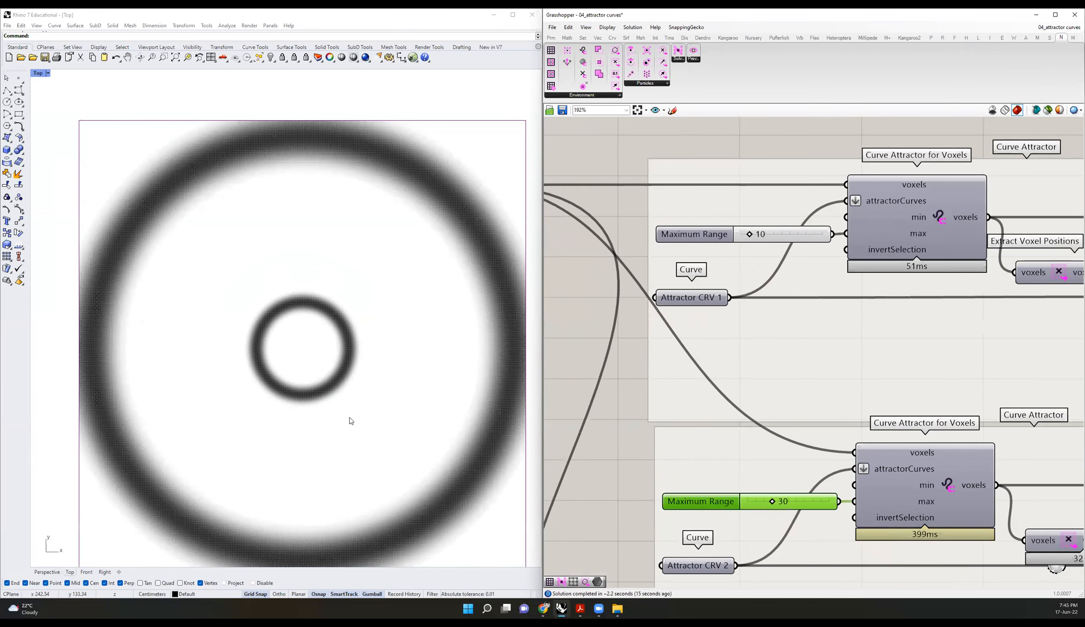
Step: Turn off the preview of the voxel value Cloud Display and turn on the Cloud Display in the Preview Particles group
scroll(350, 418, down, 3)
right_drag(646, 303, 613, 302)
scroll(613, 301, down, 5)
right_drag(997, 310, 561, 297)
right_click(957, 361)
click(963, 378)
right_click(957, 307)
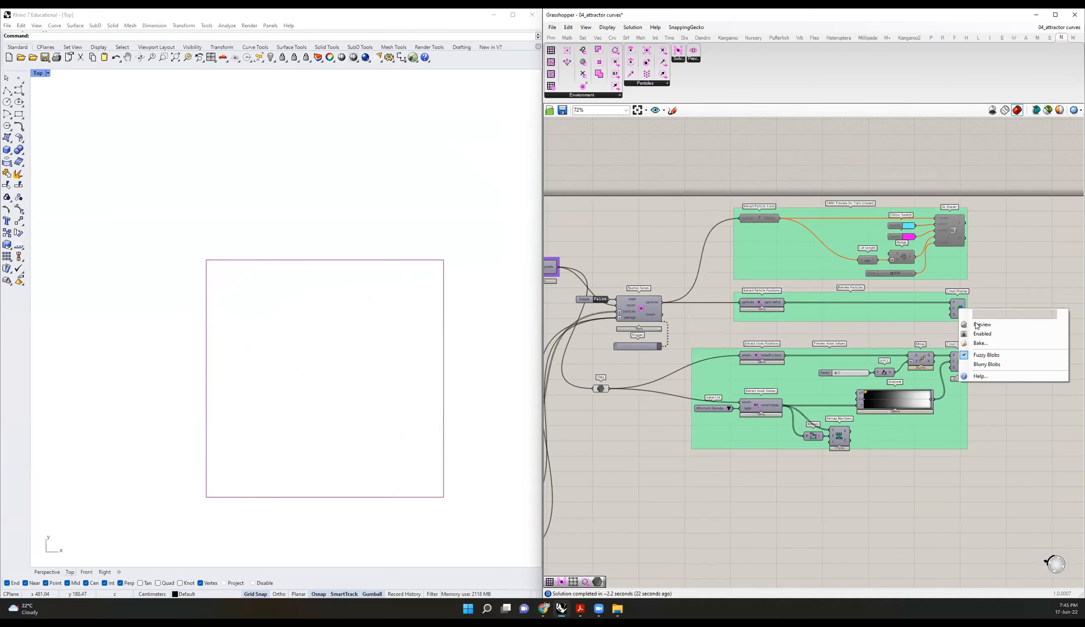
click(961, 324)
scroll(603, 343, up, 2)
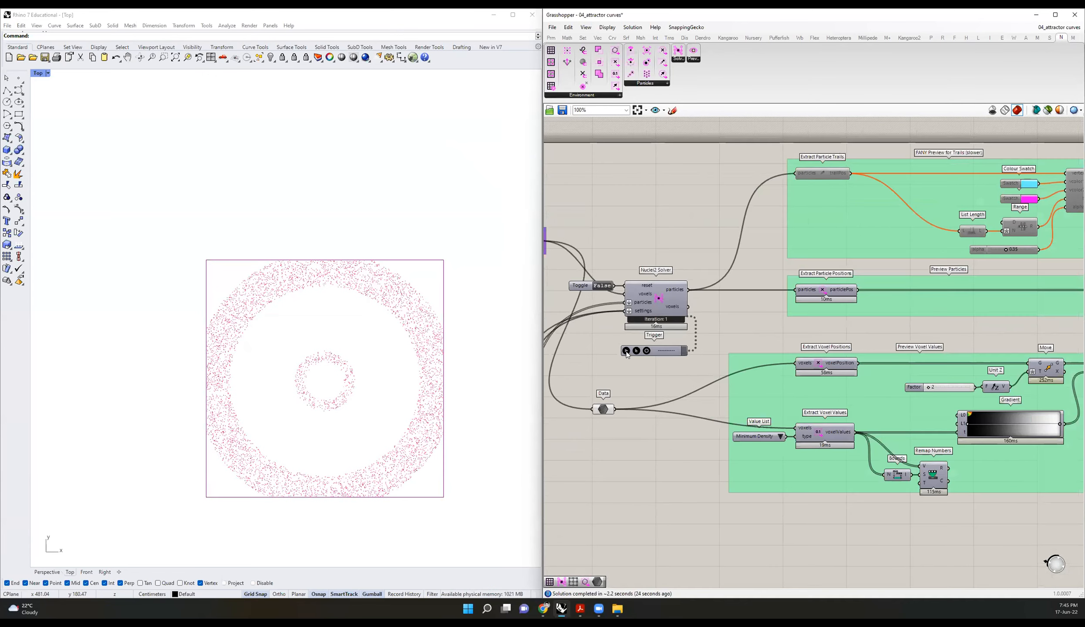
Step: Start the solver's trigger to run the particle simulation, then pause it
click(625, 352)
scroll(605, 368, up, 3)
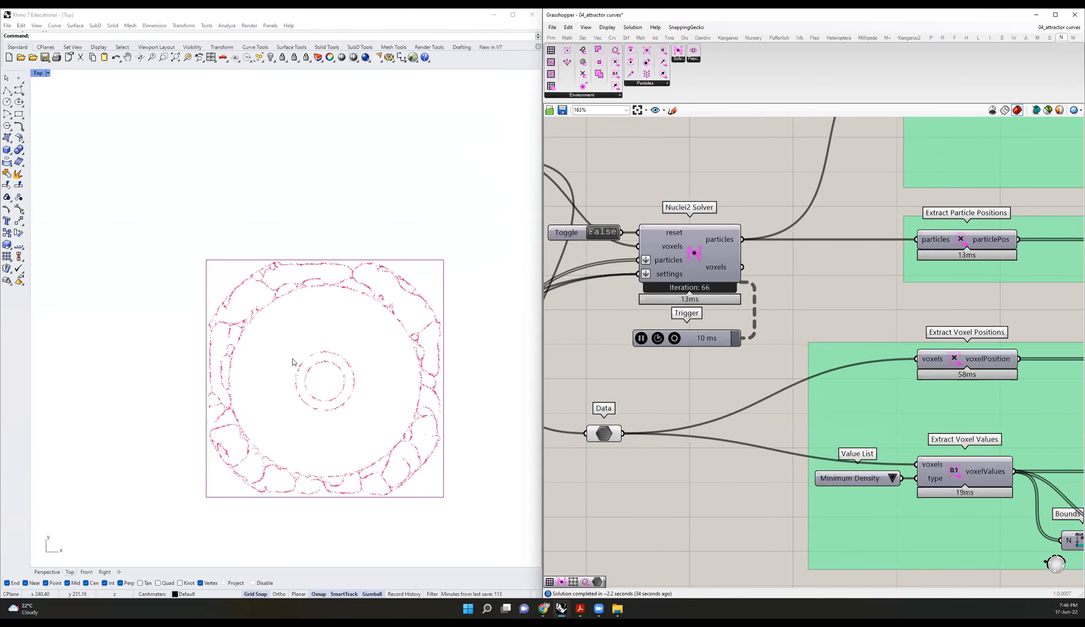
click(641, 339)
scroll(651, 340, down, 4)
right_drag(658, 340, 749, 340)
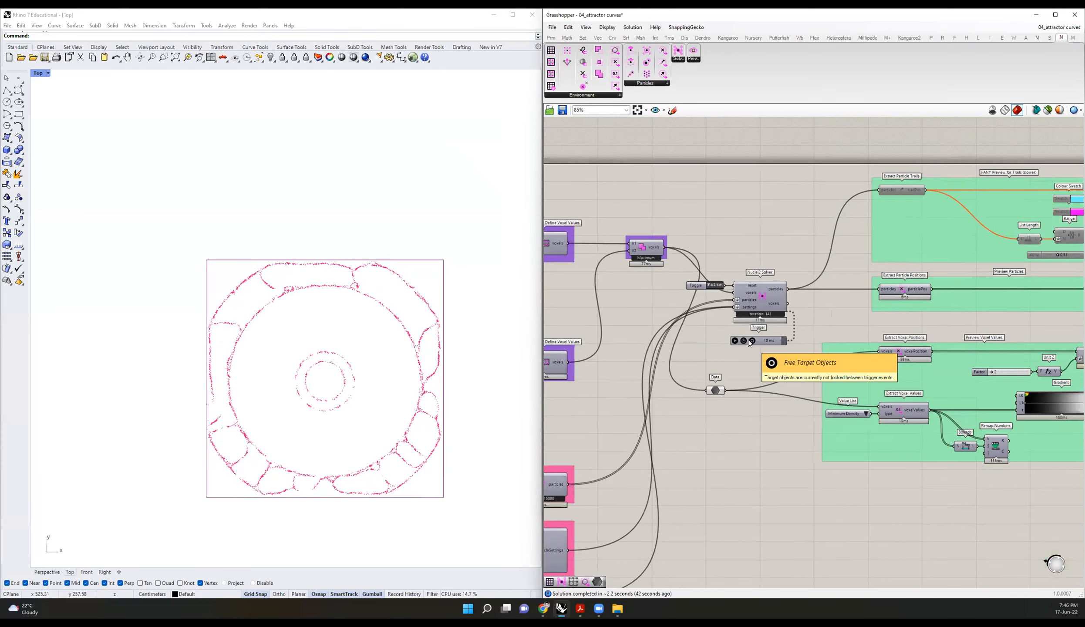
scroll(750, 343, down, 5)
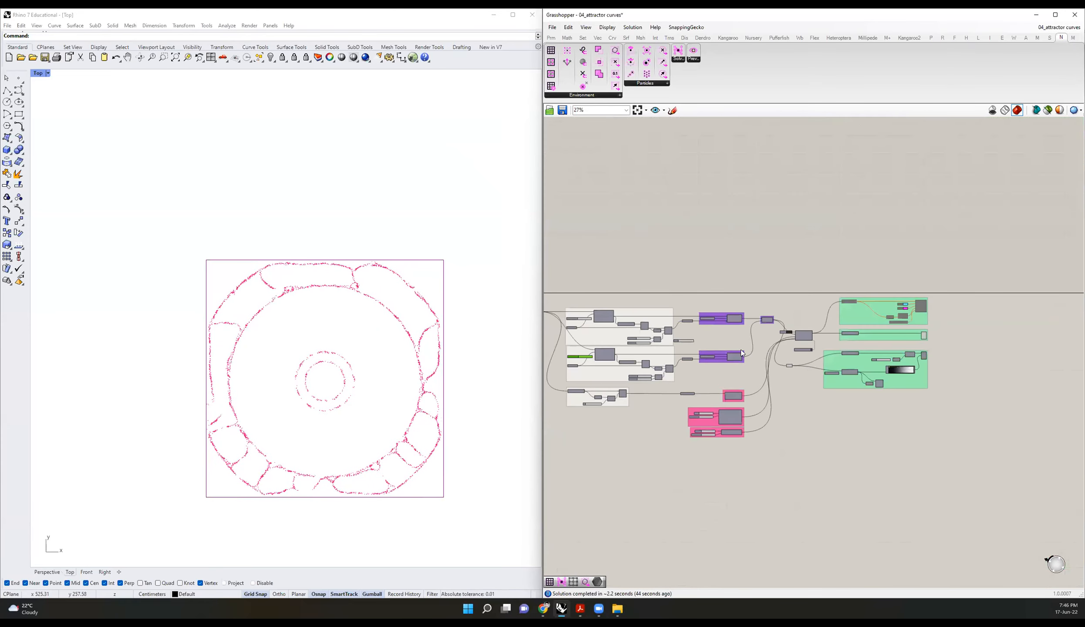
Step: Open the example definition 05_map.gh from the Nuclei Example Files folder
scroll(742, 352, up, 4)
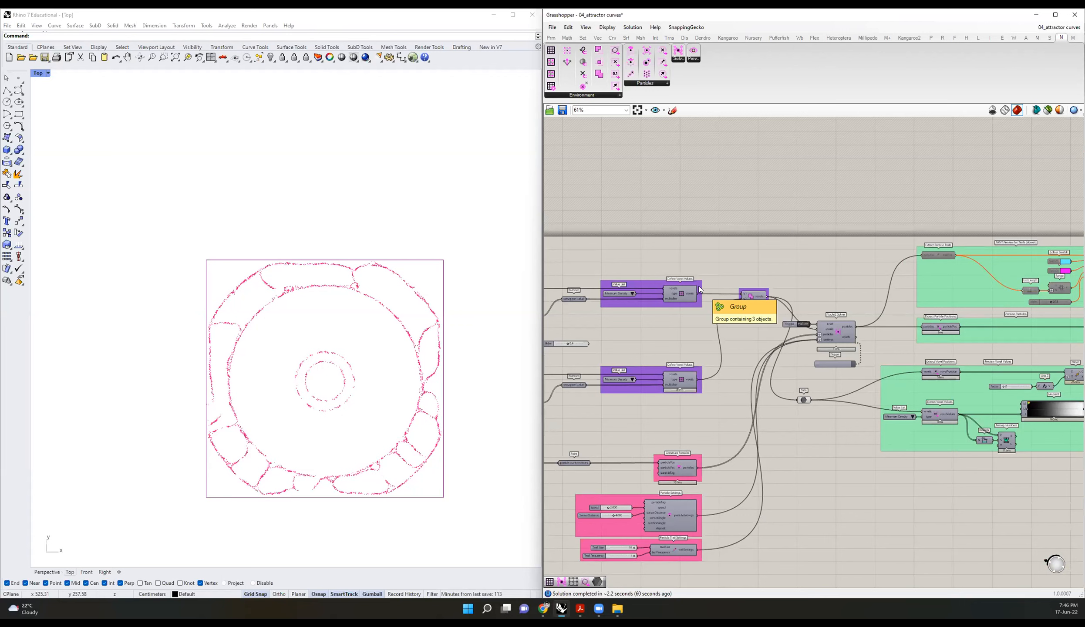
click(552, 27)
click(564, 49)
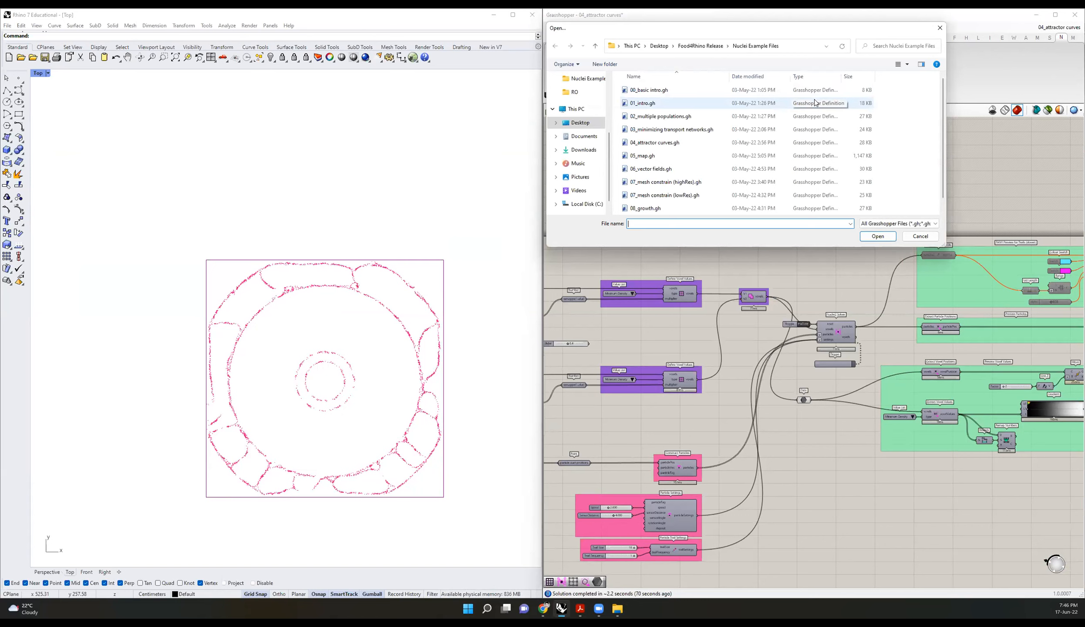
click(672, 155)
double_click(681, 156)
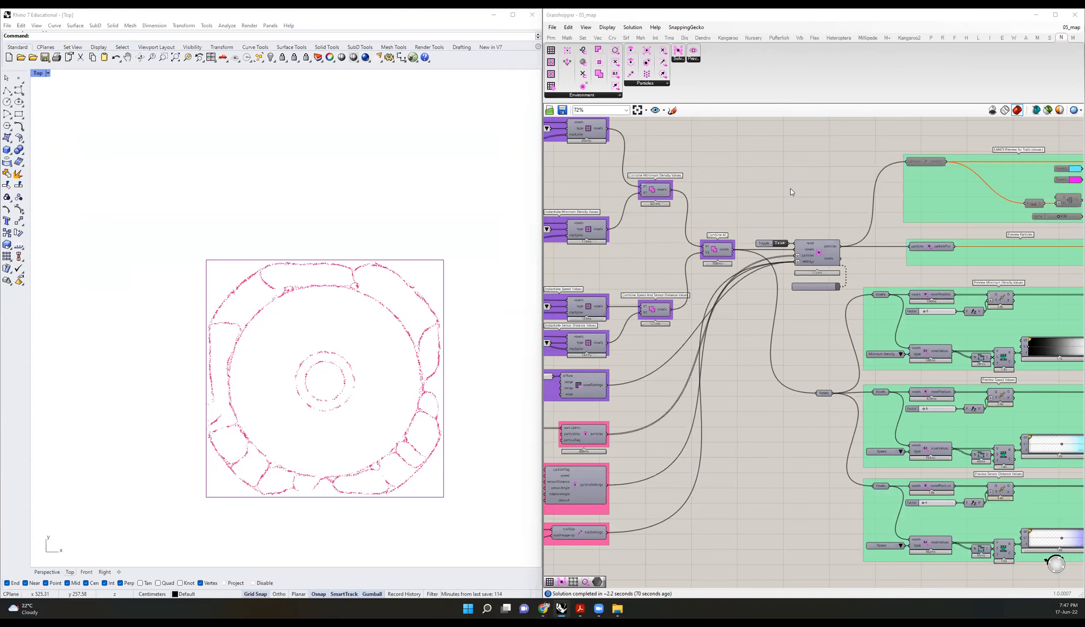
Step: Examine the street map voxel preview and the definition's combining, solver and preview groups
right_drag(368, 316, 244, 399)
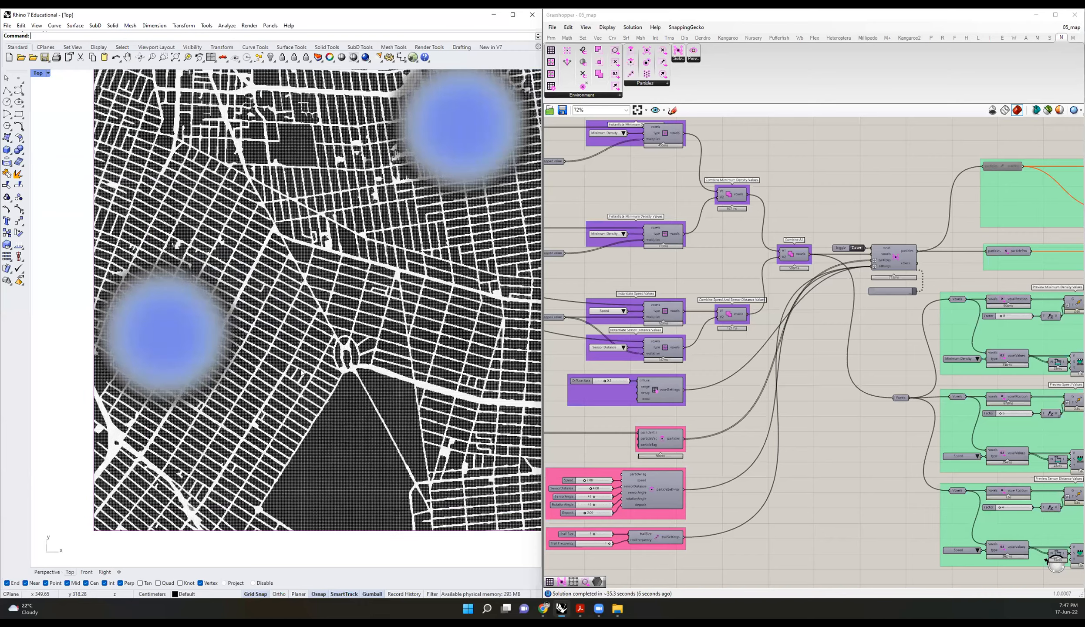
scroll(301, 373, down, 2)
scroll(299, 372, down, 2)
scroll(299, 371, down, 2)
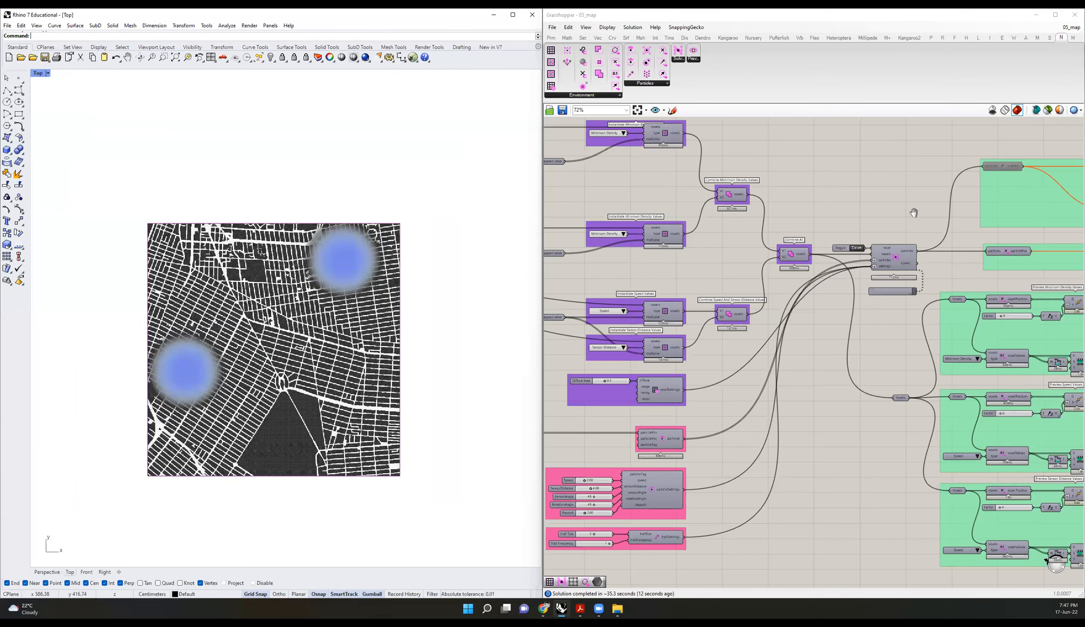
right_drag(741, 235, 712, 243)
scroll(684, 239, down, 3)
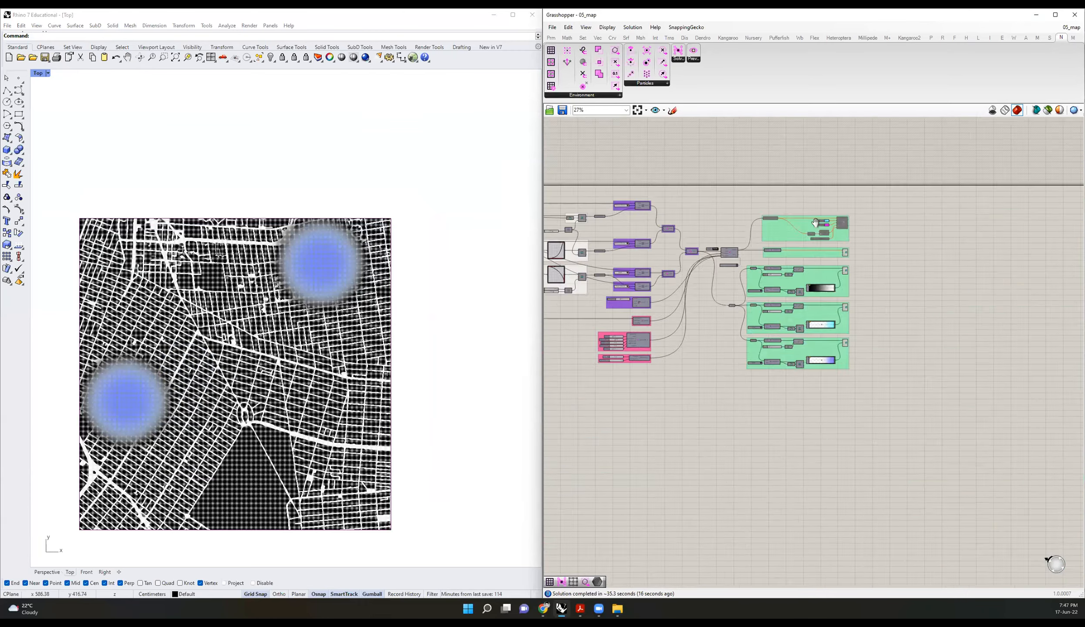
scroll(735, 246, up, 3)
right_drag(871, 278, 757, 232)
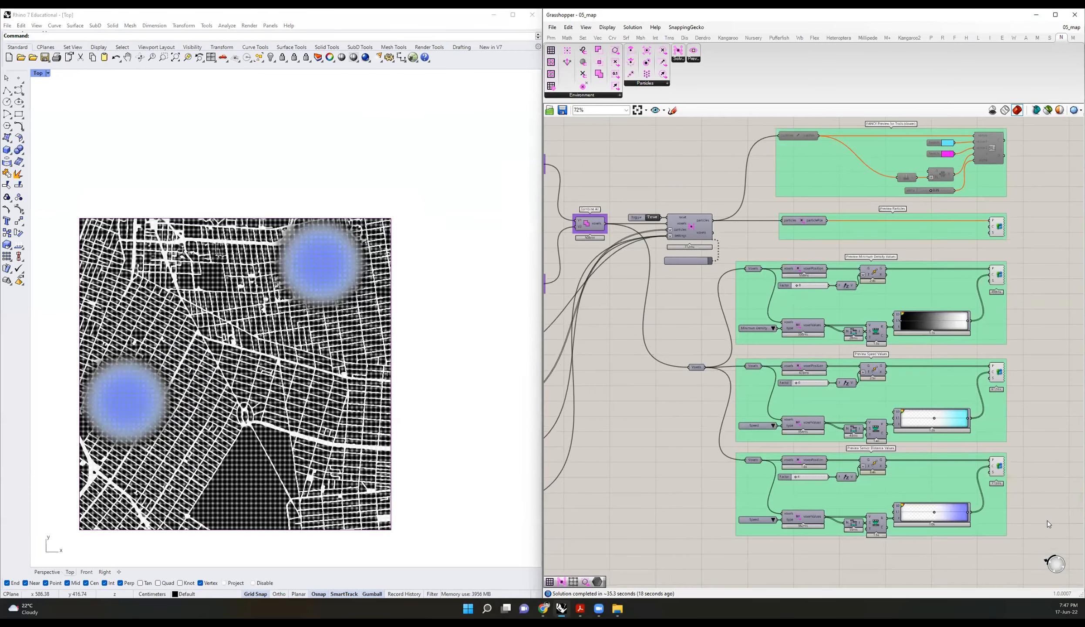
Step: Set the solver's reset Toggle to False, start the trigger to run the map simulation, then pause it
drag(1045, 550, 913, 361)
scroll(667, 214, up, 5)
double_click(629, 223)
click(675, 340)
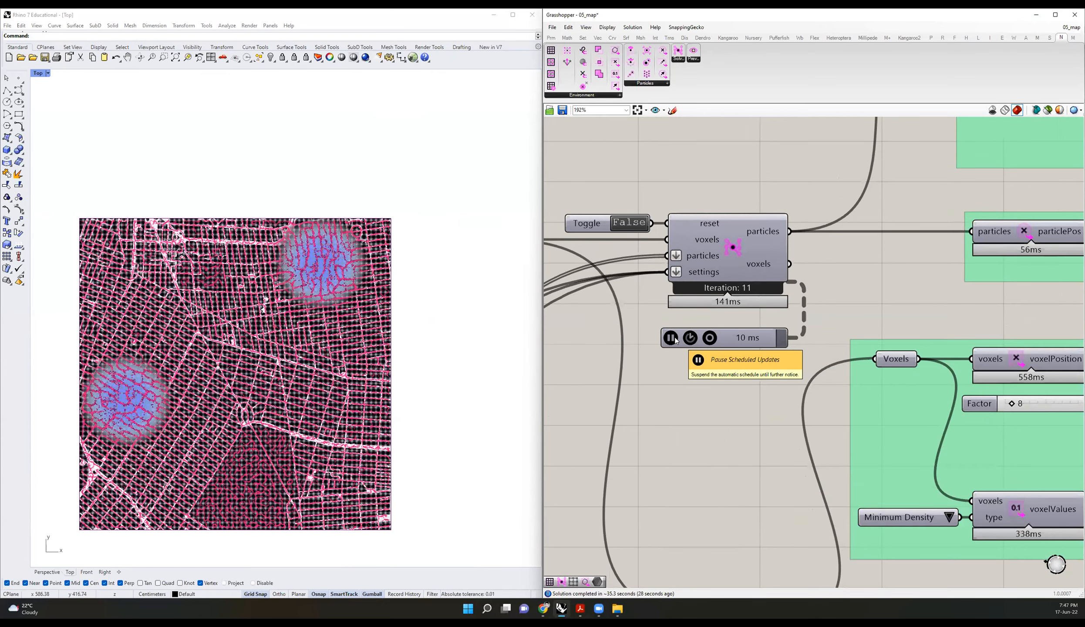
click(670, 338)
Step: Toggle the Cloud Display preview in the Preview Minimum Density Values group off and back on
scroll(601, 290, down, 5)
right_drag(958, 323, 951, 321)
right_click(951, 321)
click(970, 336)
right_click(949, 318)
click(970, 335)
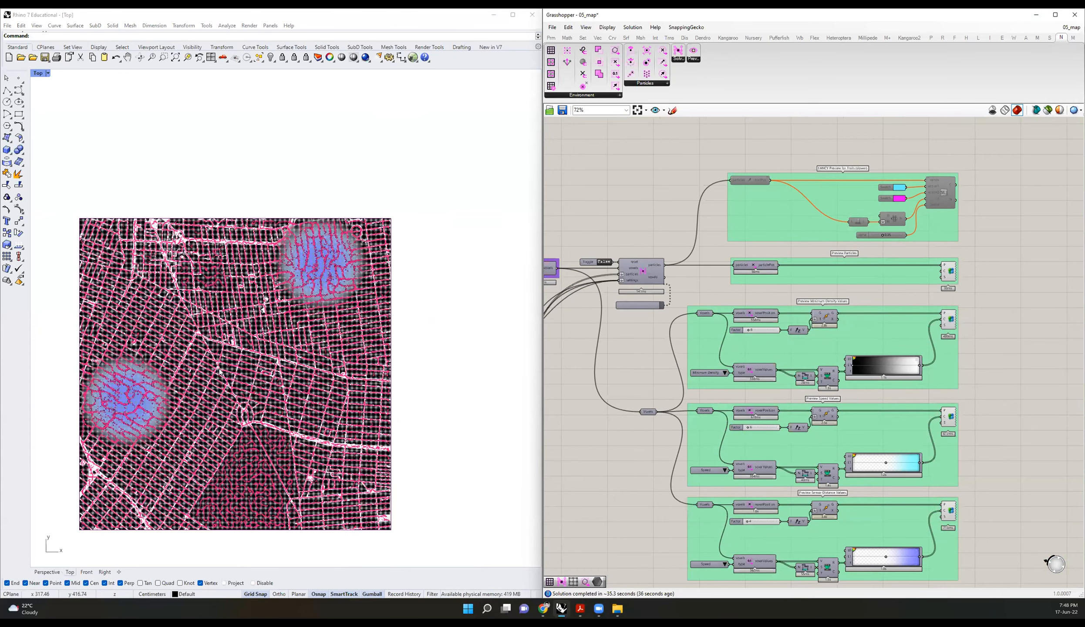
Step: Examine how the particles follow the map's streets and trace the image sampler and point attractor inputs
scroll(214, 374, up, 2)
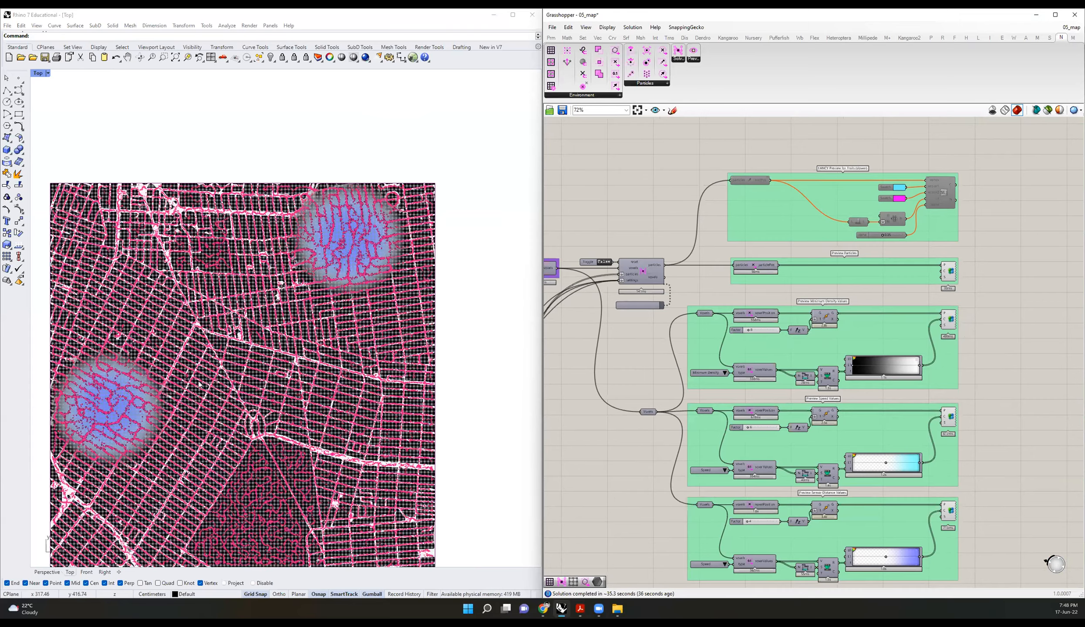
scroll(200, 384, up, 2)
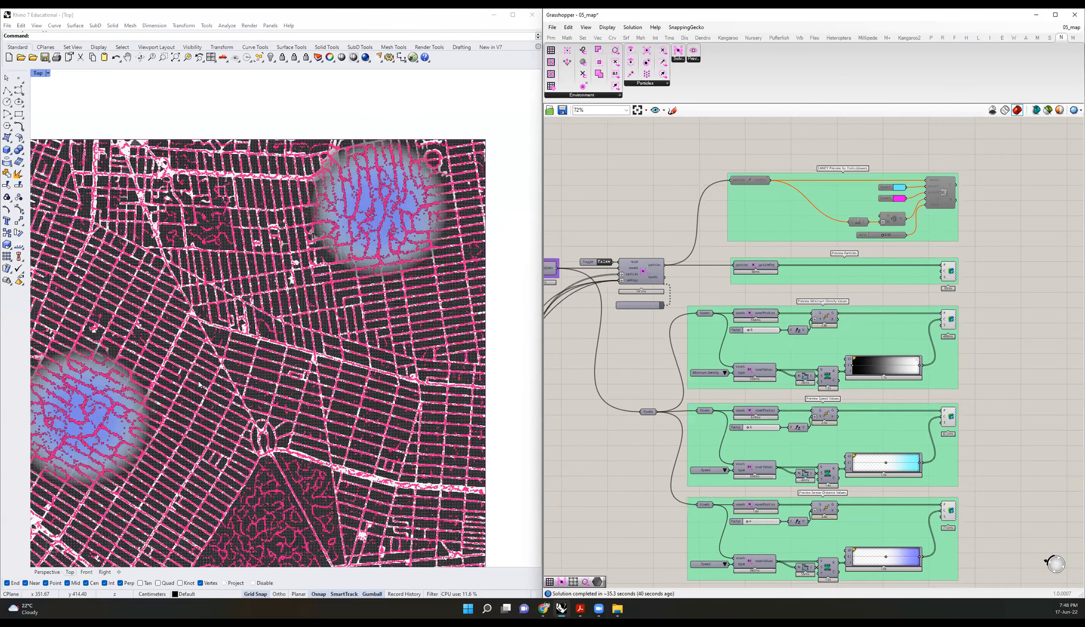
scroll(199, 384, up, 2)
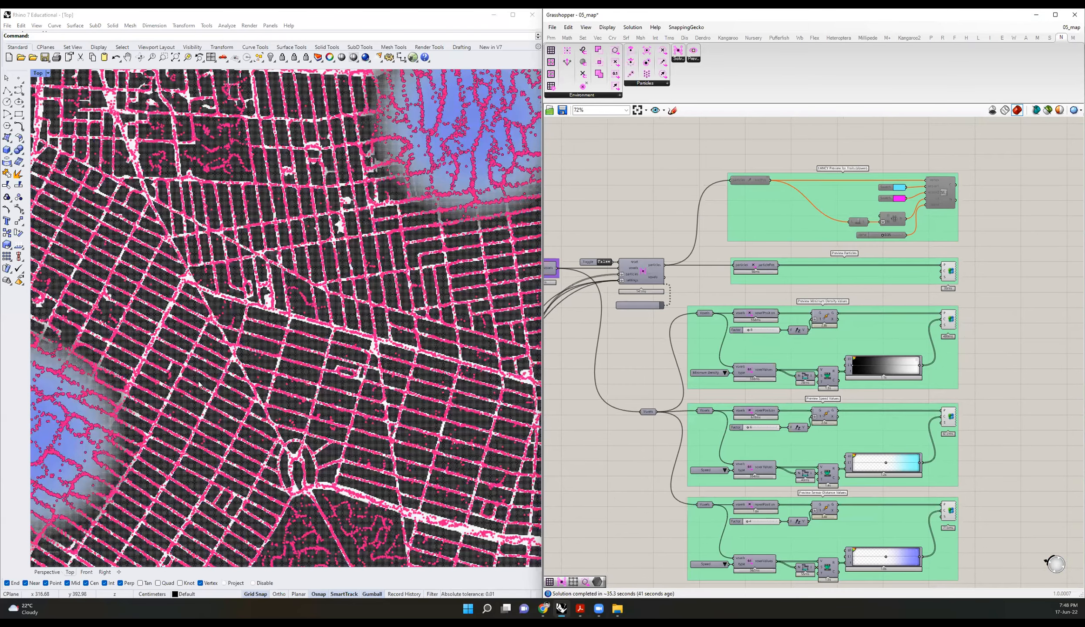
right_drag(661, 268, 959, 272)
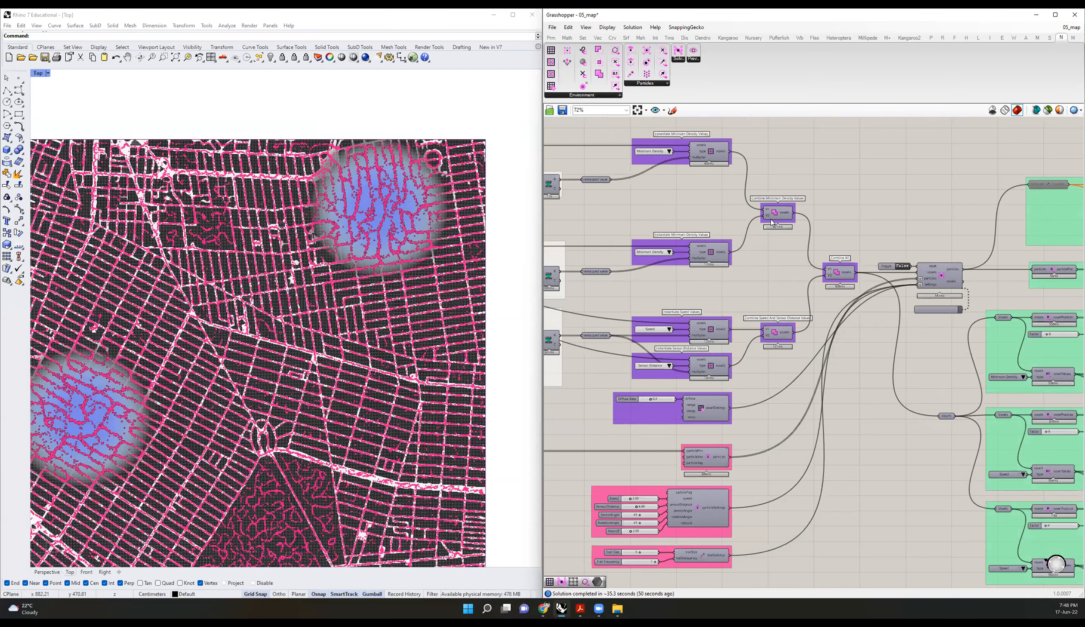
right_drag(721, 225, 907, 237)
right_drag(581, 204, 817, 265)
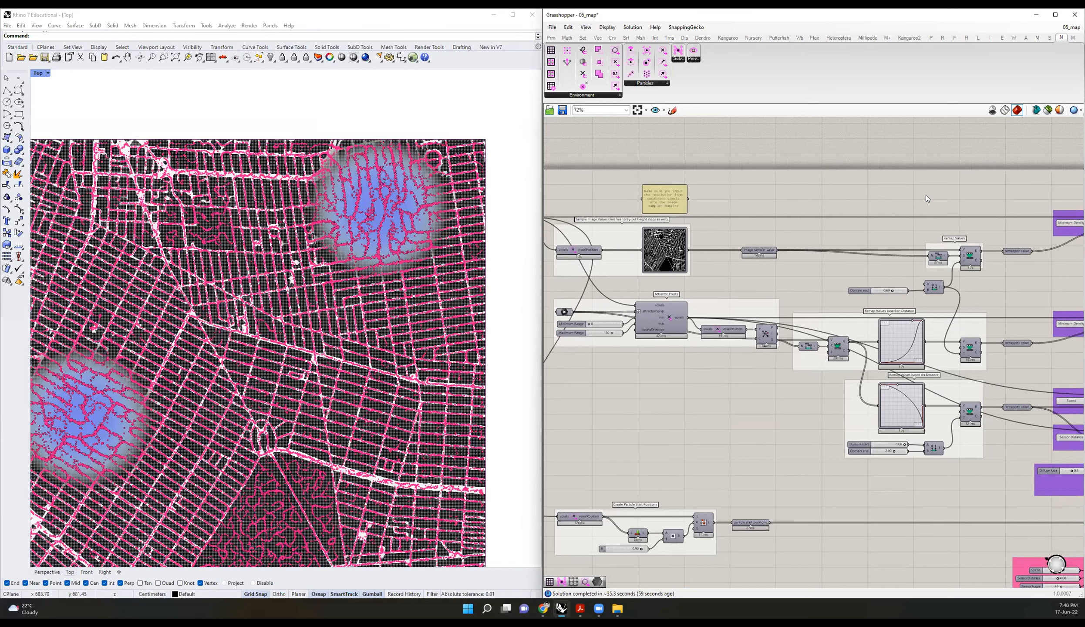
scroll(925, 195, right, 5)
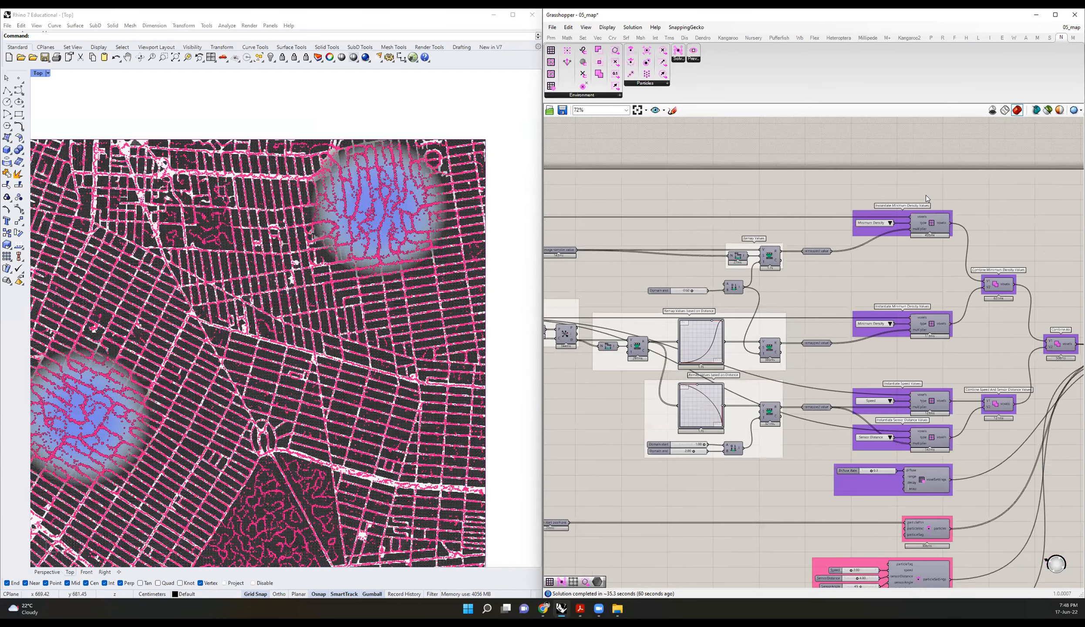
Step: Add the Bifocals component to label all components, and select the upper Minimum Density Define Voxel Values
double_click(660, 217)
text(bifocals)
key(Return)
right_drag(931, 228, 843, 244)
click(865, 245)
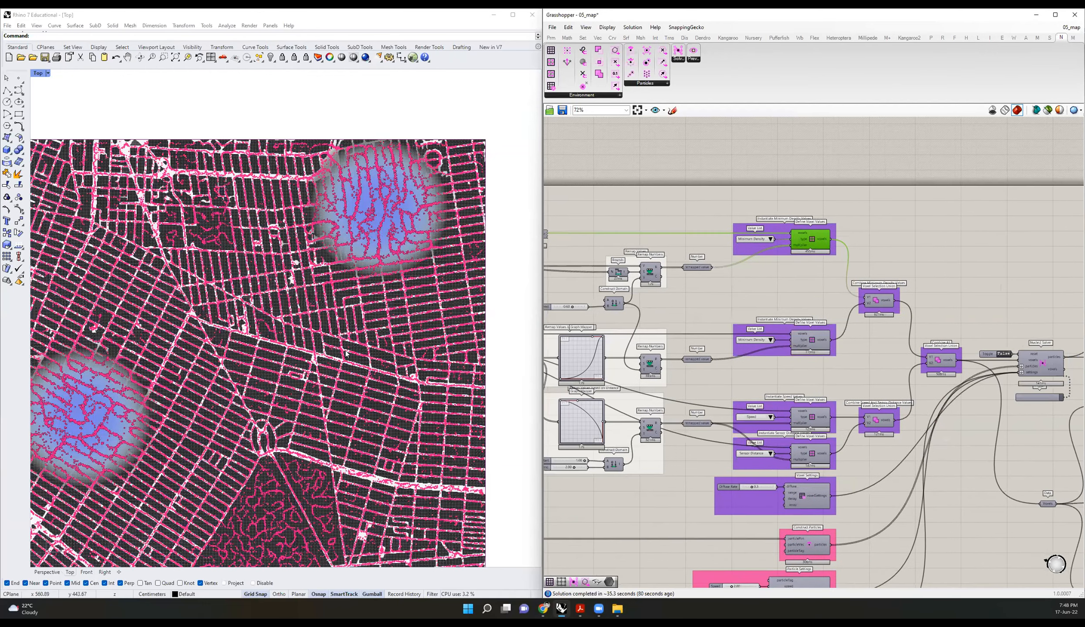
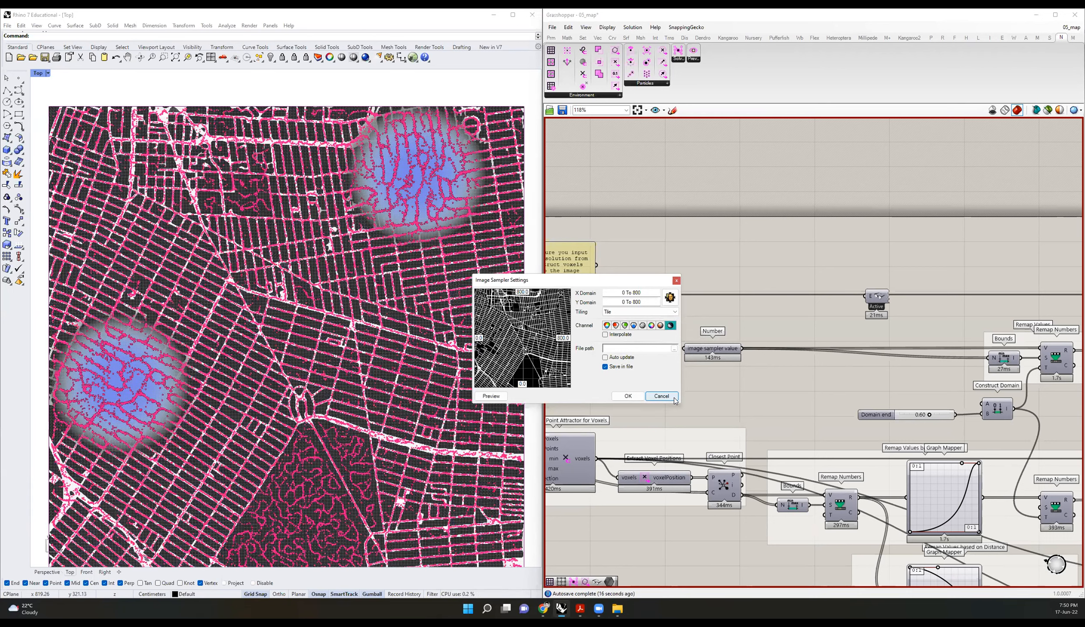
Step: Cancel the Image Sampler settings and turn off the previews of the speed and sensor distance Cloud Displays
click(674, 398)
scroll(304, 257, down, 2)
scroll(805, 305, down, 3)
right_drag(949, 278, 785, 266)
scroll(778, 267, down, 3)
right_drag(945, 413, 758, 375)
drag(983, 456, 773, 320)
key(ctrl+q)
Step: Compare the Image Sampler's street map with the minimum density voxel preview and its two attractor areas
right_drag(653, 305, 915, 313)
scroll(719, 322, up, 10)
scroll(532, 199, down, 2)
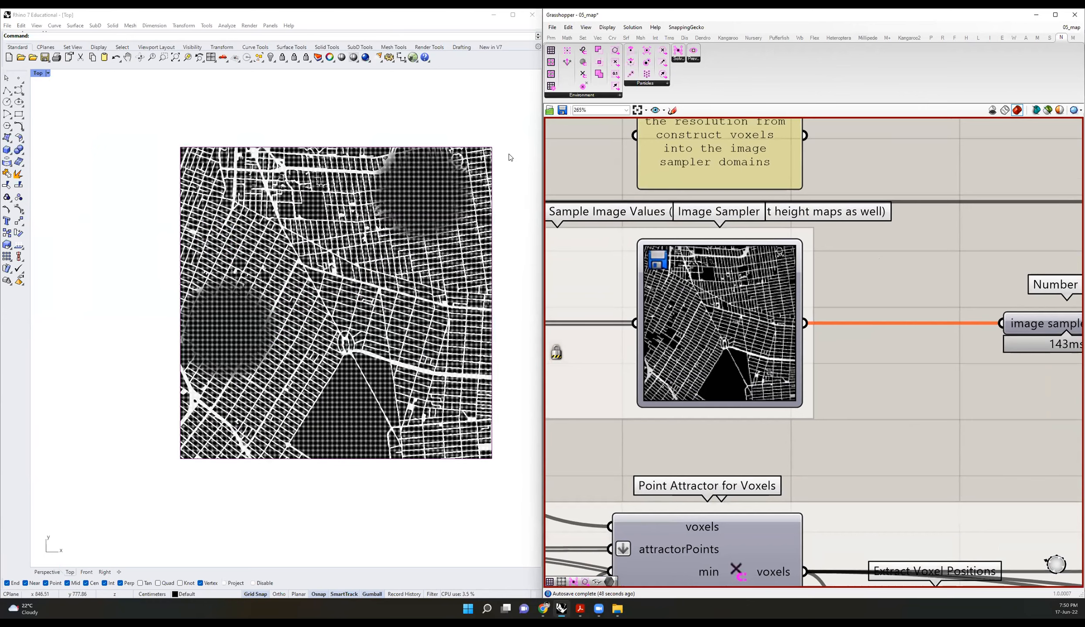
scroll(214, 329, up, 5)
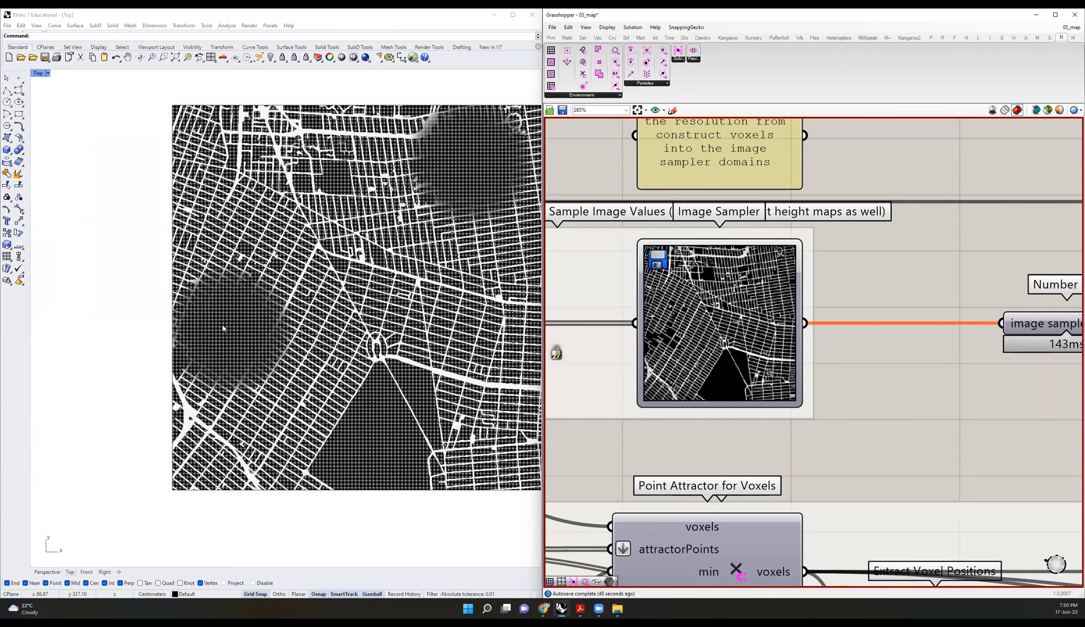
scroll(291, 283, down, 3)
right_drag(444, 252, 352, 254)
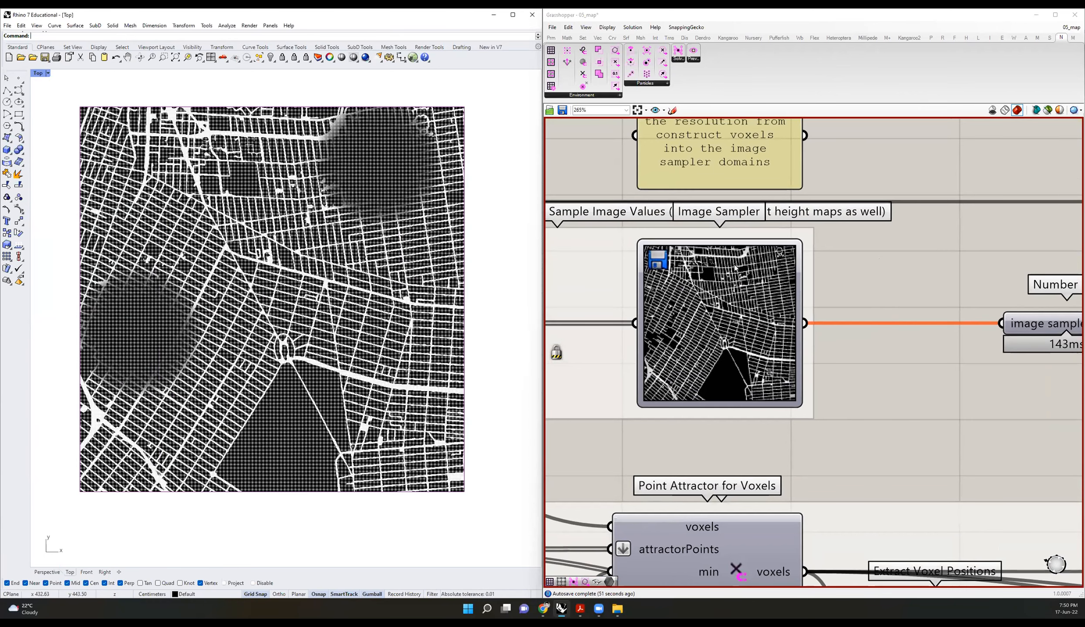
right_drag(800, 254, 745, 264)
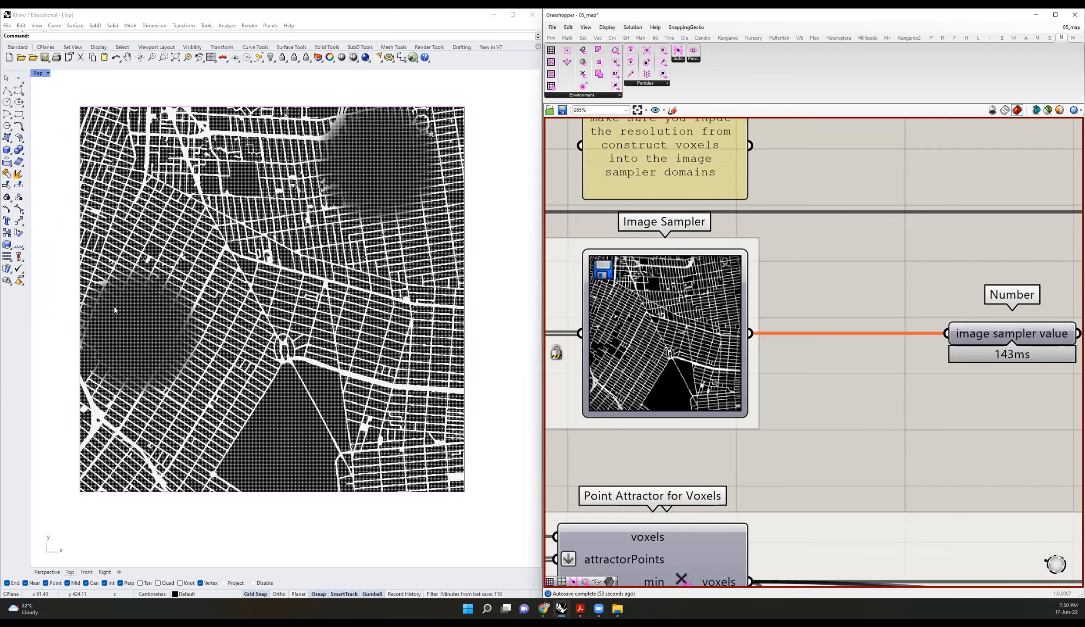
scroll(851, 289, down, 5)
scroll(853, 289, down, 4)
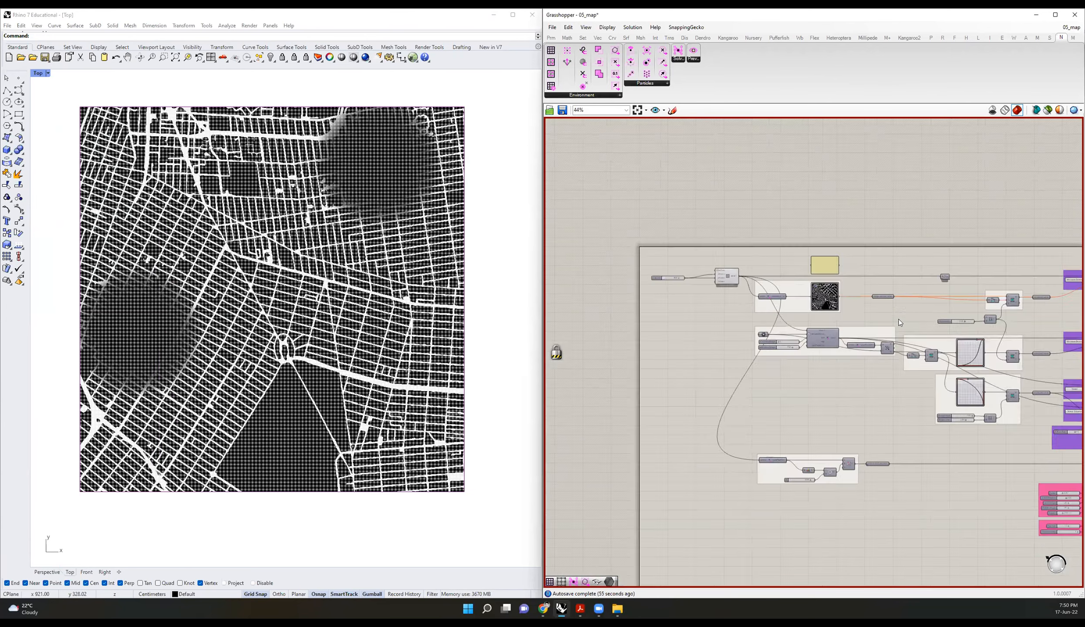
Step: Restrict the preview to selected objects and select the point attractor's Remap Numbers component
right_drag(900, 321, 762, 322)
scroll(762, 321, up, 4)
scroll(672, 326, down, 4)
right_drag(581, 338, 687, 341)
scroll(688, 341, up, 3)
scroll(688, 341, up, 2)
click(1048, 110)
click(703, 369)
right_drag(1045, 370, 579, 347)
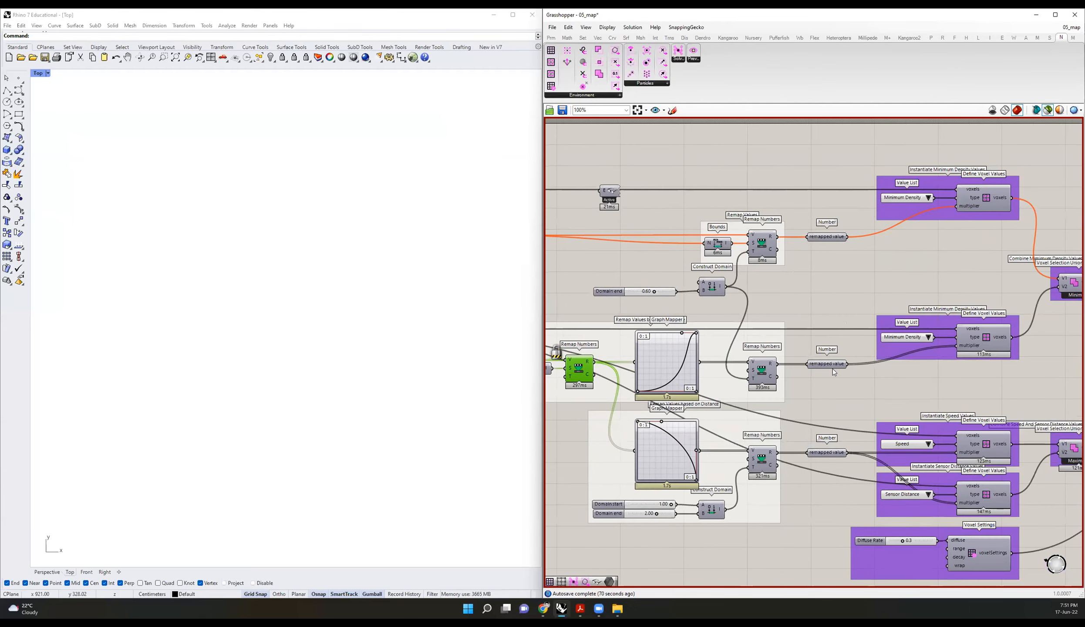
Step: Unlock the solver so the definition recomputes
right_drag(964, 313, 583, 318)
right_drag(1024, 349, 595, 302)
right_click(594, 303)
click(820, 385)
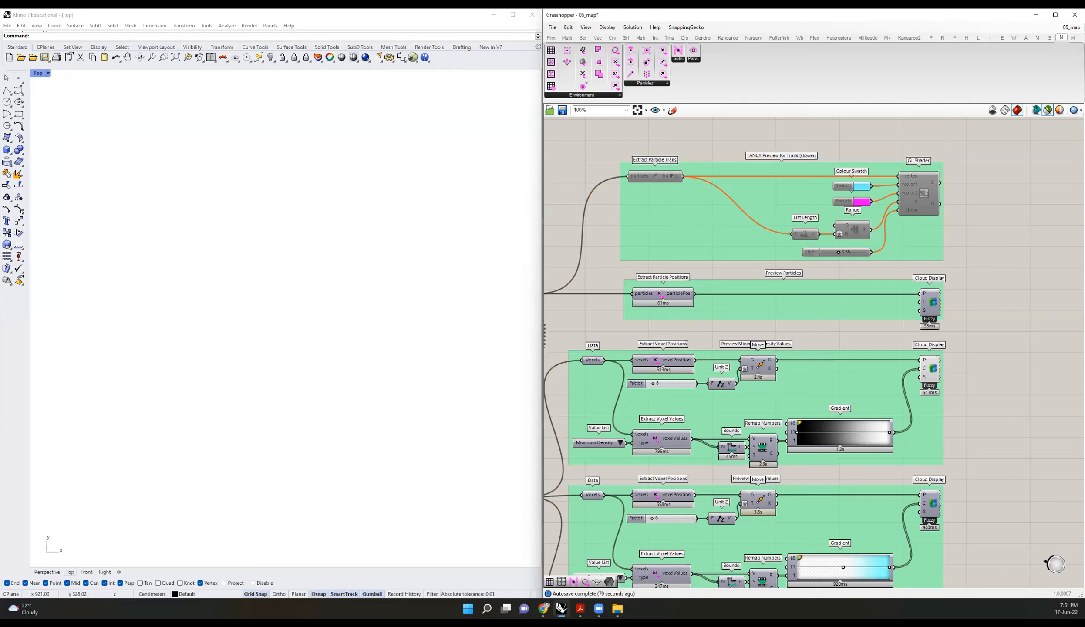
Step: Preview only the voxels within the point attractors' range
right_drag(622, 370, 1034, 342)
scroll(645, 365, down, 4)
scroll(722, 255, down, 2)
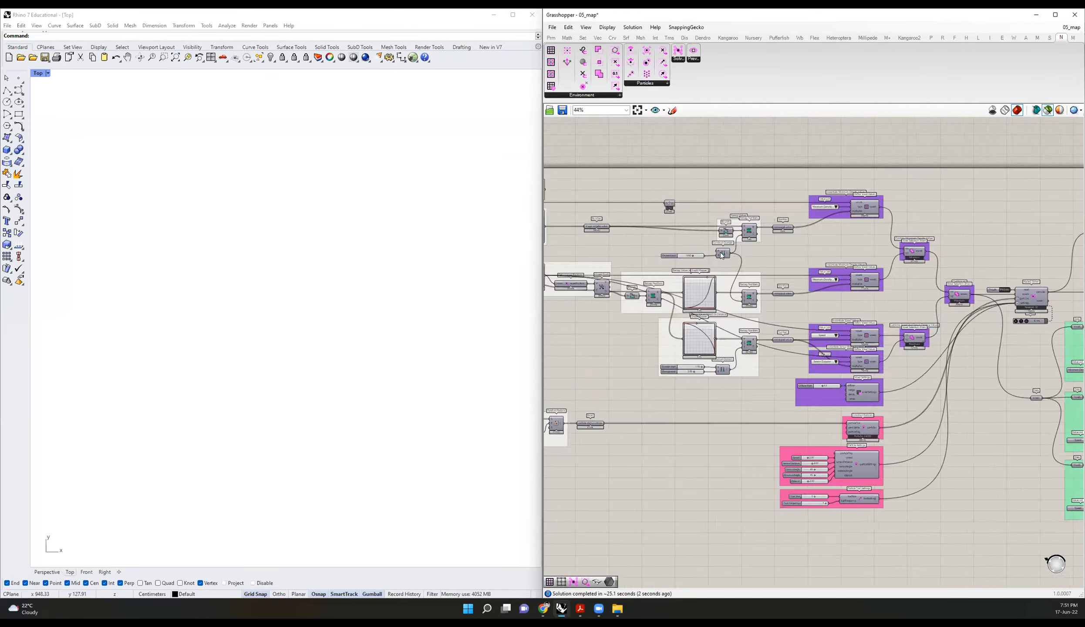
scroll(720, 252, up, 3)
scroll(720, 252, down, 2)
right_drag(720, 252, 868, 279)
scroll(641, 319, up, 1)
click(642, 320)
Step: Feed the lower Minimum Density Define Voxel Values into the preview Data component and restore the full preview
mouse_move(905, 292)
right_down()
mouse_move(773, 305)
mouse_move(516, 288)
right_up()
right_drag(983, 312, 911, 293)
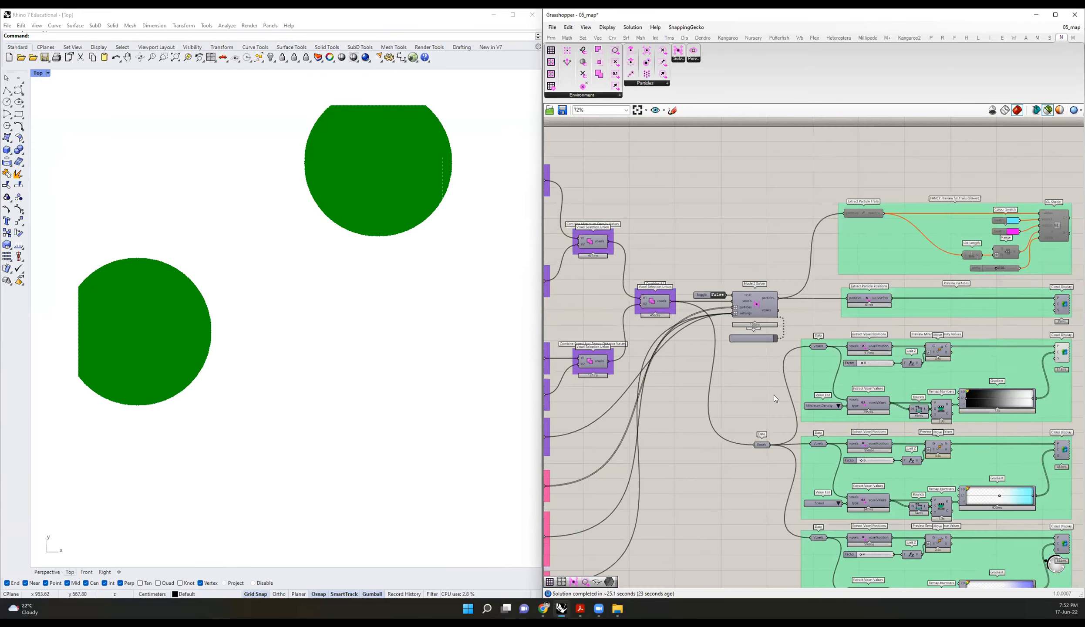
right_drag(749, 434, 905, 450)
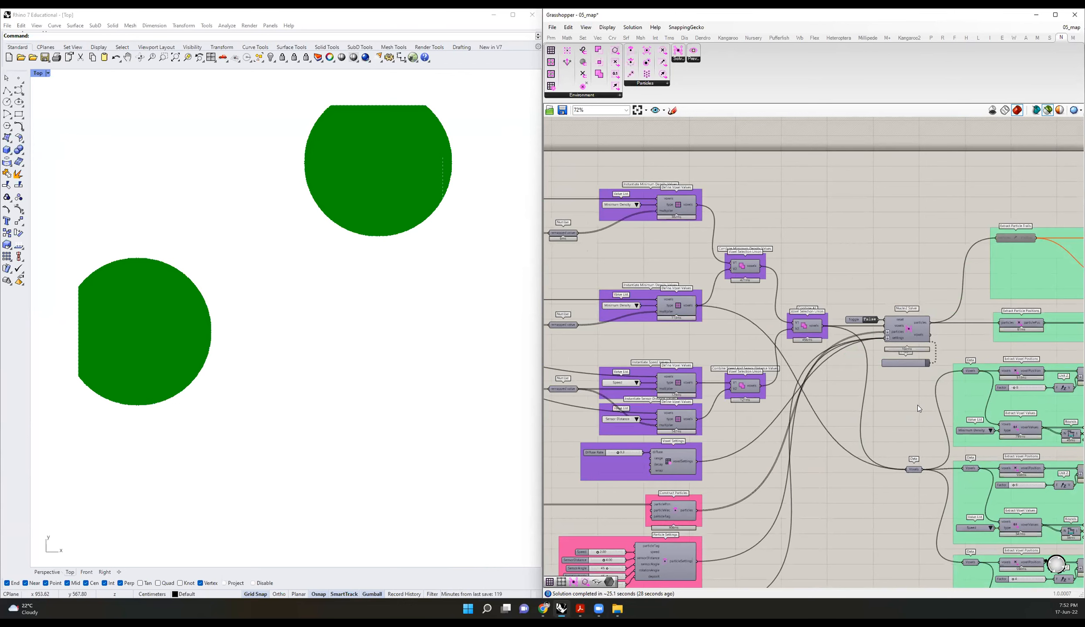
right_drag(811, 400, 583, 400)
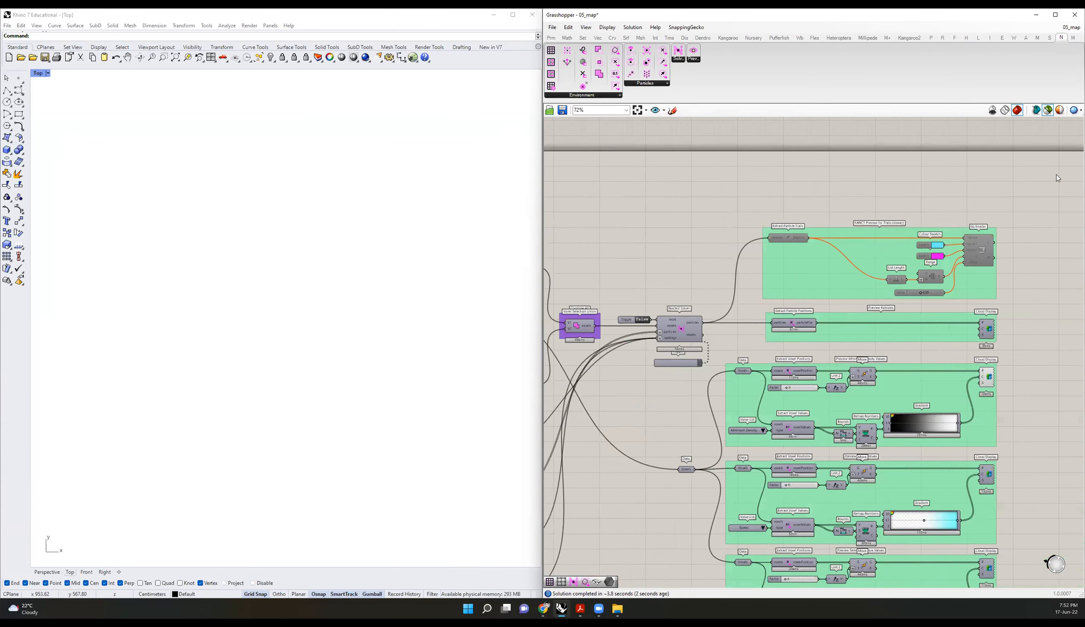
click(1047, 109)
Step: Inspect the point attractor's remapped minimum density values and the components that produce them
right_drag(640, 374, 1029, 376)
scroll(805, 327, up, 4)
click(689, 330)
click(893, 351)
right_drag(801, 329, 1045, 244)
right_drag(900, 221, 897, 299)
drag(551, 257, 963, 368)
right_drag(963, 369, 860, 290)
click(854, 302)
Step: Connect the upper Minimum Density Define Voxel Values, driven by the image sampler, to the preview Data component
right_drag(941, 209, 809, 280)
click(715, 230)
click(715, 233)
scroll(727, 252, down, 5)
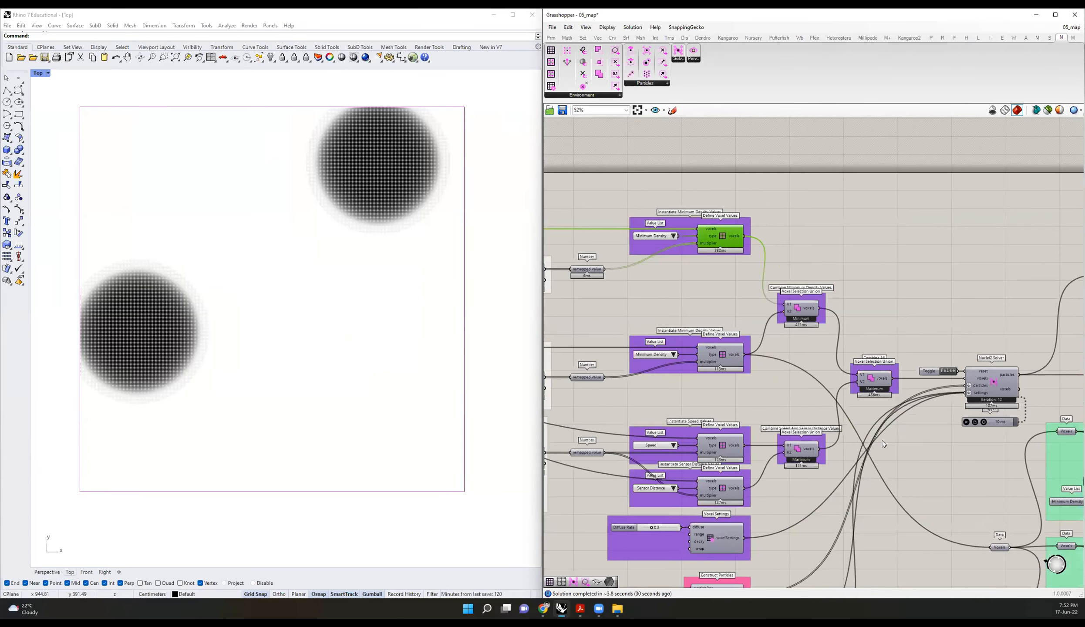
drag(732, 250, 734, 250)
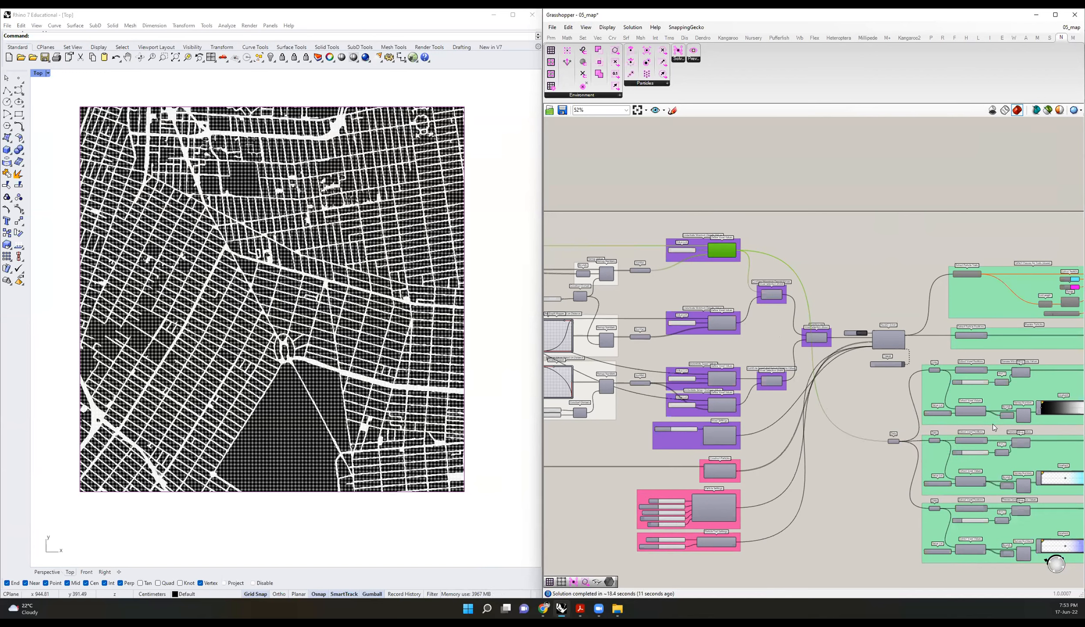
Step: Reconnect the Combine All Voxel Selection Union to the preview Data component and view the combined map
scroll(842, 322, up, 5)
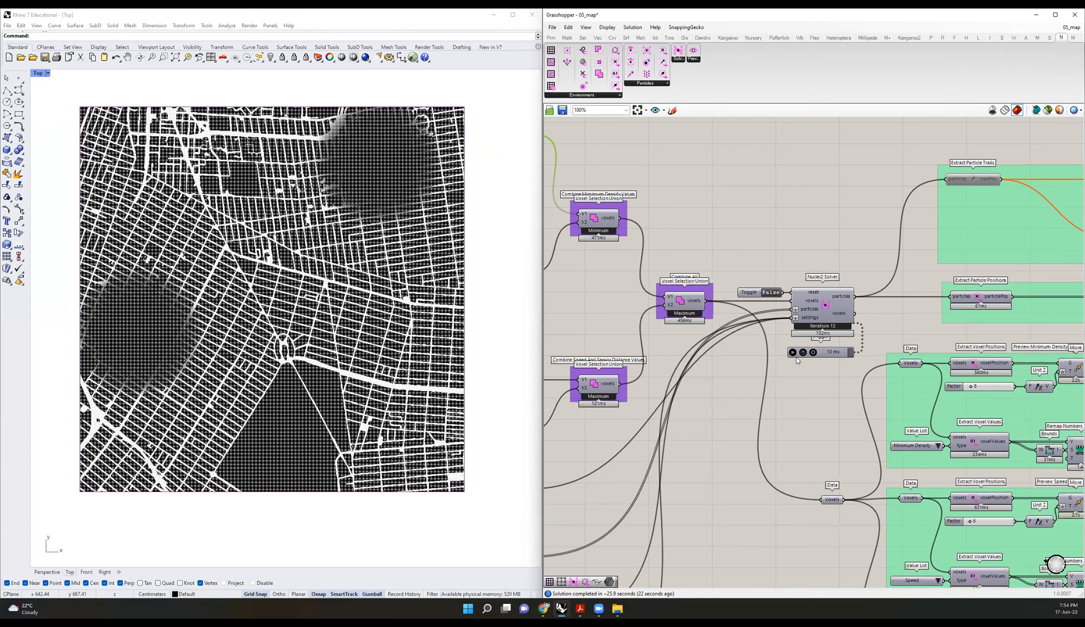
scroll(389, 173, up, 1)
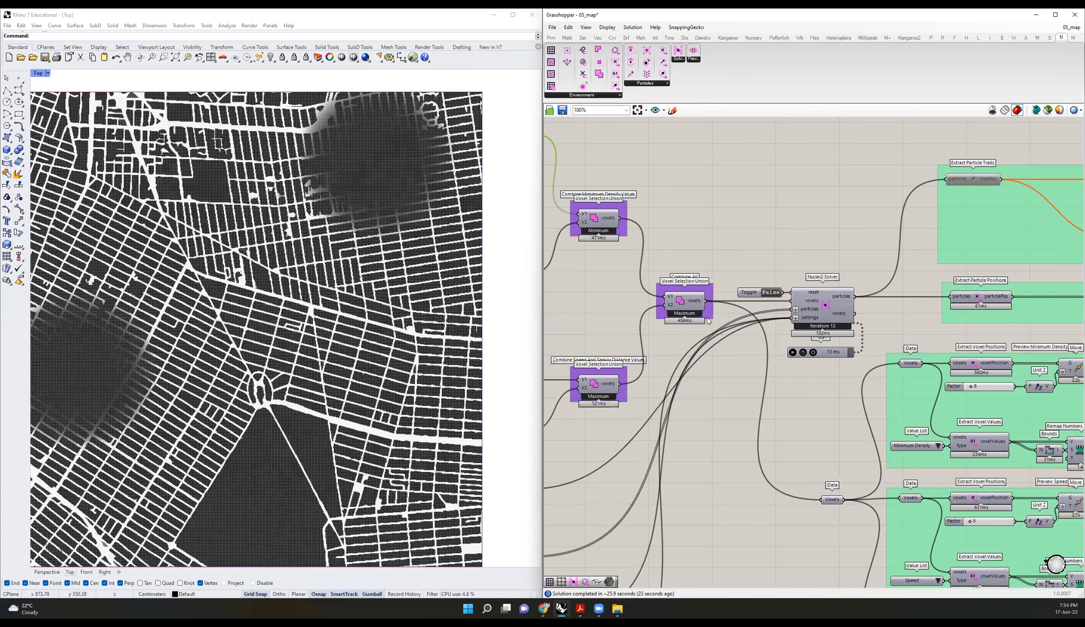
scroll(998, 326, down, 2)
Step: Turn on the Cloud Display in the Preview Particles group and examine the particles inside the attractor areas
right_drag(997, 326, 715, 310)
scroll(697, 305, up, 1)
right_drag(636, 297, 783, 298)
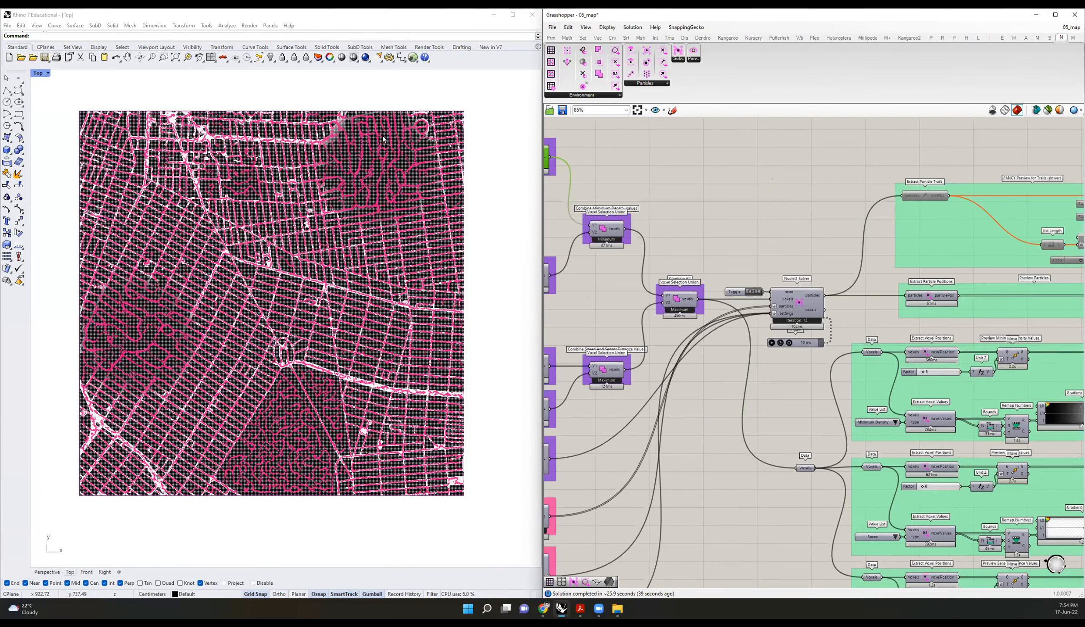
scroll(383, 144, up, 1)
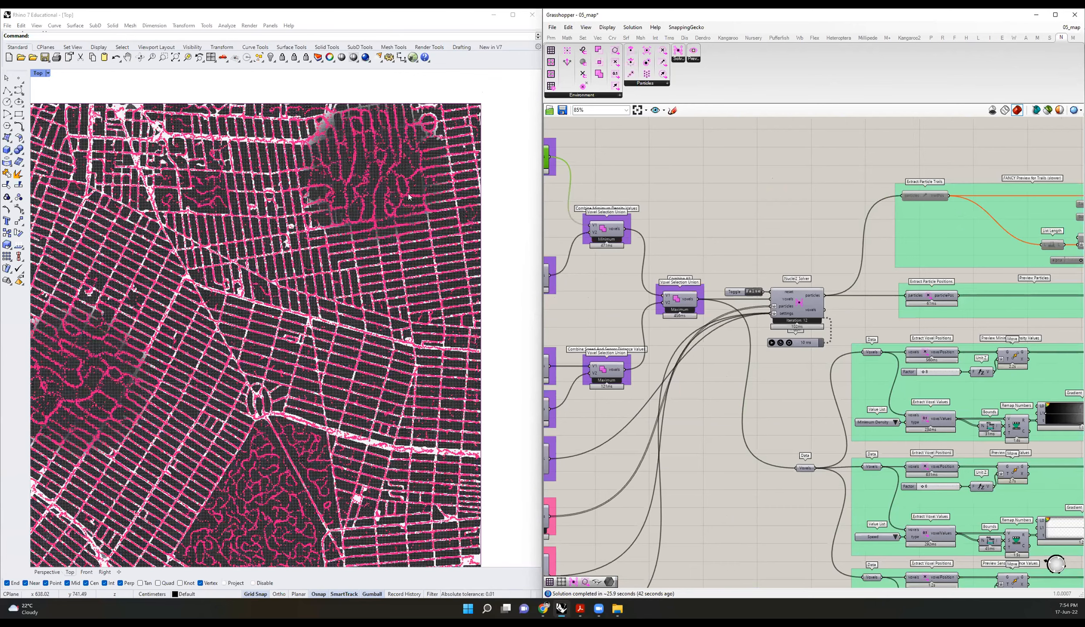
scroll(409, 197, up, 2)
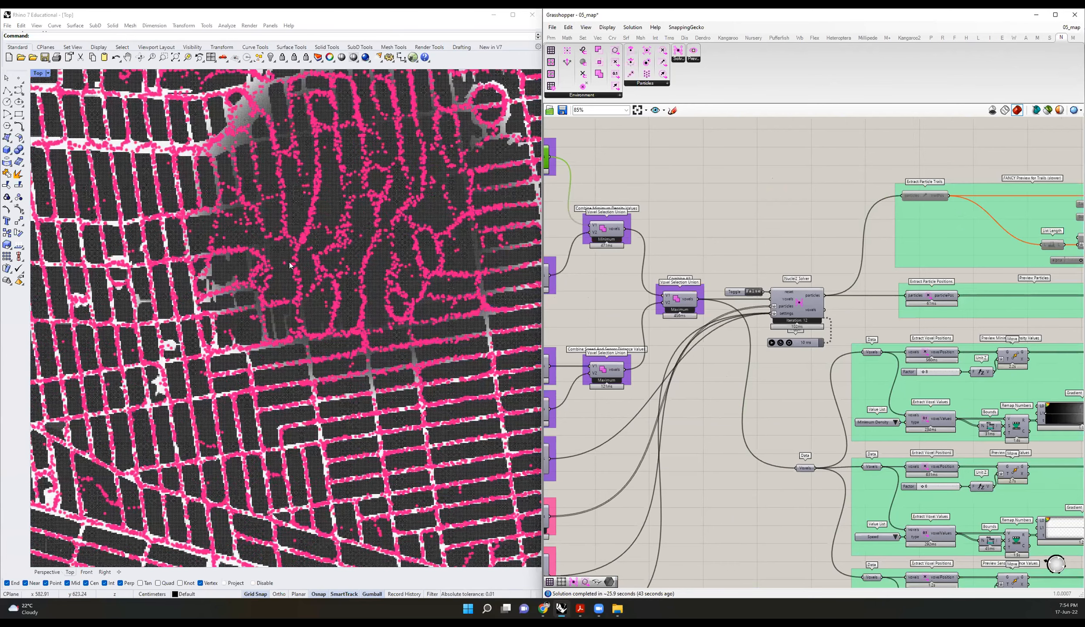
Step: Examine the particle pattern inside the map's attractor areas and the remapping and voxel components that feed the solver
scroll(289, 264, down, 5)
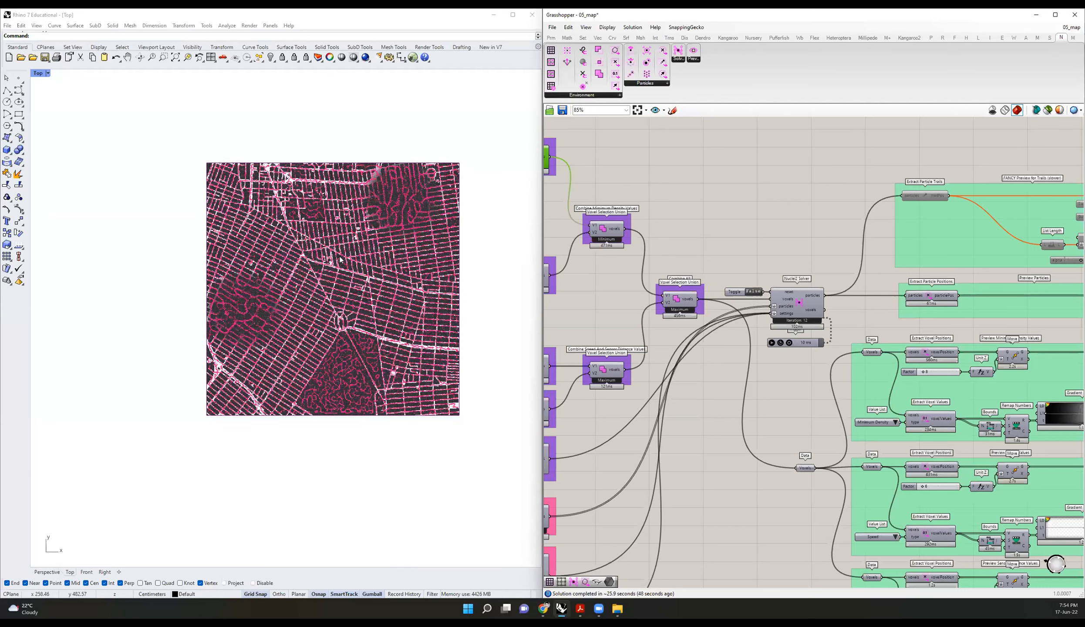
scroll(343, 274, up, 2)
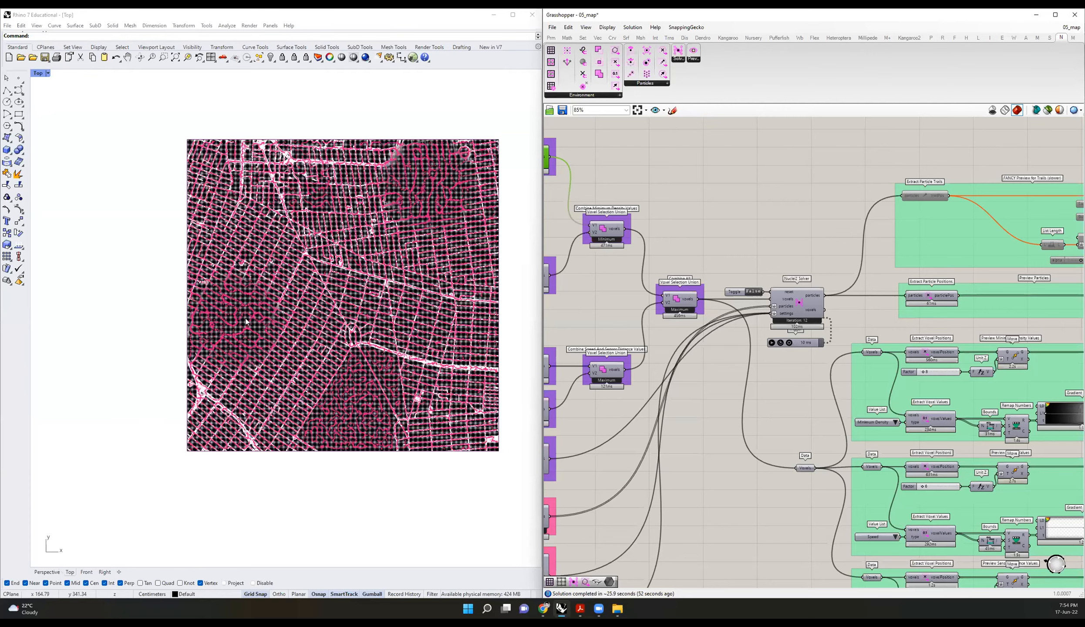
scroll(246, 322, up, 5)
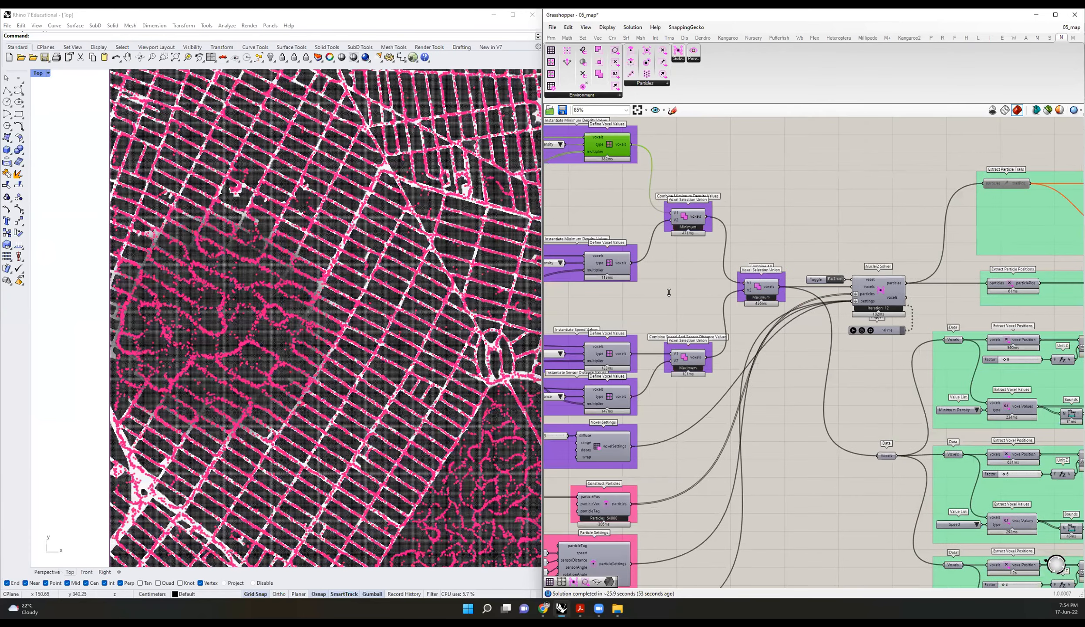
scroll(698, 194, down, 4)
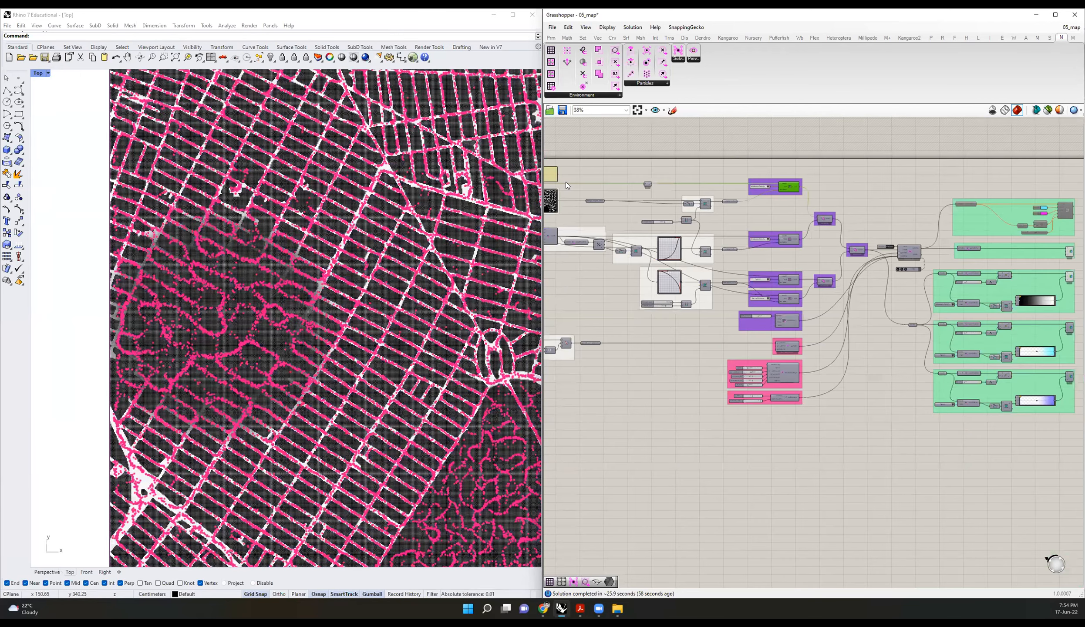
scroll(689, 239, down, 4)
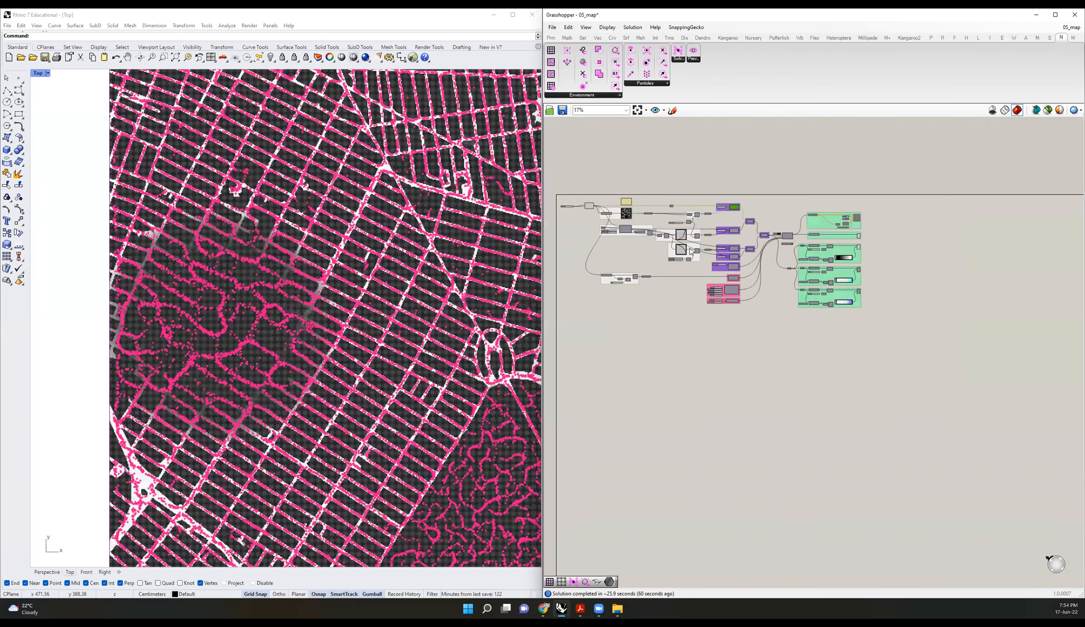
scroll(695, 266, up, 7)
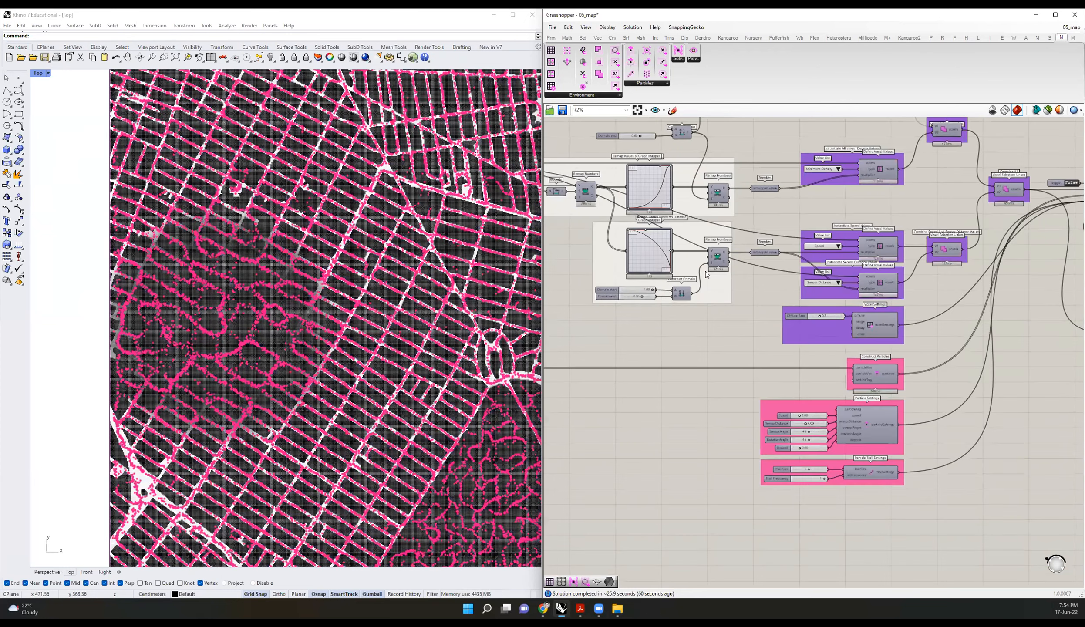
right_drag(614, 263, 688, 316)
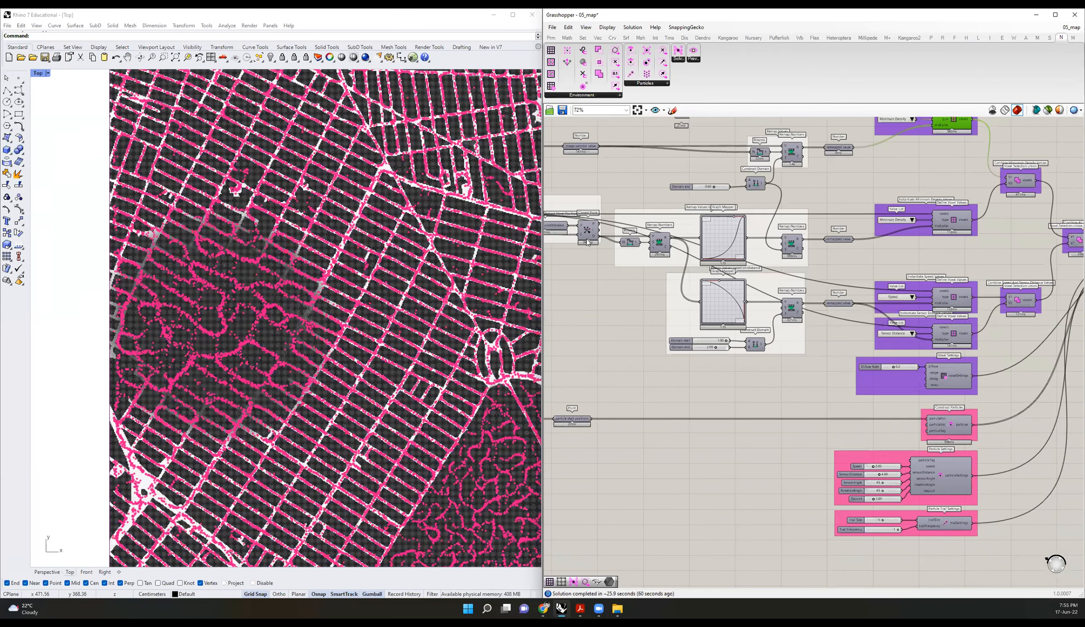
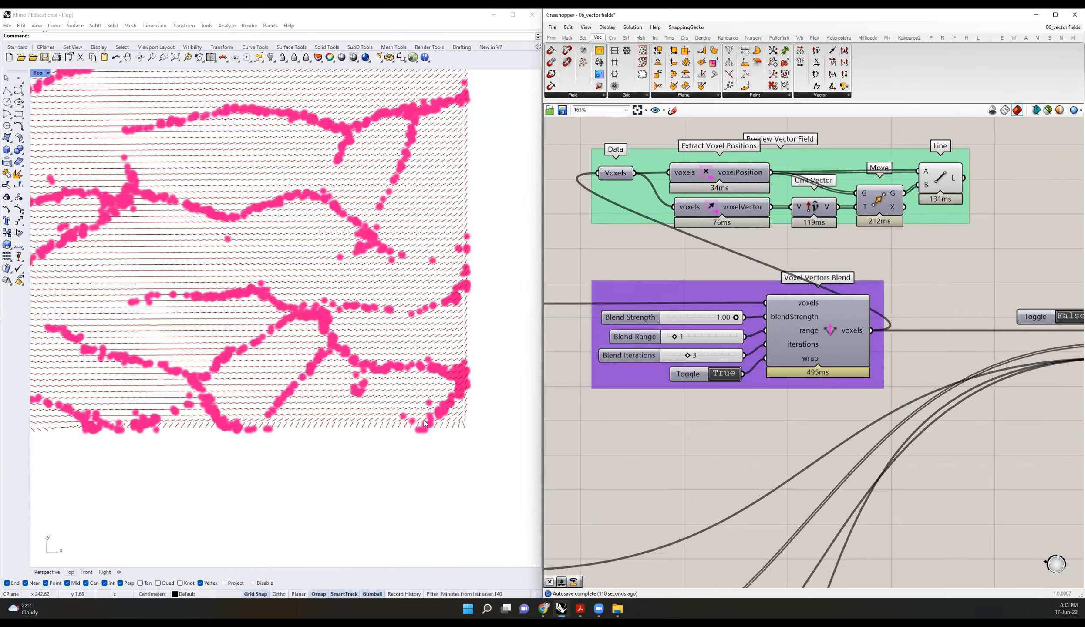
Step: Examine how the particles follow the blended vector field, both overall and close up along the voxel grid's edges
scroll(415, 435, down, 8)
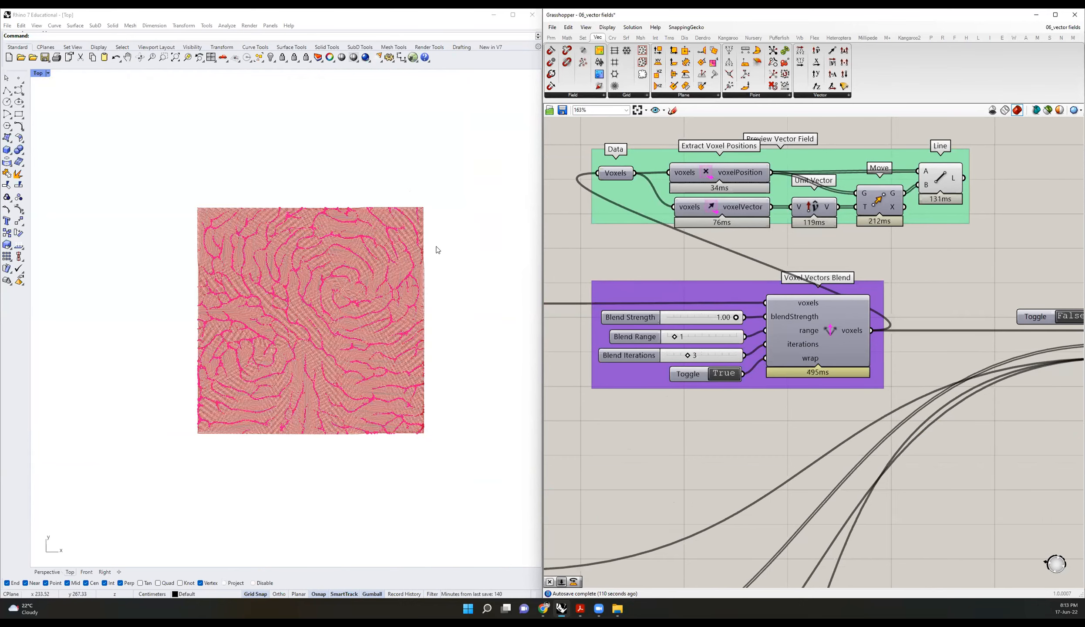
scroll(459, 252, up, 8)
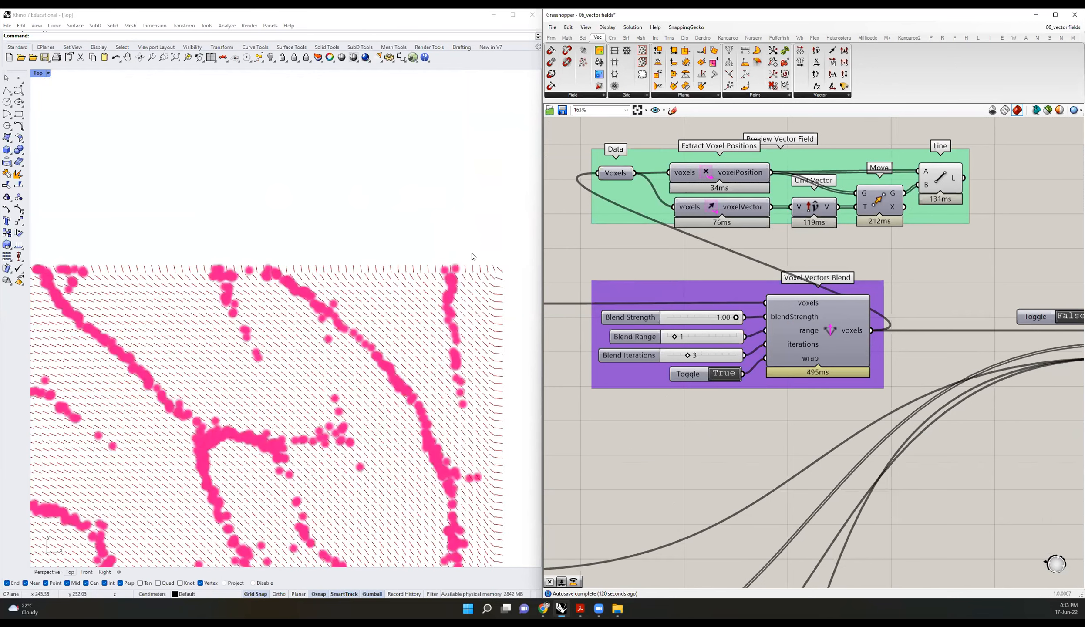
scroll(471, 256, down, 2)
scroll(472, 255, up, 2)
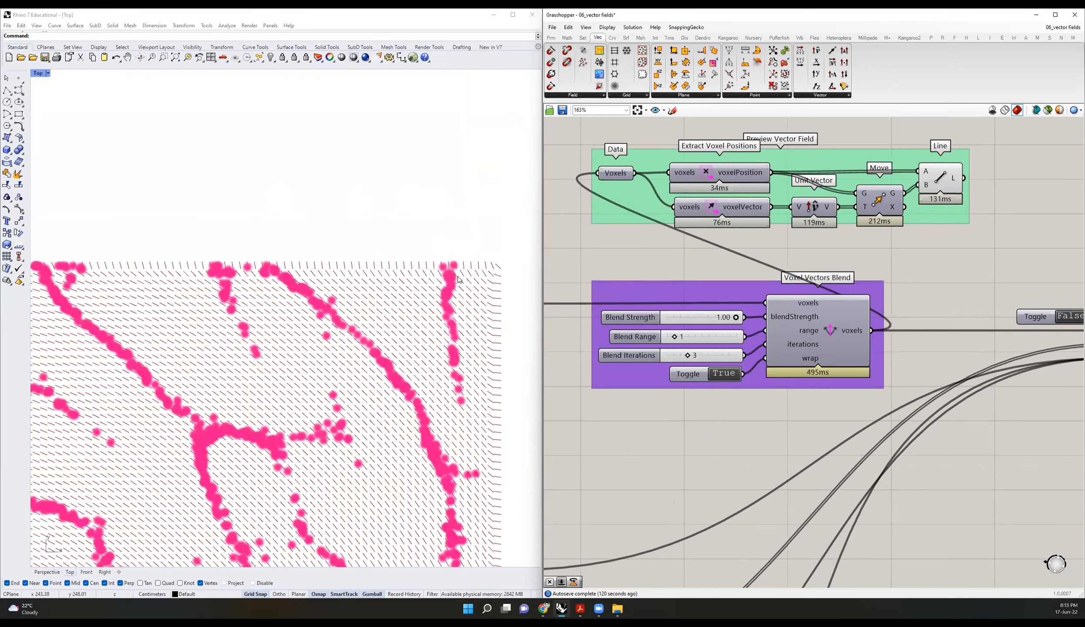
scroll(392, 209, down, 20)
Step: Look through the vector-field definition, covering Voxel Vectors Blend, the field setup, the environment and particle settings, the solver and the trail groups
right_drag(703, 348, 689, 367)
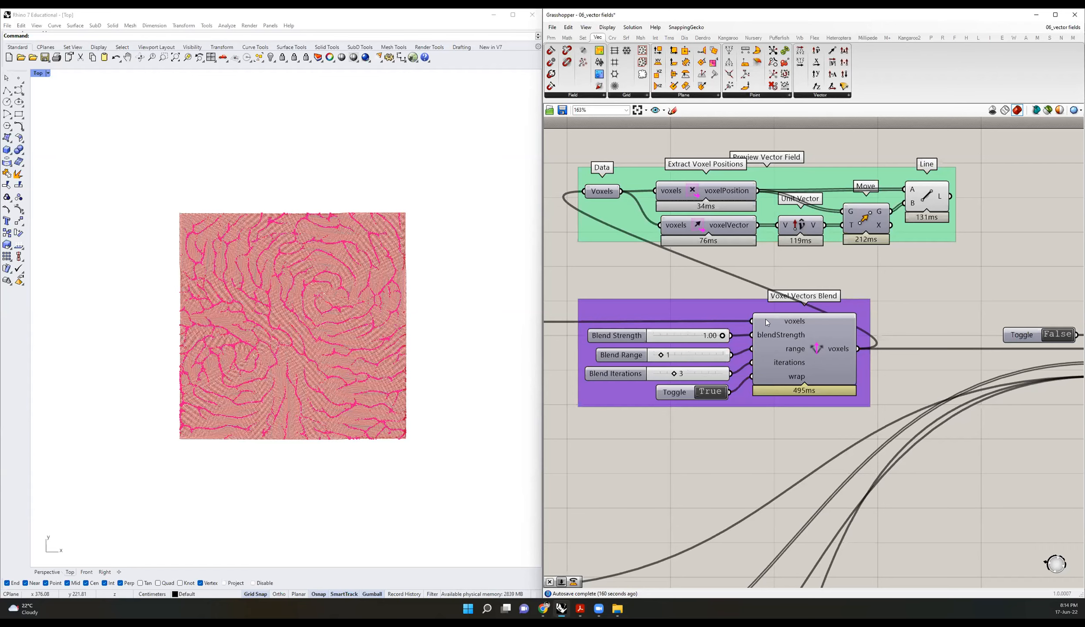
scroll(779, 327, down, 3)
scroll(789, 330, up, 3)
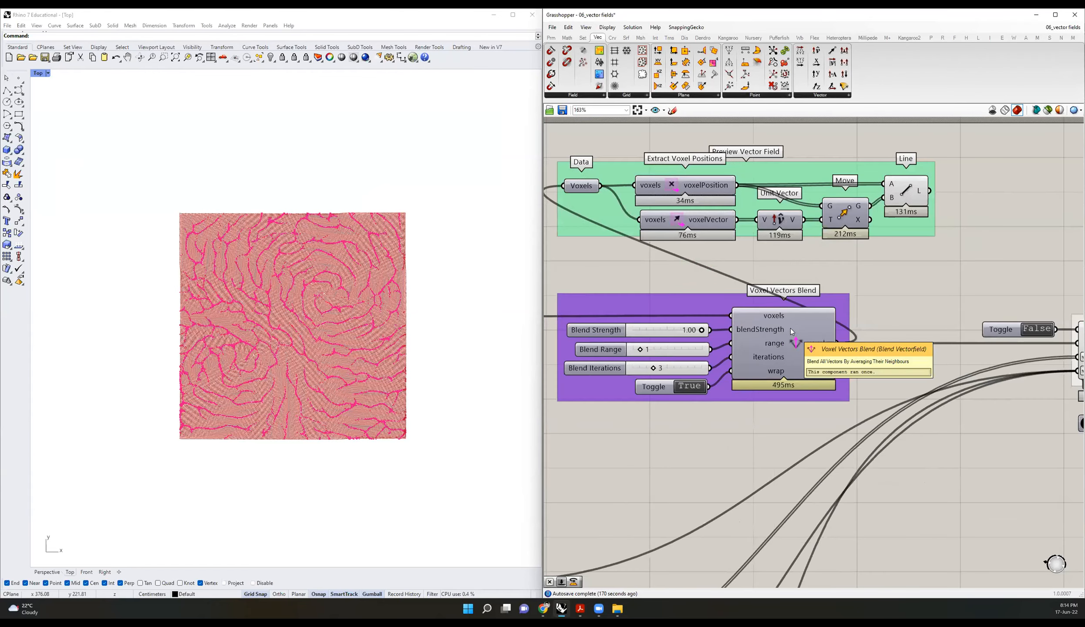
scroll(642, 281, down, 4)
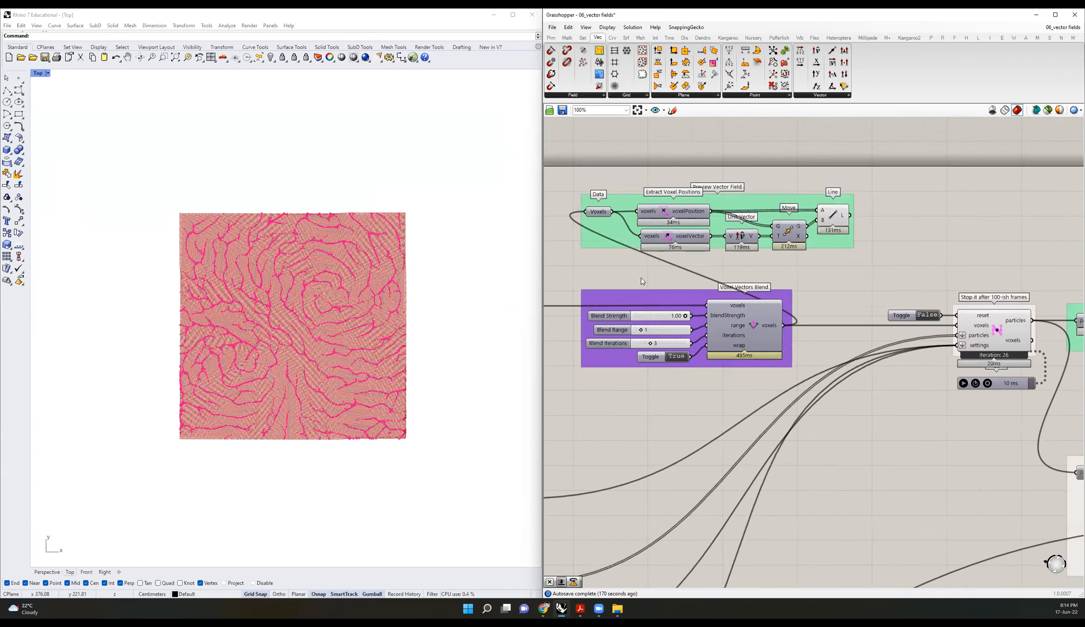
scroll(602, 302, up, 2)
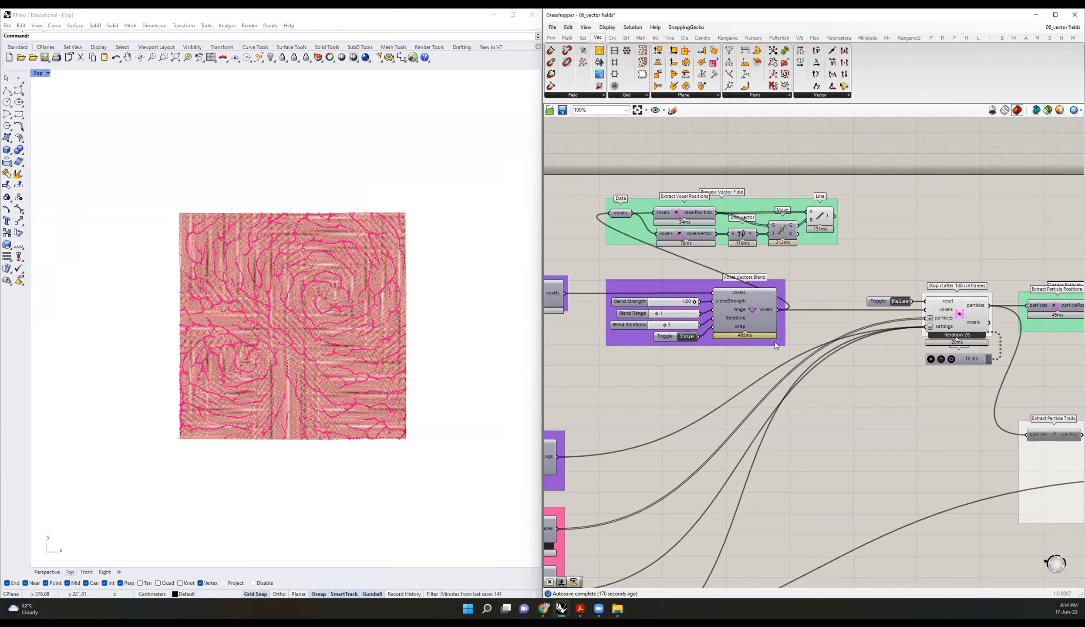
right_drag(760, 289, 811, 251)
scroll(805, 257, down, 4)
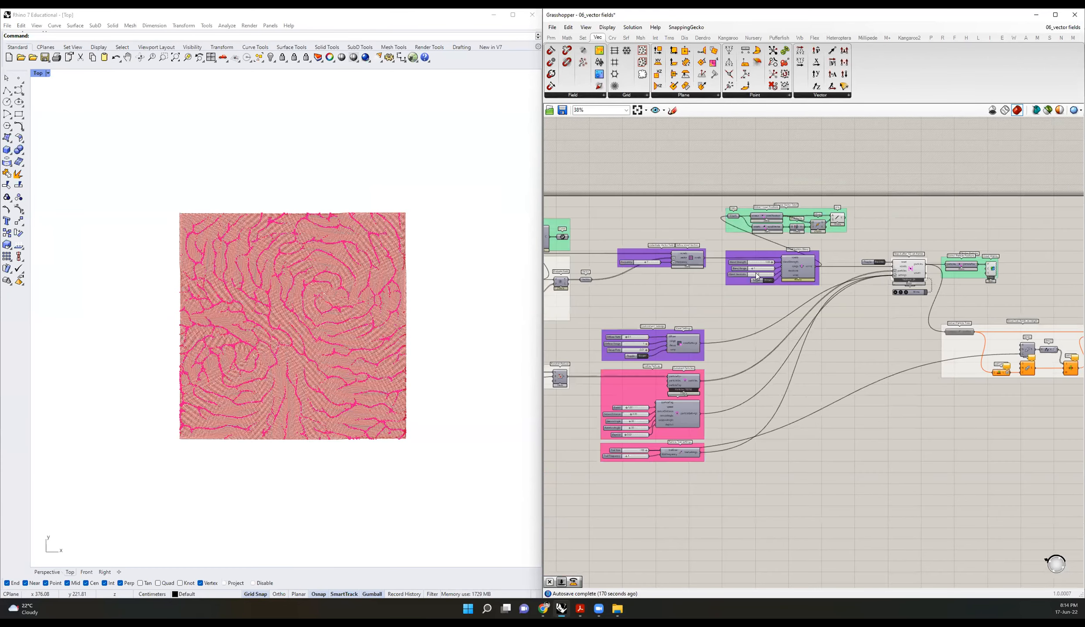
scroll(784, 259, down, 5)
scroll(633, 289, up, 7)
right_drag(964, 273, 890, 265)
right_drag(790, 280, 807, 300)
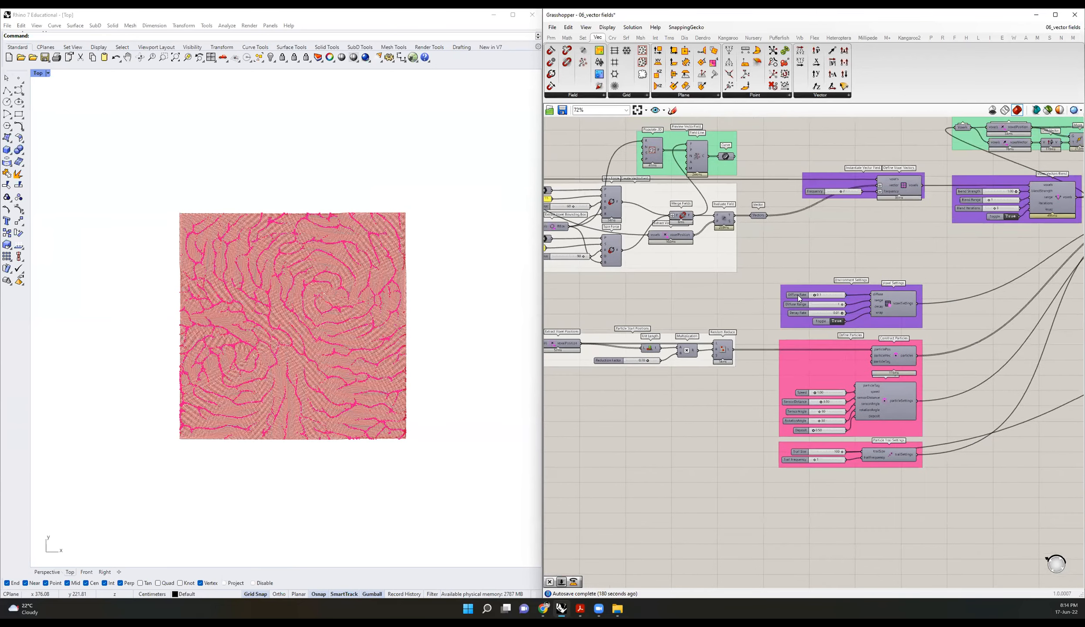
scroll(808, 300, down, 5)
scroll(647, 225, up, 5)
scroll(647, 226, down, 5)
scroll(786, 253, up, 4)
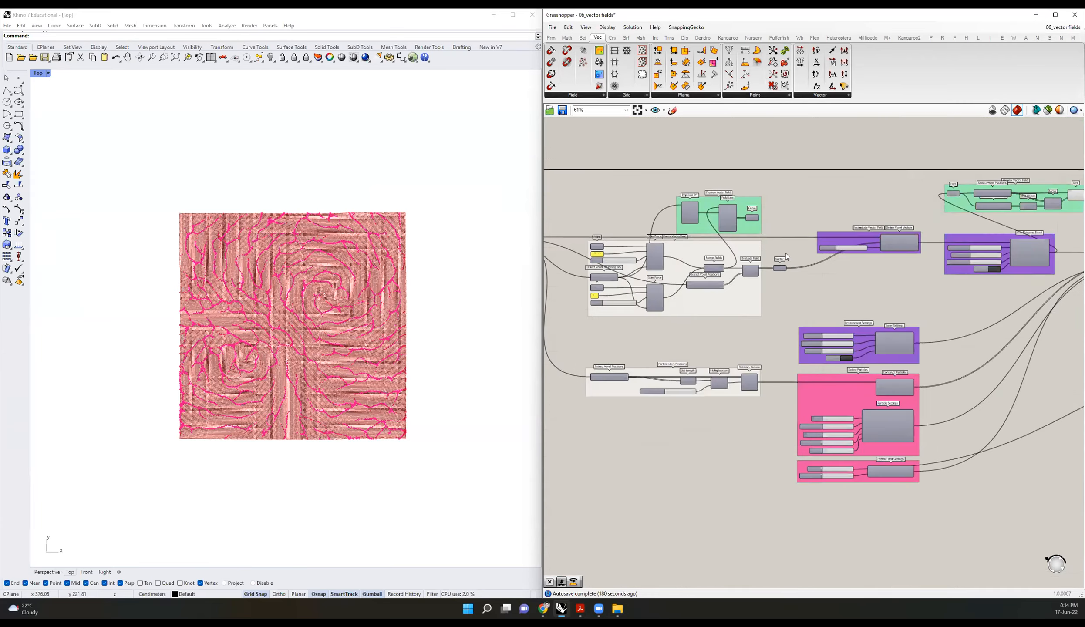
scroll(743, 242, down, 3)
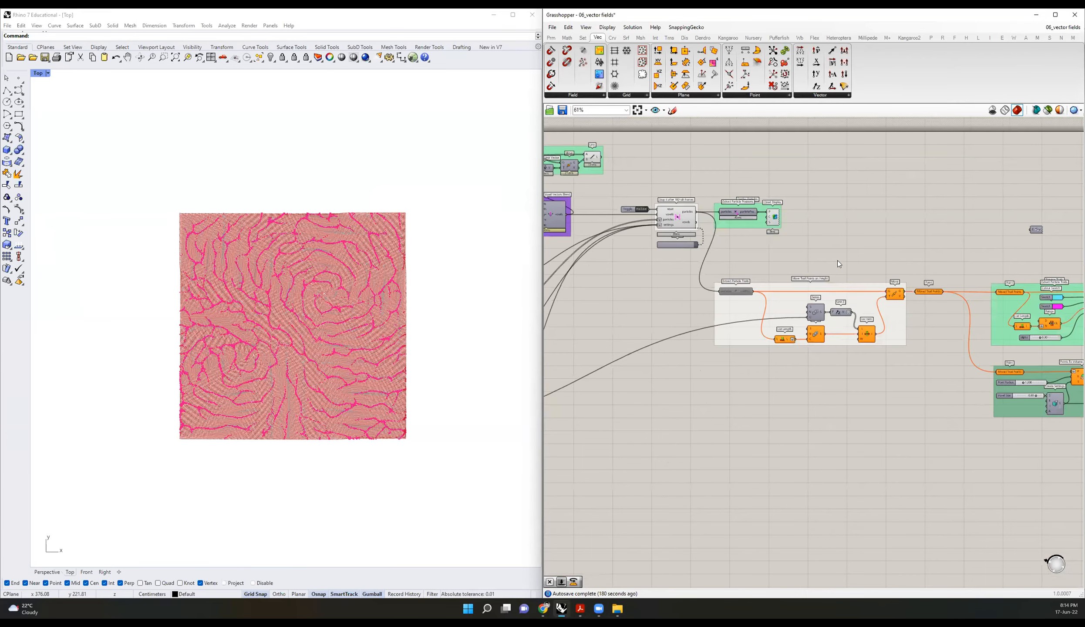
scroll(297, 263, up, 3)
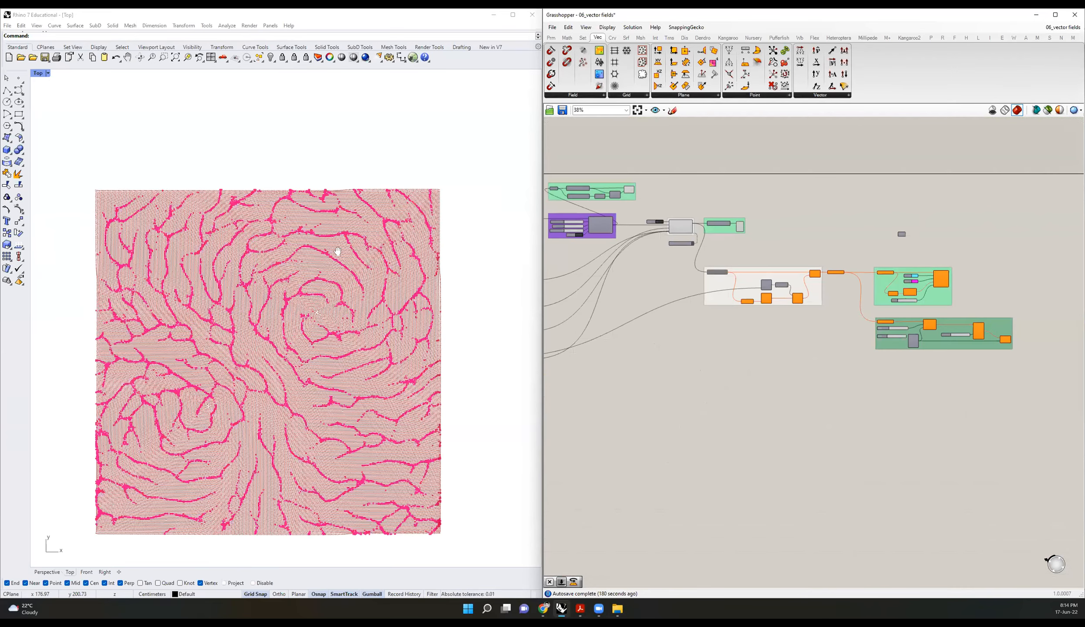
Step: Turn off the preview of the Cloud Display in the Display Particles group and view the vector field alone
scroll(291, 223, up, 4)
scroll(291, 223, up, 1)
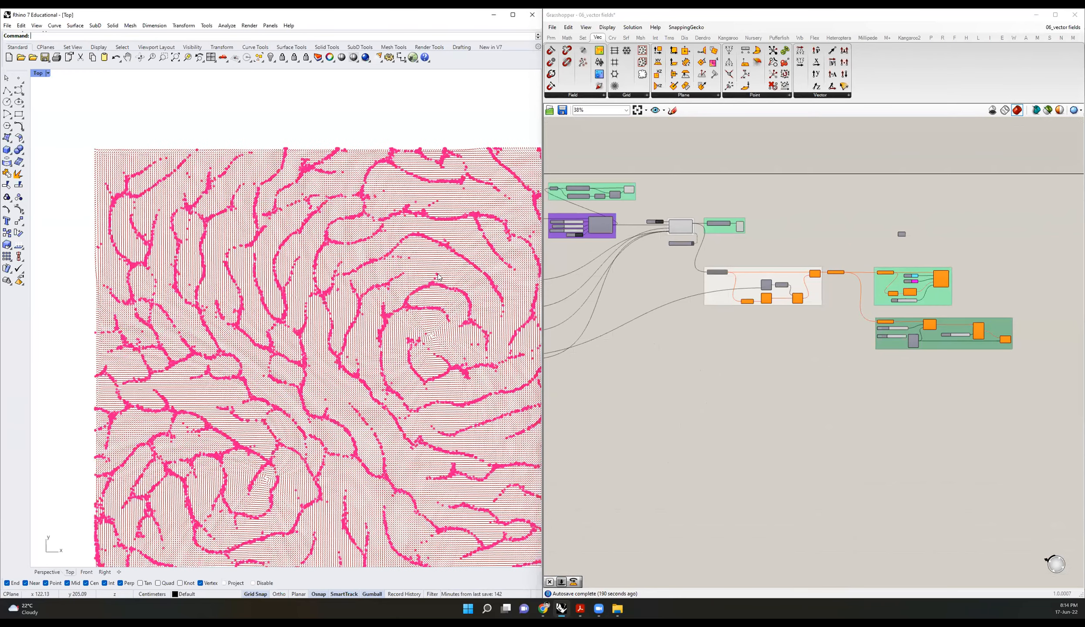
scroll(291, 223, up, 4)
scroll(743, 228, up, 6)
right_click(729, 242)
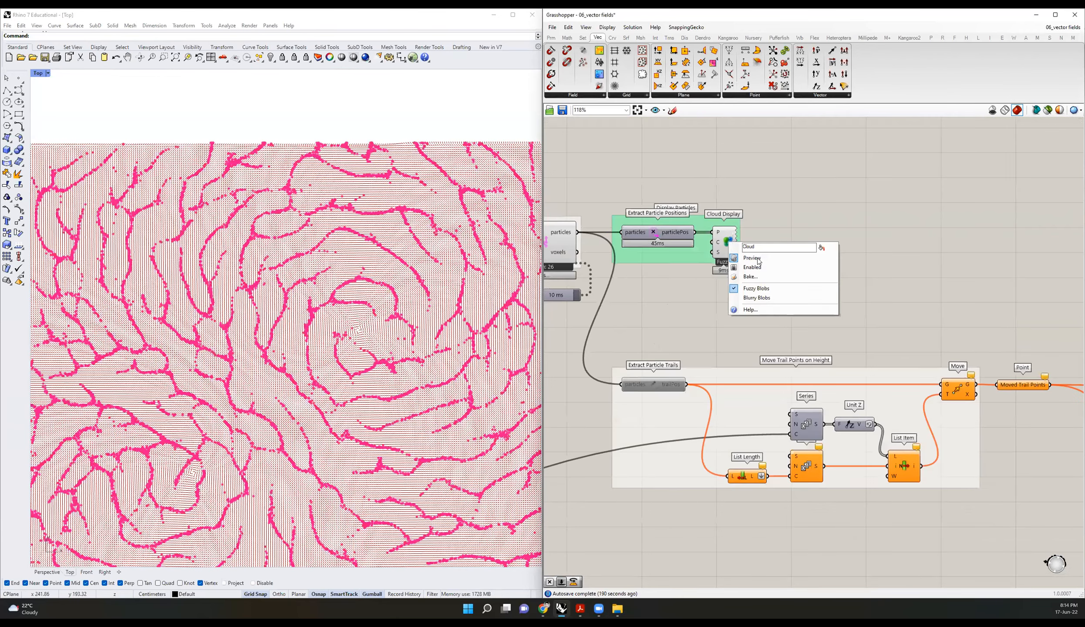
scroll(829, 241, down, 6)
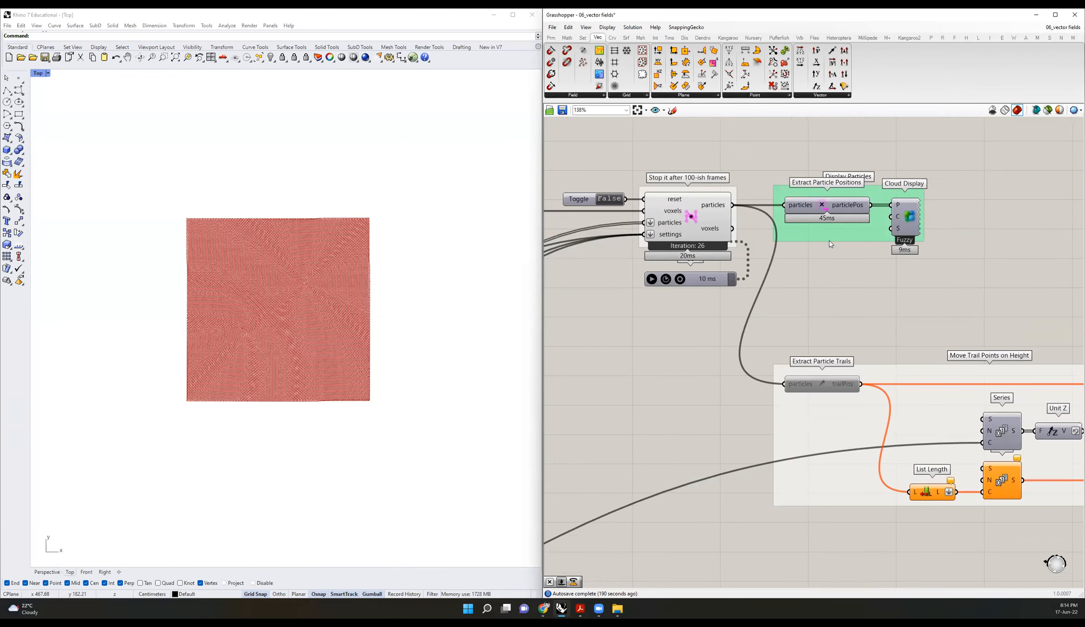
Step: Turn off the preview of the Line component in the Preview Vector Field group and turn the Cloud Display preview back on
right_drag(577, 265, 783, 288)
right_drag(1050, 315, 623, 281)
right_drag(857, 276, 814, 273)
right_drag(698, 278, 877, 286)
scroll(987, 215, up, 5)
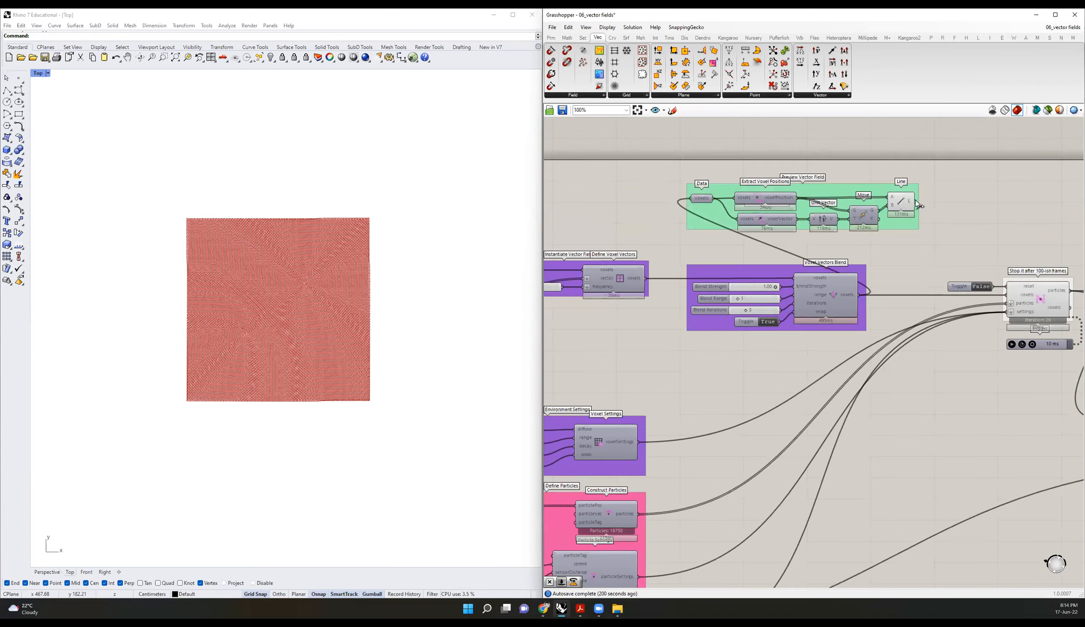
right_click(903, 201)
click(919, 217)
right_drag(952, 264, 591, 200)
right_click(836, 233)
click(861, 250)
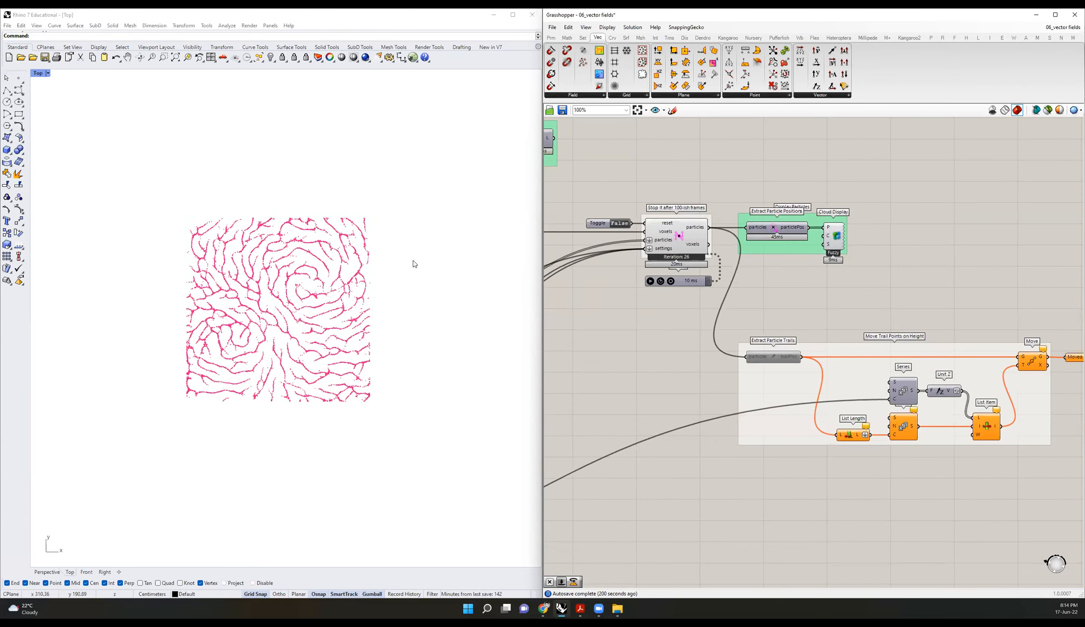
Step: Enable the Extract Particle Trails component in the Move Trail Points on Height group so the trails are computed
scroll(916, 271, down, 5)
scroll(908, 271, down, 2)
right_drag(861, 307, 641, 300)
scroll(714, 312, up, 5)
middle_click(619, 257)
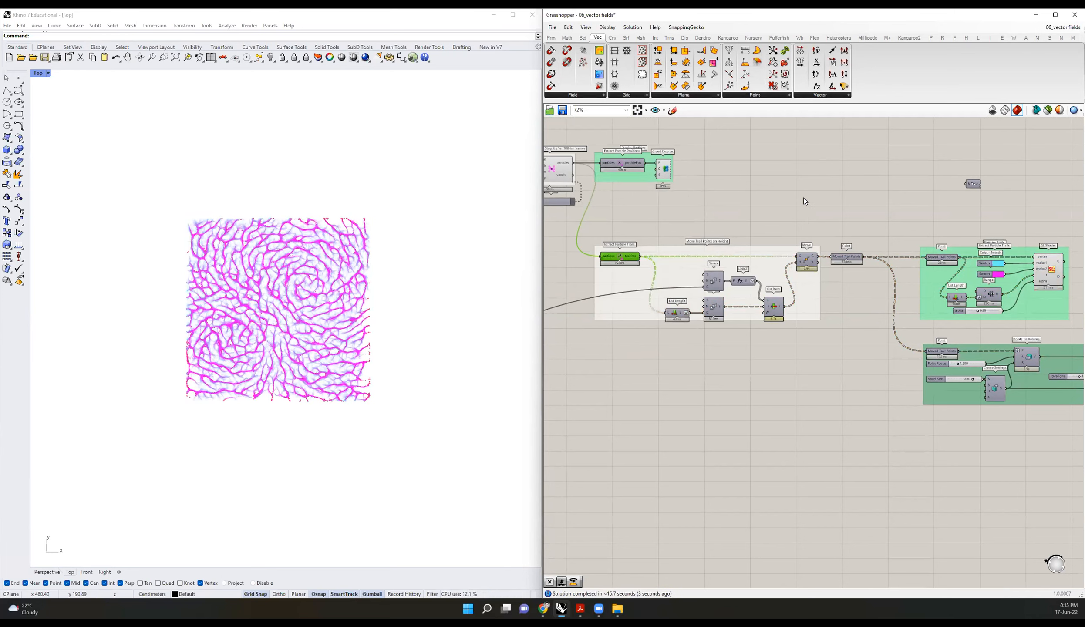
Step: Maximize the Perspective viewport in place of the Top view and turn off the Cloud Display preview
double_click(34, 73)
double_click(304, 73)
right_drag(247, 263, 242, 178)
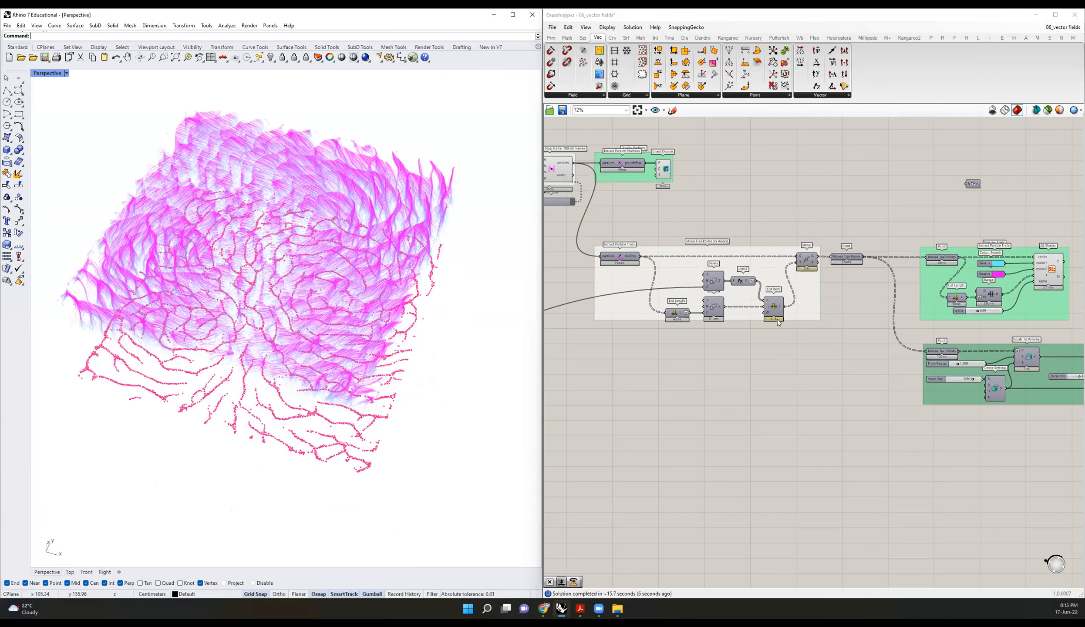
right_drag(839, 298, 939, 315)
right_click(767, 186)
click(792, 203)
Step: Examine the height-shifted particle trails in the Perspective view, up close, from above and from the side
right_drag(250, 257, 247, 326)
scroll(247, 326, down, 7)
right_drag(329, 310, 313, 307)
scroll(312, 308, up, 2)
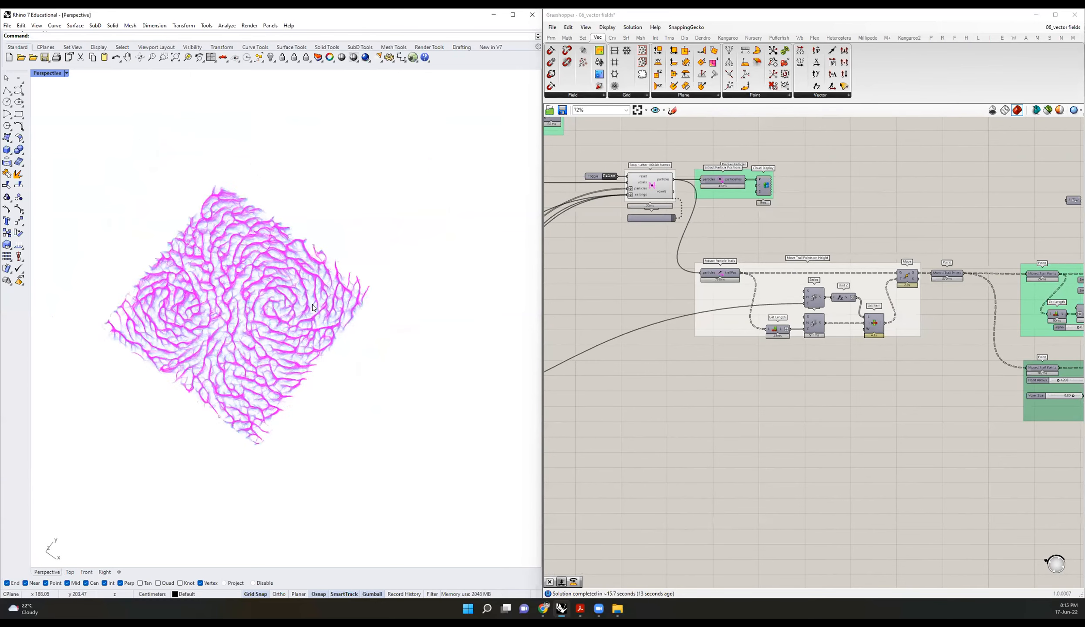
scroll(313, 307, up, 5)
scroll(299, 277, up, 4)
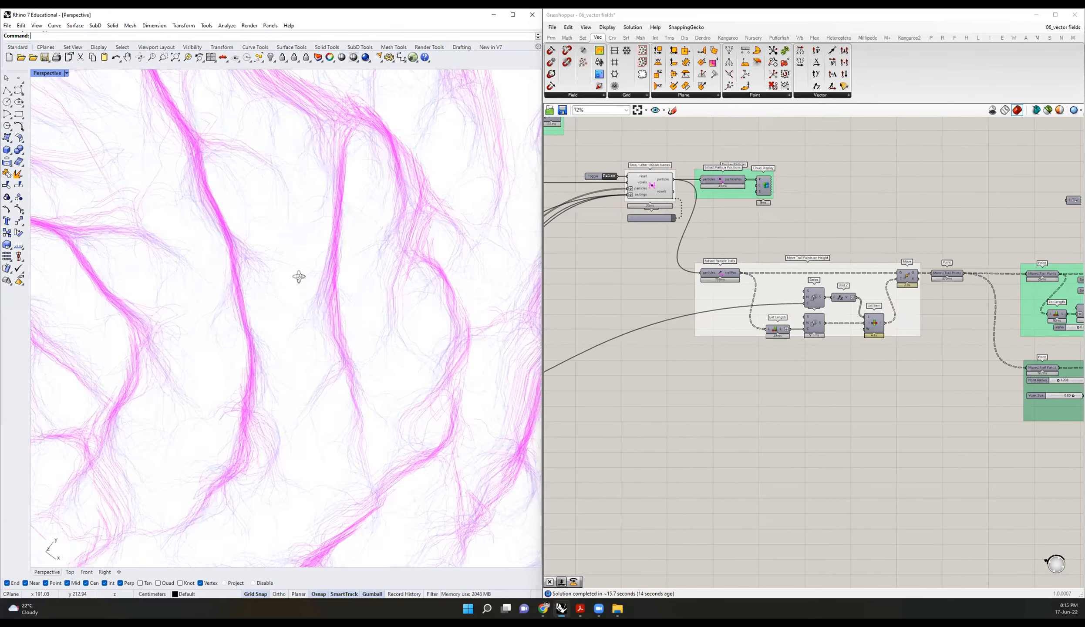
scroll(298, 277, down, 8)
right_drag(298, 276, 347, 235)
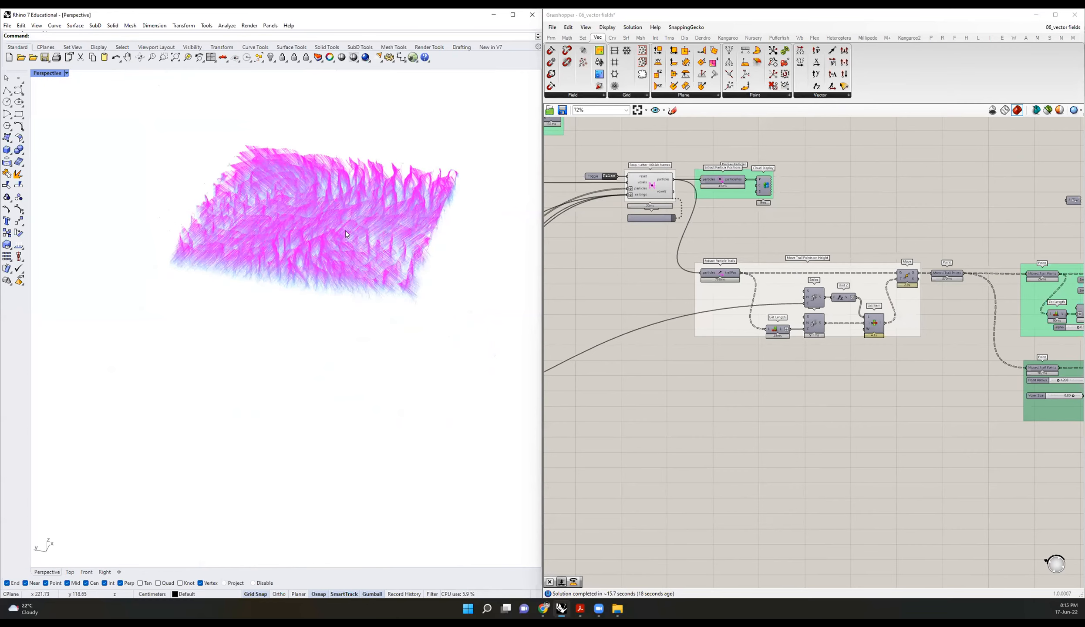
scroll(375, 180, up, 7)
right_drag(375, 181, 299, 236)
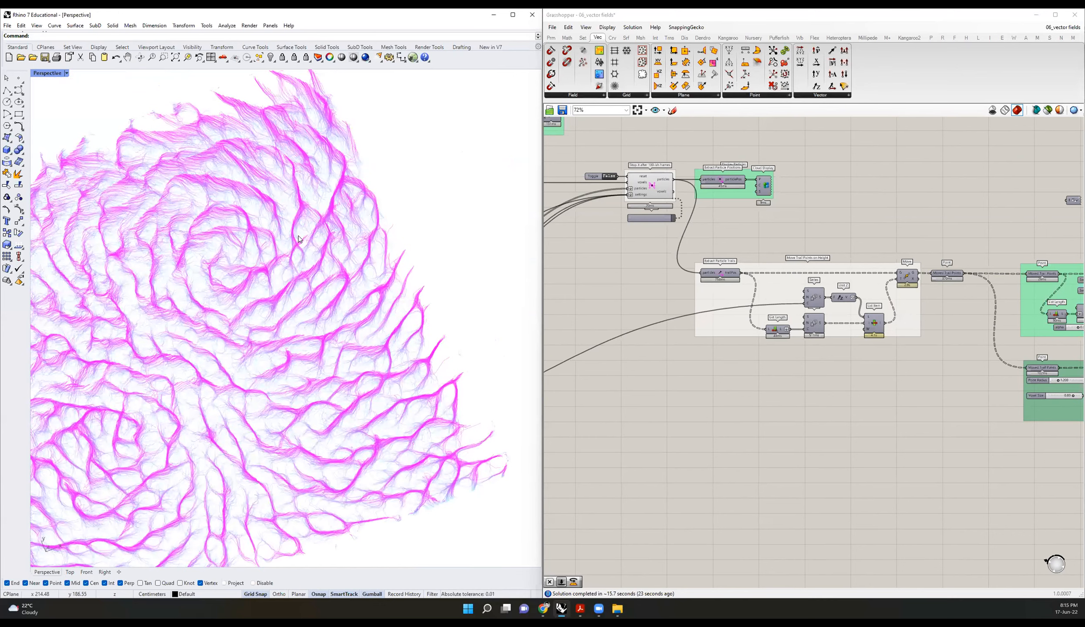
scroll(324, 322, down, 7)
right_drag(324, 322, 244, 318)
scroll(236, 322, up, 3)
scroll(236, 322, up, 5)
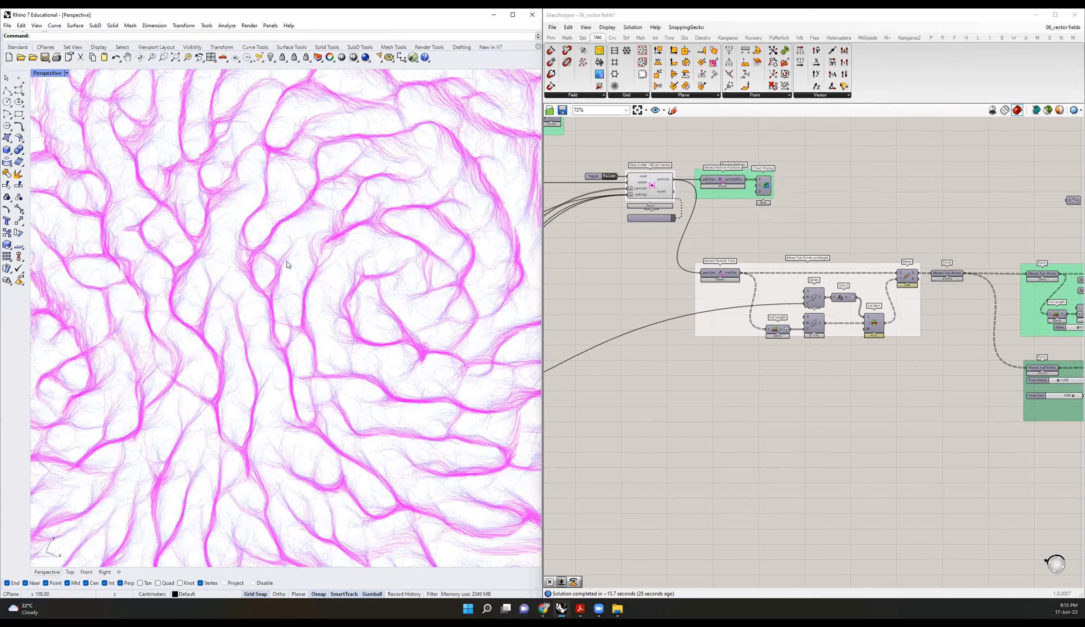
right_drag(300, 269, 342, 274)
scroll(322, 311, down, 8)
right_drag(323, 310, 365, 275)
Step: Restrict the preview to selected components and inspect the output of Extract Particle Trails and of the Move component
right_drag(904, 257, 862, 254)
click(688, 275)
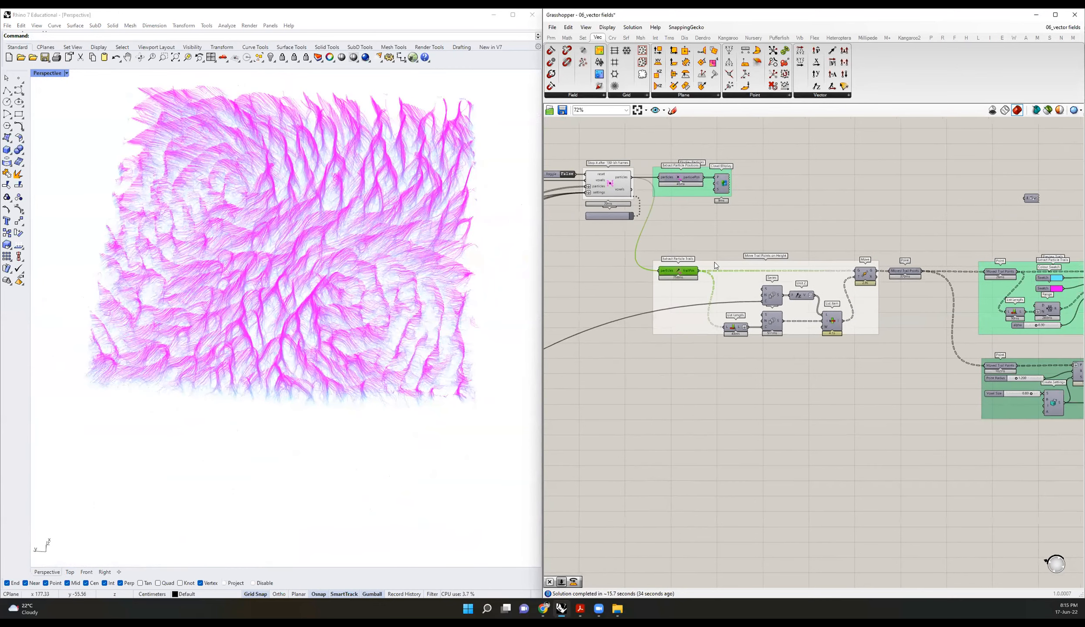
click(1046, 112)
right_drag(350, 183, 335, 439)
click(866, 275)
right_drag(307, 297, 272, 366)
Step: Bake the mesh produced by the Volume to Mesh component into Rhino
right_drag(886, 236, 700, 238)
click(937, 348)
right_drag(1054, 402, 957, 385)
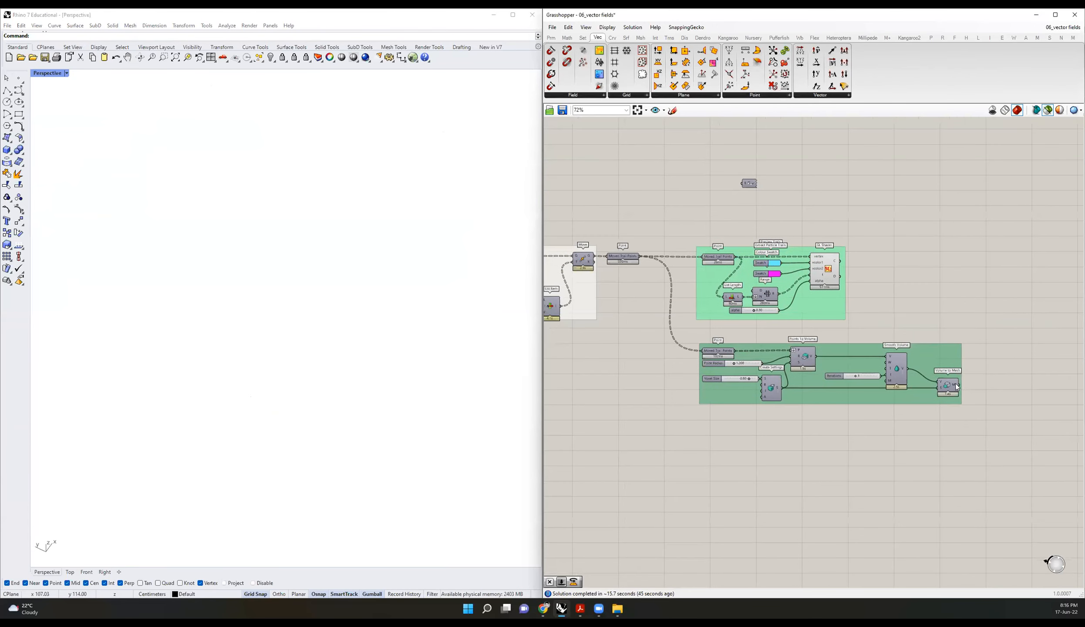
click(949, 385)
middle_click(948, 385)
scroll(949, 386, down, 1)
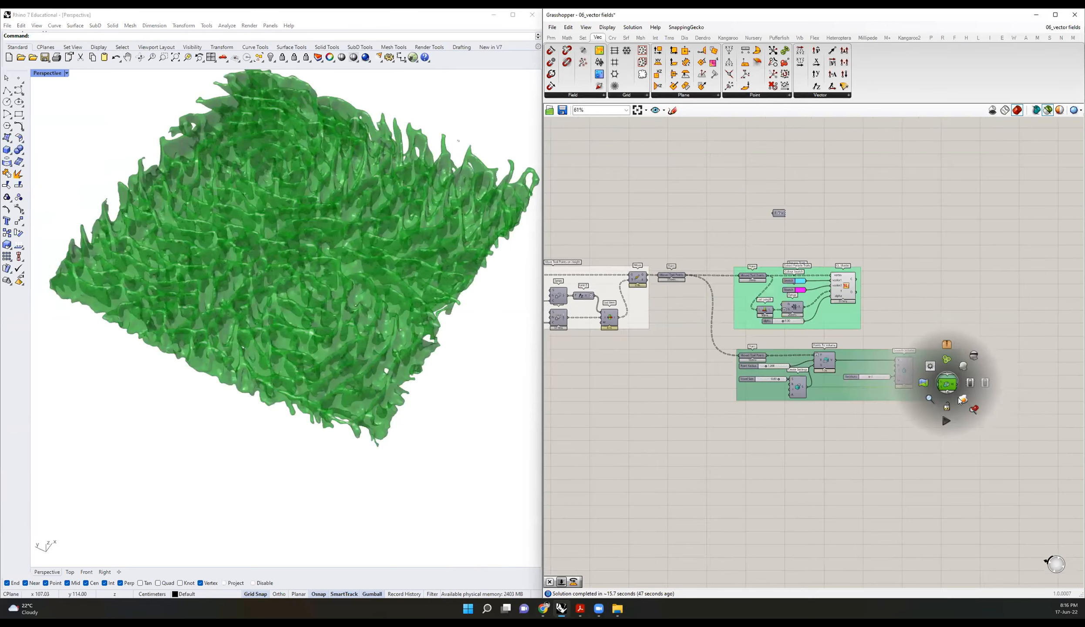
click(1016, 295)
Step: Switch the Perspective viewport to a soft white Arctic-style display and view the whole baked mesh
middle_click(329, 274)
mouse_move(280, 270)
right_down()
mouse_move(303, 344)
mouse_move(314, 342)
mouse_move(282, 248)
right_up()
scroll(282, 248, down, 6)
scroll(282, 248, up, 8)
mouse_move(283, 300)
right_down()
mouse_move(301, 275)
mouse_move(285, 307)
right_up()
scroll(302, 275, down, 7)
Step: Locate the Smooth Volume component in the component palette to identify its plug-in
right_drag(818, 317, 832, 354)
scroll(832, 352, up, 3)
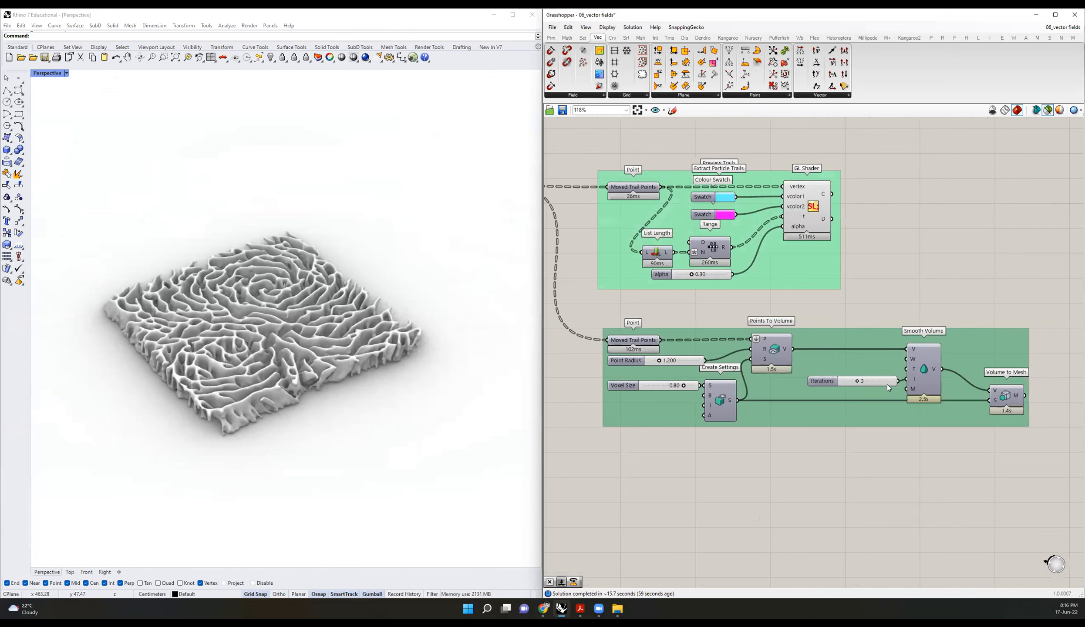
ctrl+alt+click(932, 367)
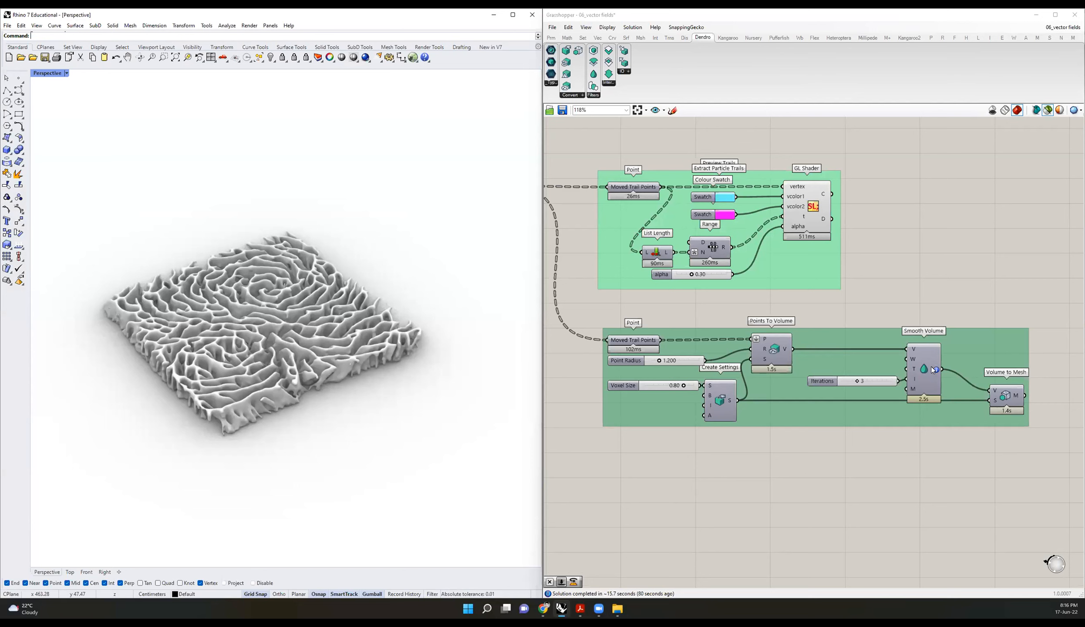
Step: Display the baked mesh shaded with its mesh edges and examine the polygon structure up close and from afar
middle_click(356, 370)
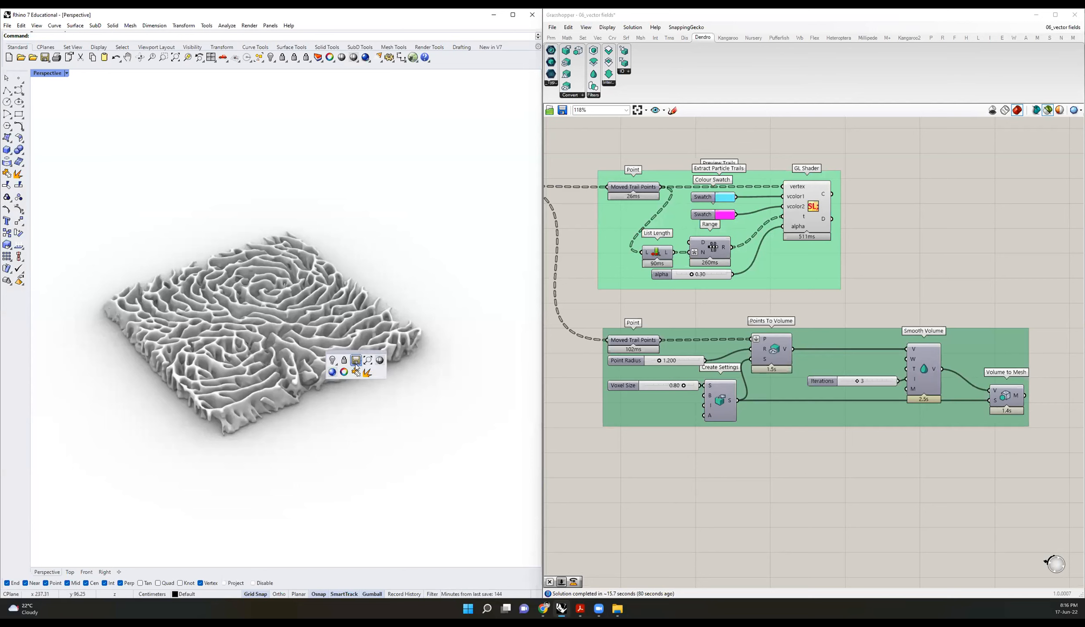
click(380, 358)
right_drag(233, 286, 257, 349)
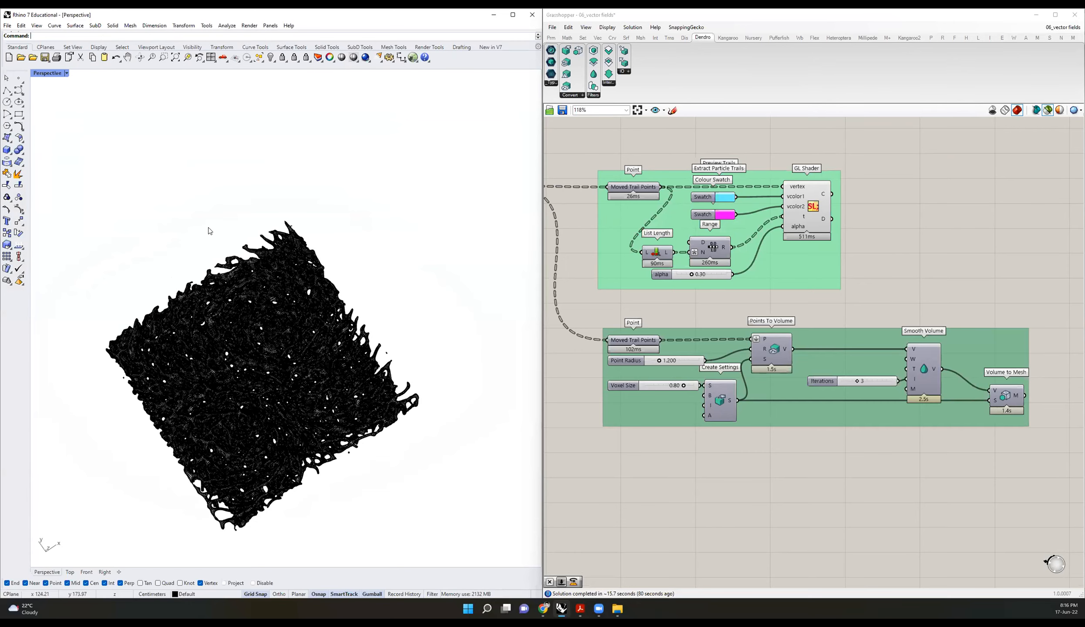
scroll(207, 230, up, 8)
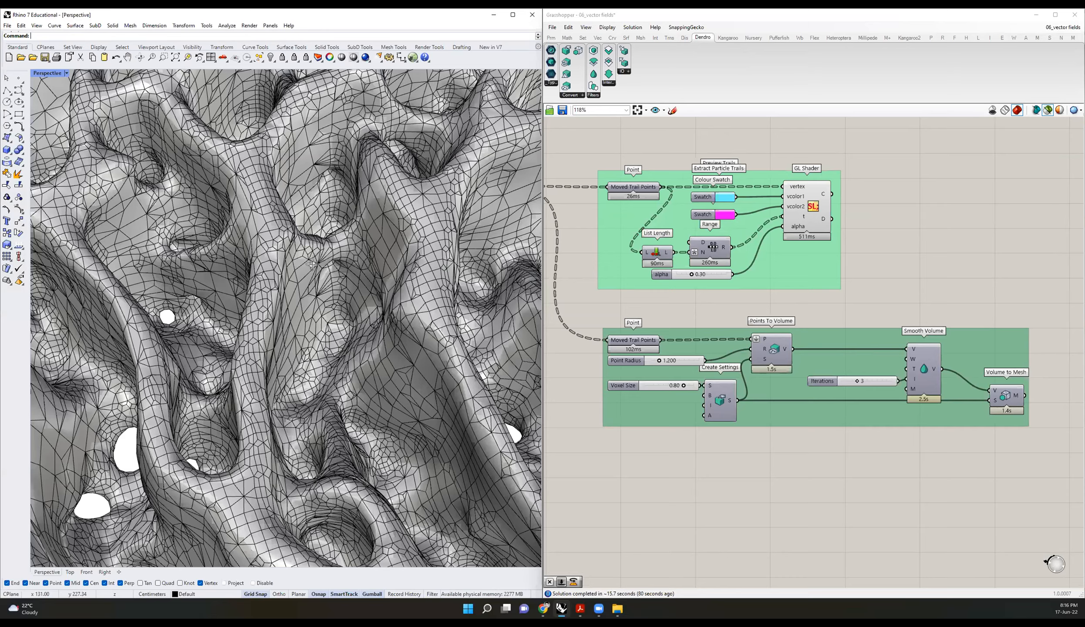
scroll(312, 263, down, 8)
scroll(303, 251, up, 7)
right_drag(303, 255, 329, 296)
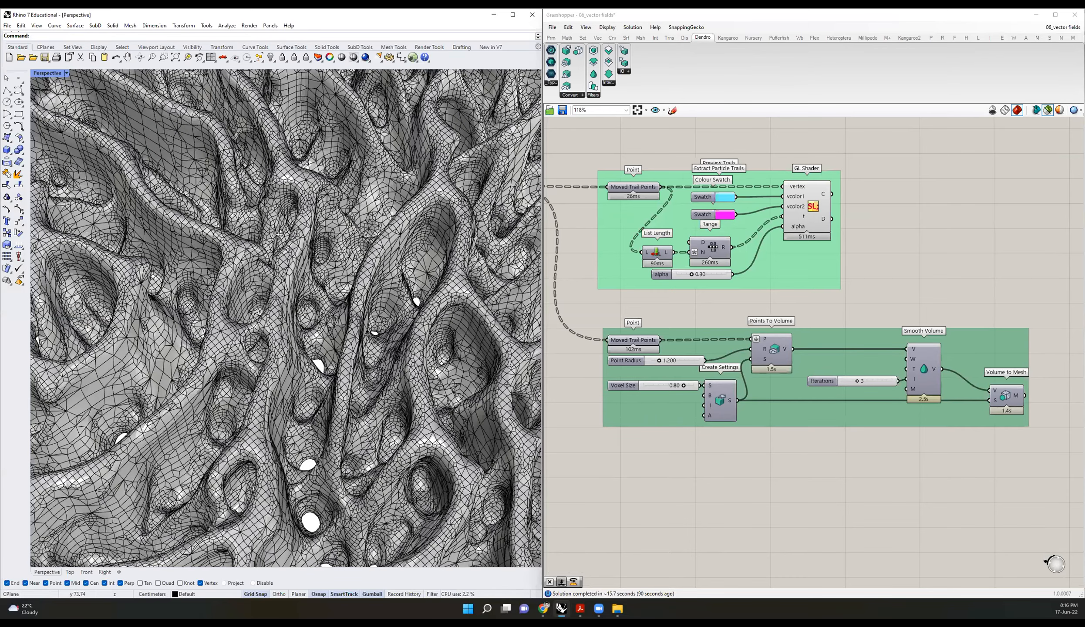
scroll(280, 232, down, 8)
scroll(288, 257, up, 8)
scroll(185, 253, down, 8)
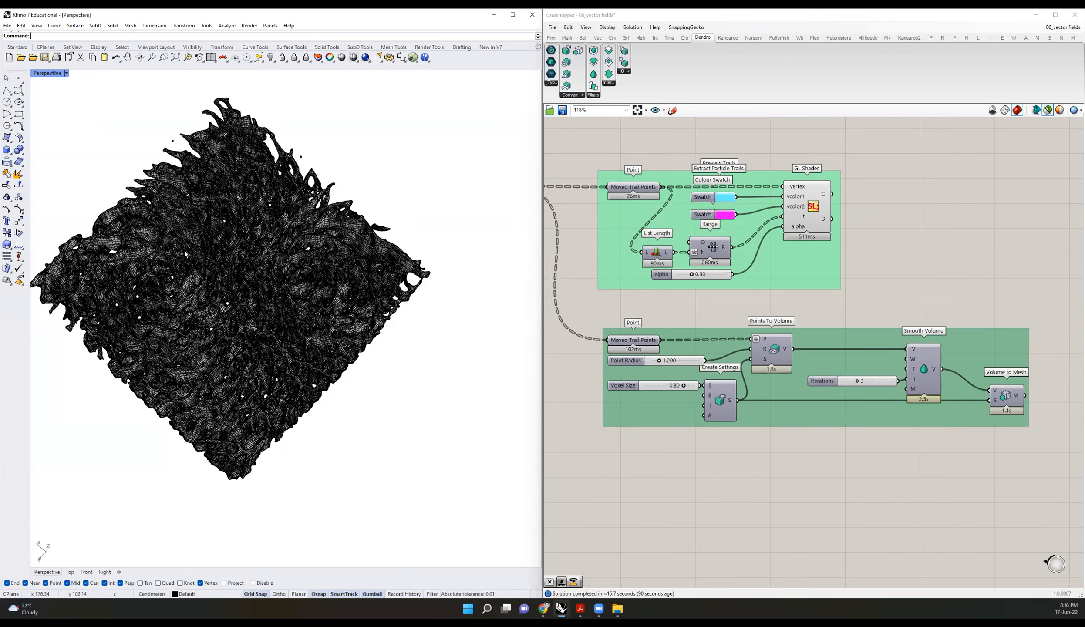
scroll(221, 223, up, 8)
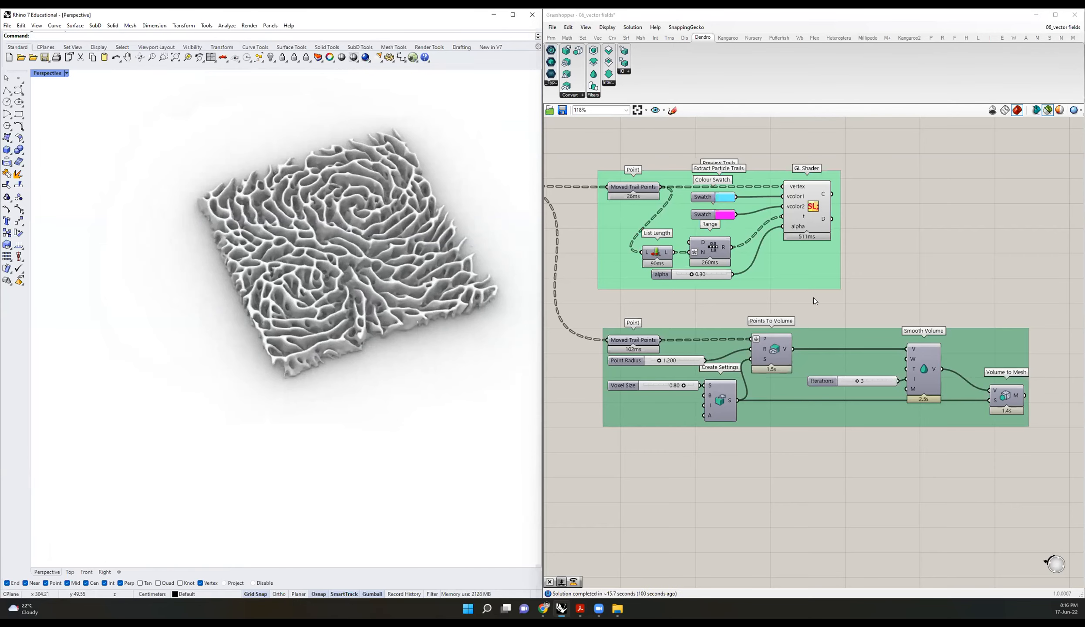
Step: Preview the Moved Trail Points feeding Points To Volume and compare them with the baked mesh surface up close
right_drag(664, 322, 749, 341)
click(718, 357)
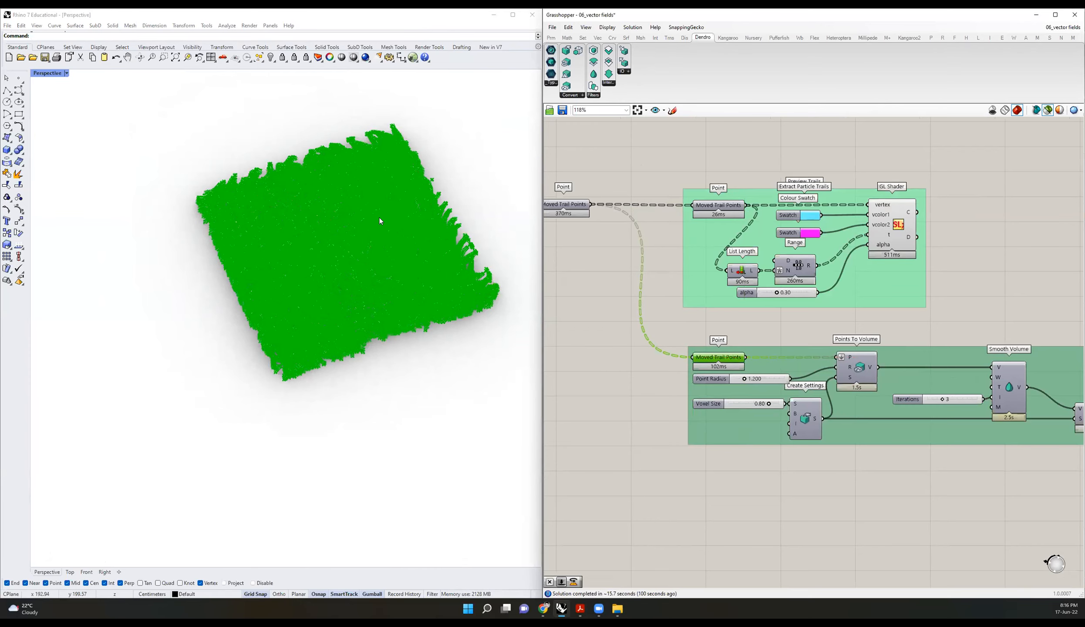
scroll(384, 238, up, 3)
scroll(384, 238, up, 5)
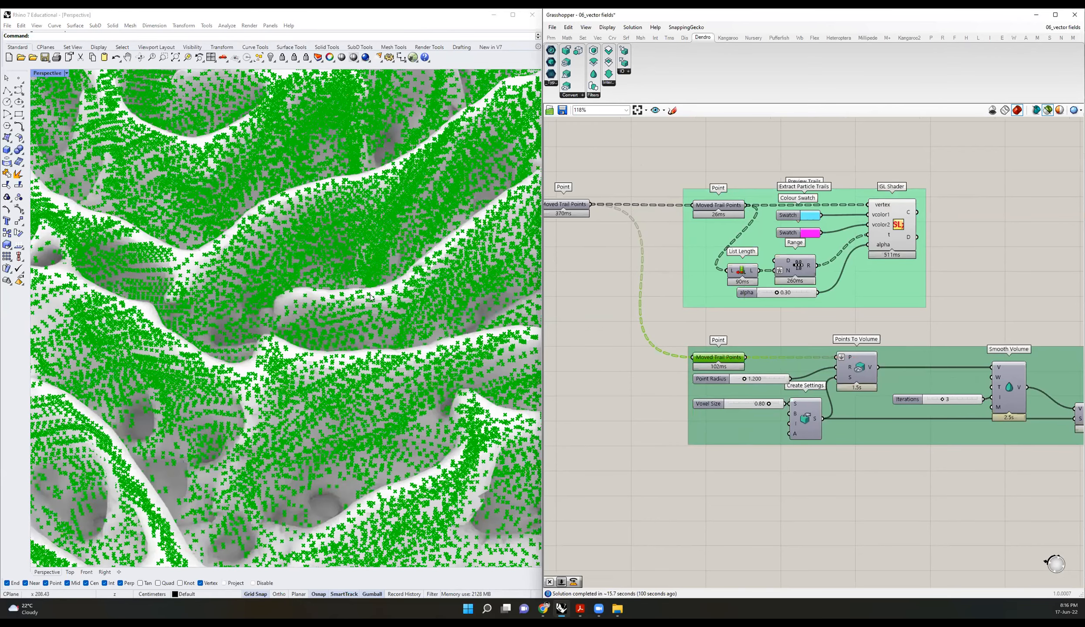
scroll(378, 297, down, 10)
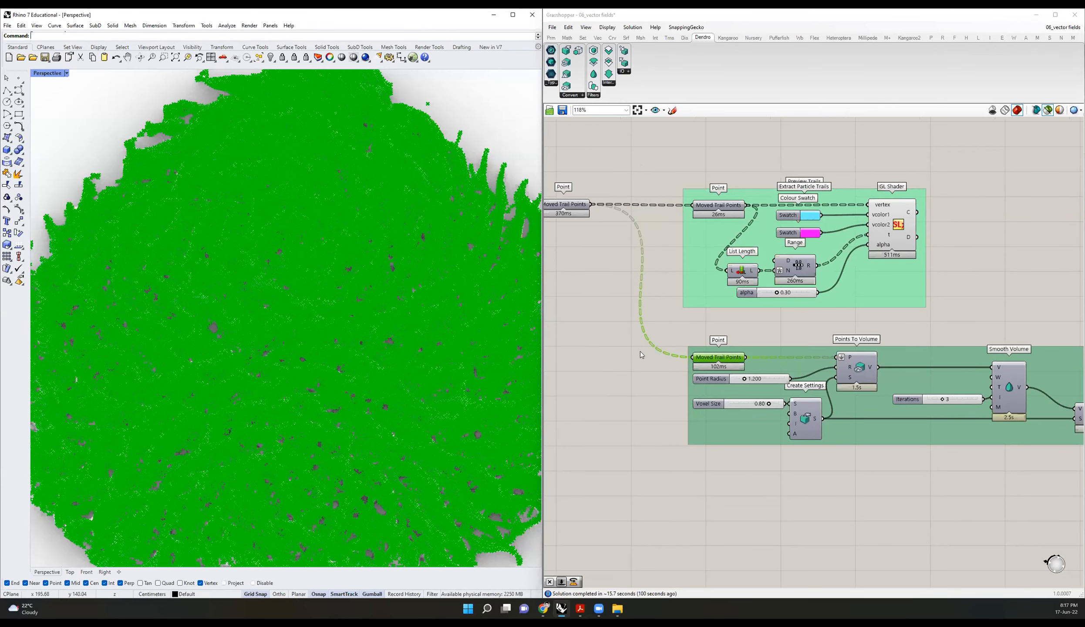
mouse_move(708, 356)
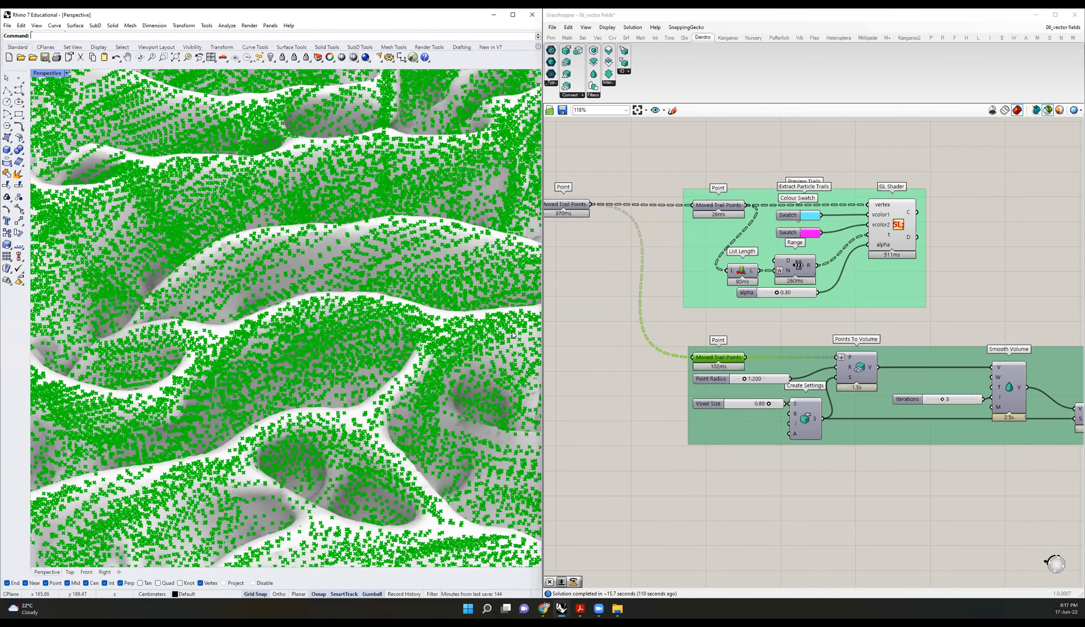
scroll(513, 335, down, 12)
click(665, 402)
Step: Examine the smoothed baked mesh on its own from several angles, both as a whole and close up
right_drag(396, 300, 306, 348)
scroll(287, 348, down, 6)
right_drag(270, 313, 385, 318)
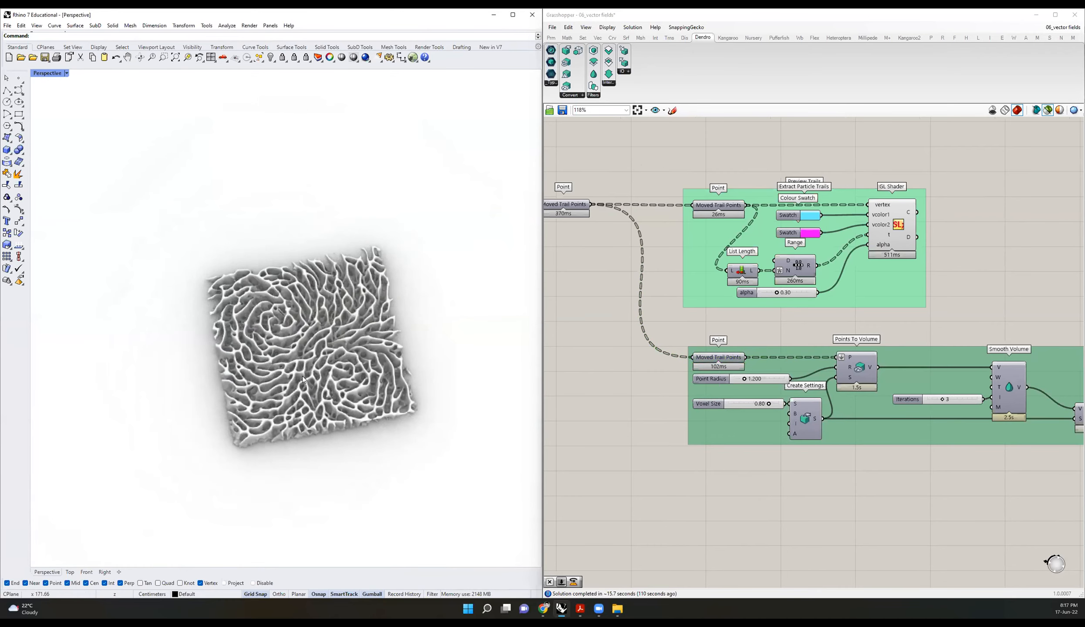
scroll(312, 280, up, 10)
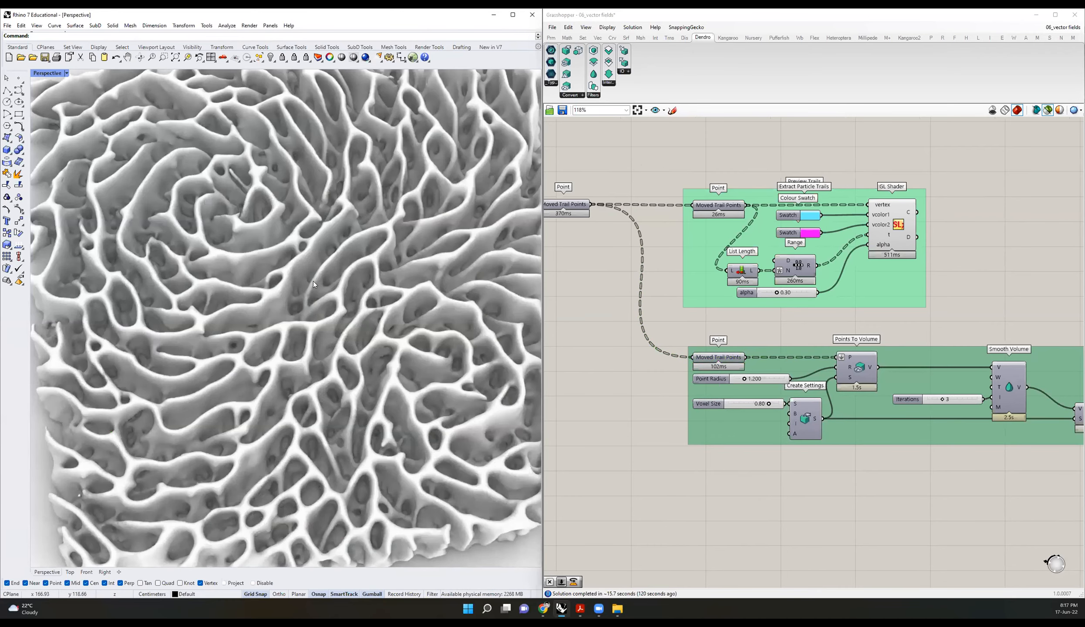
scroll(312, 281, down, 10)
right_drag(329, 276, 290, 278)
scroll(332, 308, up, 5)
scroll(313, 298, down, 6)
scroll(301, 298, up, 4)
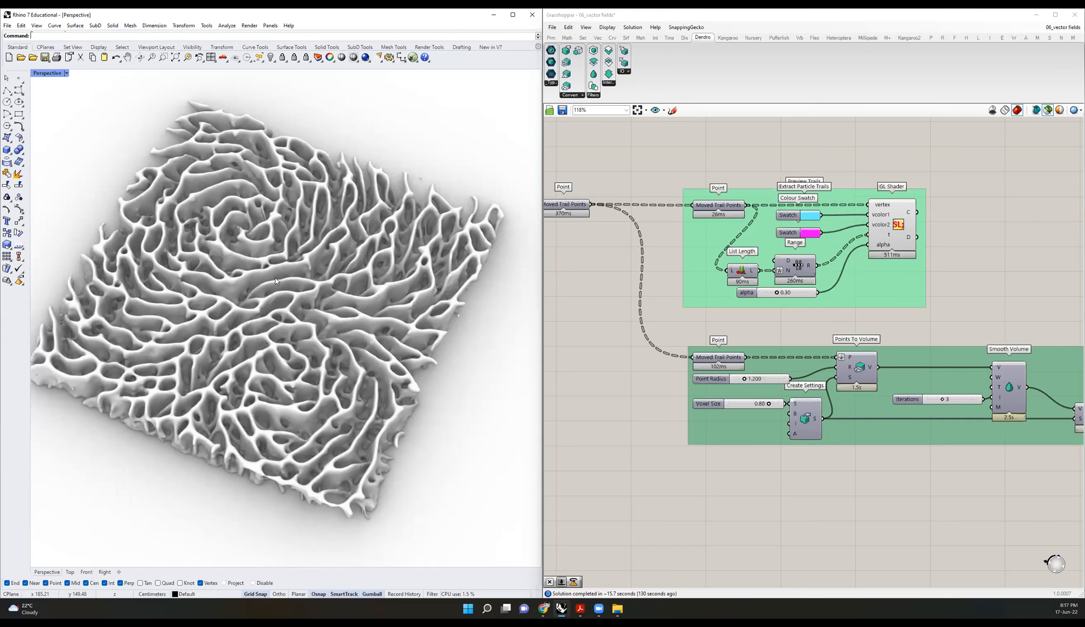
scroll(301, 331, down, 3)
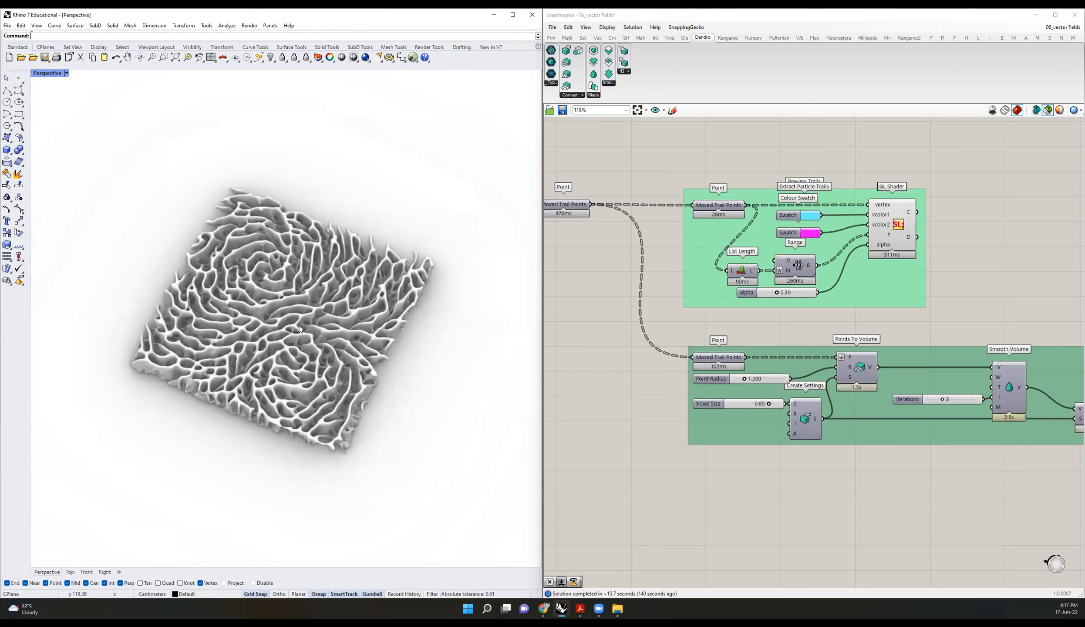
scroll(360, 328, up, 4)
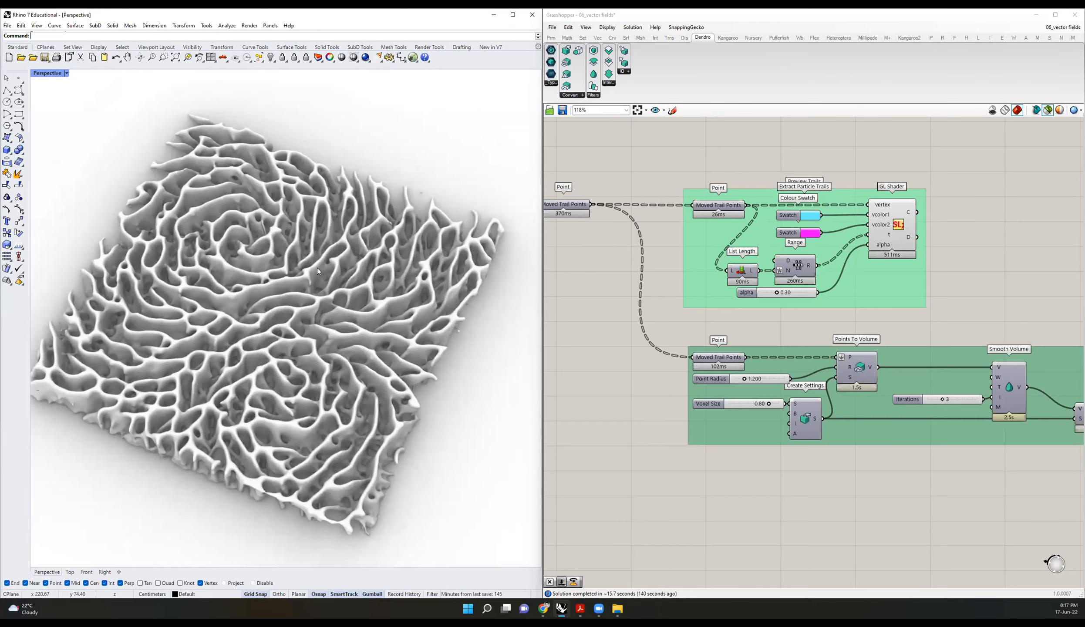
Step: Delete the smoothed baked mesh from Rhino and preview the Points To Volume output
right_drag(882, 339, 822, 329)
click(798, 359)
click(303, 272)
click(305, 272)
key(Delete)
middle_click(799, 359)
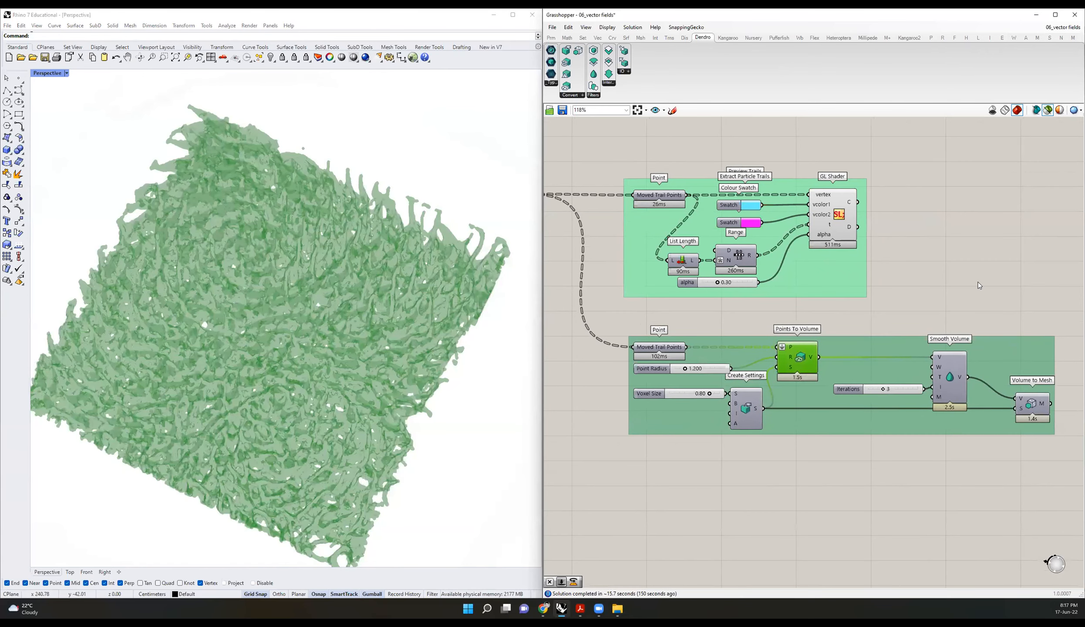
right_drag(947, 275, 887, 267)
click(401, 117)
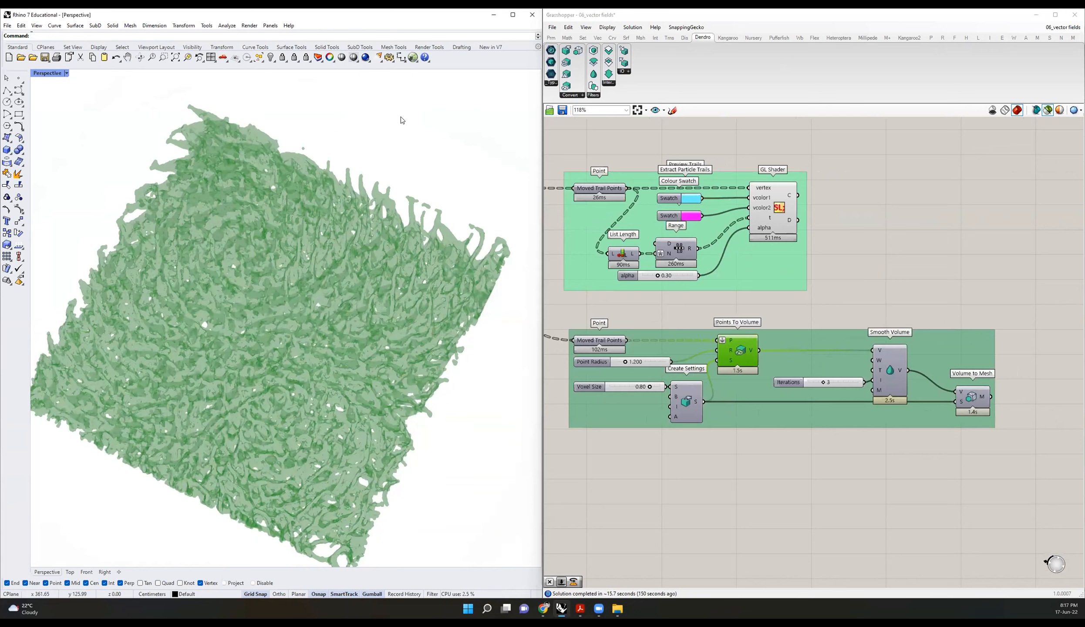
click(700, 475)
Step: Connect the Points To Volume output directly to Volume to Mesh, bypassing Smooth Volume, and bake the unsmoothed mesh
drag(759, 350, 958, 392)
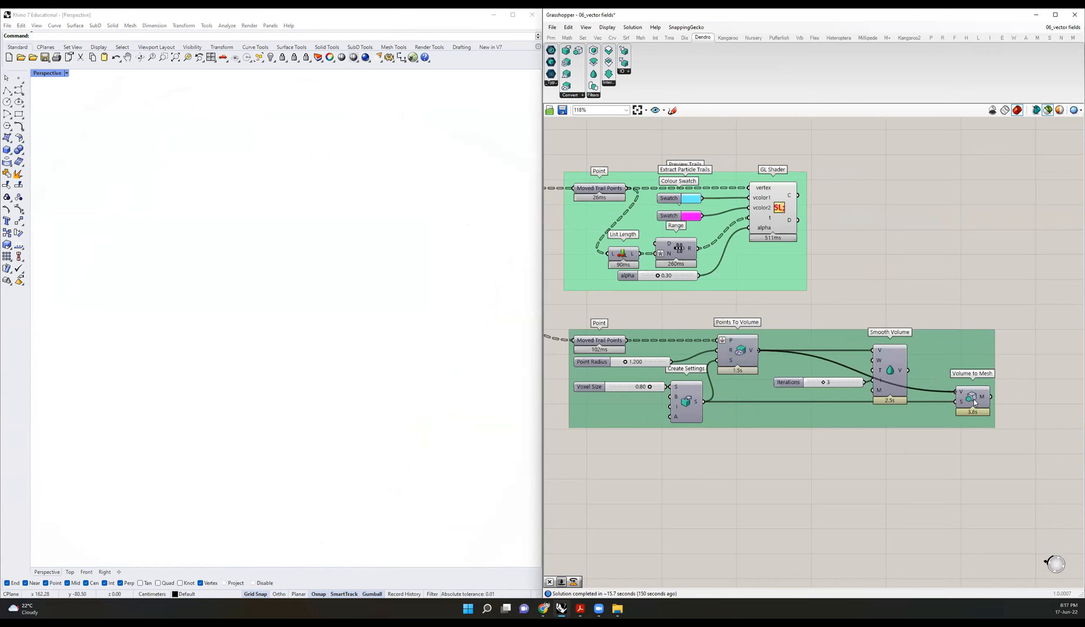
middle_click(975, 400)
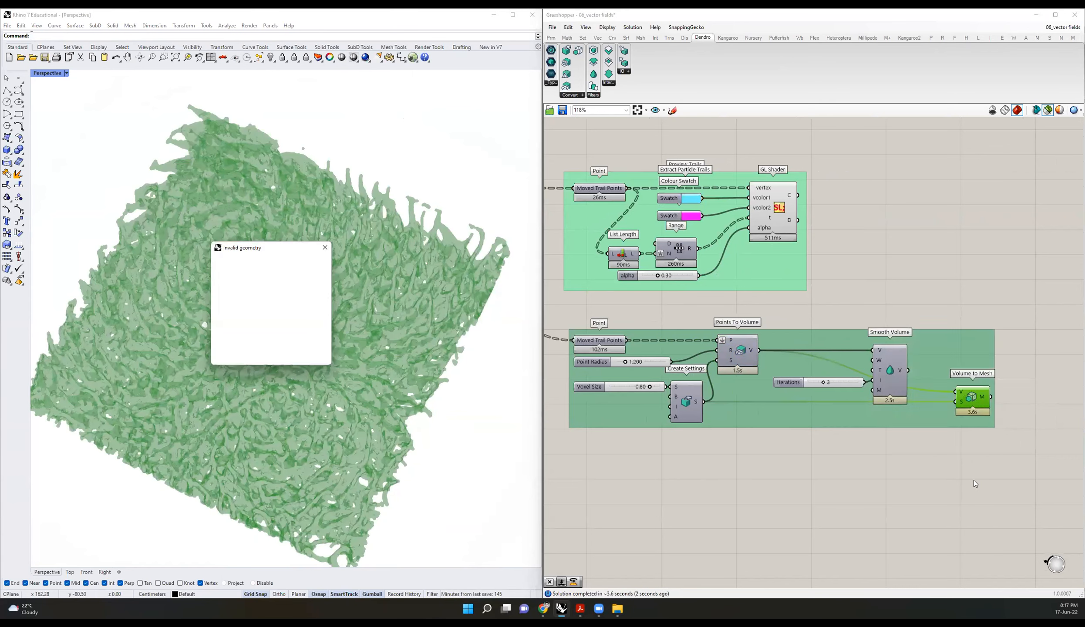
click(274, 354)
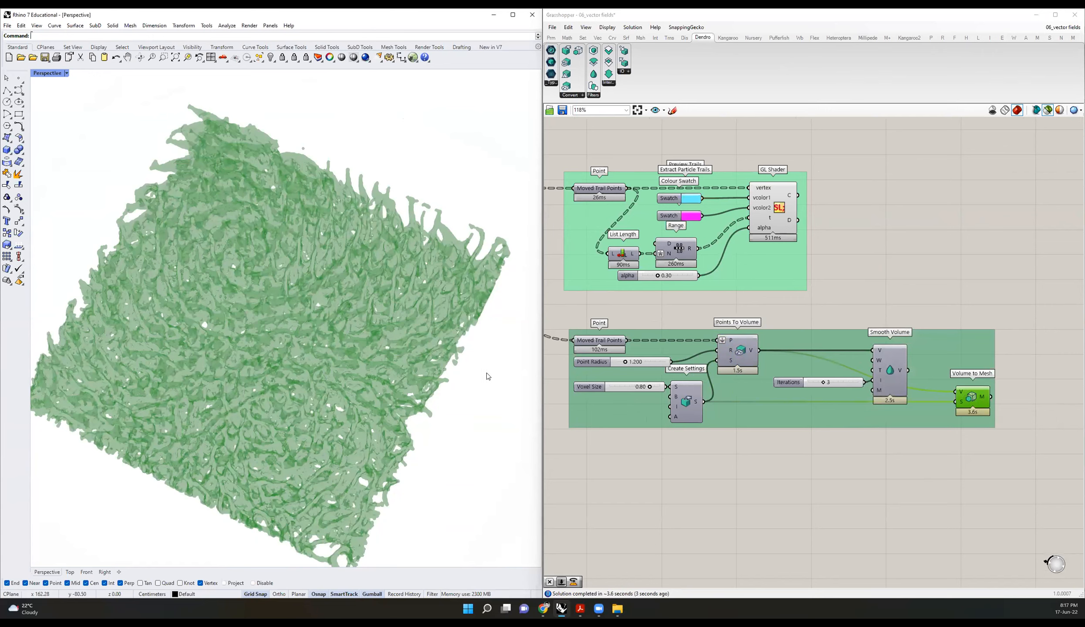
click(987, 467)
Step: Examine the ridges and swirls of the unsmoothed baked mesh close up and at oblique angles
scroll(261, 296, up, 6)
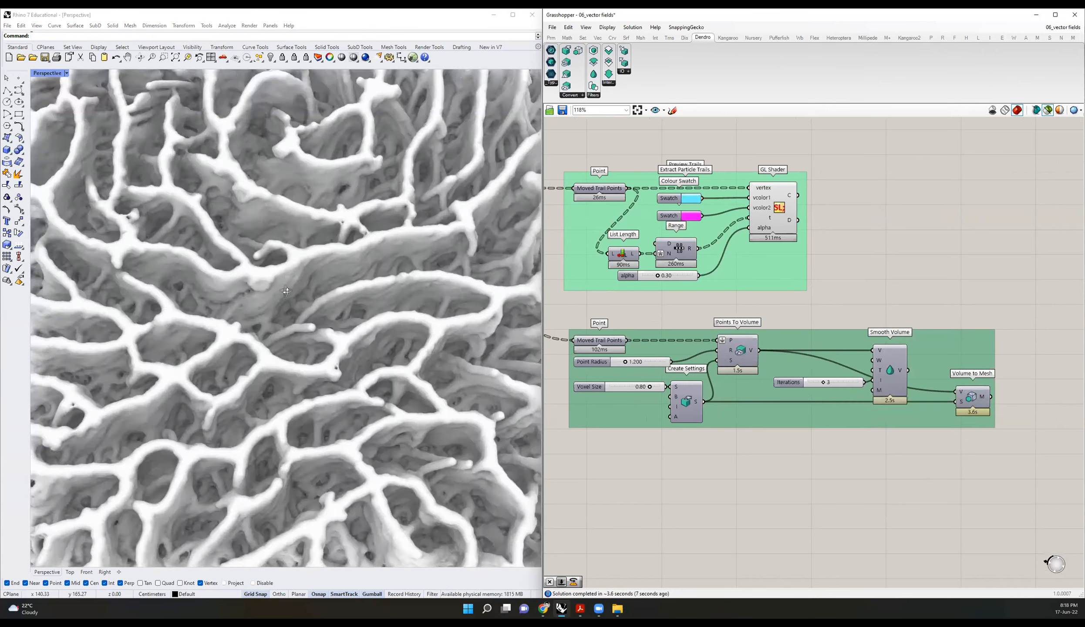
scroll(286, 292, down, 6)
right_drag(286, 291, 274, 334)
scroll(272, 334, up, 6)
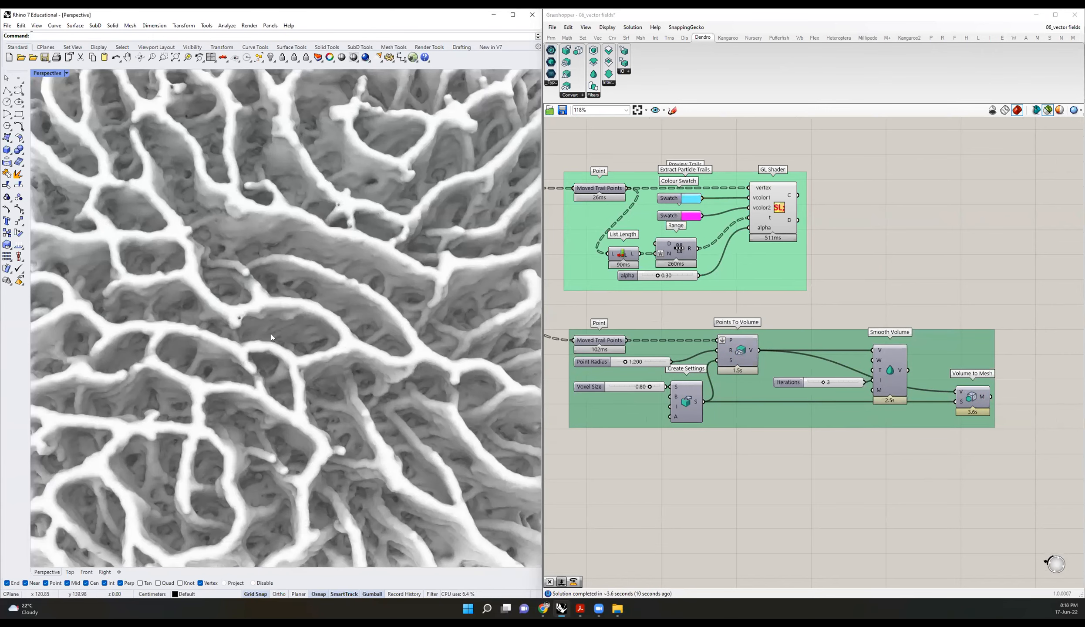
scroll(270, 333, down, 6)
right_drag(335, 285, 303, 350)
scroll(266, 253, up, 6)
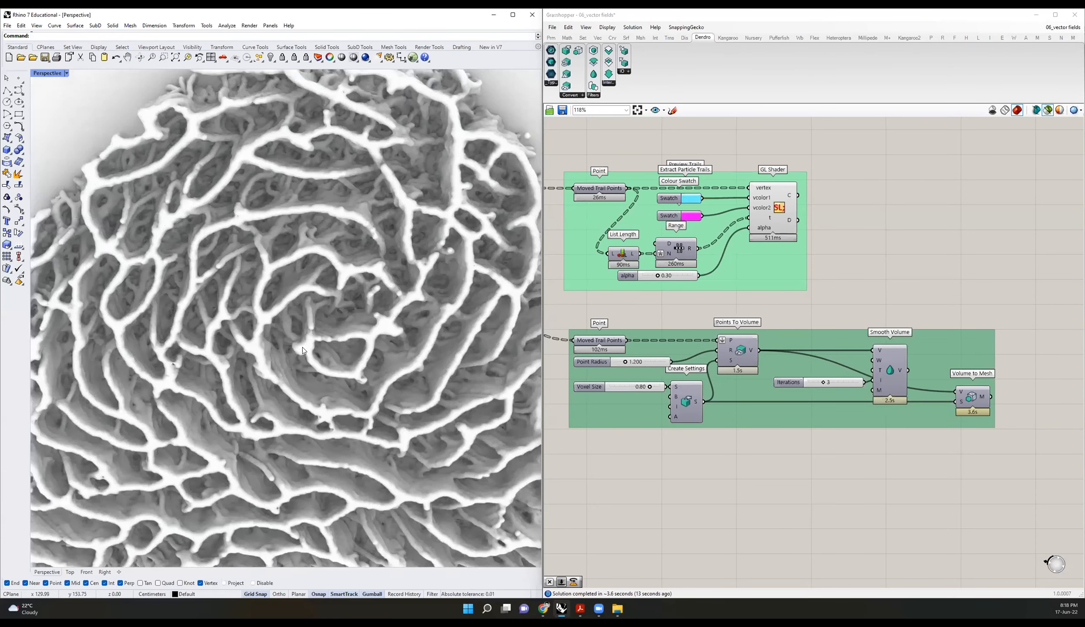
scroll(303, 350, down, 6)
right_drag(373, 264, 238, 269)
scroll(282, 294, up, 6)
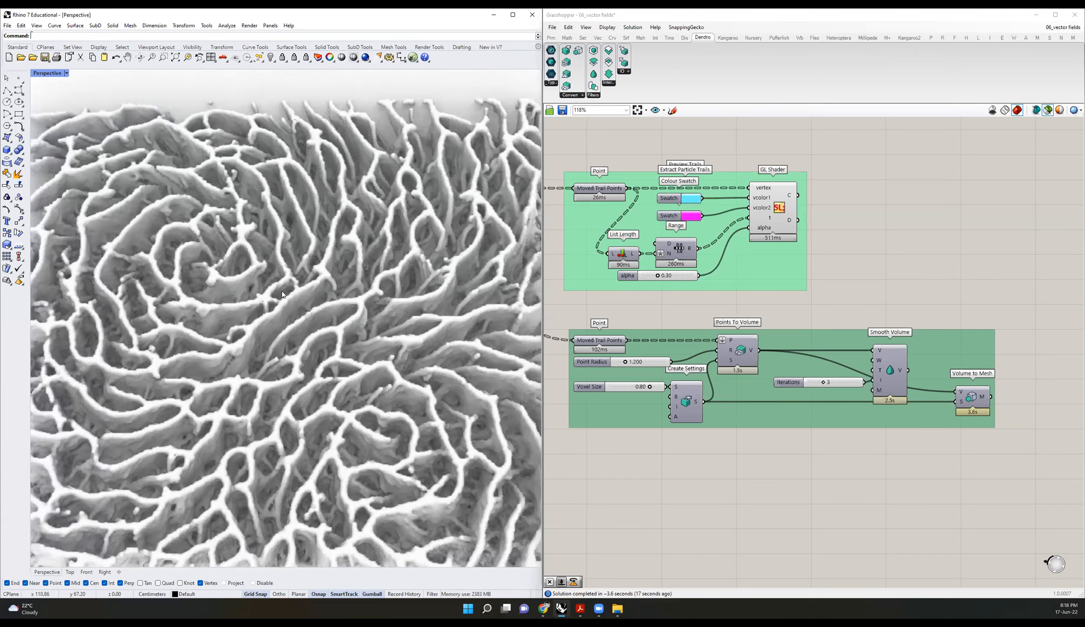
scroll(282, 295, down, 6)
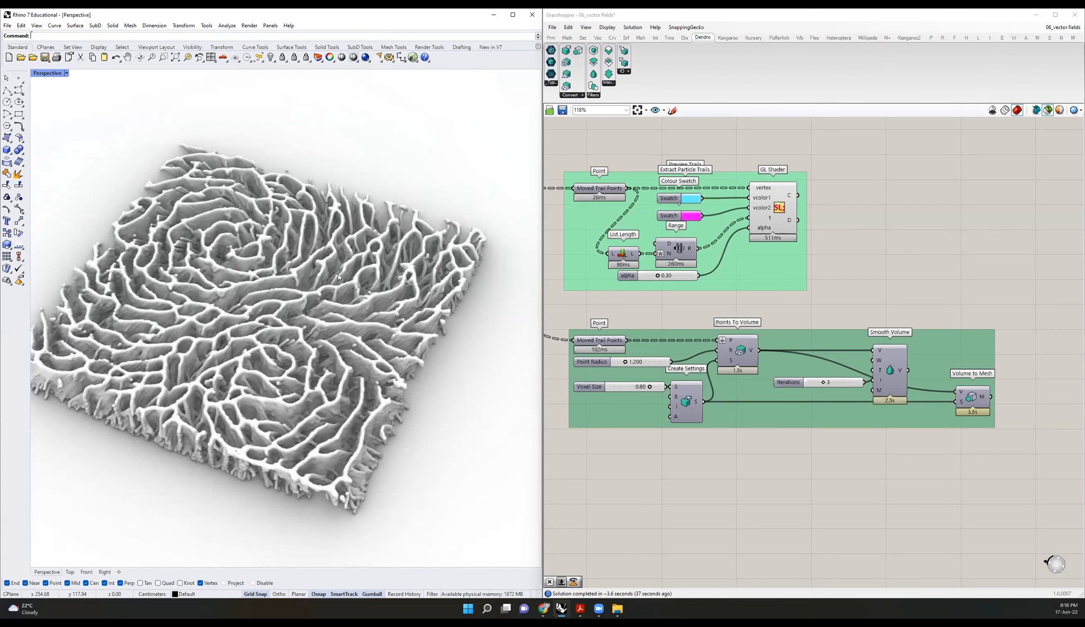
Step: Examine the unsmoothed baked mesh from directly above, from underneath and close up
scroll(286, 270, down, 5)
scroll(286, 270, up, 5)
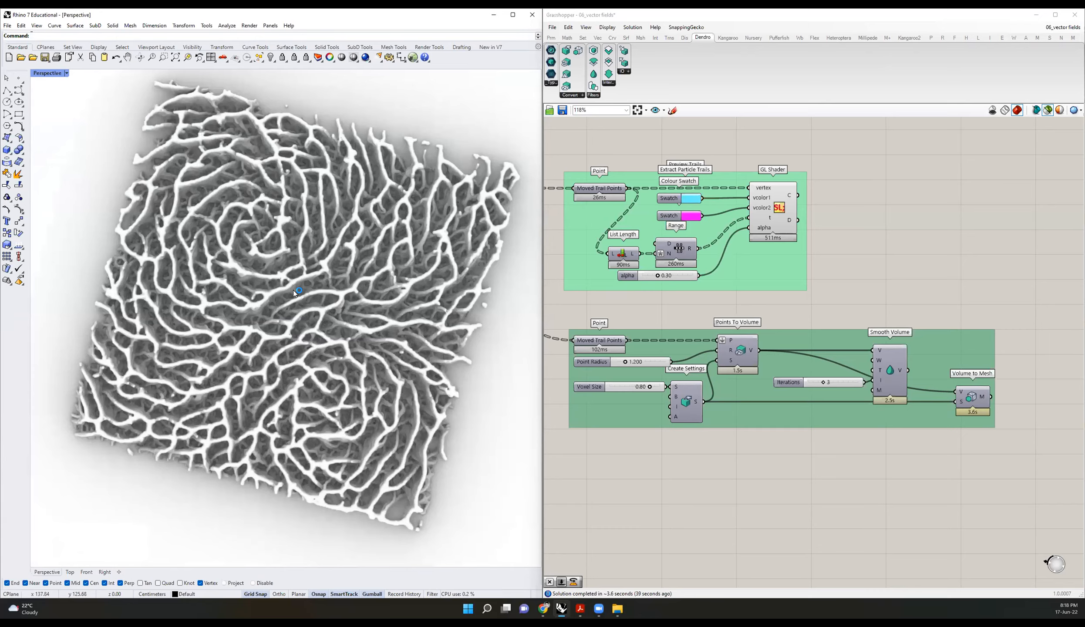
scroll(206, 253, up, 8)
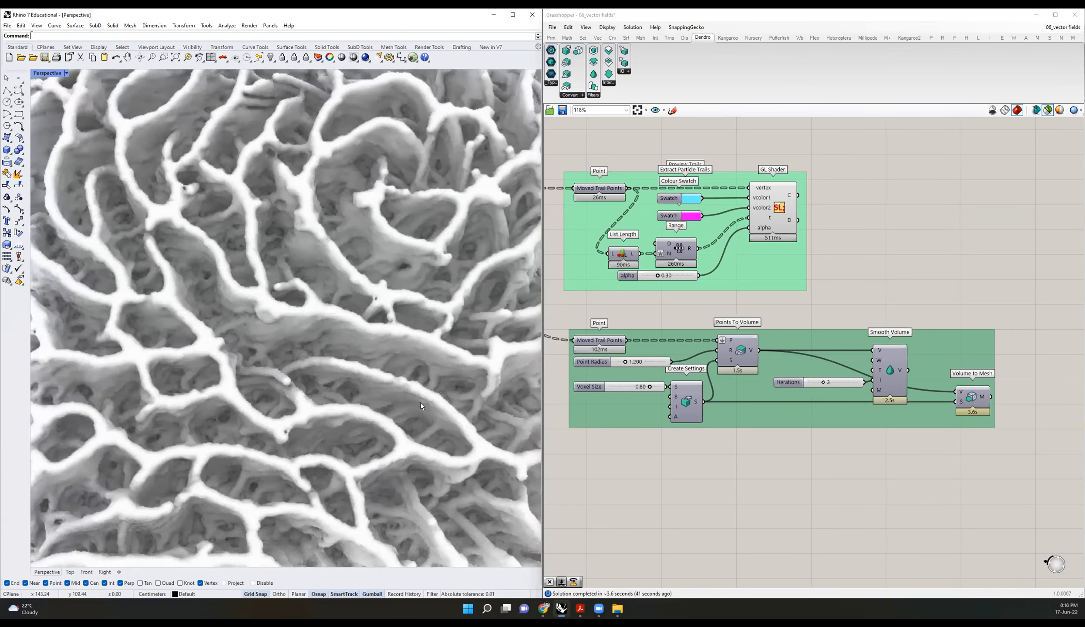
scroll(269, 290, down, 5)
scroll(287, 266, up, 8)
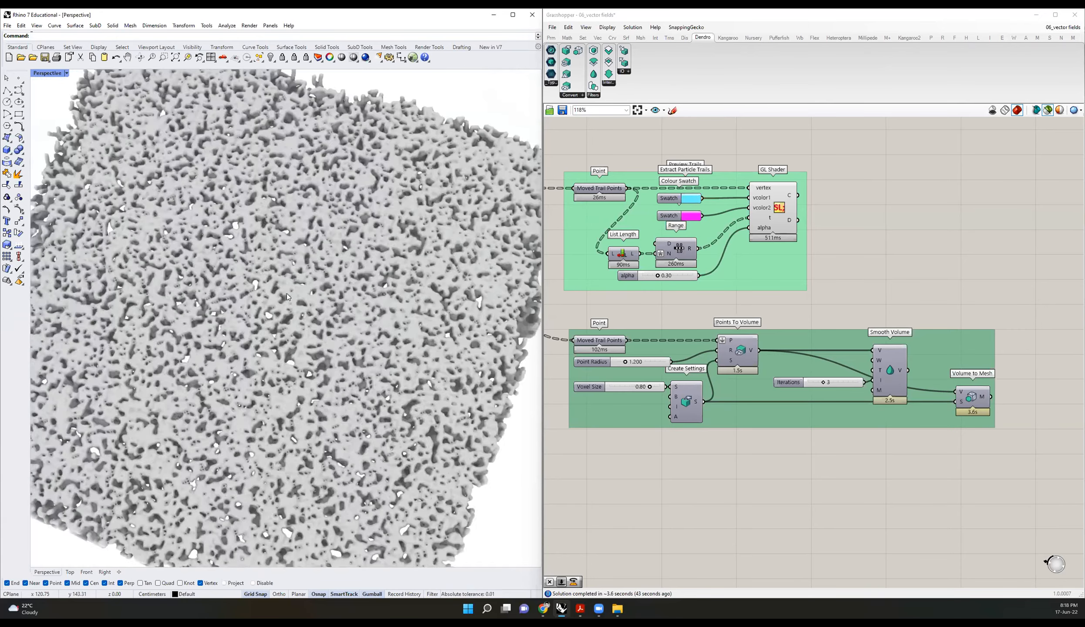
right_drag(319, 442, 307, 391)
scroll(307, 315, down, 5)
right_drag(307, 315, 301, 418)
scroll(279, 278, down, 5)
right_drag(262, 257, 296, 344)
scroll(273, 342, up, 7)
Step: Return to the Grasshopper definition and review the particle settings and Particle Trail Settings groups
right_drag(586, 389, 895, 385)
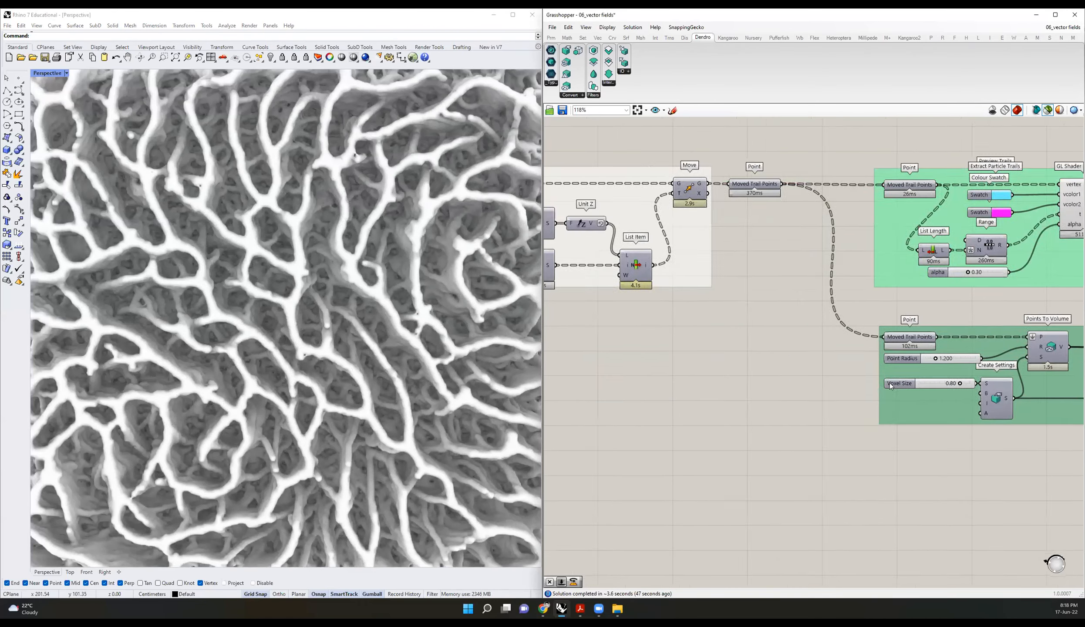
scroll(895, 386, down, 2)
right_drag(763, 369, 843, 330)
scroll(782, 368, up, 4)
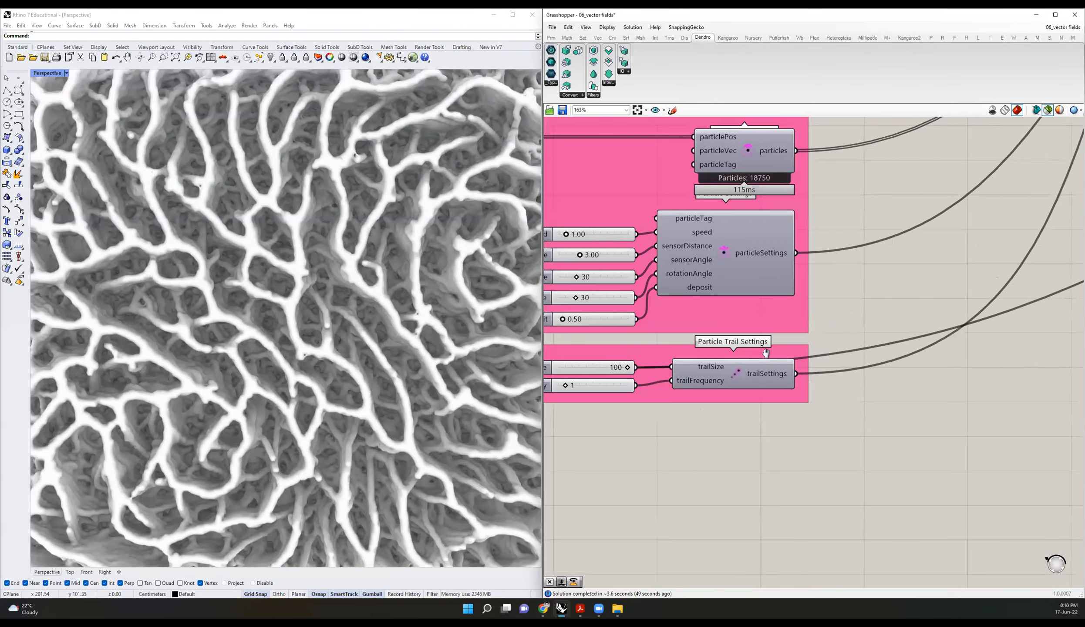
scroll(562, 412, down, 3)
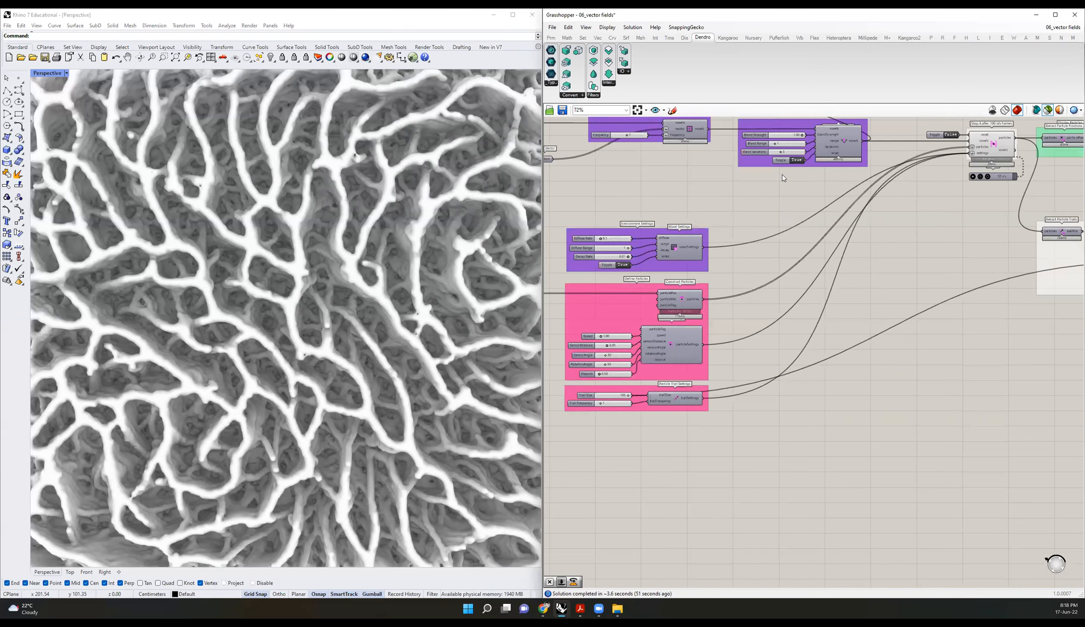
Step: Review the Voxel Vectors Blend, environment, particle and Move Trail Points on Height groups alongside the baked mesh
right_drag(833, 145, 782, 237)
scroll(930, 268, up, 2)
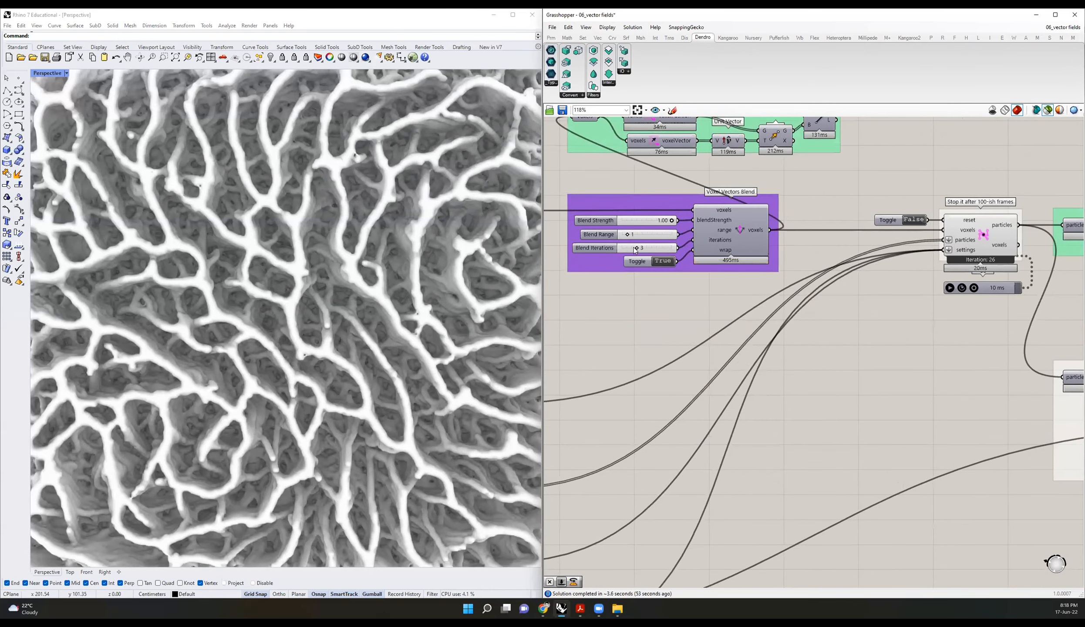
scroll(264, 262, down, 10)
right_drag(265, 263, 218, 249)
right_drag(1008, 234, 1034, 203)
scroll(989, 237, down, 5)
scroll(759, 406, up, 5)
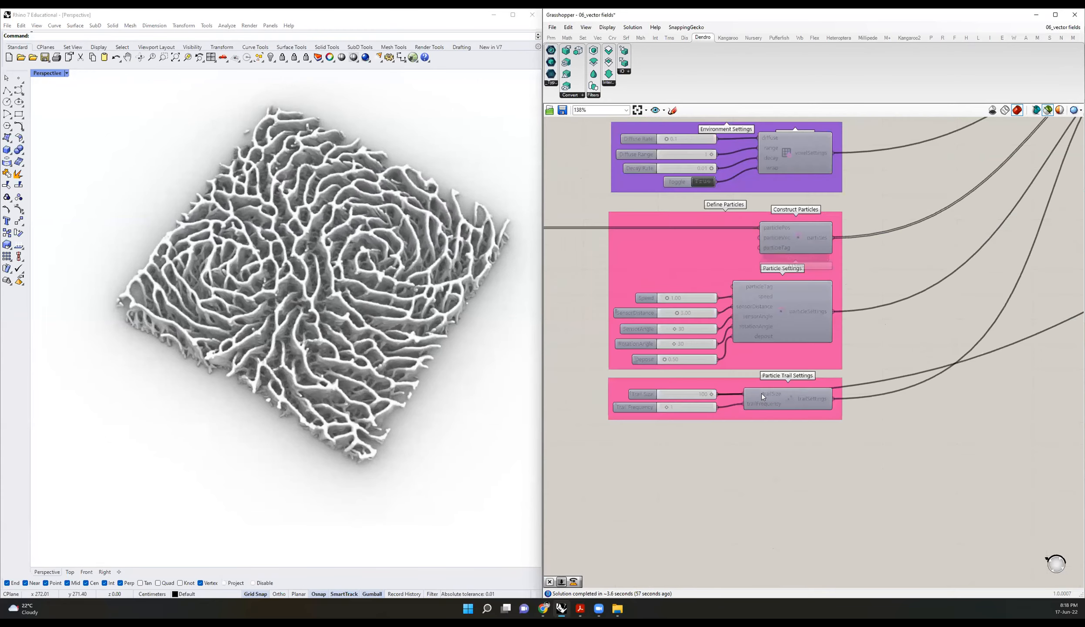
scroll(762, 392, down, 3)
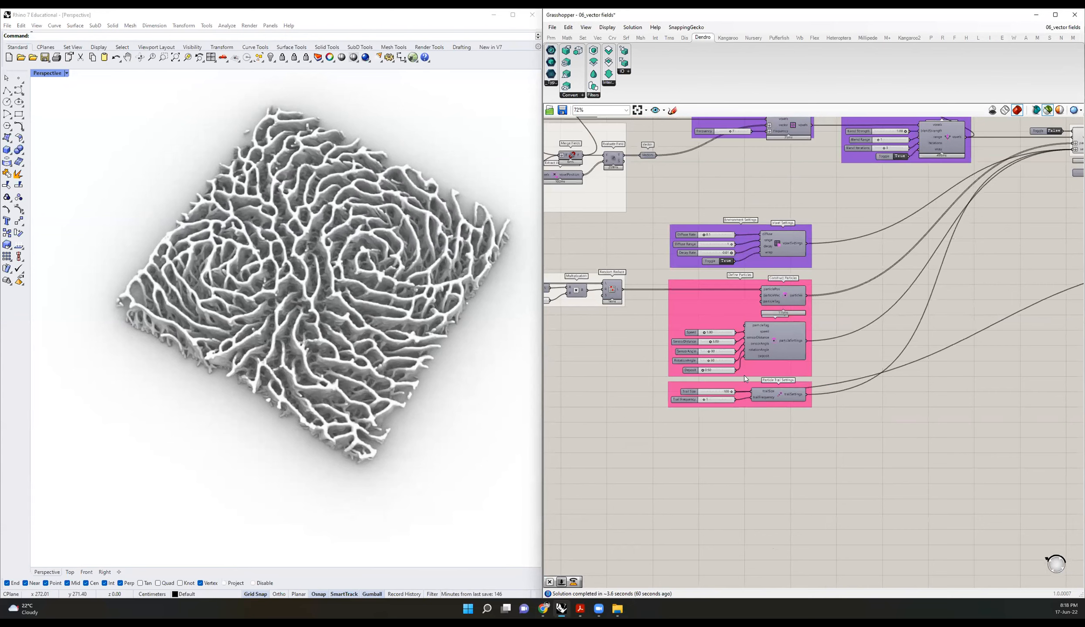
right_drag(945, 319, 836, 358)
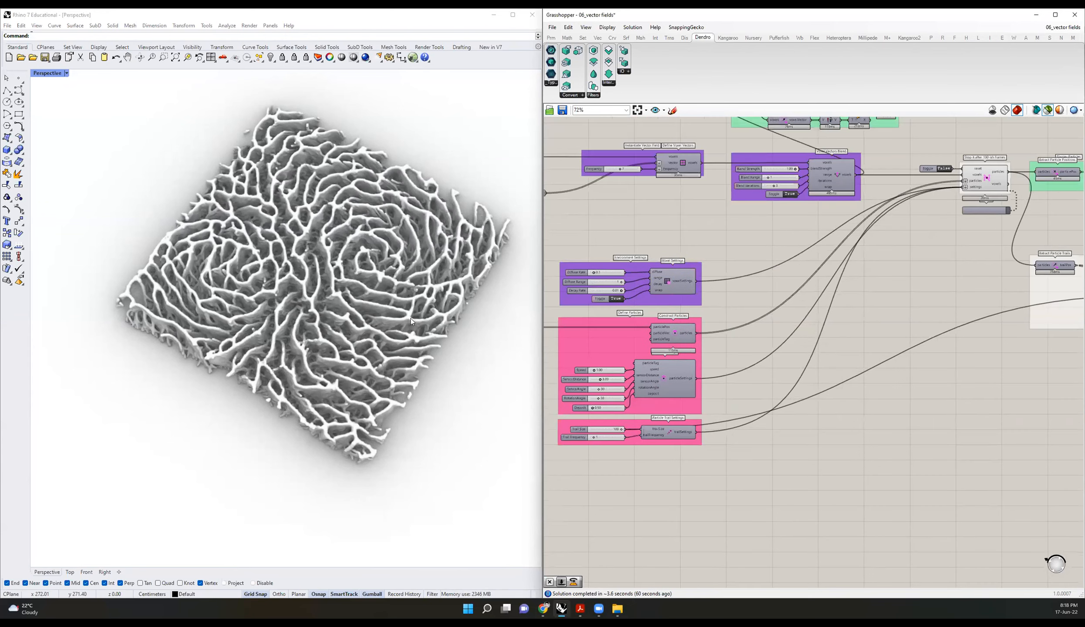
right_drag(350, 295, 383, 289)
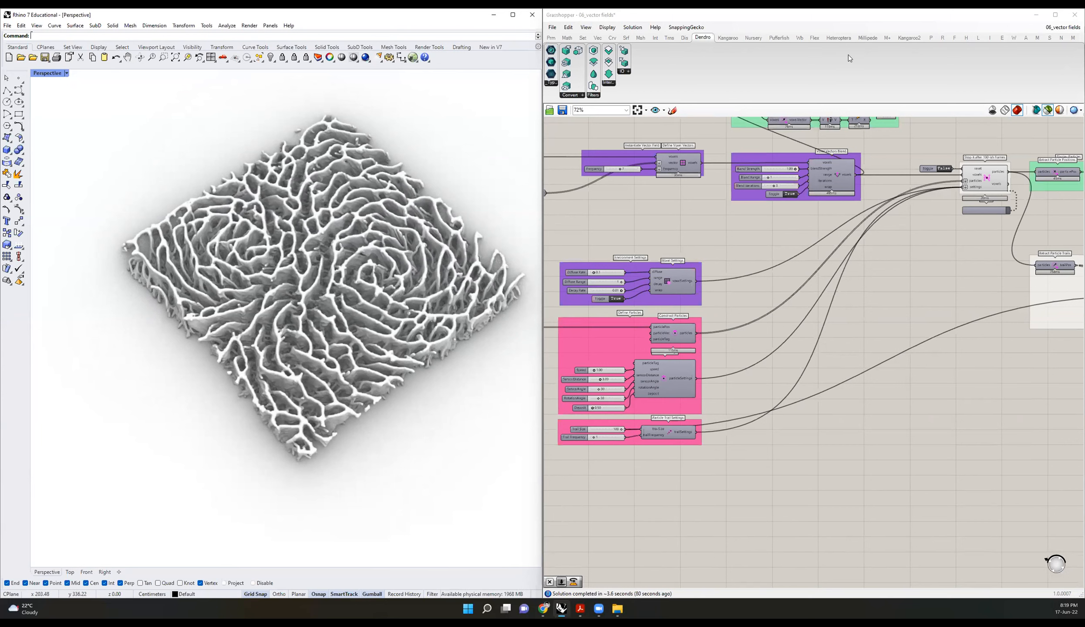
click(1062, 28)
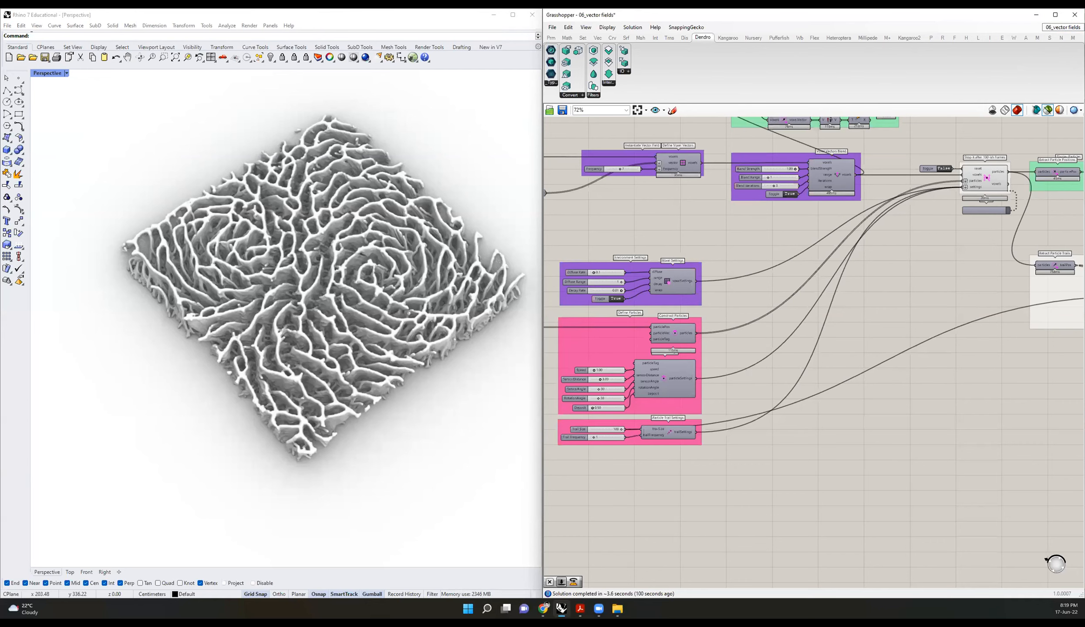
right_drag(991, 181, 666, 210)
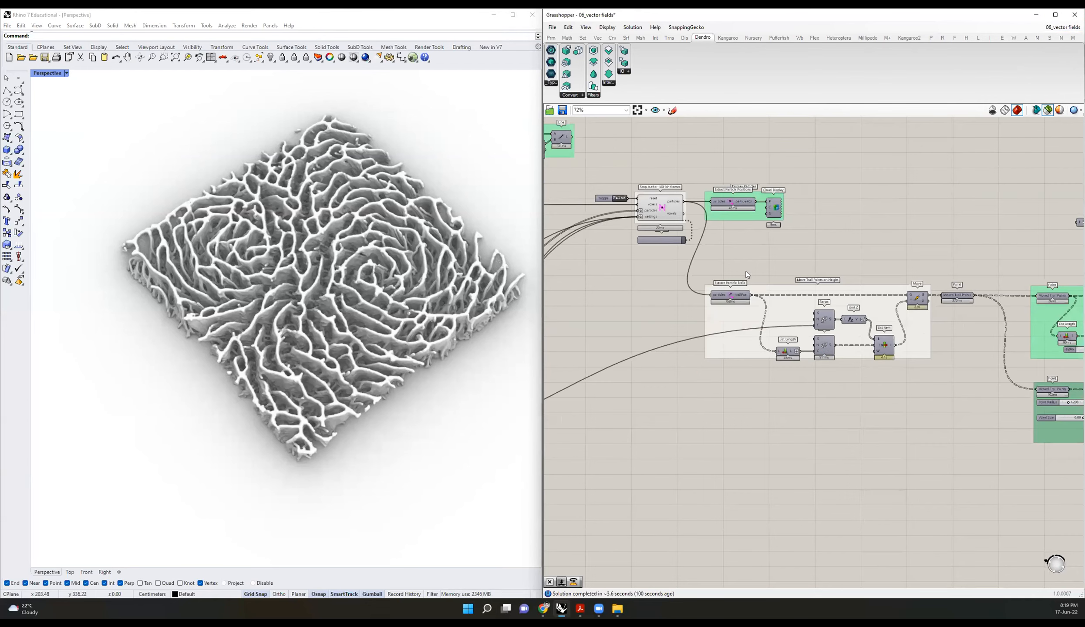
scroll(746, 272, up, 3)
right_drag(848, 240, 673, 255)
Step: Delete the unsmoothed baked mesh from the Rhino scene
right_drag(424, 341, 397, 321)
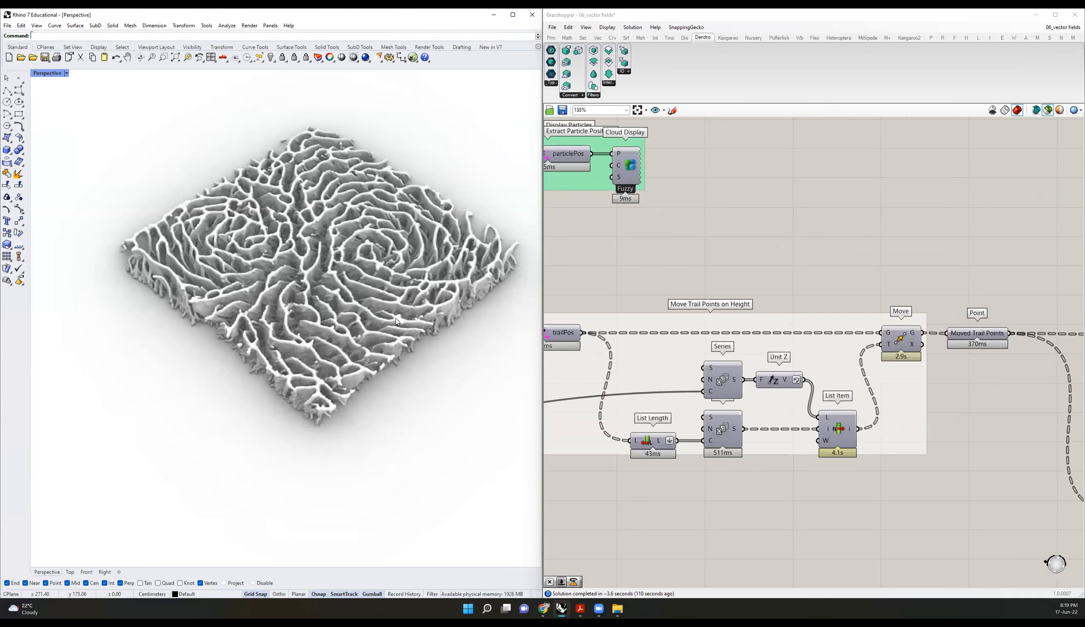
click(401, 374)
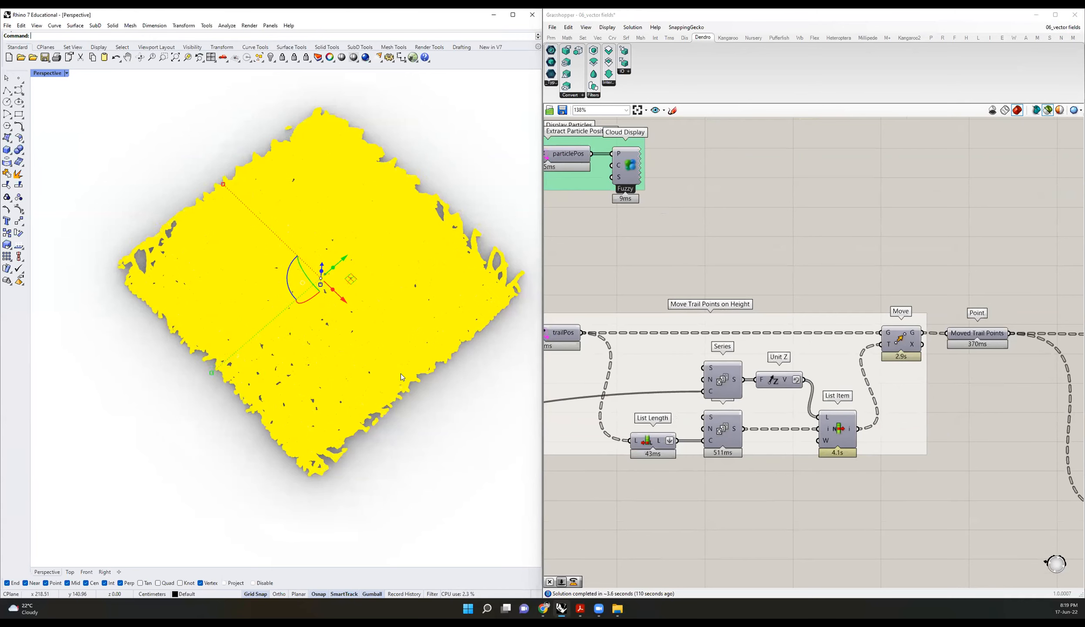
key(Delete)
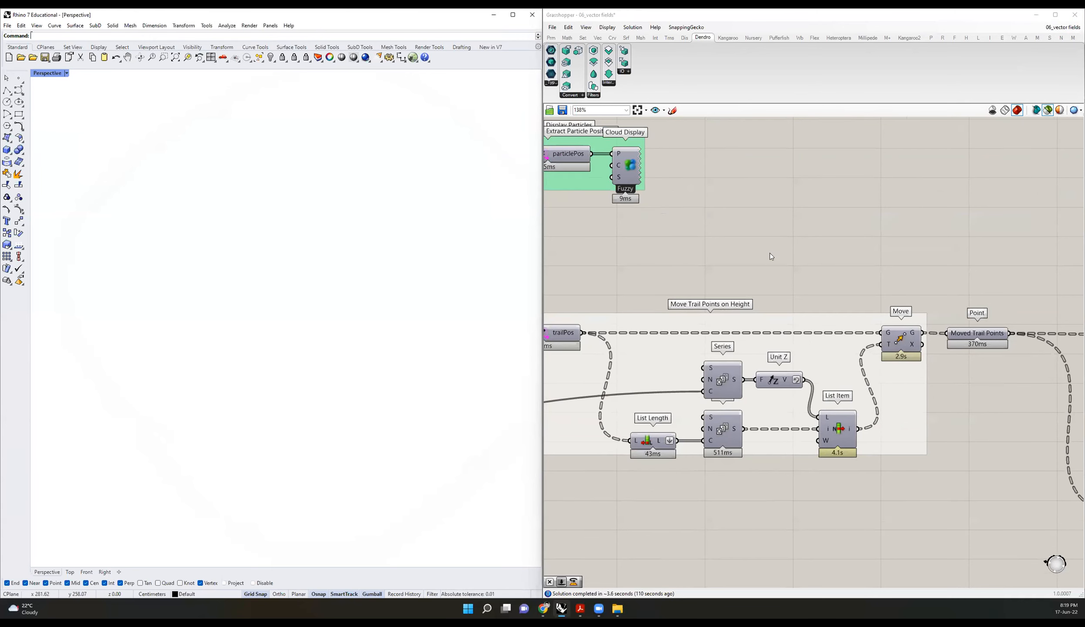
Step: Add a PolyLine component and feed its vertices from the trailPos output of Extract Particle Trails
right_drag(691, 259, 805, 255)
double_click(805, 255)
text(polylin)
key(Up)
key(Up)
key(Up)
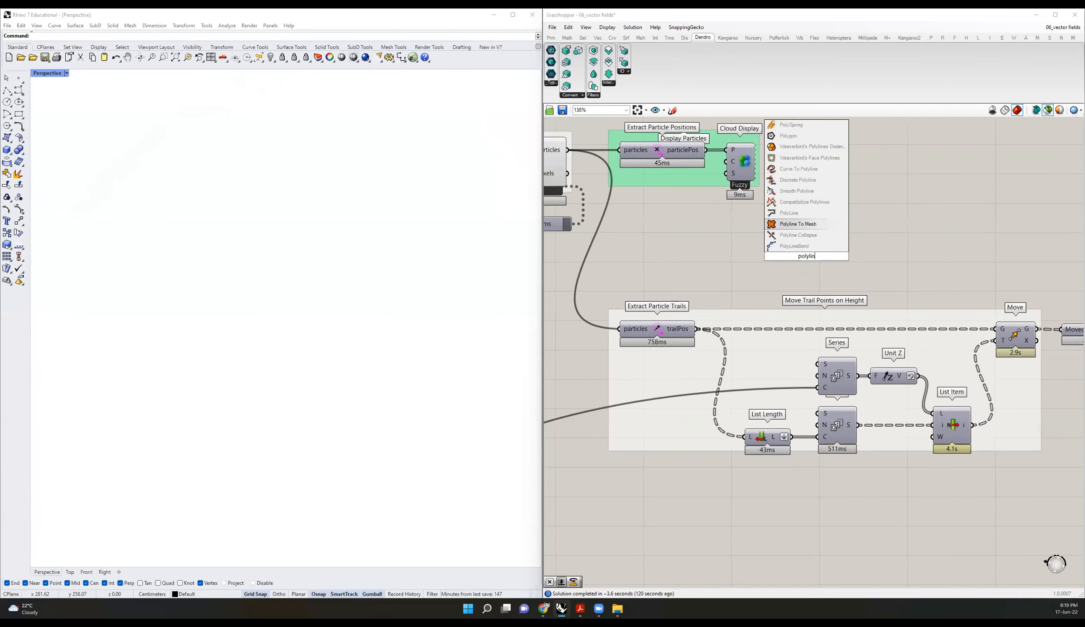
key(Return)
drag(786, 251, 698, 330)
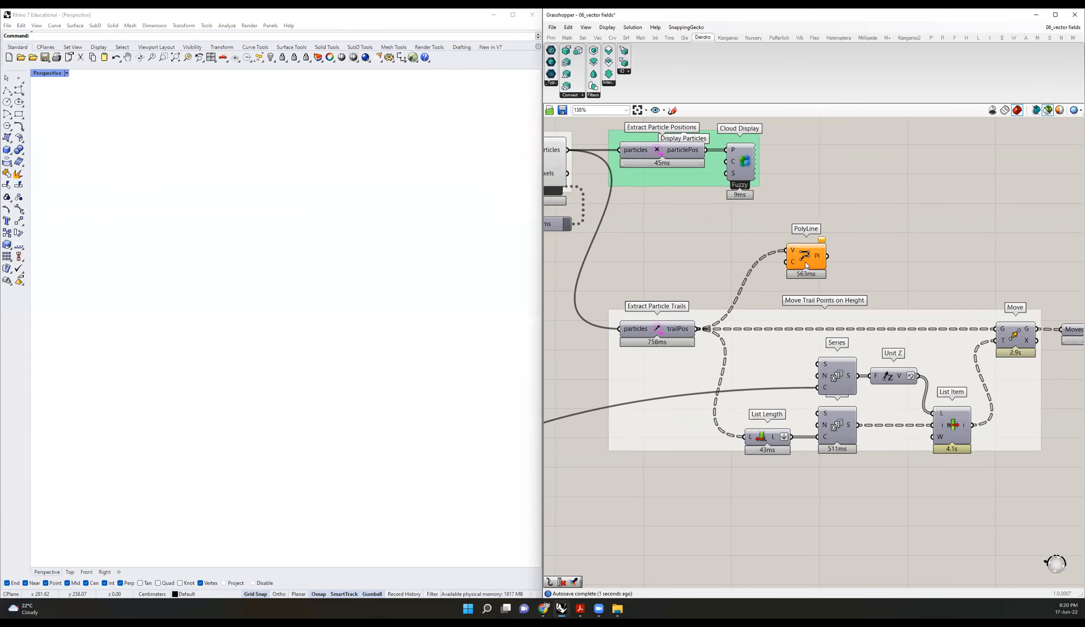
Step: Bake the PolyLine component's particle trail curves into the Rhino scene
scroll(404, 414, up, 4)
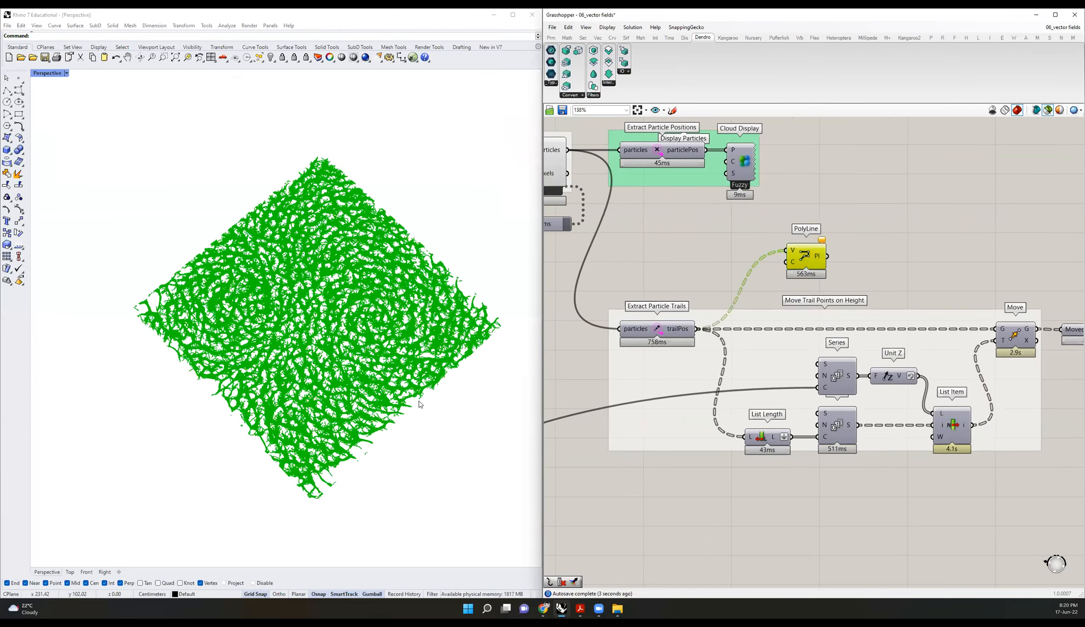
middle_click(833, 185)
click(993, 235)
Step: Examine the branching and swirls of the baked trail polylines close up and as a whole from above
right_drag(391, 371, 408, 356)
scroll(379, 324, down, 9)
scroll(376, 327, up, 7)
scroll(370, 305, up, 6)
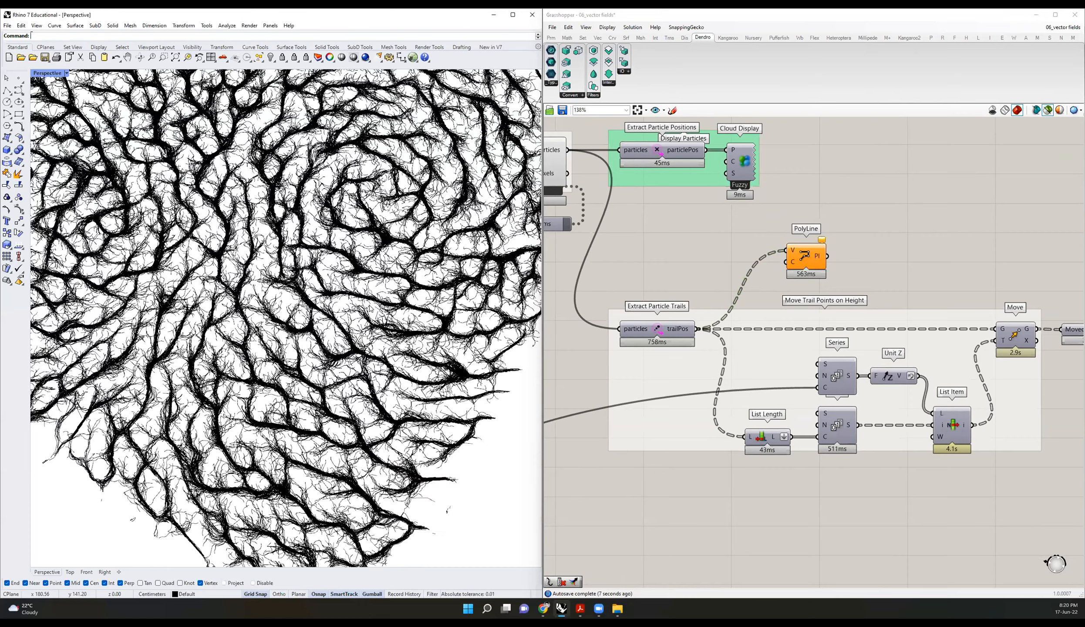
scroll(321, 296, down, 10)
right_drag(321, 296, 383, 293)
scroll(382, 293, up, 3)
scroll(340, 299, up, 3)
scroll(314, 291, down, 8)
scroll(310, 287, up, 3)
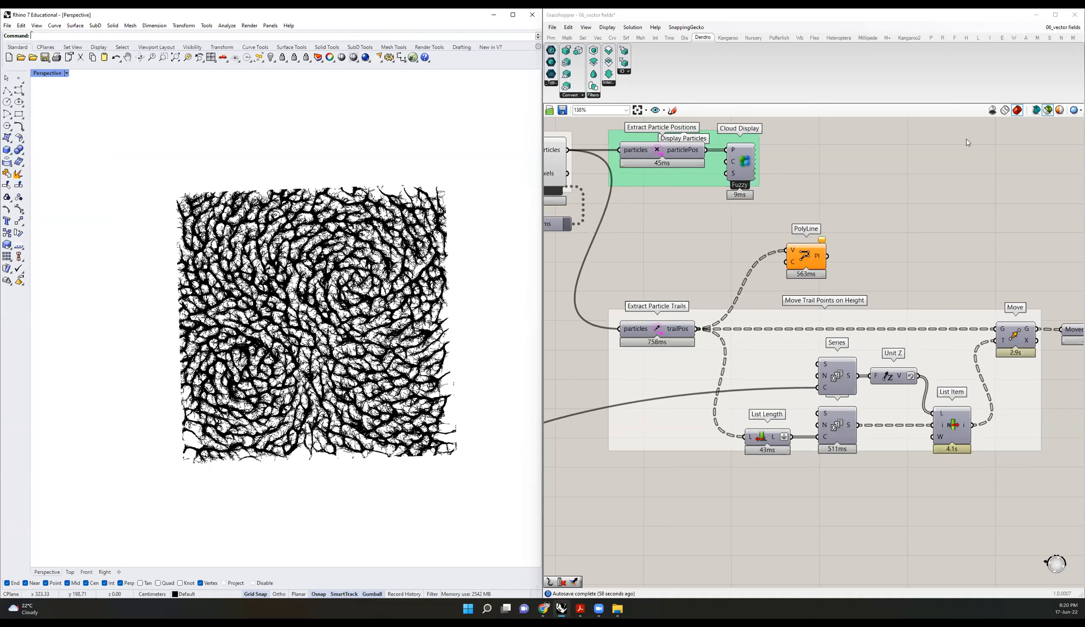
Step: Close the 06_vector fields definition and delete all the baked trail polylines from the Rhino scene
click(1063, 28)
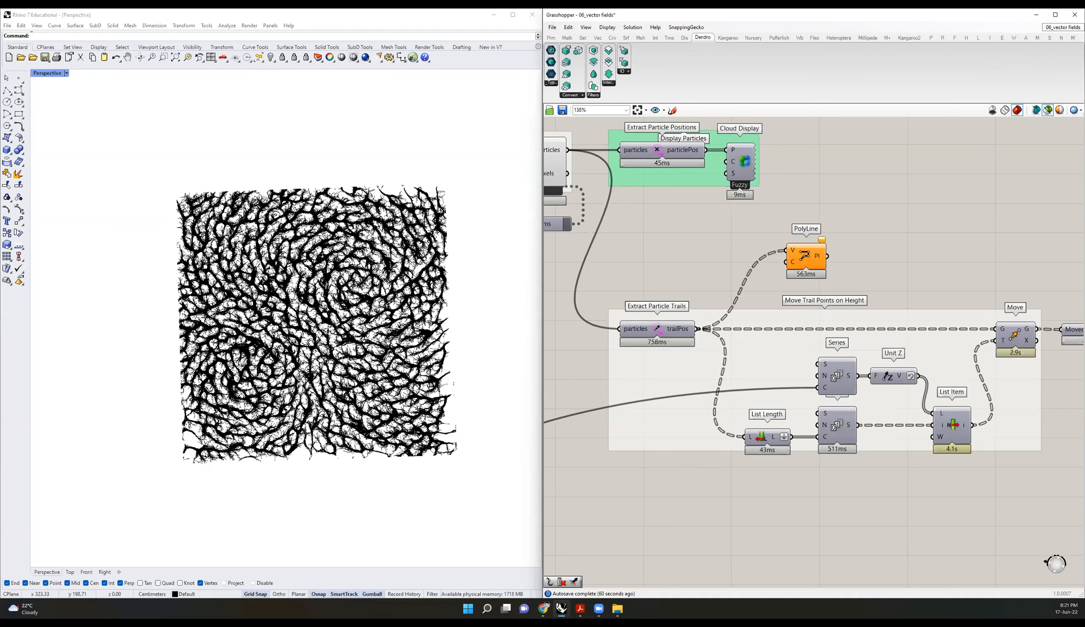
key(ctrl+w)
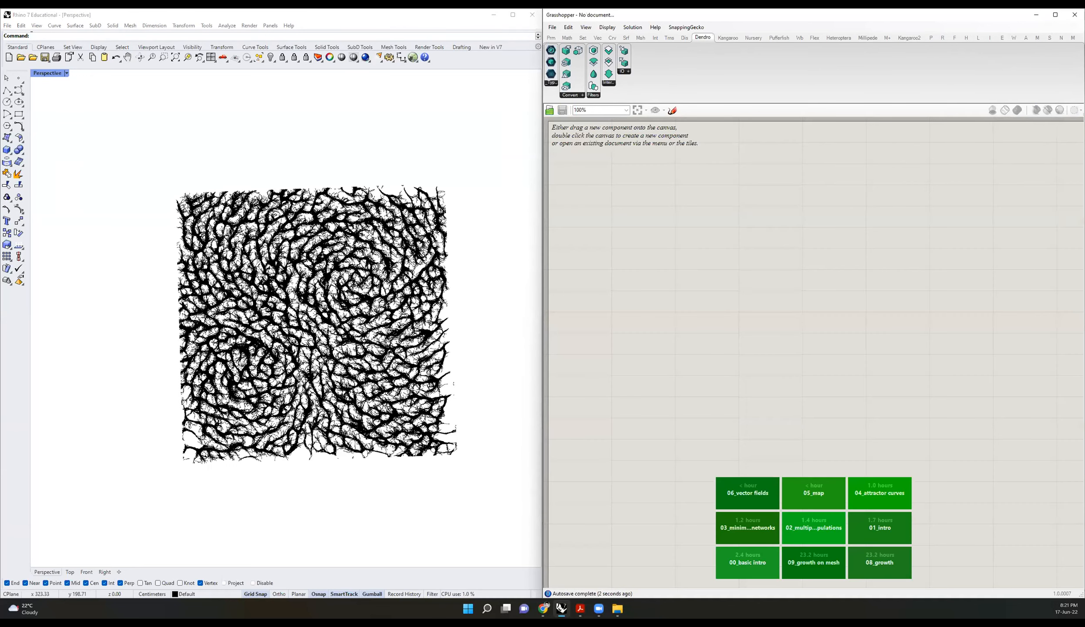
drag(467, 162, 105, 480)
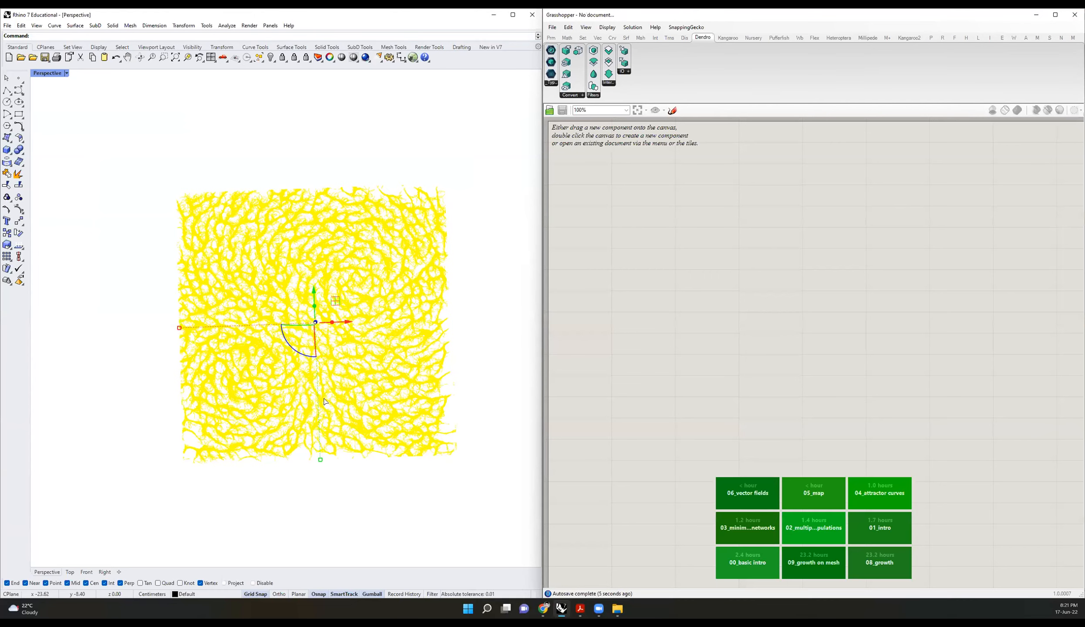
key(Delete)
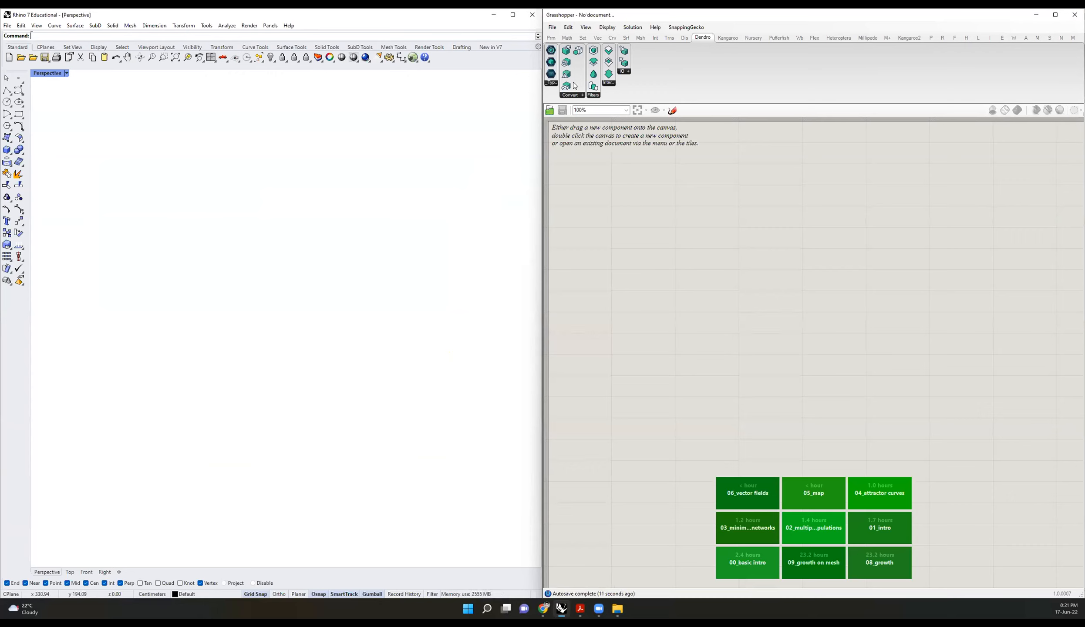
Step: Open the example definition 07_mesh constrain (lowRes).gh from the Nuclei Example Files folder
click(552, 27)
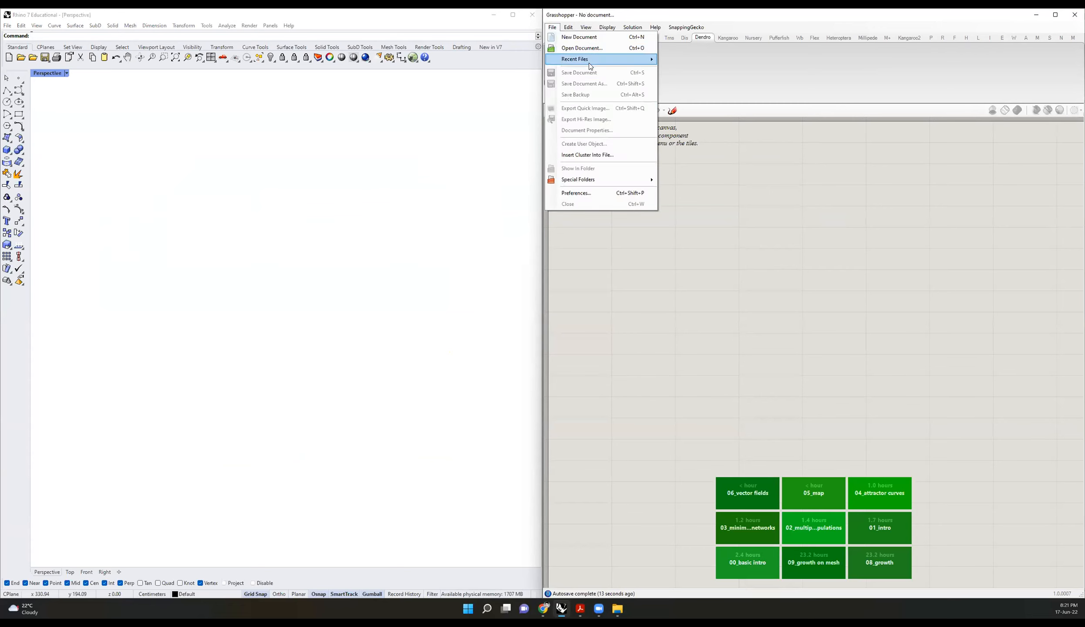
click(577, 48)
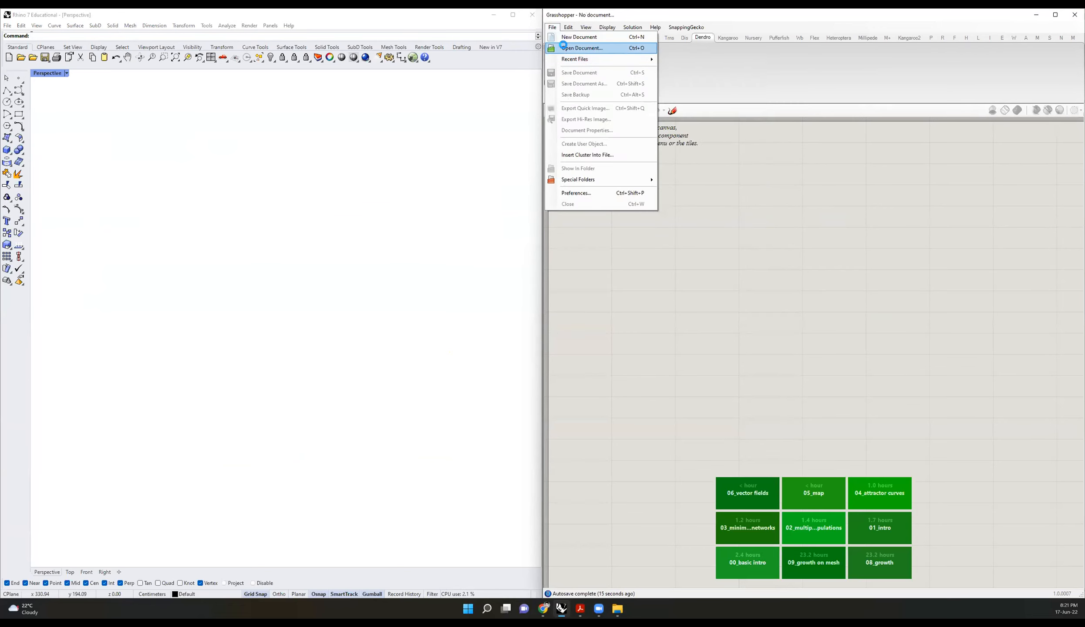
click(642, 171)
click(675, 186)
scroll(676, 188, down, 1)
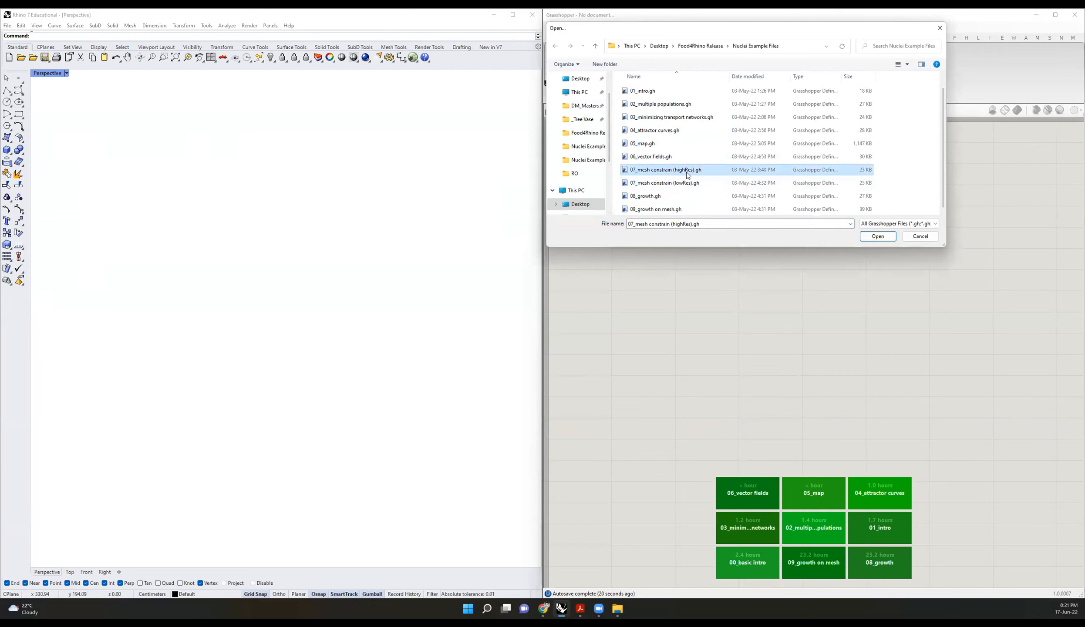
click(666, 183)
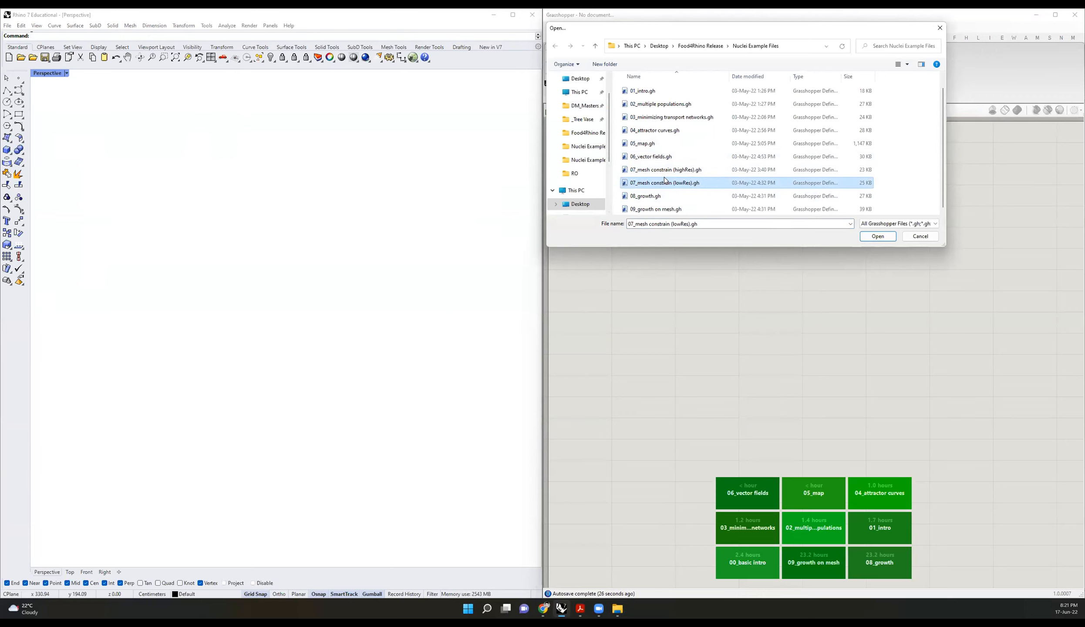
double_click(665, 183)
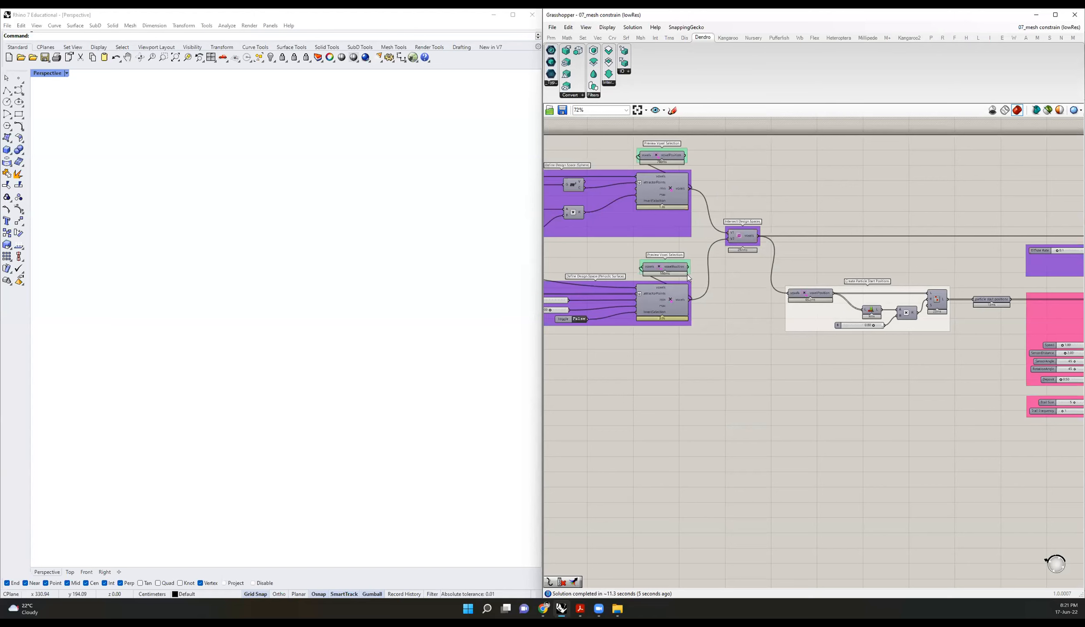
Step: Select the point parameter fed by the Periodic Surface Points script and inspect its gyroid points in the viewport
scroll(754, 272, down, 5)
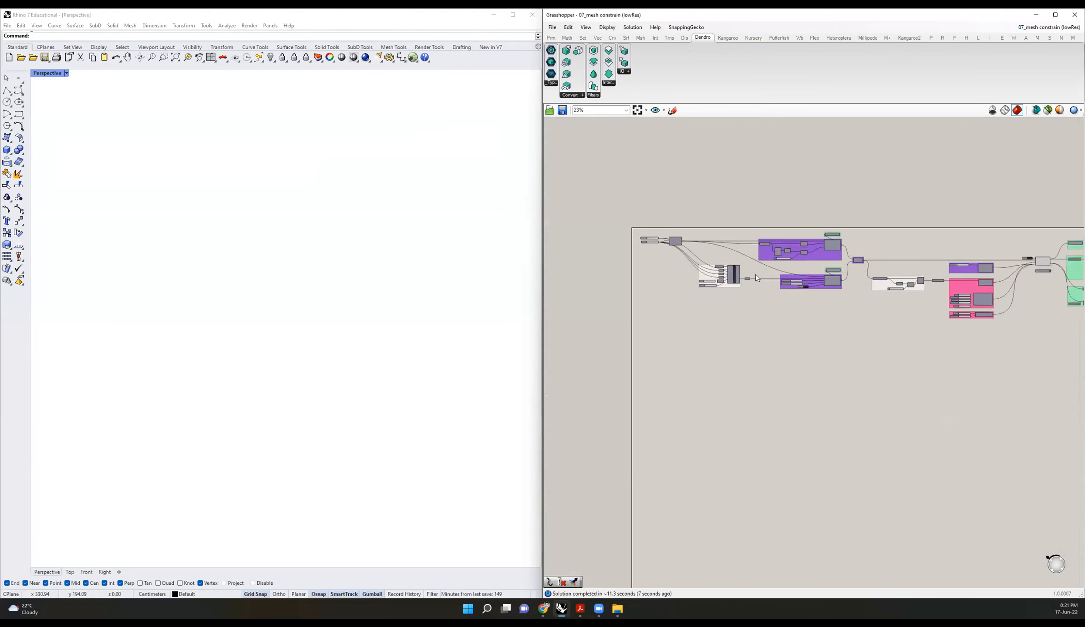
scroll(757, 278, up, 6)
click(713, 291)
right_drag(272, 273, 343, 192)
scroll(295, 239, up, 7)
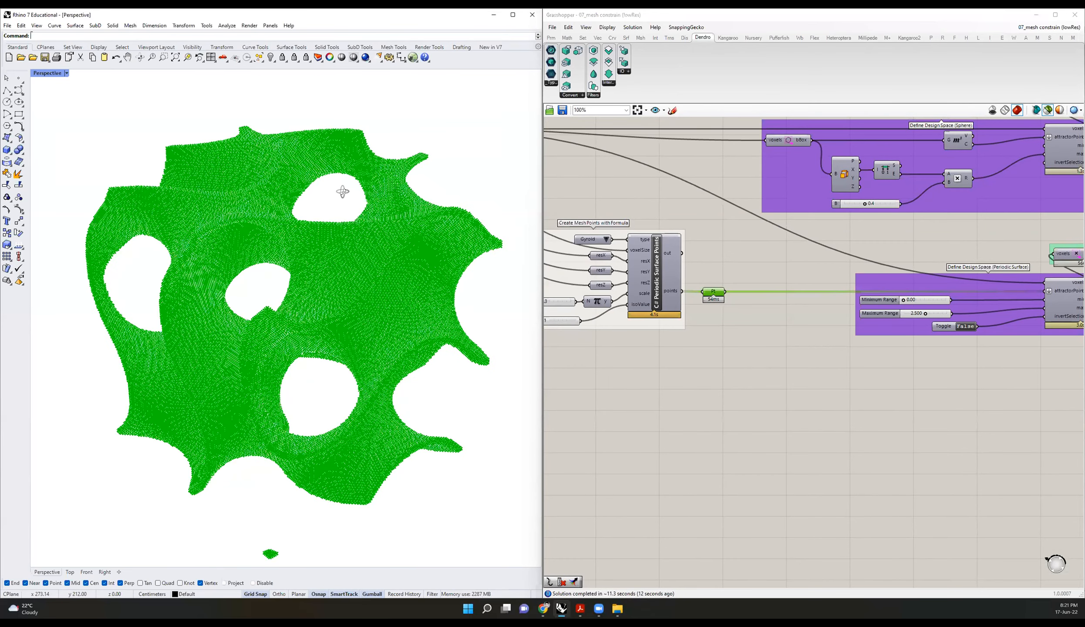
scroll(757, 286, down, 2)
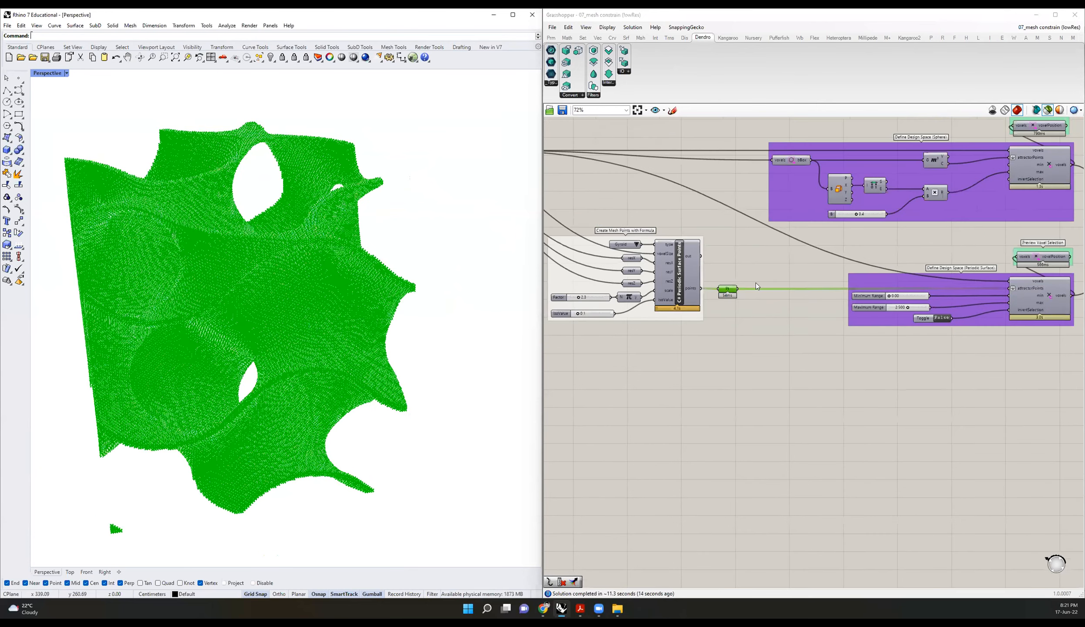
scroll(756, 287, down, 2)
scroll(714, 261, up, 6)
click(698, 256)
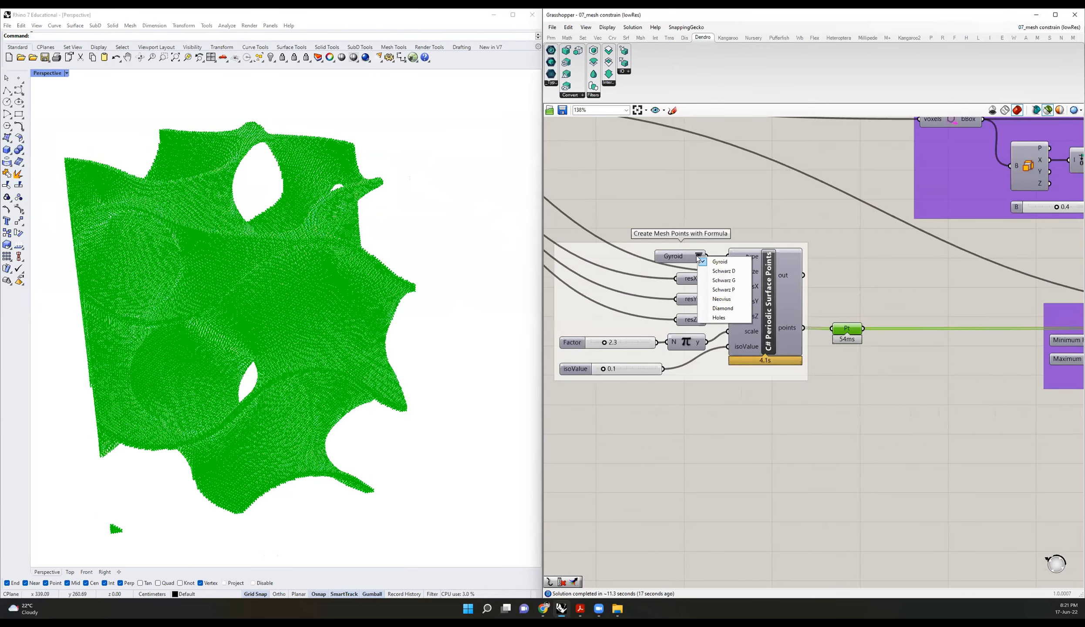
click(725, 271)
Step: Duplicate the Create Mesh Points with Formula group with its point parameter and place the copy below the original
scroll(798, 344, down, 4)
drag(798, 345, 647, 253)
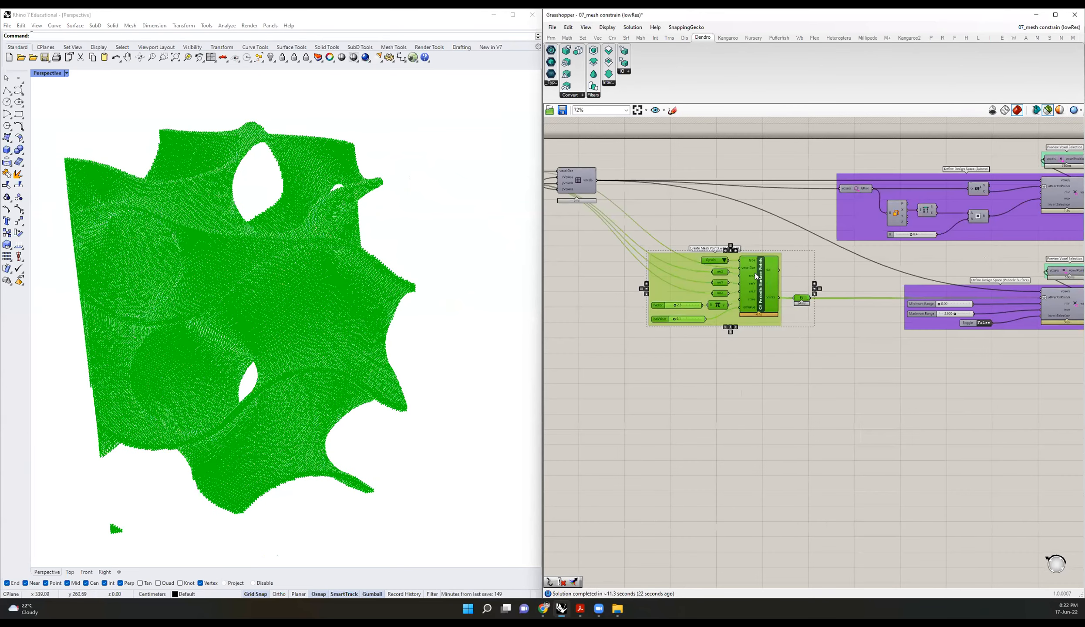
key(ctrl+c)
key(ctrl+v)
drag(755, 278, 767, 424)
click(827, 356)
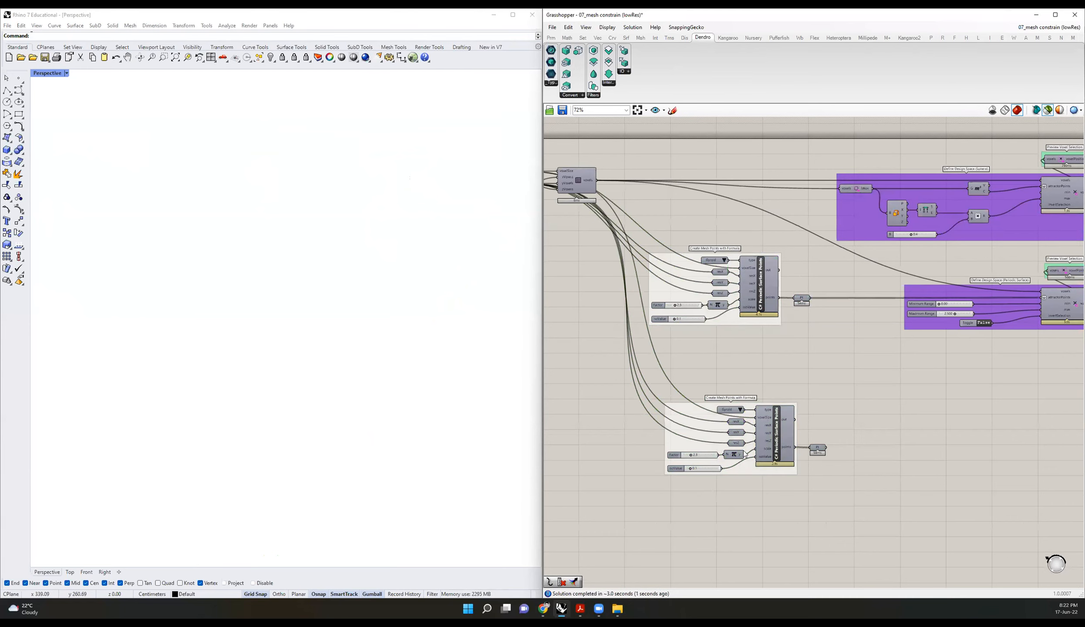
Step: Set the duplicated group's surface type to Schwarz D and inspect the resulting point cloud
scroll(745, 454, up, 5)
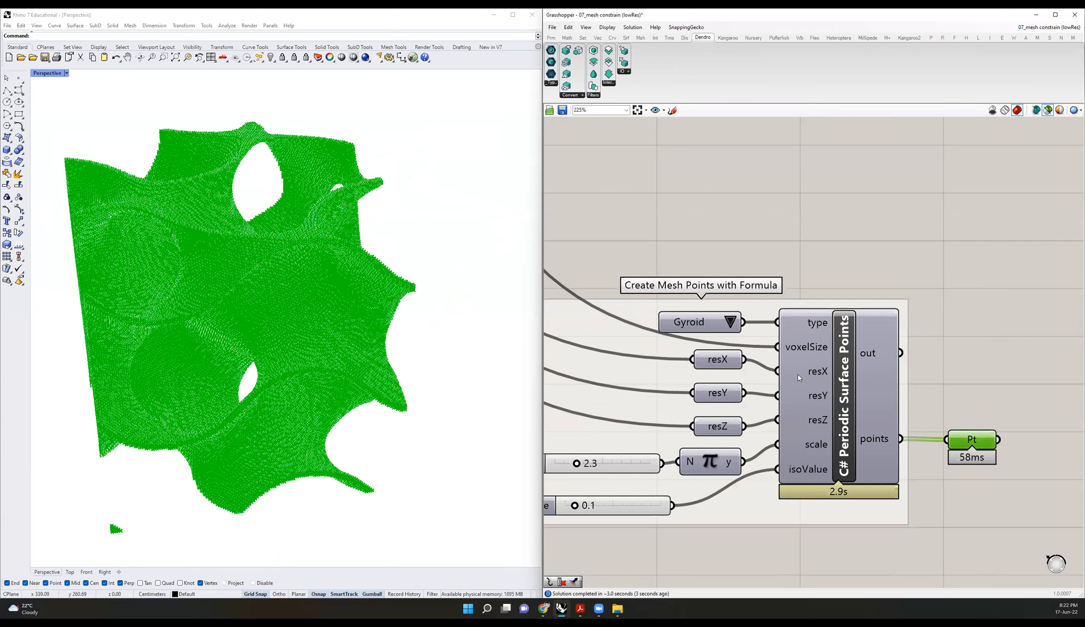
click(732, 322)
click(758, 337)
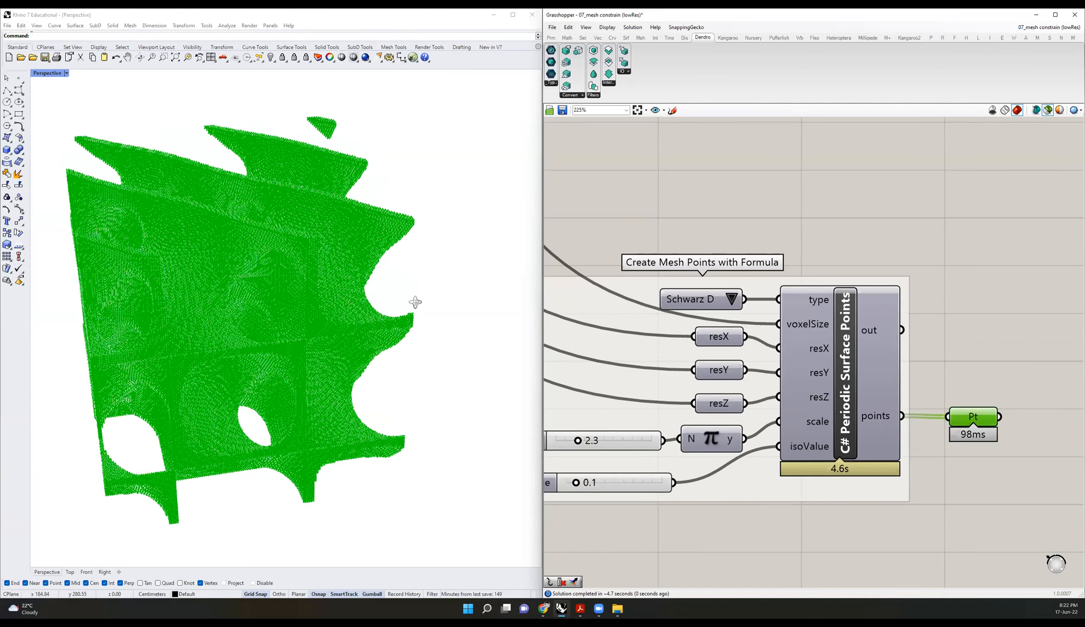
right_drag(415, 302, 264, 258)
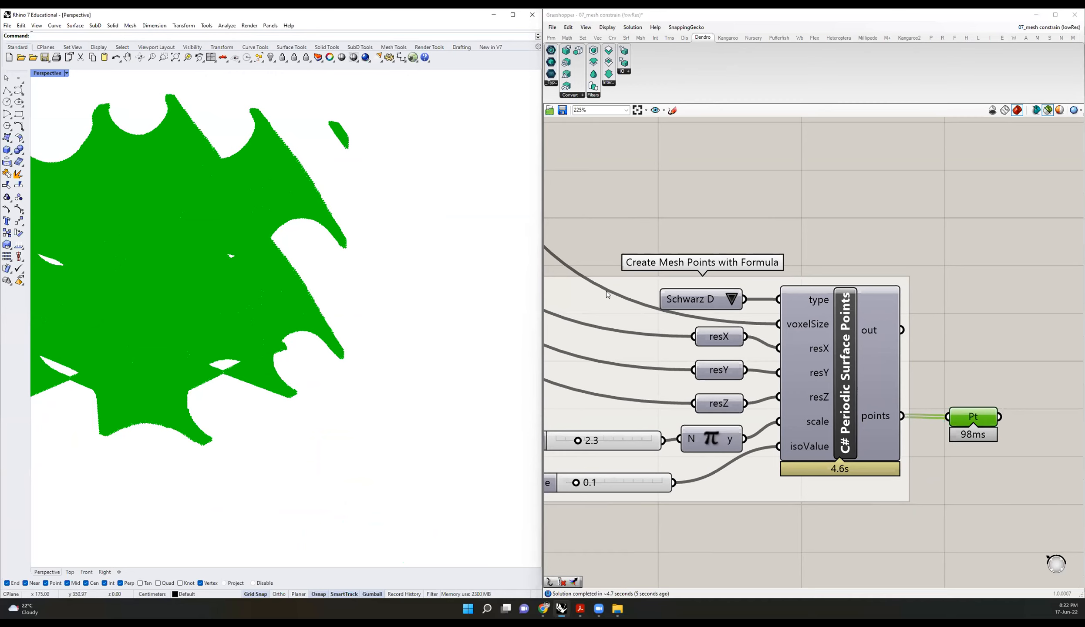
Step: Delete the duplicated Schwarz D mesh points group together with its point parameter
scroll(606, 291, down, 4)
drag(860, 412, 539, 277)
key(Delete)
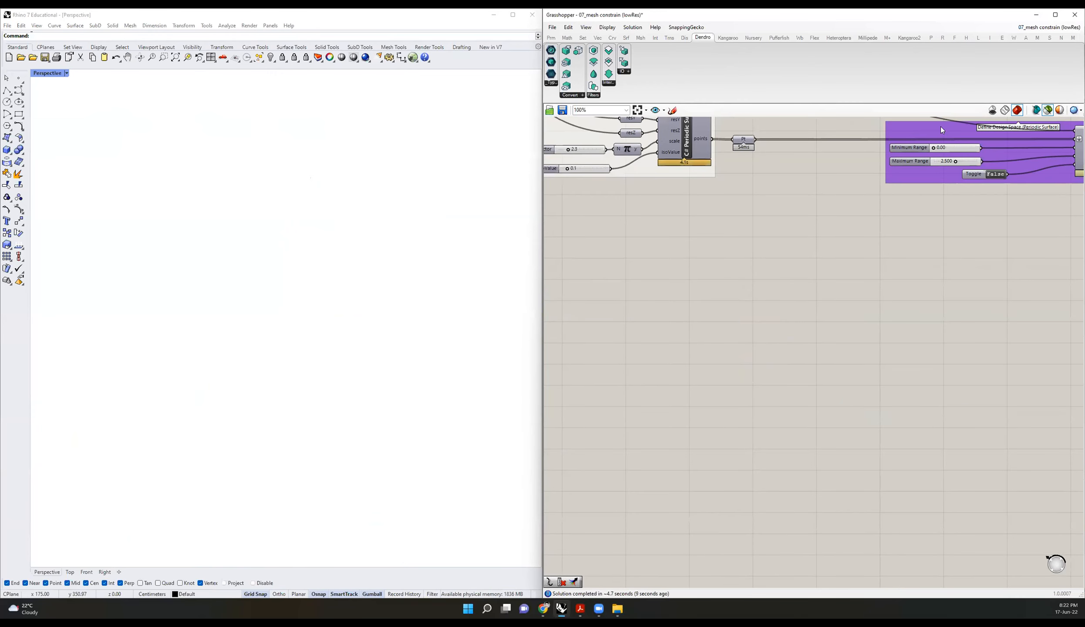
Step: Preview the original Gyroid group's point parameter on its own and examine the surface points from several angles
click(743, 139)
click(353, 289)
click(368, 285)
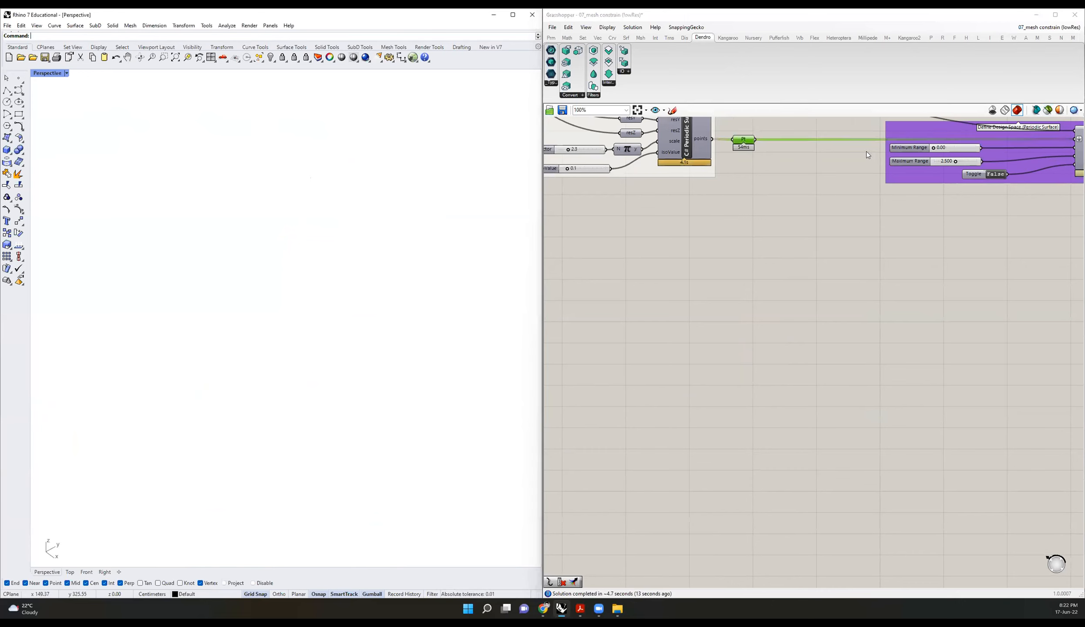
click(1048, 110)
scroll(418, 283, down, 6)
right_drag(405, 252, 345, 273)
scroll(348, 265, up, 5)
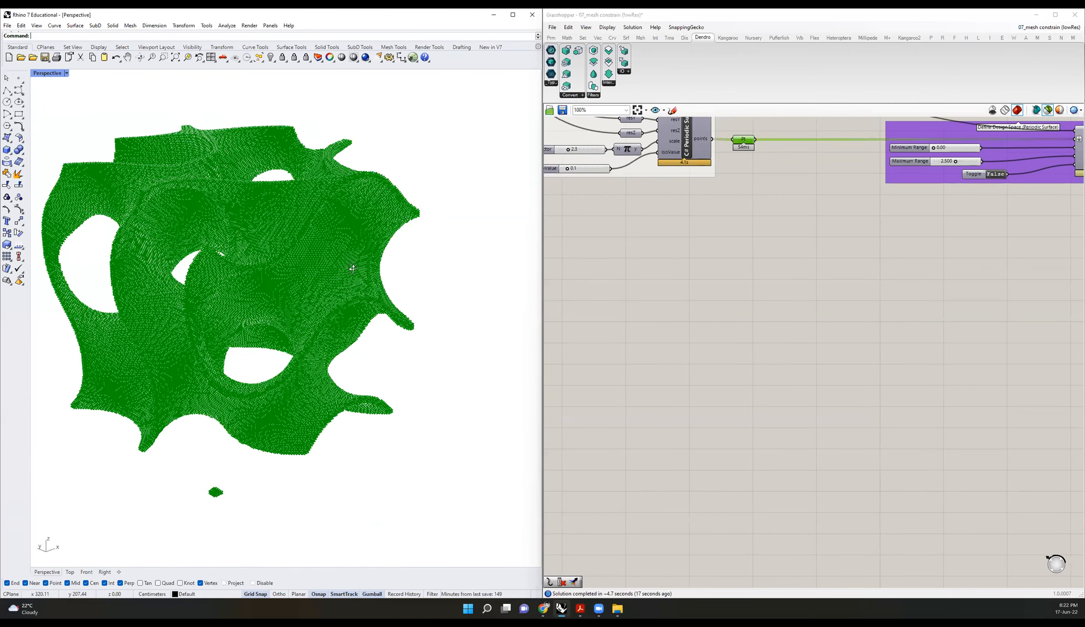
right_drag(845, 346, 846, 353)
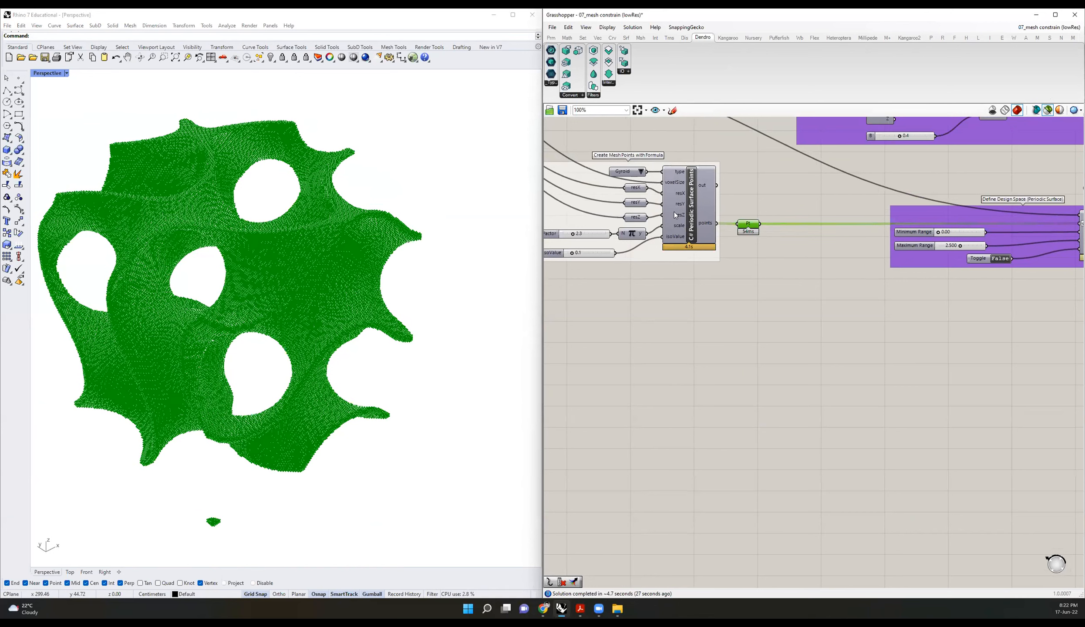
mouse_move(676, 215)
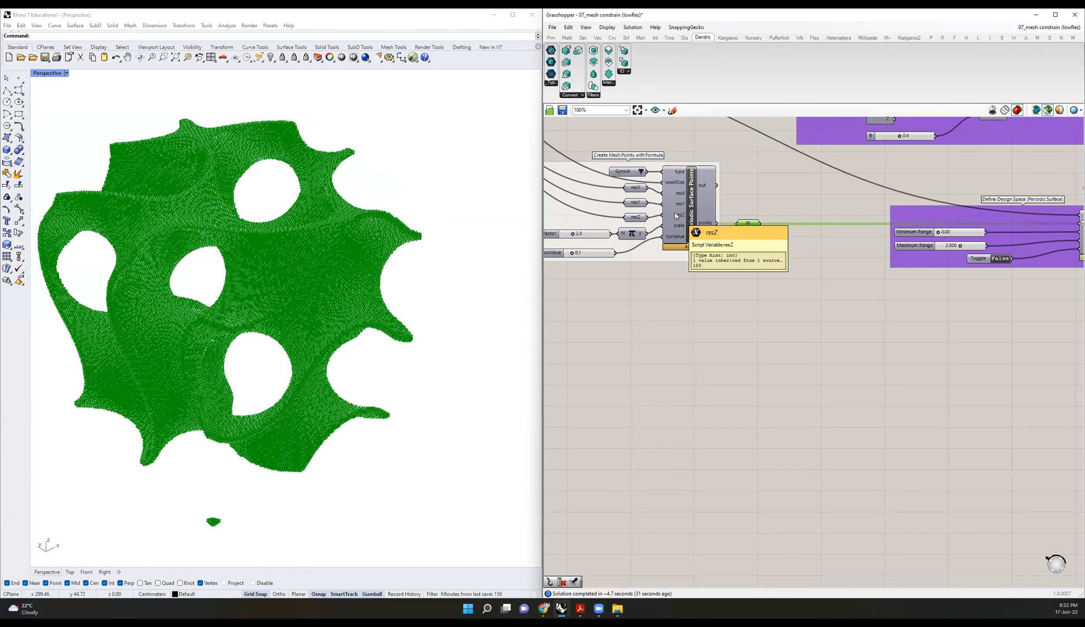
scroll(677, 218, down, 3)
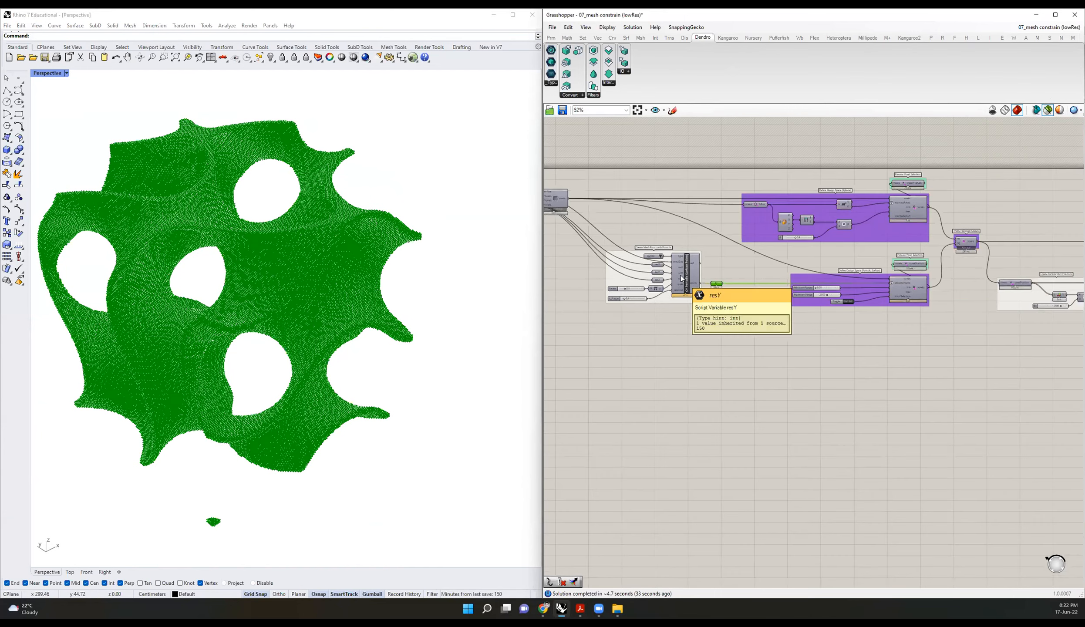
right_drag(267, 206, 352, 233)
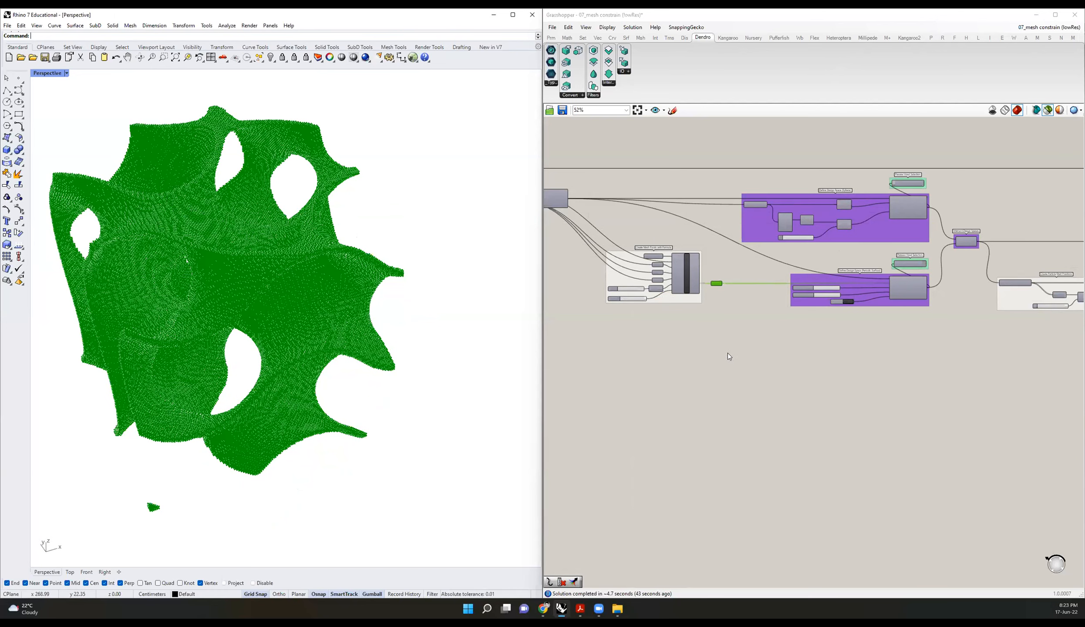
Step: Place a Mesh Attractor for Voxel component below the periodic surface design space, and remove it again
scroll(887, 220, up, 3)
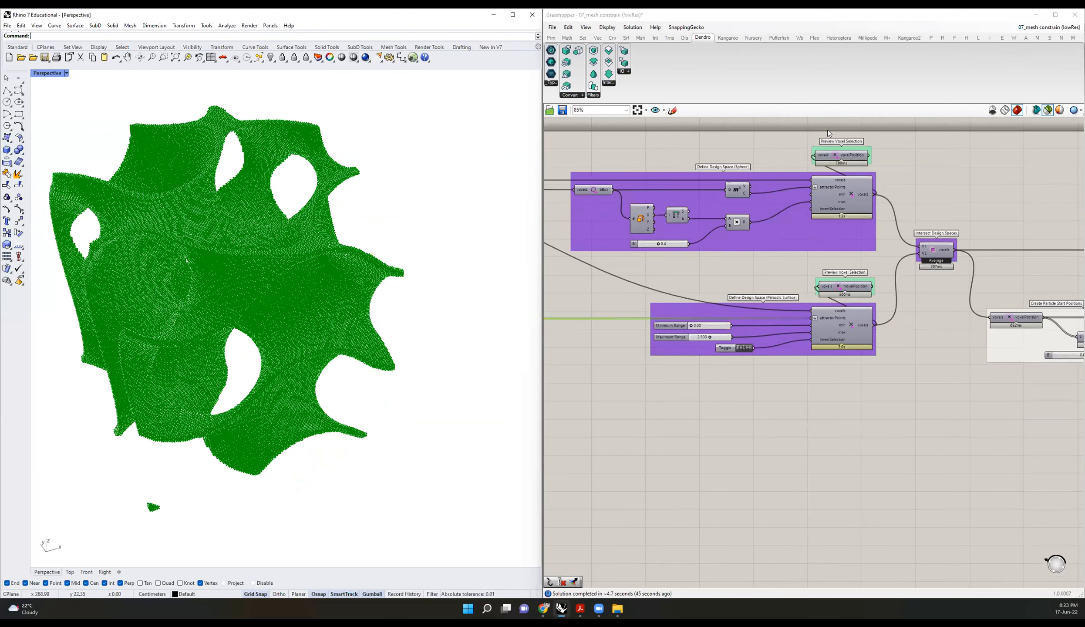
ctrl+alt+click(852, 191)
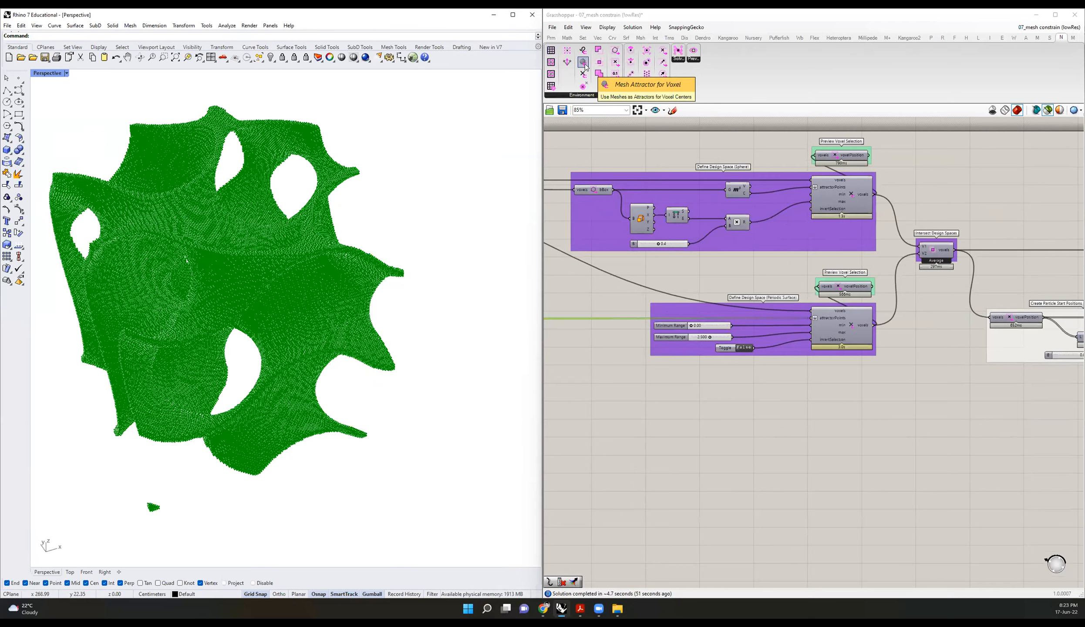
drag(584, 62, 759, 371)
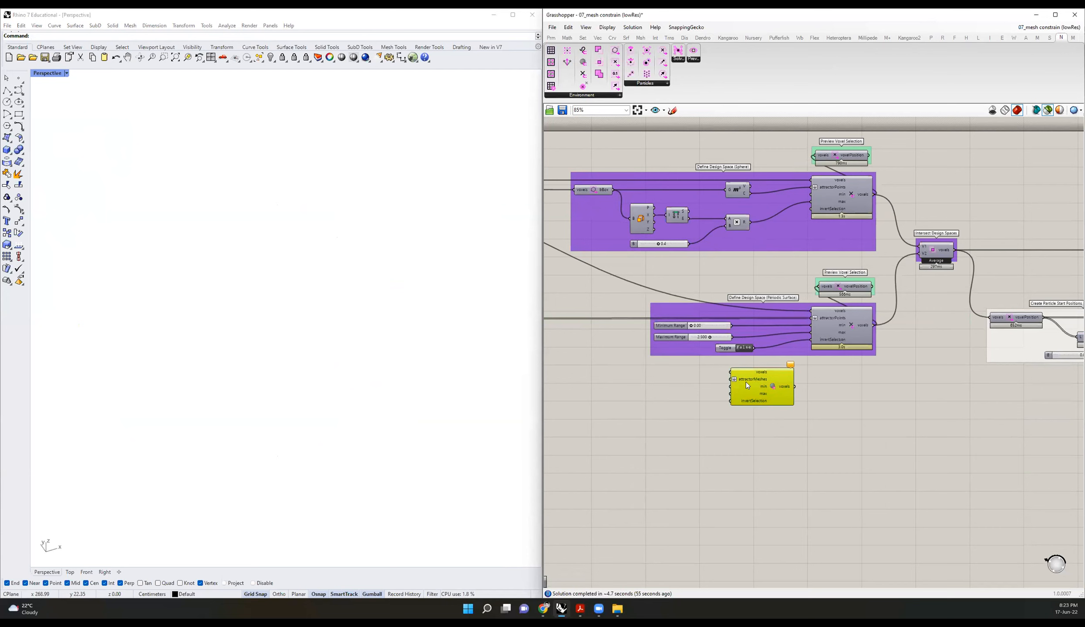
key(Delete)
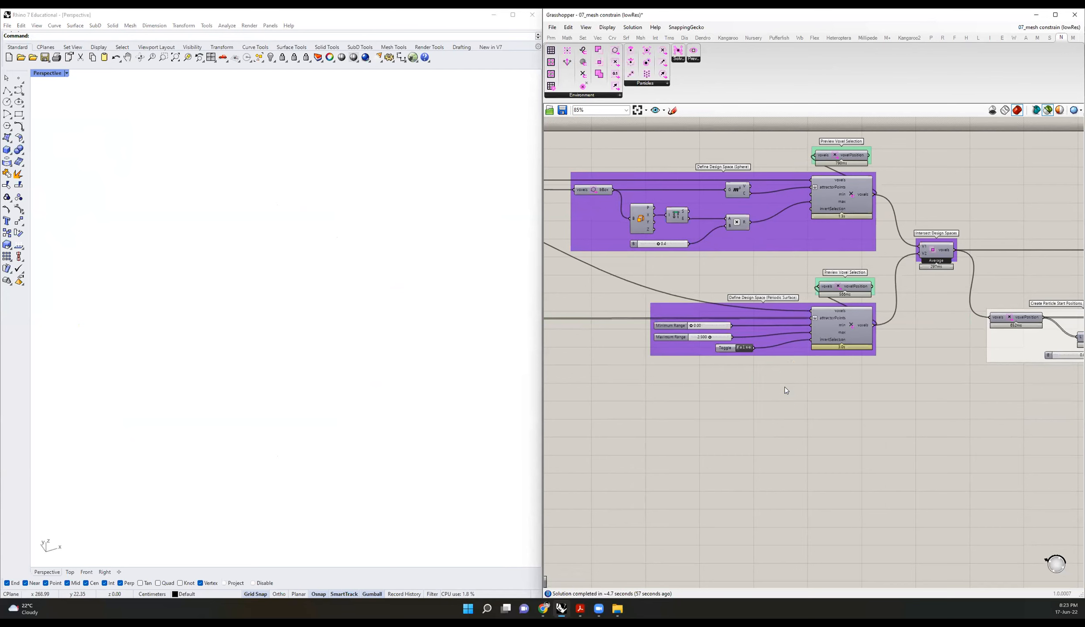
Step: Start the particle simulation with its timer and the reset toggle set to False
mouse_move(834, 320)
click(834, 320)
scroll(818, 215, down, 5)
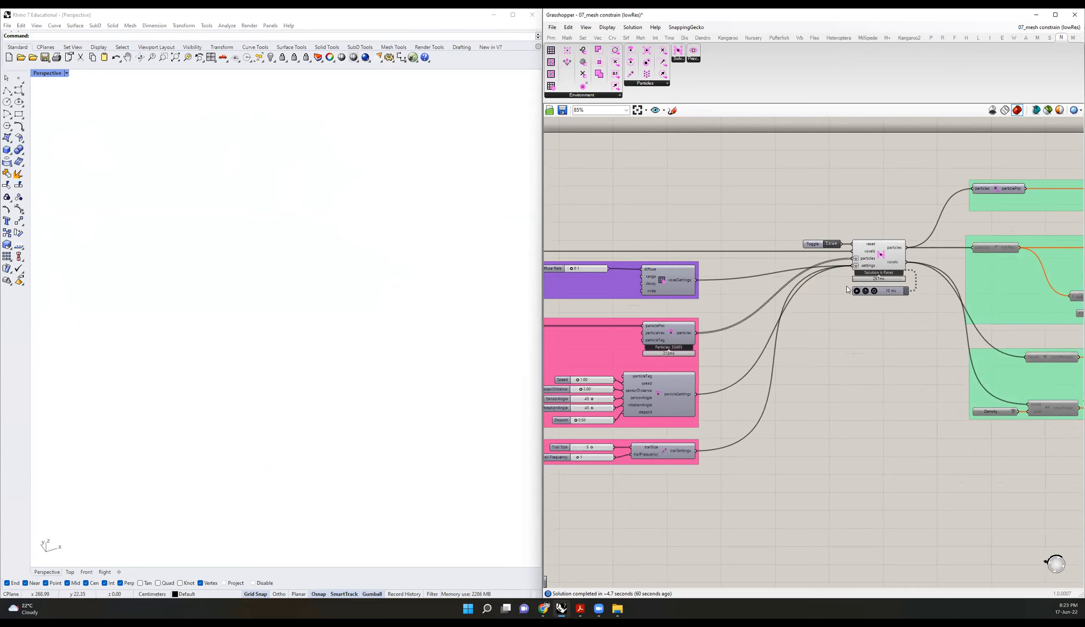
right_drag(285, 300, 275, 259)
click(858, 291)
scroll(856, 223, down, 5)
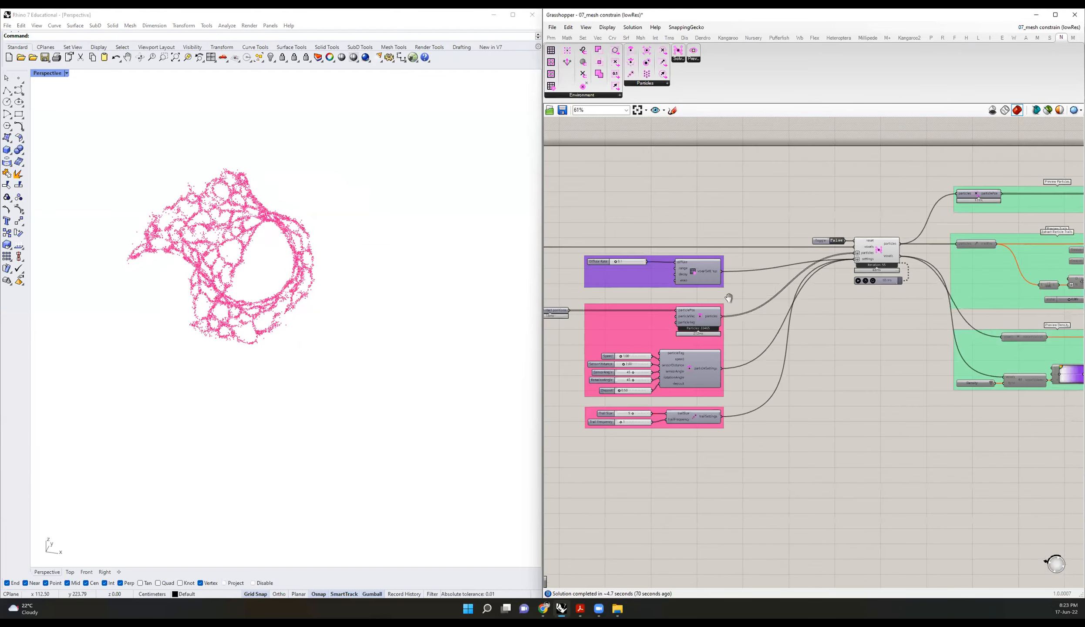
Step: Turn on the preview of the periodic surface's Preview Voxel Selection component and inspect the selected voxels
right_drag(704, 230, 775, 361)
scroll(775, 361, up, 6)
scroll(775, 364, down, 3)
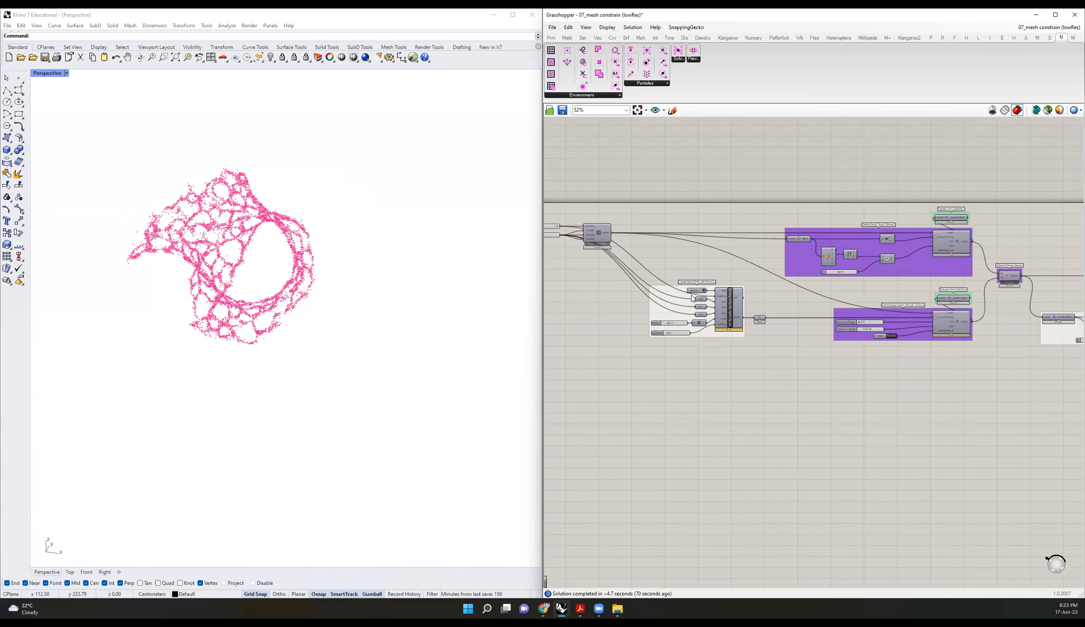
scroll(925, 327, up, 7)
scroll(662, 337, down, 3)
right_drag(975, 295, 766, 323)
right_click(749, 297)
click(765, 311)
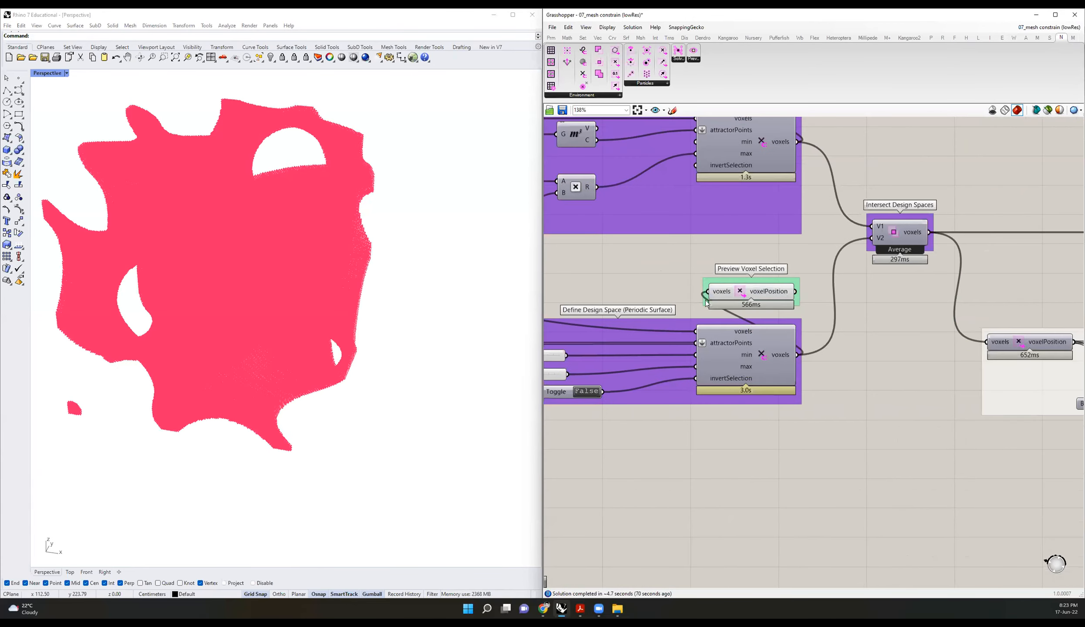
right_drag(375, 249, 403, 271)
scroll(414, 288, up, 8)
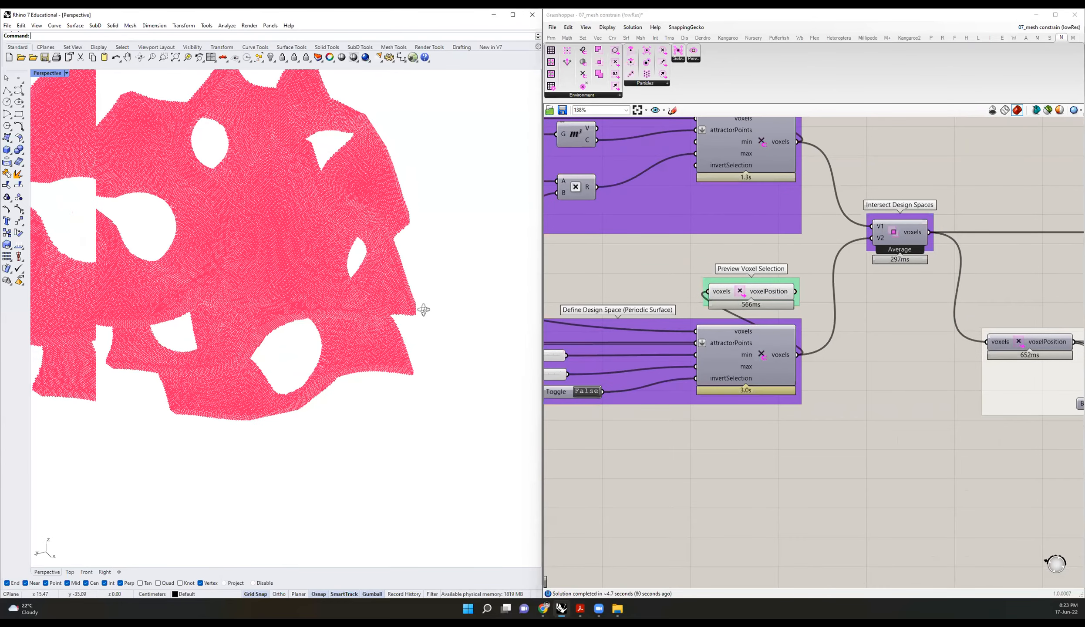
Step: Raise the Maximum Range of the periodic surface design space, trying 3.295 before setting it to 5
right_drag(628, 332, 757, 304)
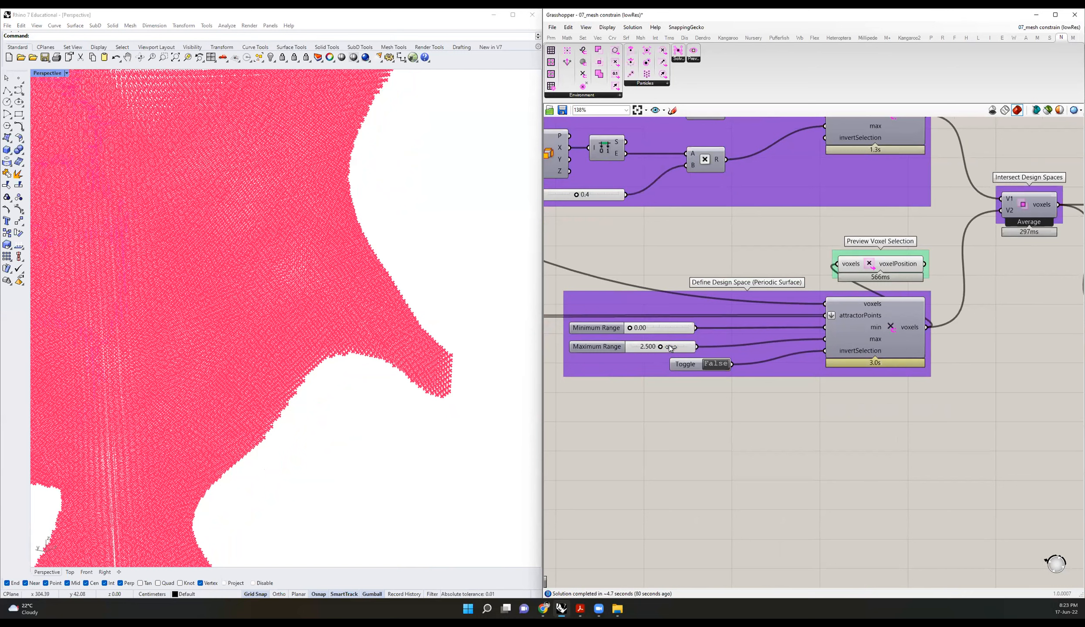
drag(671, 349, 671, 348)
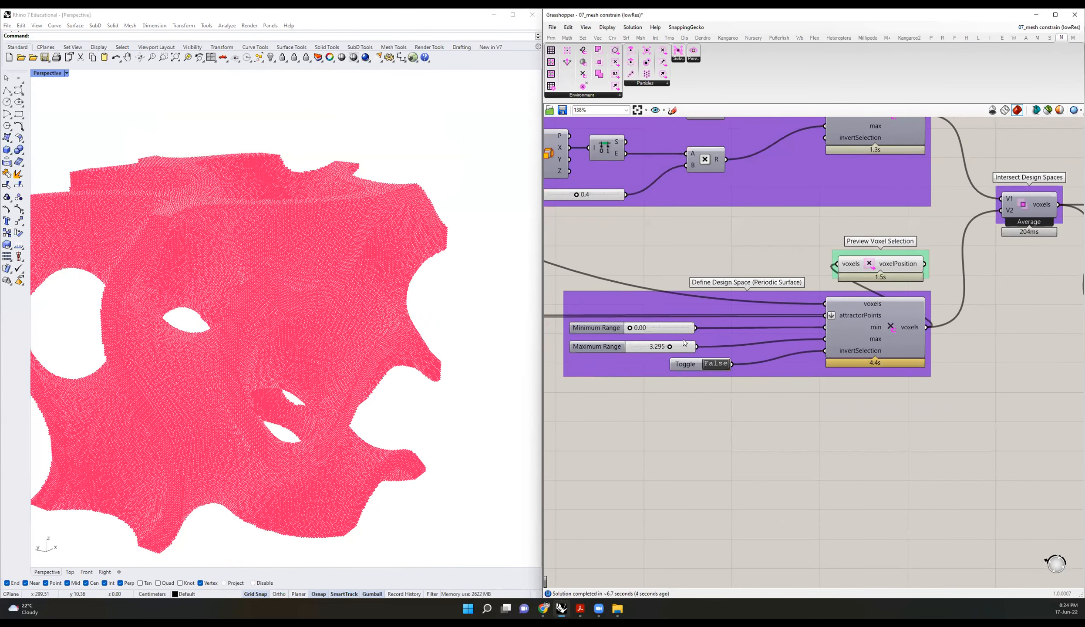
double_click(674, 347)
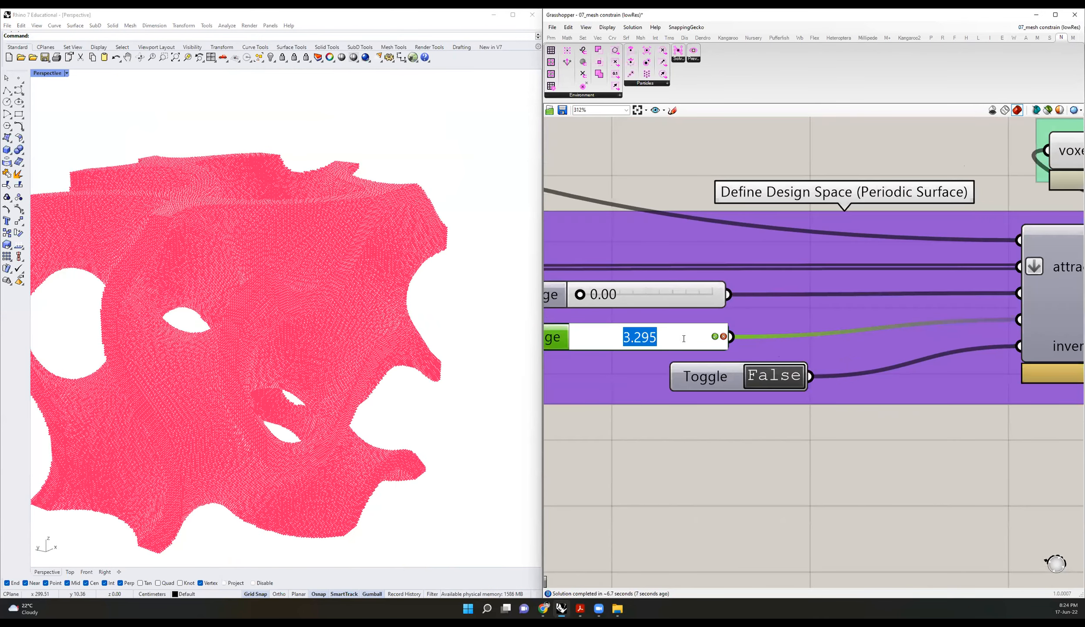
text(5)
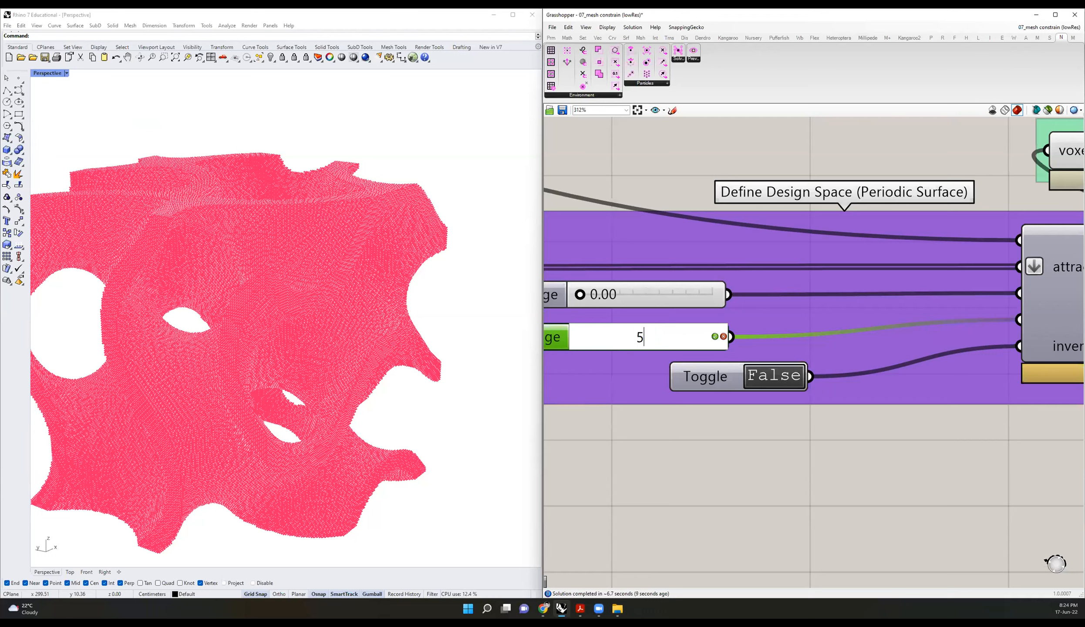
key(Return)
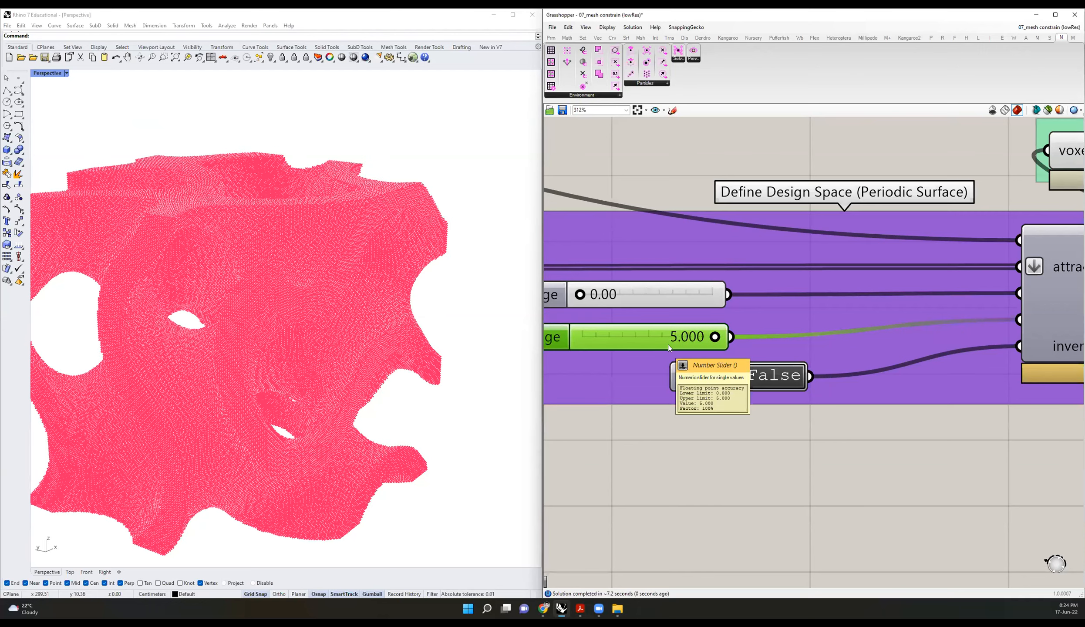
Step: Reset the particle simulation by switching the solver's reset toggle to True
right_drag(793, 354, 770, 370)
scroll(769, 357, down, 5)
right_drag(997, 348, 593, 341)
right_drag(1014, 324, 760, 352)
right_drag(1032, 301, 749, 310)
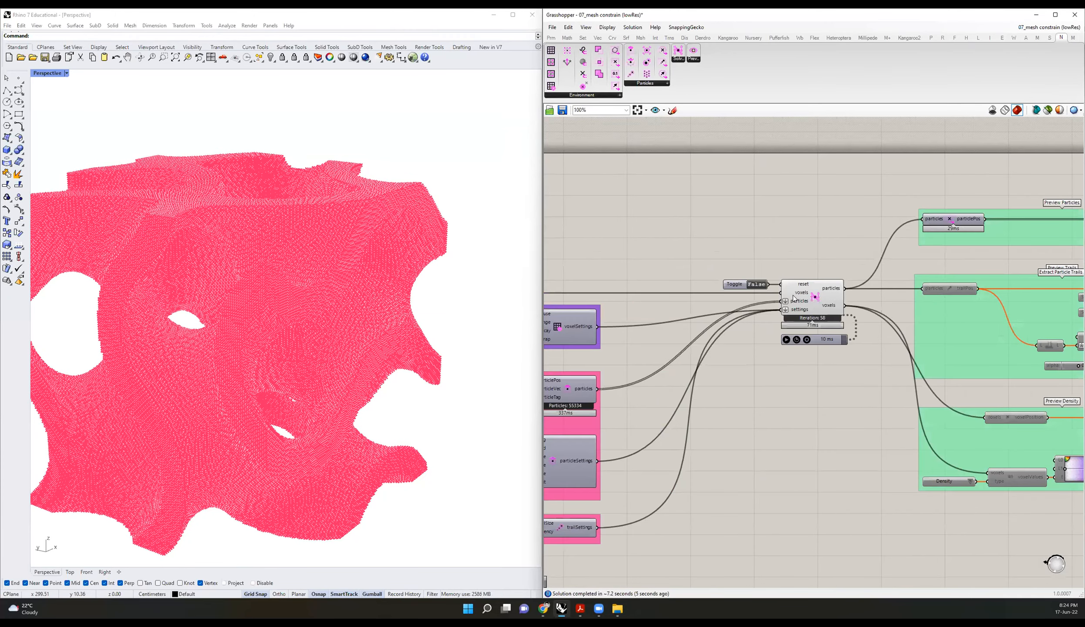
scroll(883, 291, down, 4)
right_drag(585, 315, 831, 298)
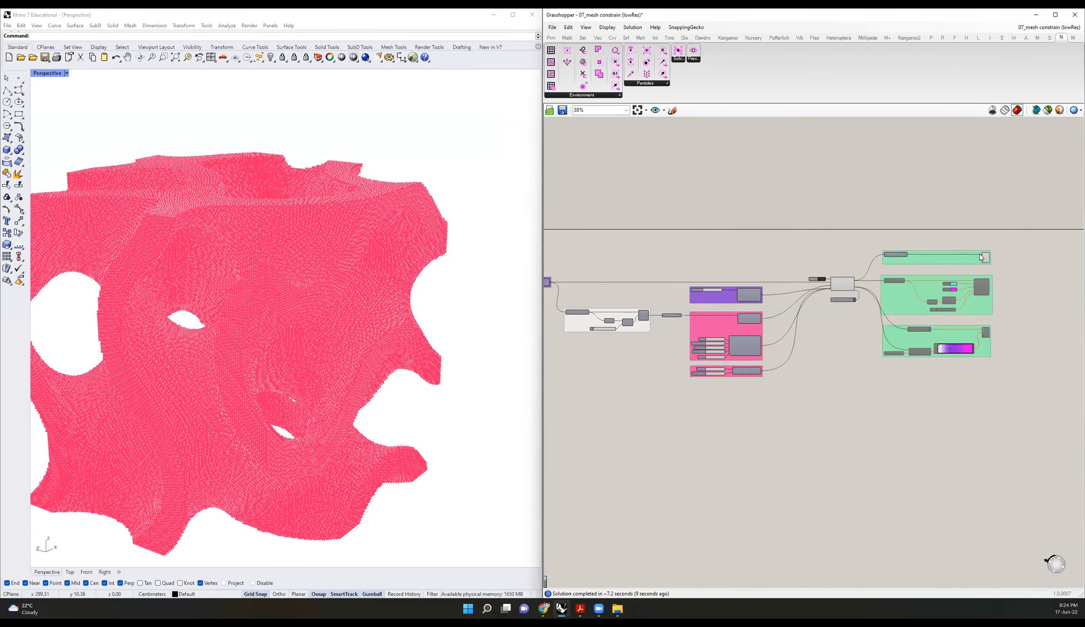
scroll(981, 257, up, 4)
click(629, 314)
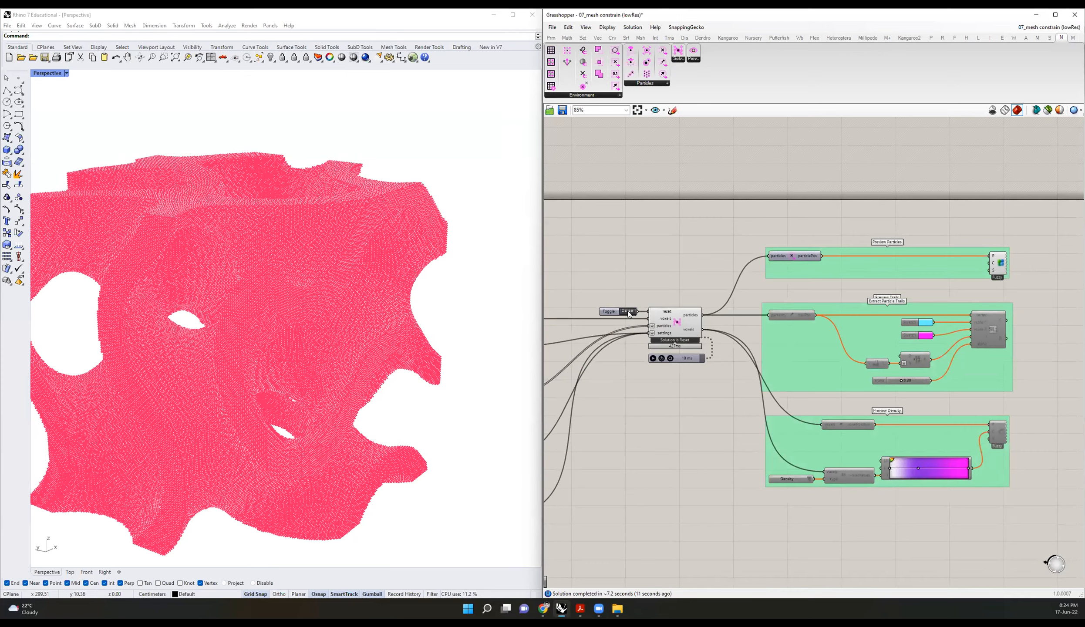
Step: Turn off the preview of the design space, start position and particle settings components together
scroll(937, 330, down, 5)
drag(798, 427, 644, 311)
middle_click(721, 287)
click(748, 260)
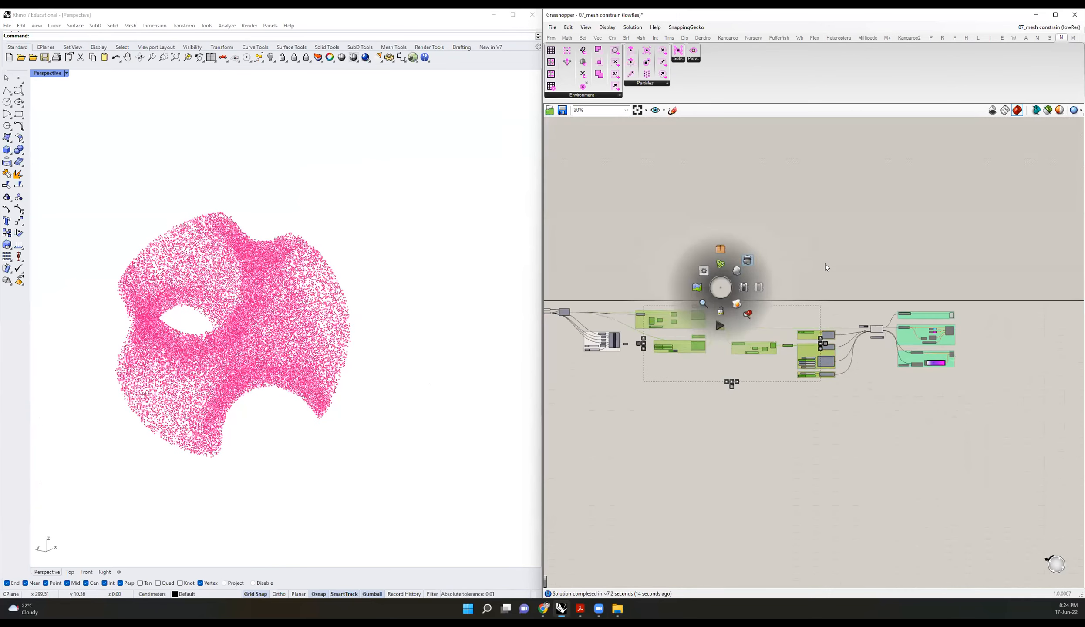
click(825, 264)
Step: Run the particle simulation with the reset toggle at False, inspect the particle network, and pause the timer
scroll(923, 318, up, 5)
right_drag(308, 237, 466, 265)
scroll(324, 279, up, 3)
right_drag(323, 279, 702, 421)
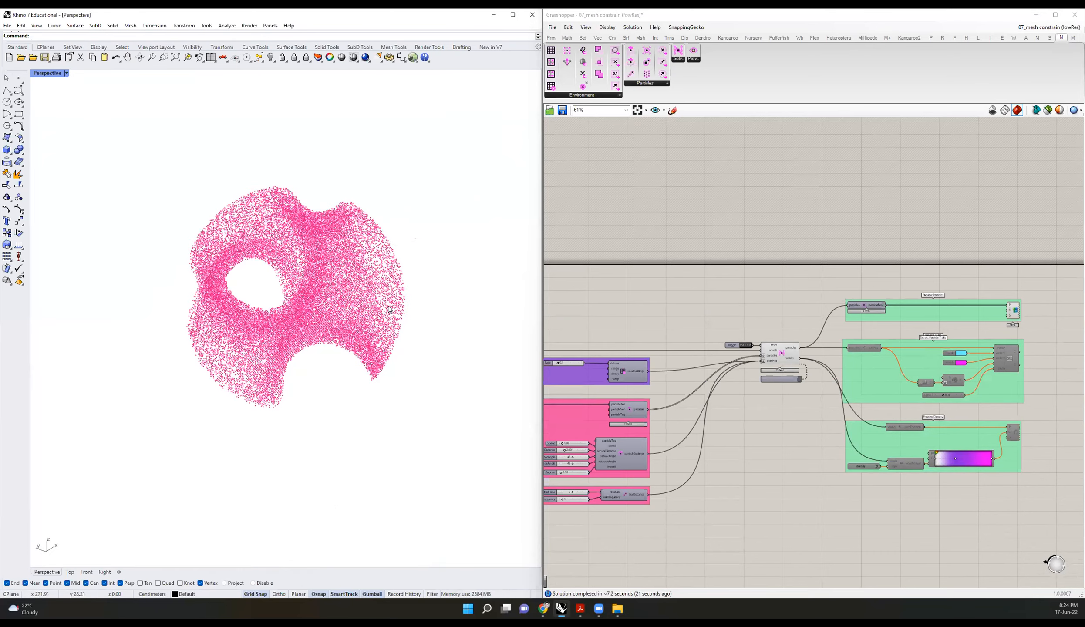
scroll(792, 358, up, 5)
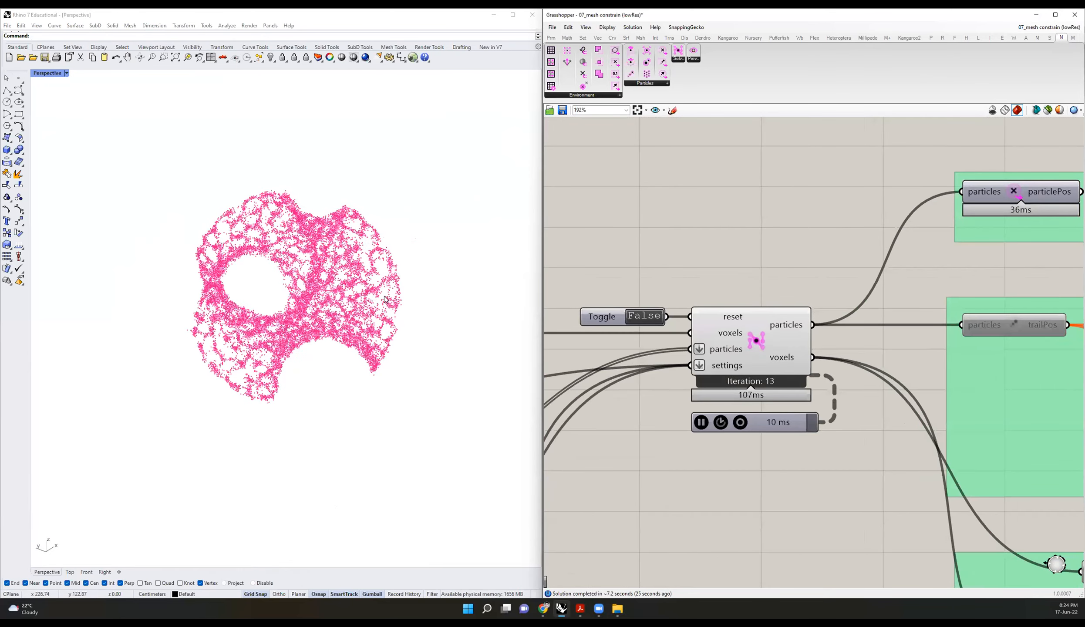
right_drag(312, 212, 404, 349)
scroll(399, 353, up, 5)
scroll(421, 286, up, 4)
right_drag(421, 286, 178, 230)
scroll(309, 233, down, 8)
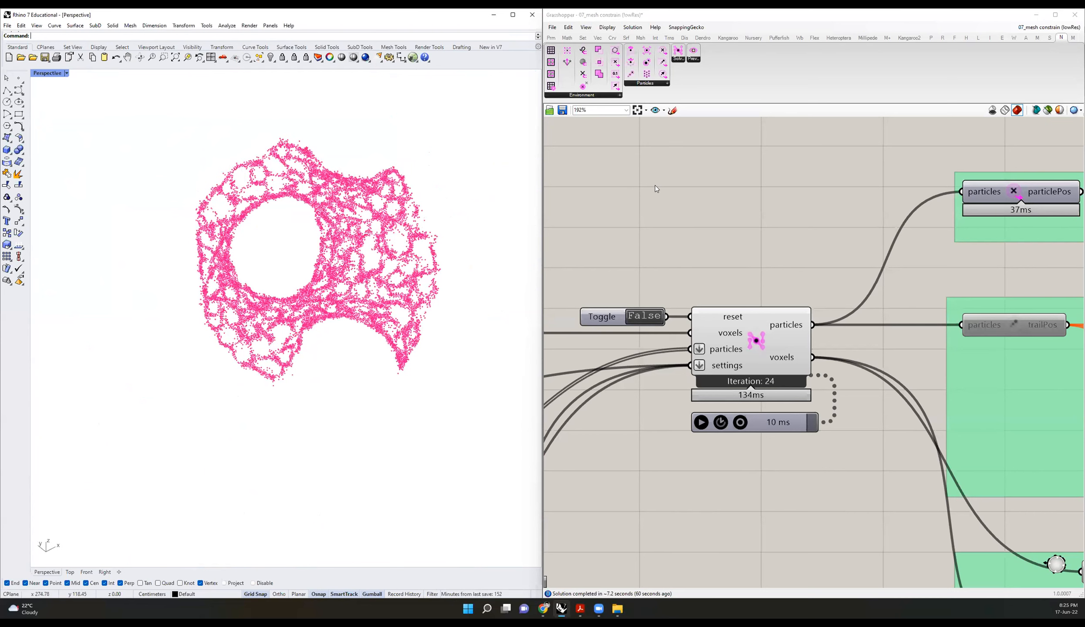
Step: Turn off the particle cloud preview and enable all components in the Preview Density group
scroll(634, 226, down, 5)
right_drag(617, 282, 709, 277)
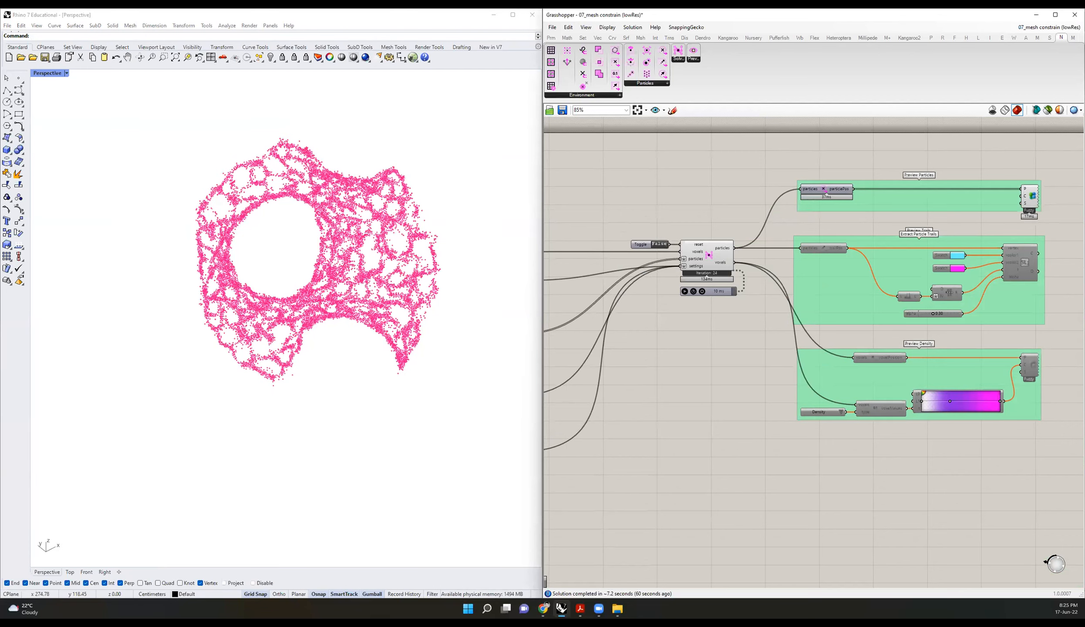
click(1036, 215)
right_drag(1029, 374, 748, 286)
drag(894, 402, 609, 287)
scroll(755, 313, down, 3)
middle_click(610, 287)
click(633, 287)
click(928, 260)
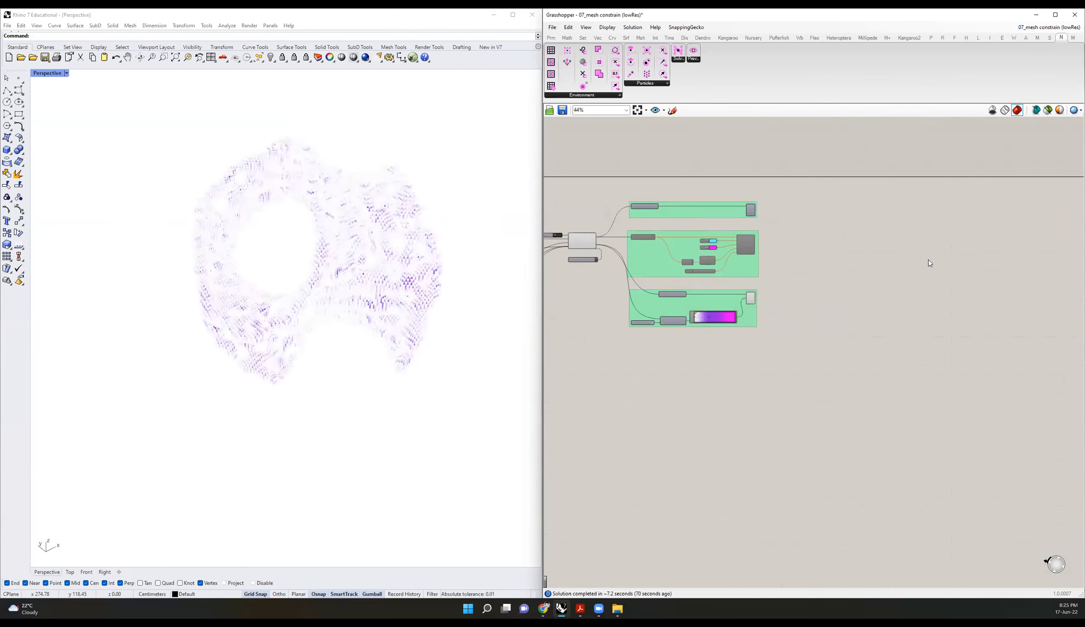
Step: Examine the voxel density cloud from several angles and at close range
scroll(662, 296, up, 4)
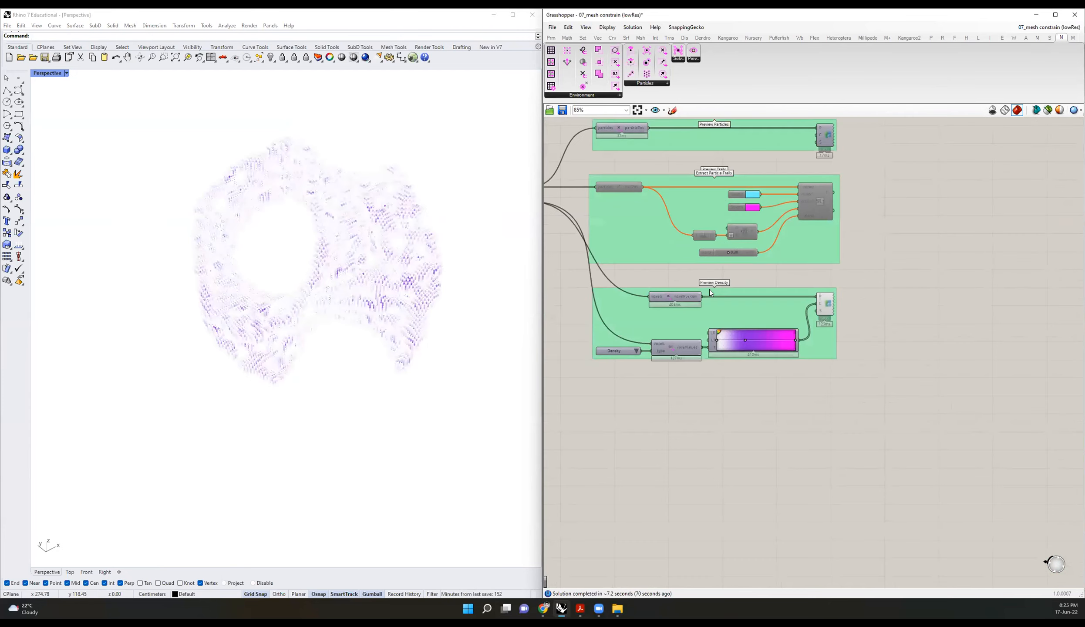
right_drag(407, 223, 397, 322)
scroll(247, 312, up, 8)
right_drag(330, 290, 427, 188)
scroll(426, 188, down, 11)
right_drag(427, 235, 383, 239)
scroll(383, 235, up, 8)
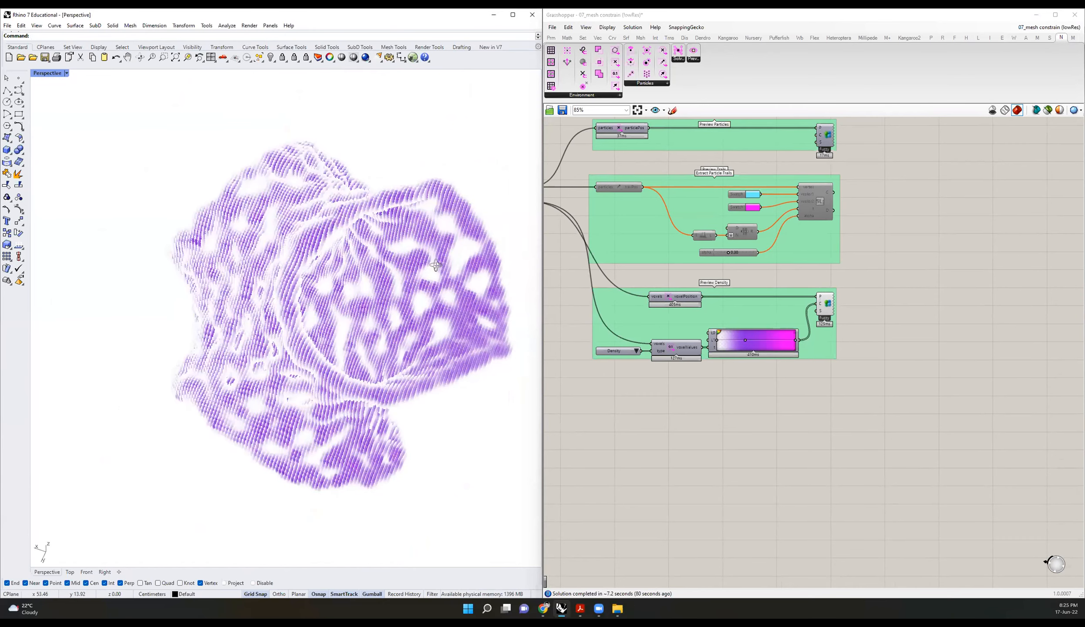
Step: Replace the density display with particle trails by hiding and disabling the Preview Density group and enabling the Extract Particle Trails group
right_click(829, 302)
click(849, 317)
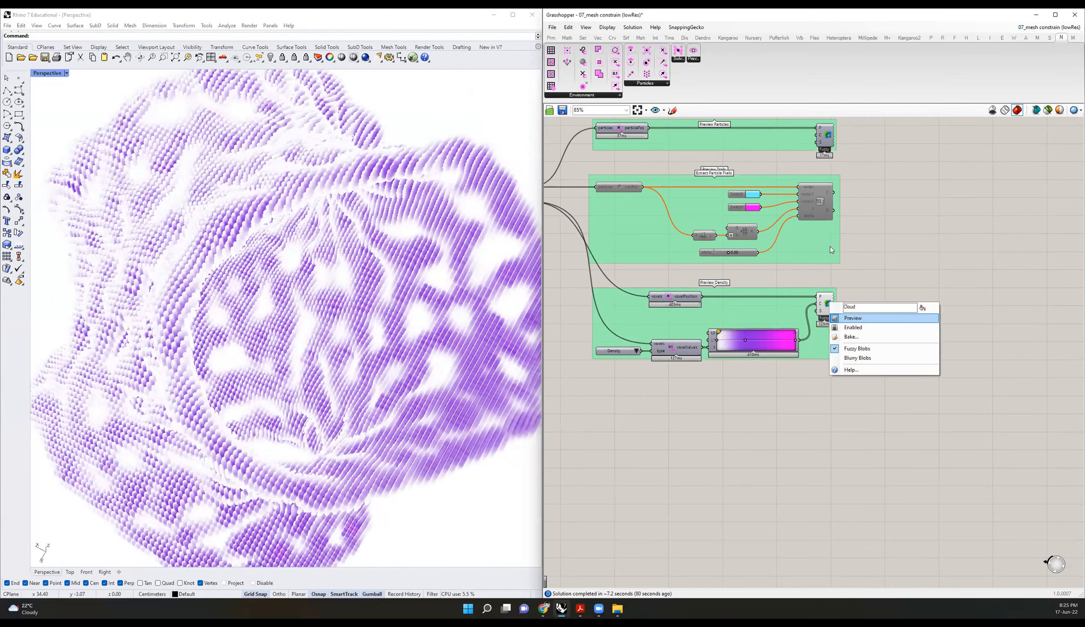
drag(911, 276, 619, 185)
middle_click(788, 249)
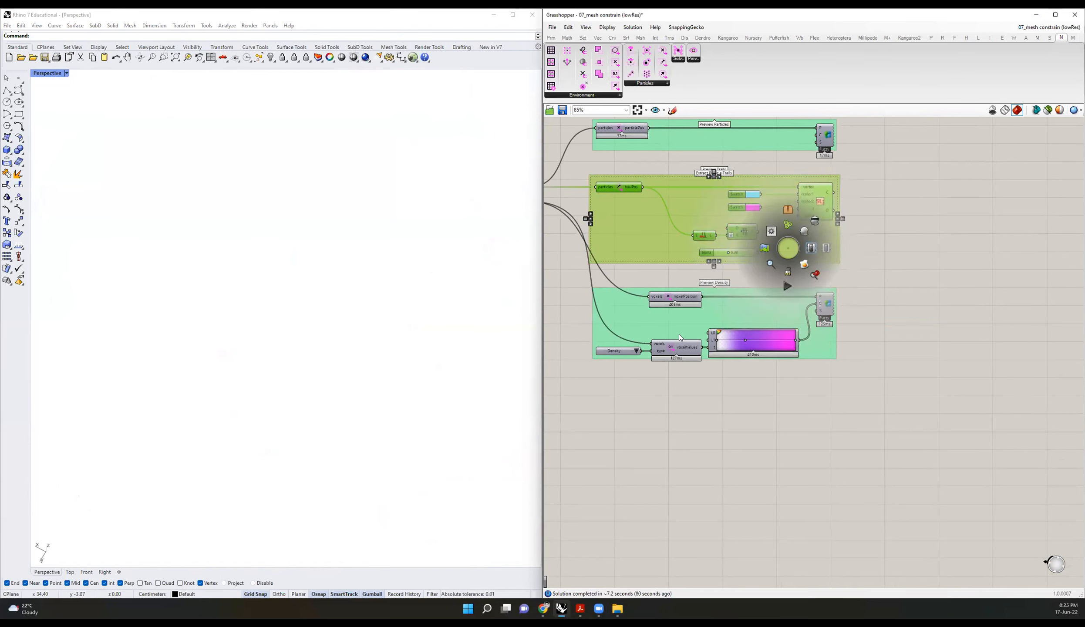
drag(679, 334, 1001, 413)
drag(892, 386, 604, 284)
middle_click(644, 290)
click(667, 301)
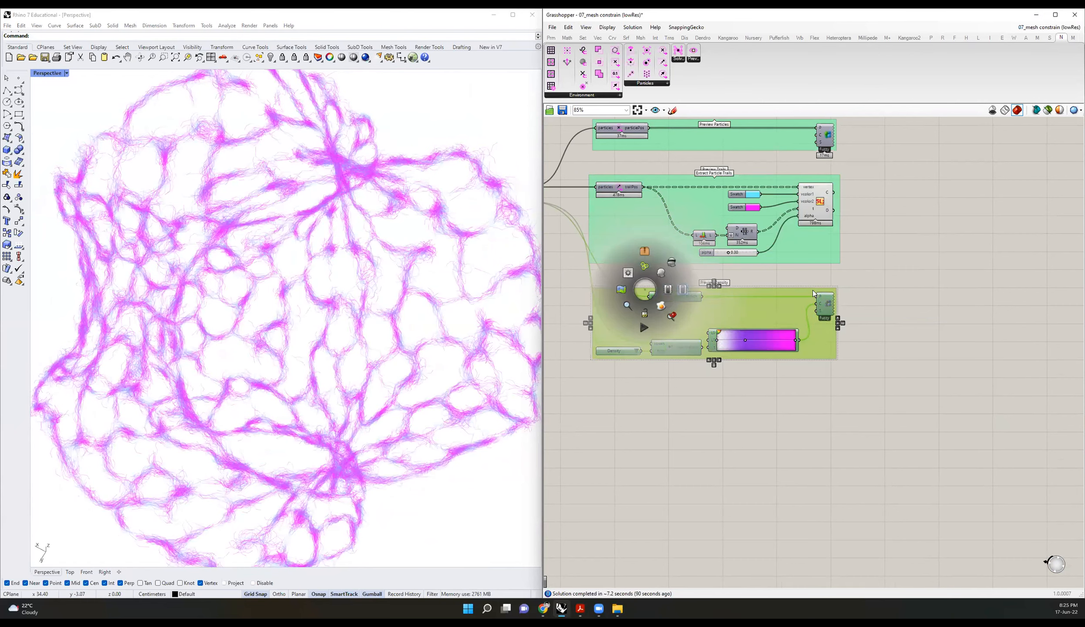
click(568, 314)
scroll(342, 340, down, 3)
right_drag(343, 340, 529, 295)
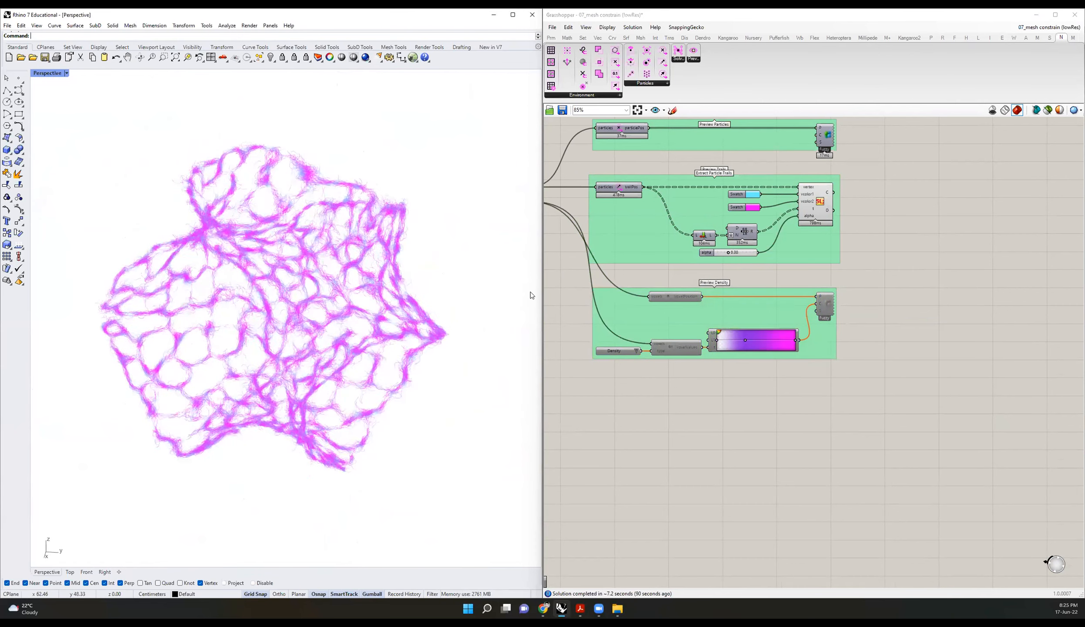
Step: Open the Grasshopper definition 07_mesh constrain (highRes)
click(553, 27)
click(566, 49)
click(683, 193)
double_click(685, 181)
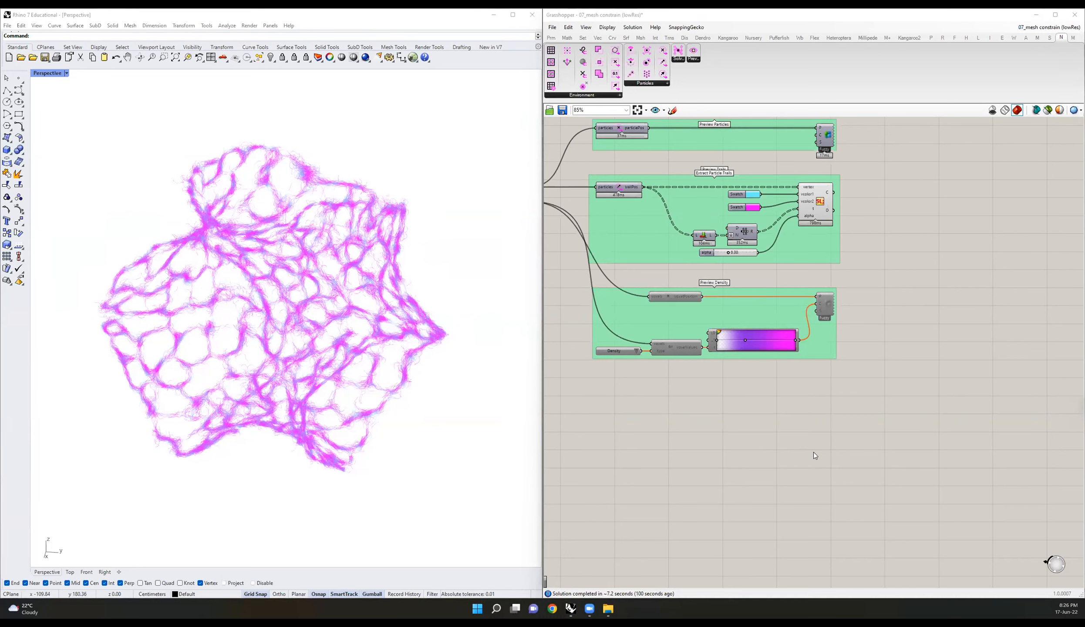
key(Home)
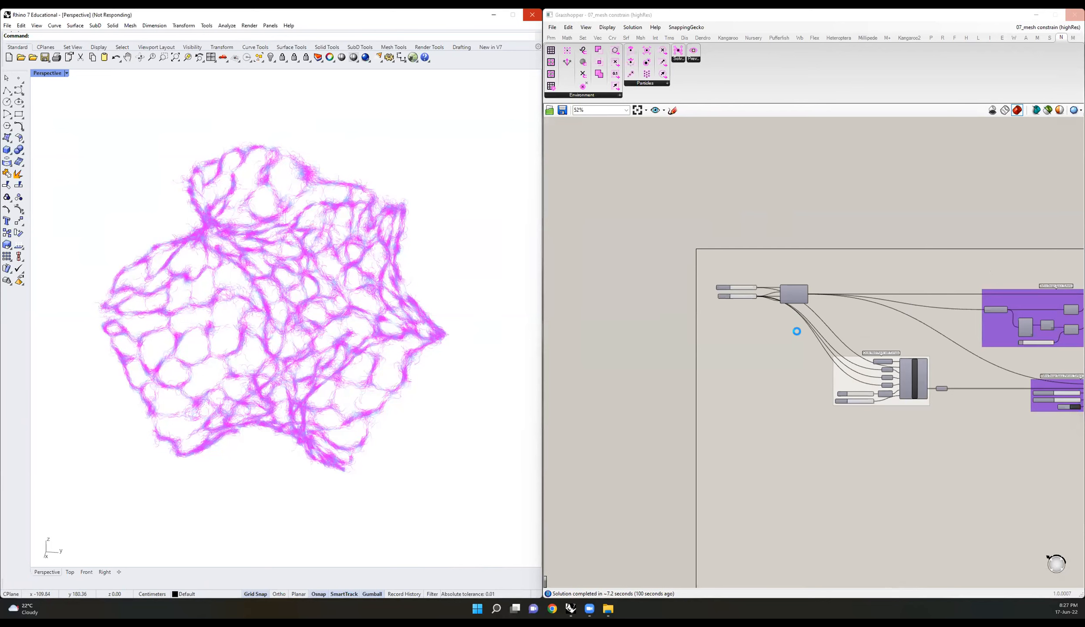
Step: Run the high-resolution particle simulation with the solver's reset toggle at False, and pause the timer once a network has formed
right_drag(808, 339, 643, 343)
right_drag(926, 341, 664, 348)
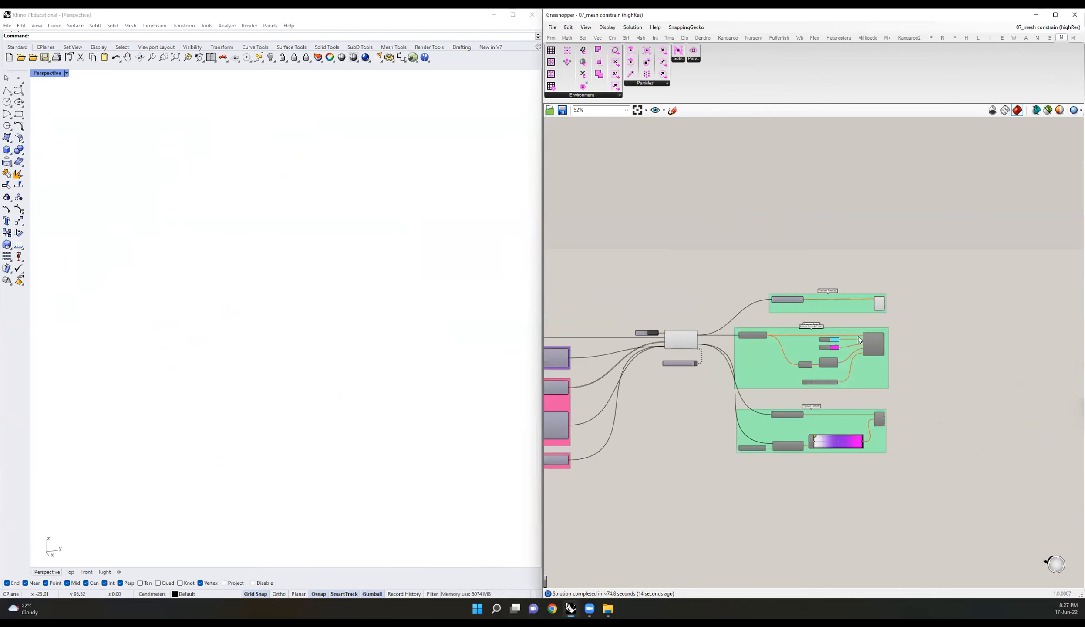
scroll(624, 344, up, 6)
double_click(692, 345)
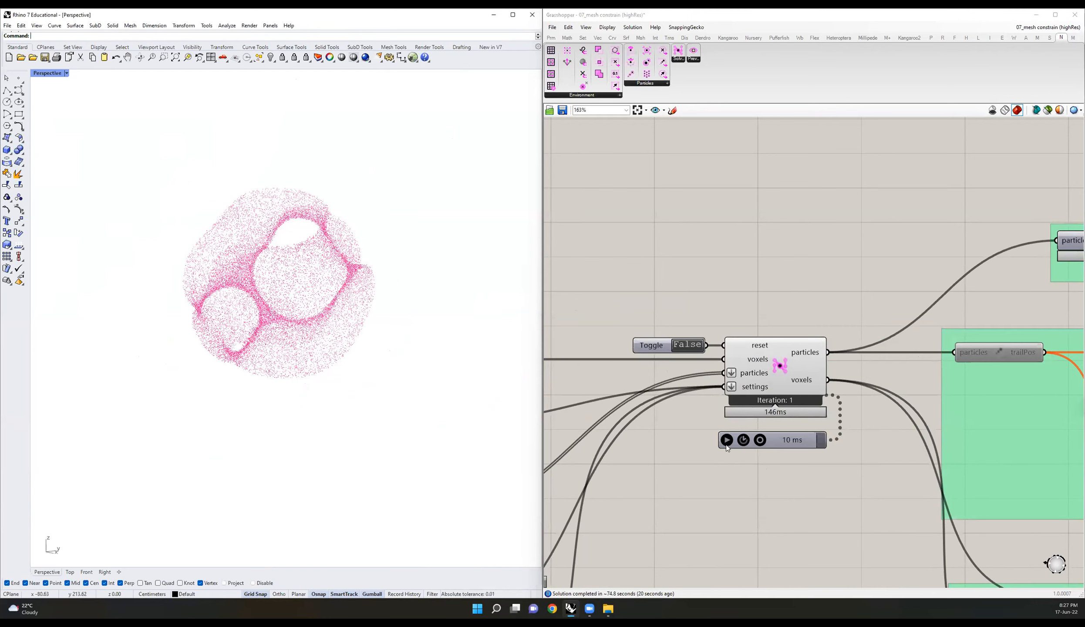
right_drag(758, 469, 912, 427)
click(949, 435)
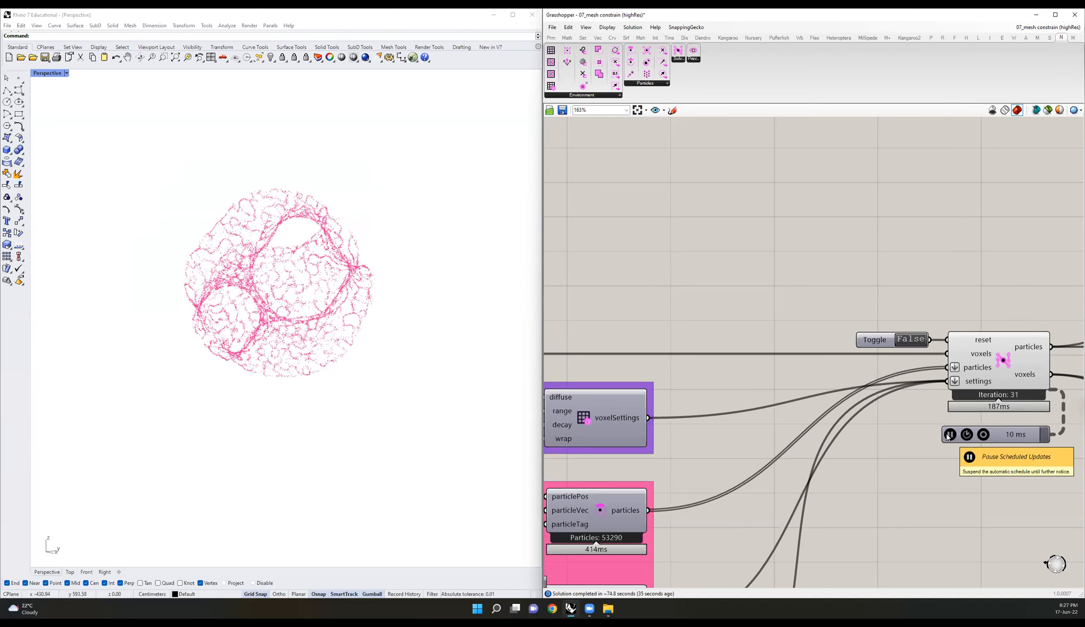
click(948, 435)
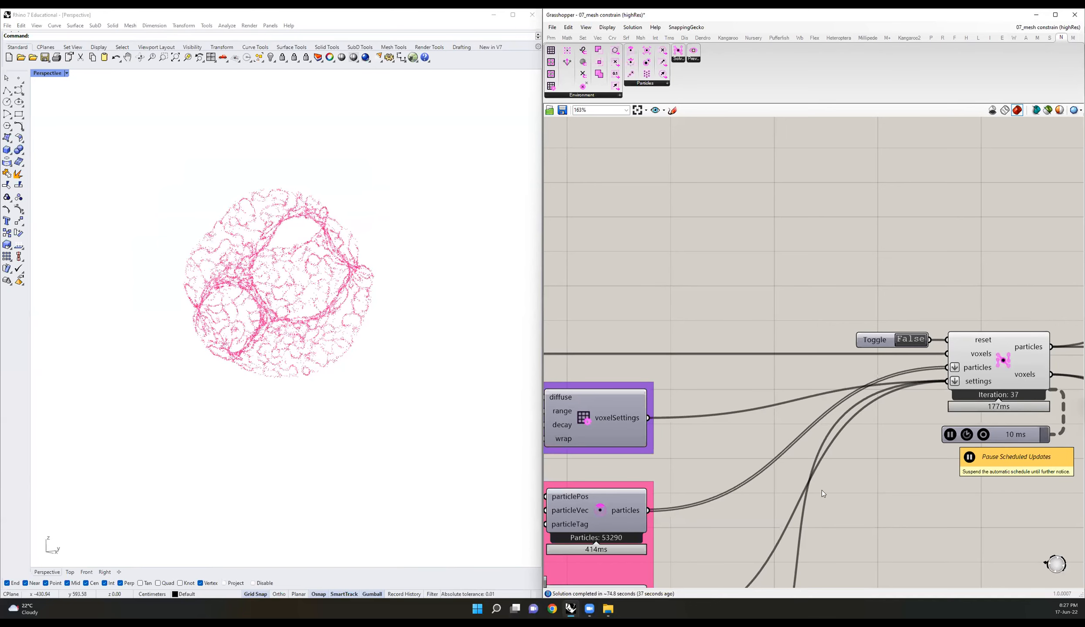
Step: Turn off the preview of the particle cloud in the Preview Particles group
right_drag(900, 415, 562, 379)
scroll(563, 379, down, 4)
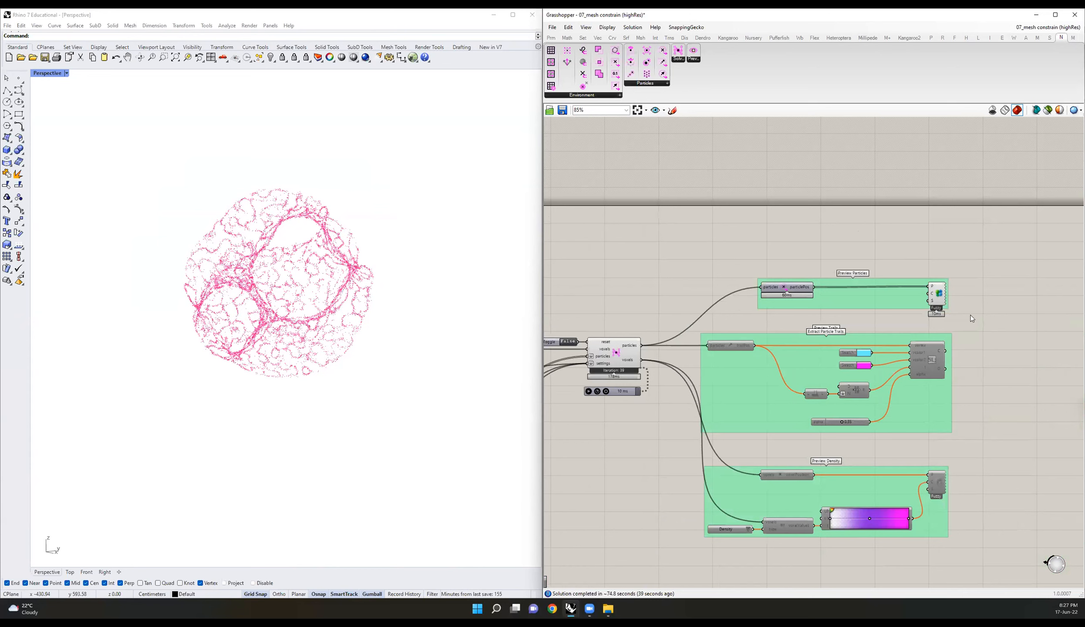
right_click(881, 309)
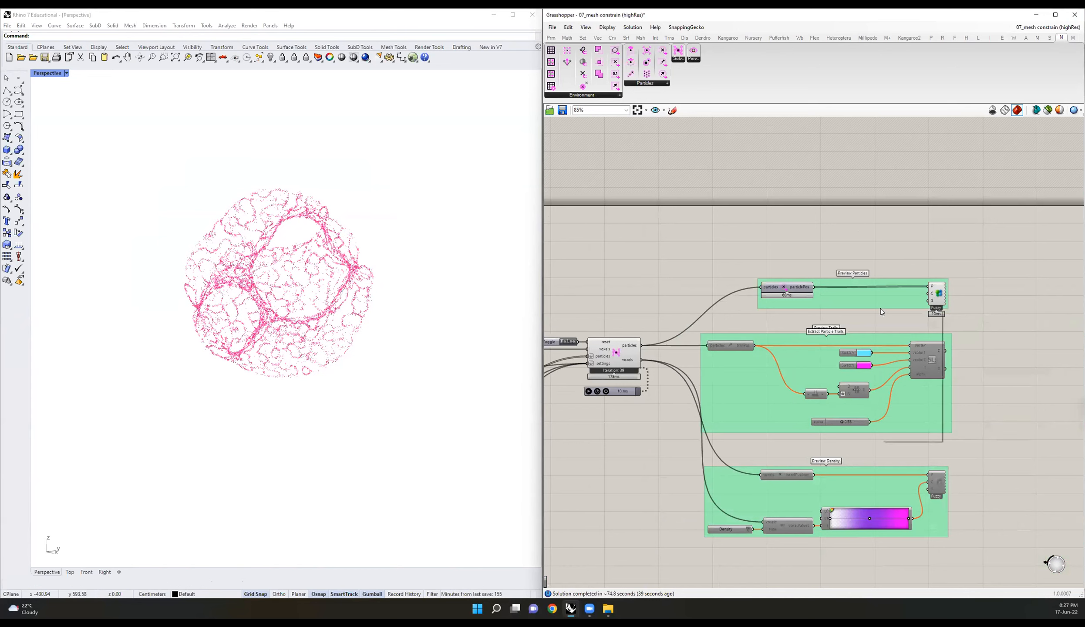
right_click(937, 291)
click(940, 294)
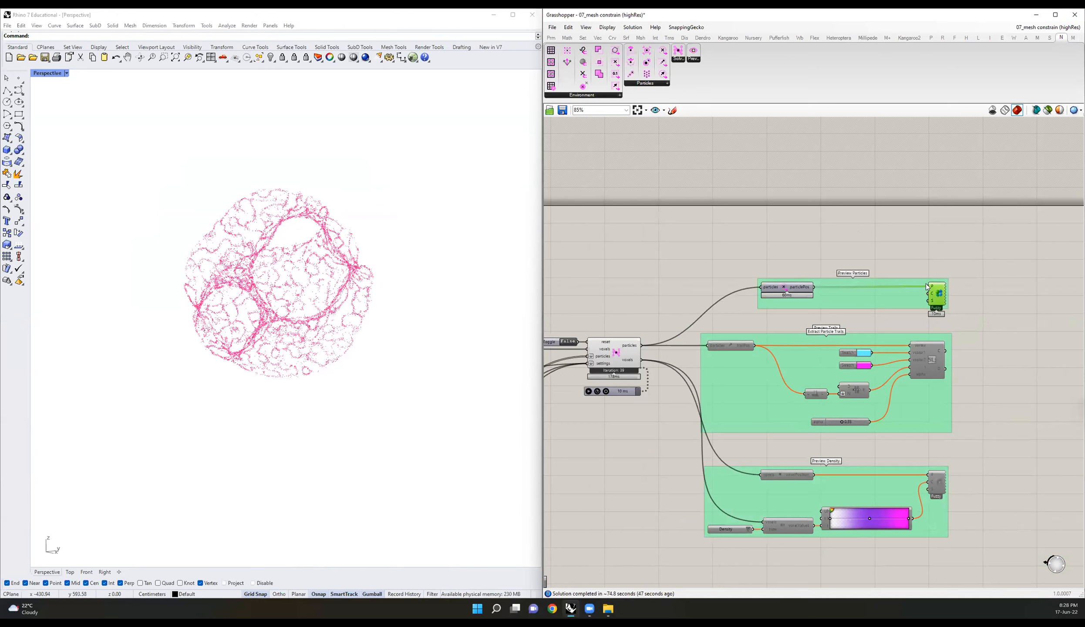
middle_click(944, 290)
click(963, 272)
click(1018, 442)
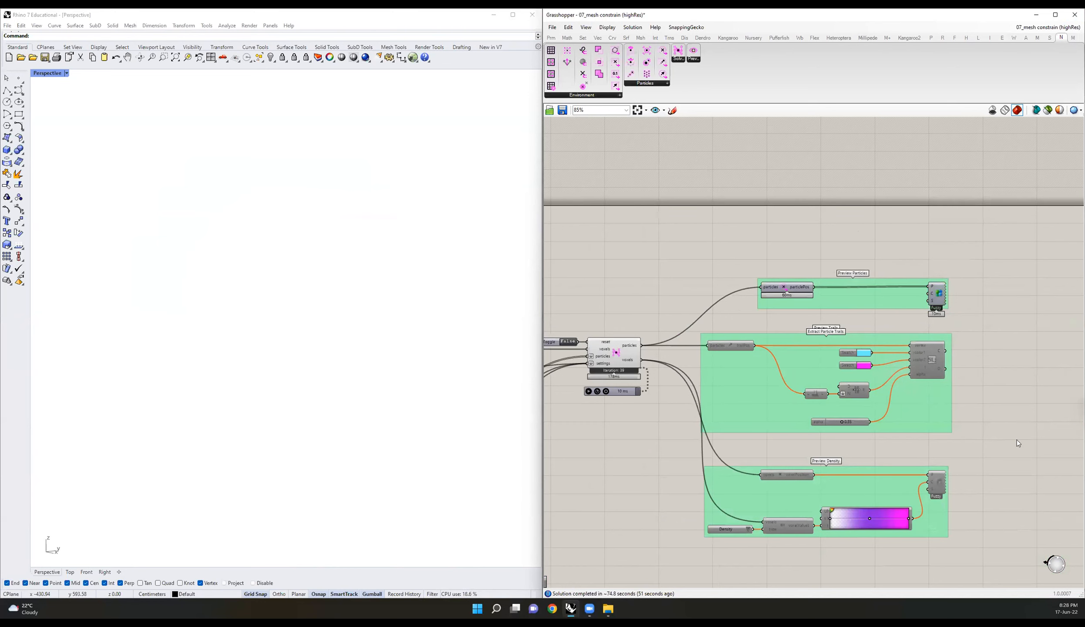
Step: Enable the Extract Particle Trails group of the highRes definition and inspect the trail network in the viewport
click(694, 342)
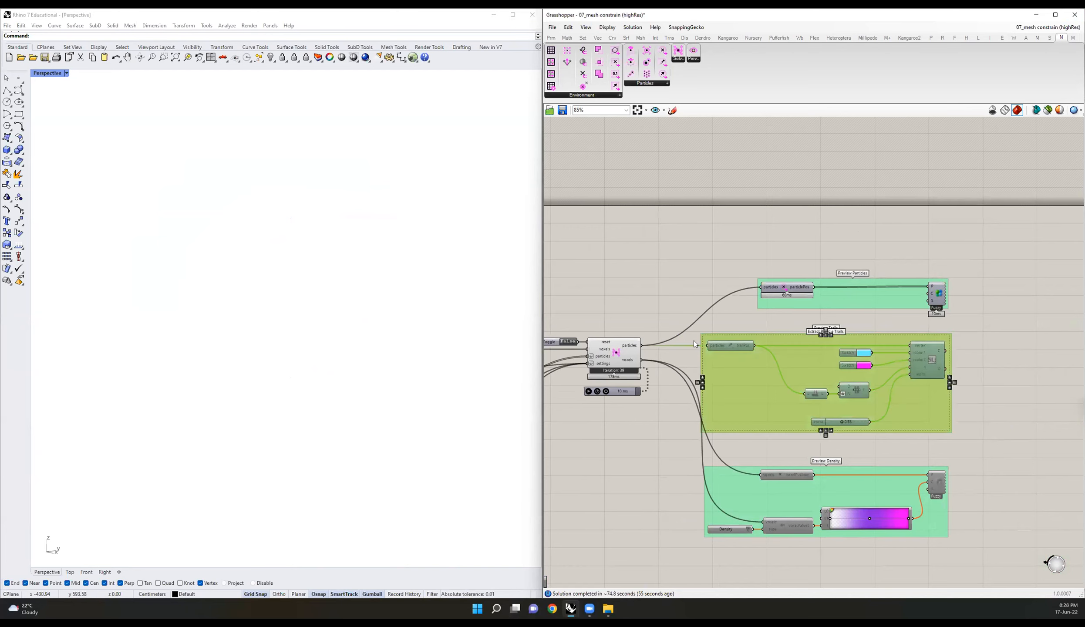
middle_click(775, 334)
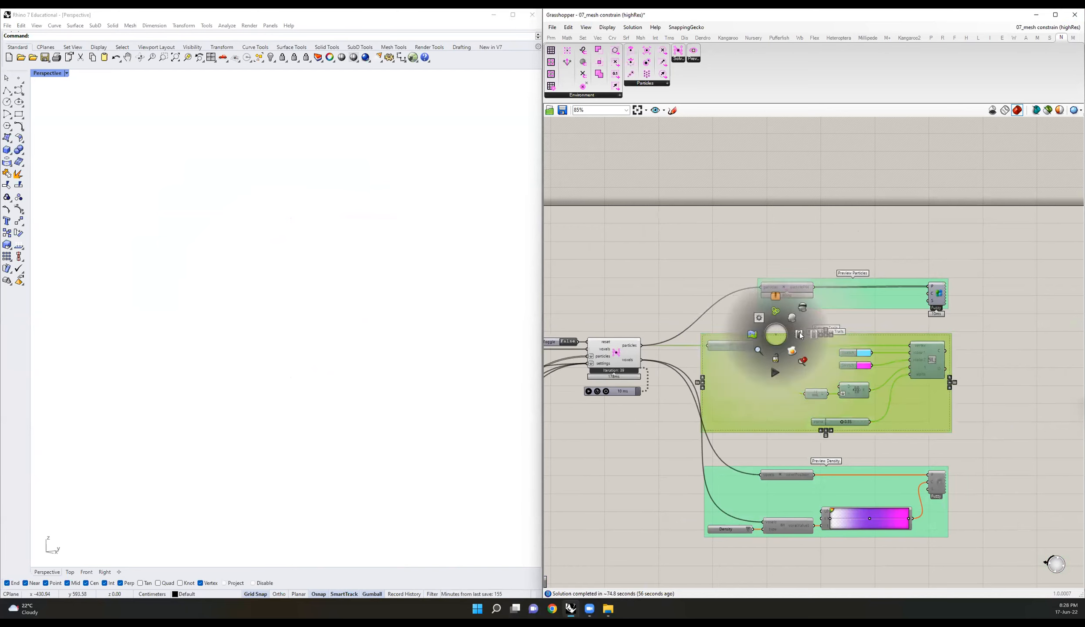
click(1026, 339)
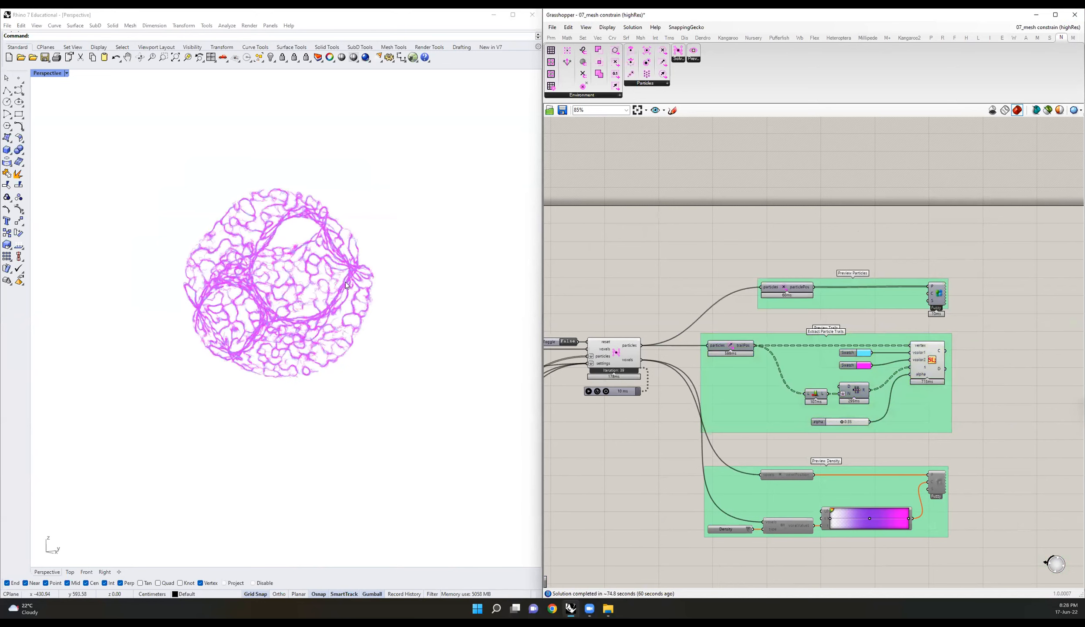
right_drag(276, 283, 797, 280)
scroll(320, 255, up, 7)
scroll(796, 280, down, 5)
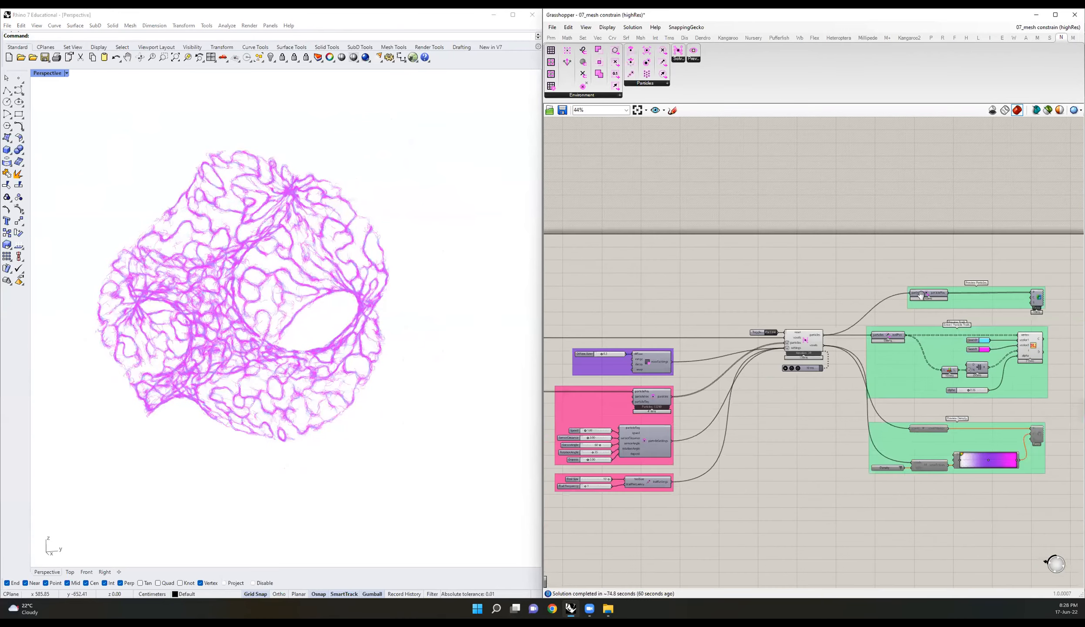
Step: Check the voxel count on the voxel grid component at the start of the highRes definition
right_drag(663, 277, 946, 273)
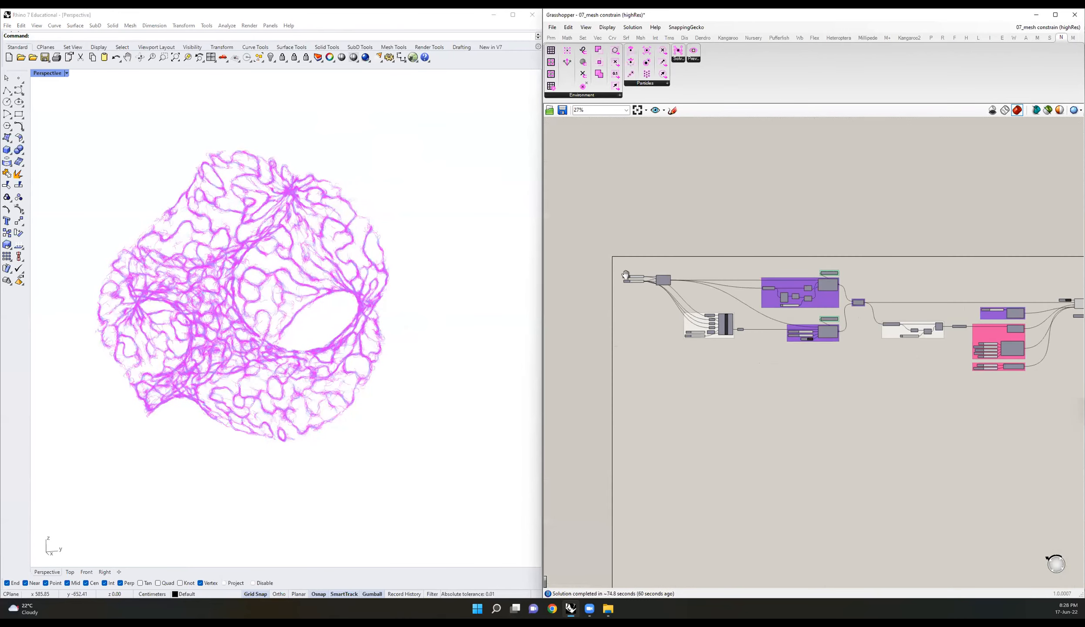
scroll(626, 274, up, 5)
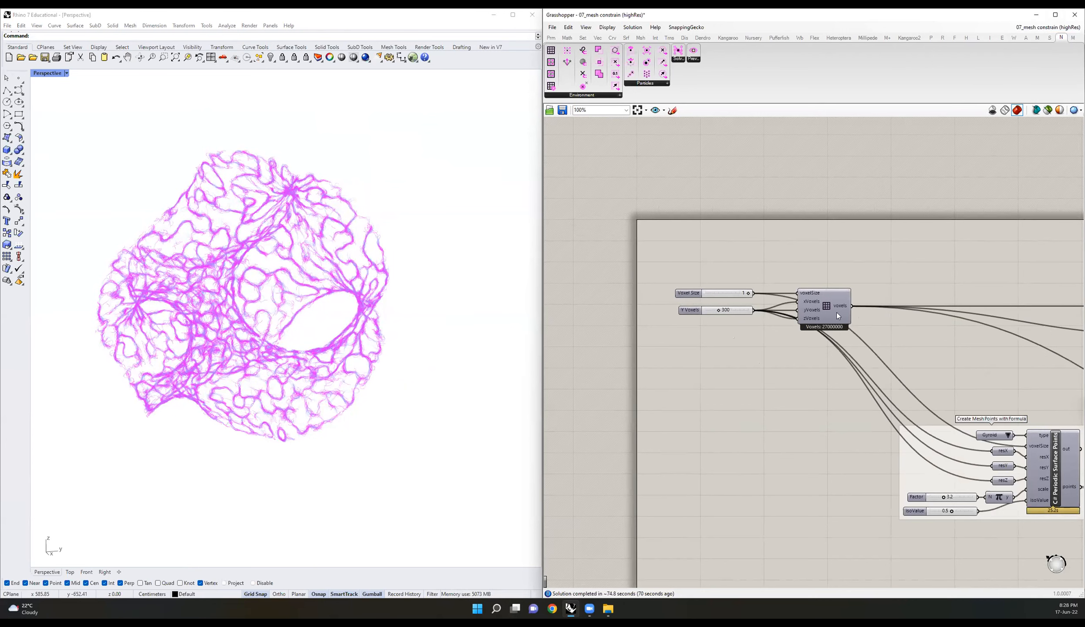
scroll(837, 327, up, 5)
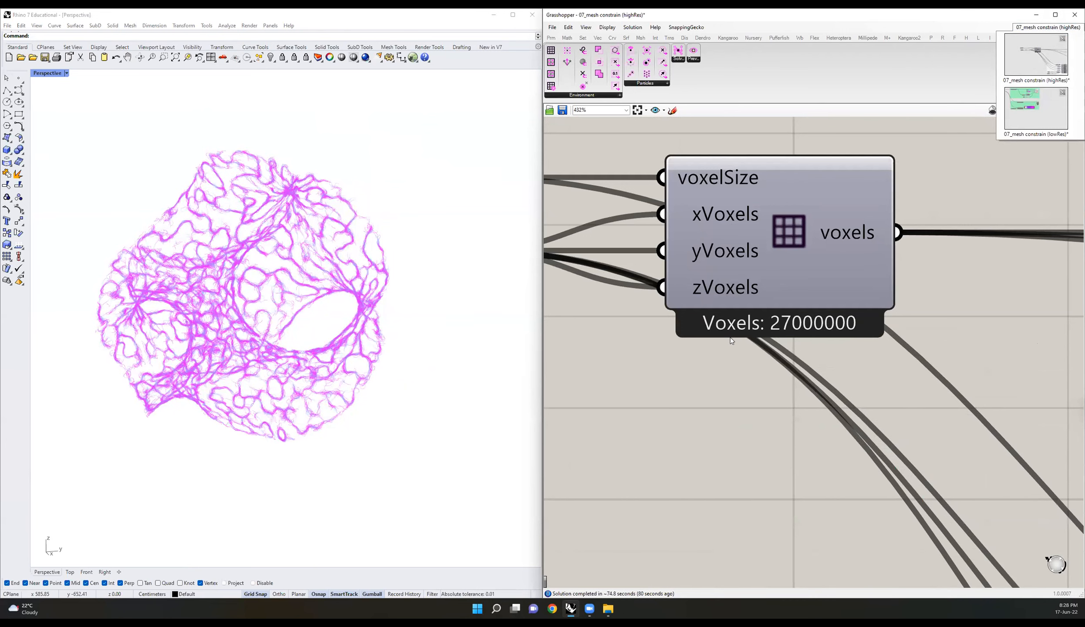
Step: Switch to the open definition 07_mesh constrain (lowRes)
click(1043, 106)
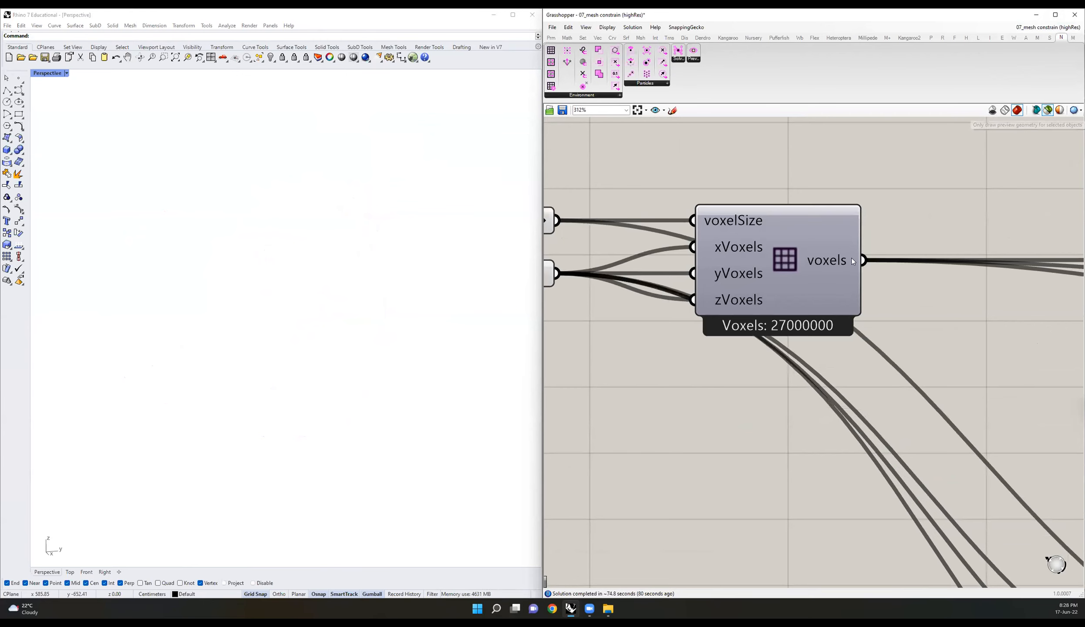
scroll(854, 257, down, 4)
scroll(856, 259, down, 6)
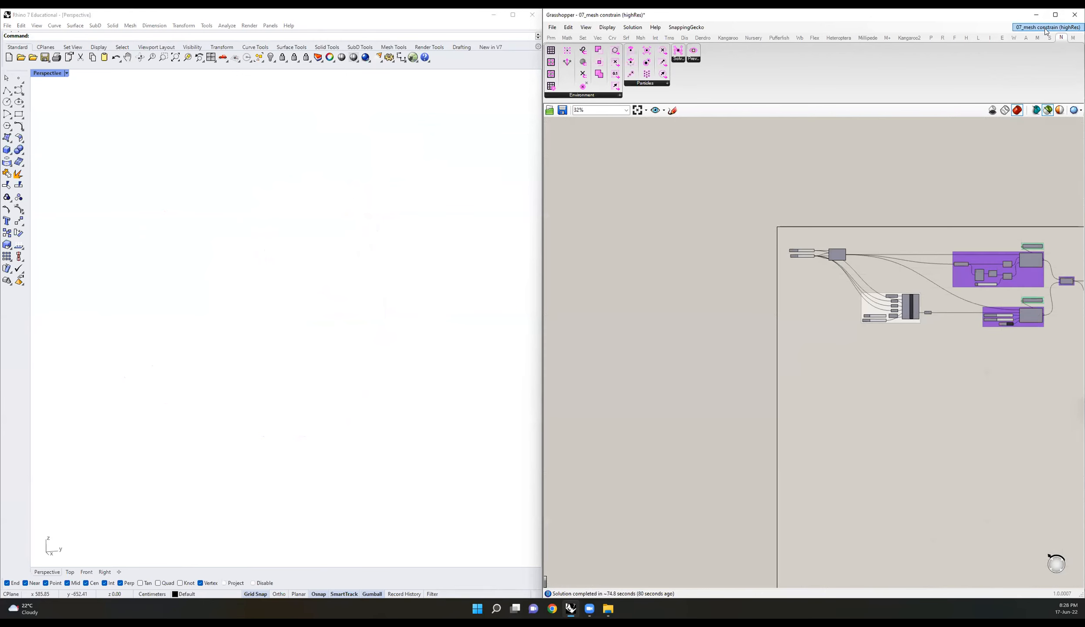
click(1042, 38)
click(1024, 125)
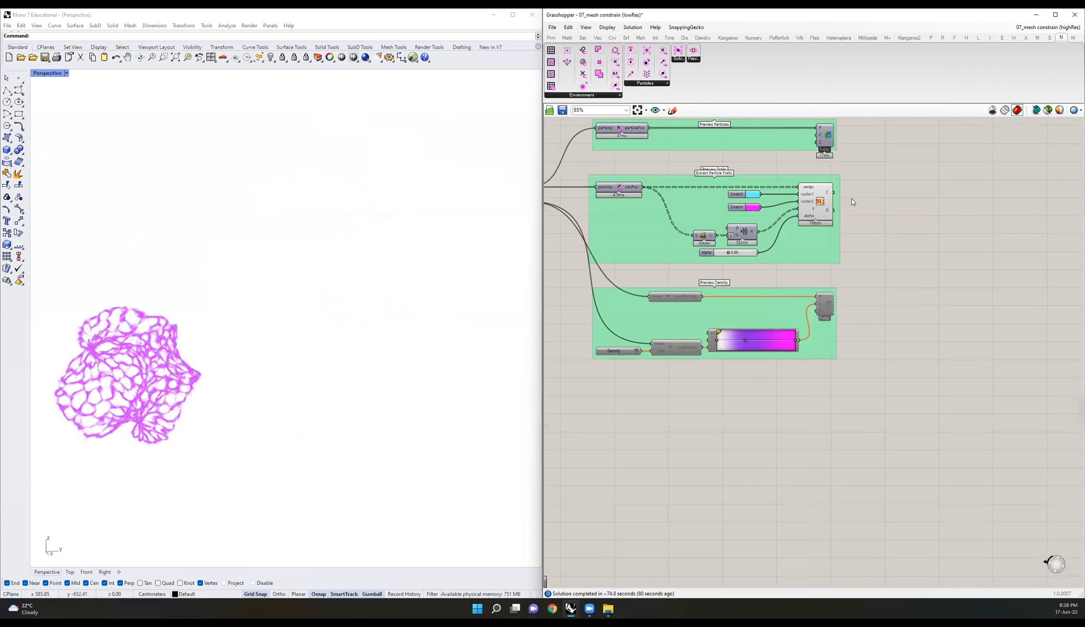
Step: Examine the Y Voxels slider and the voxel count of the lowRes definition's voxel grid for comparison
right_drag(856, 197, 960, 224)
scroll(960, 224, down, 3)
right_drag(777, 198, 1042, 225)
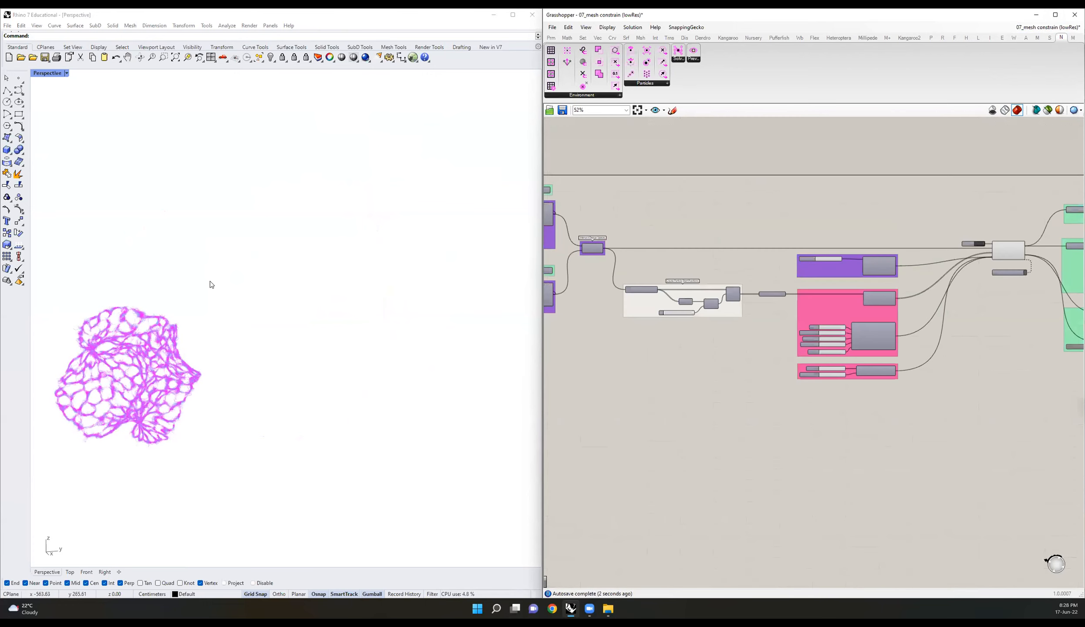
right_drag(703, 254, 988, 255)
right_drag(547, 244, 820, 251)
scroll(693, 199, up, 6)
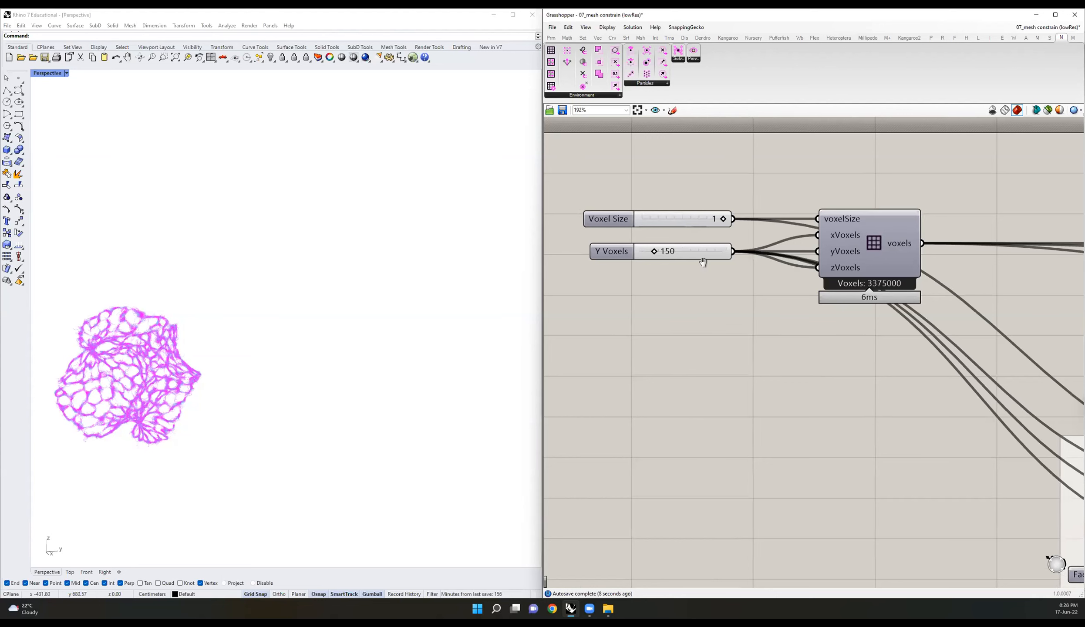
right_drag(702, 254, 714, 261)
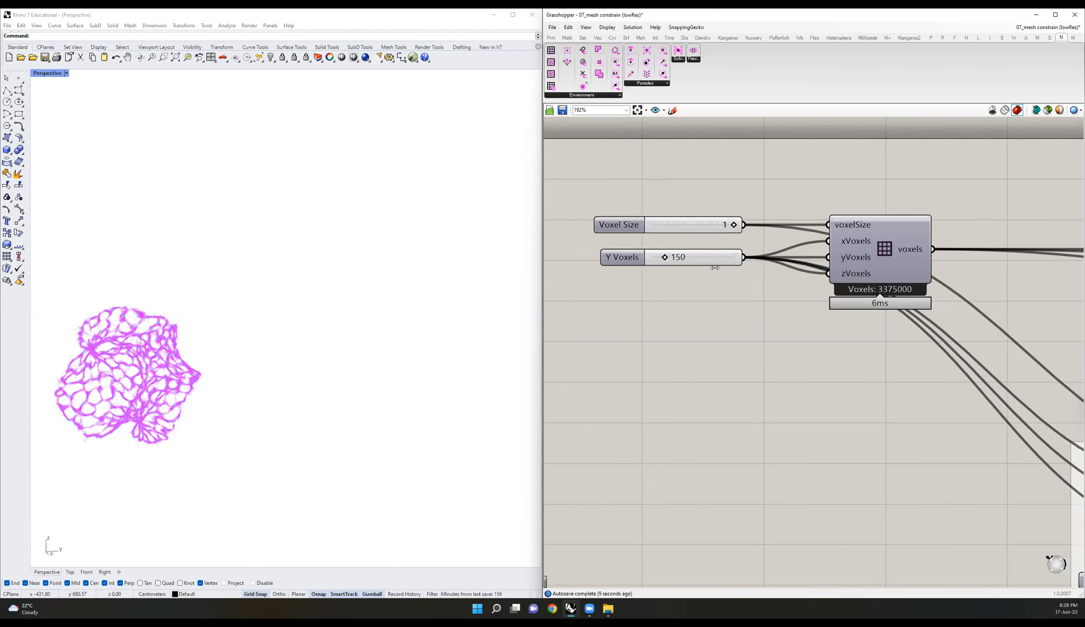
click(632, 259)
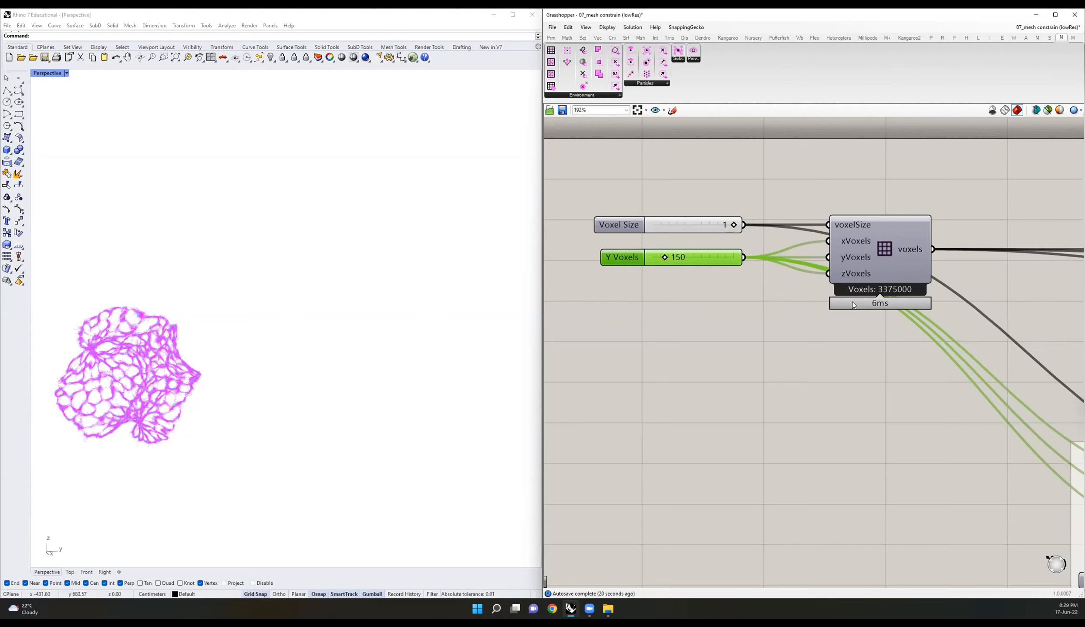
Step: View the low-resolution trails from another angle and return to the 07_mesh constrain (highRes) definition
right_drag(186, 358, 388, 347)
click(1047, 27)
click(1023, 128)
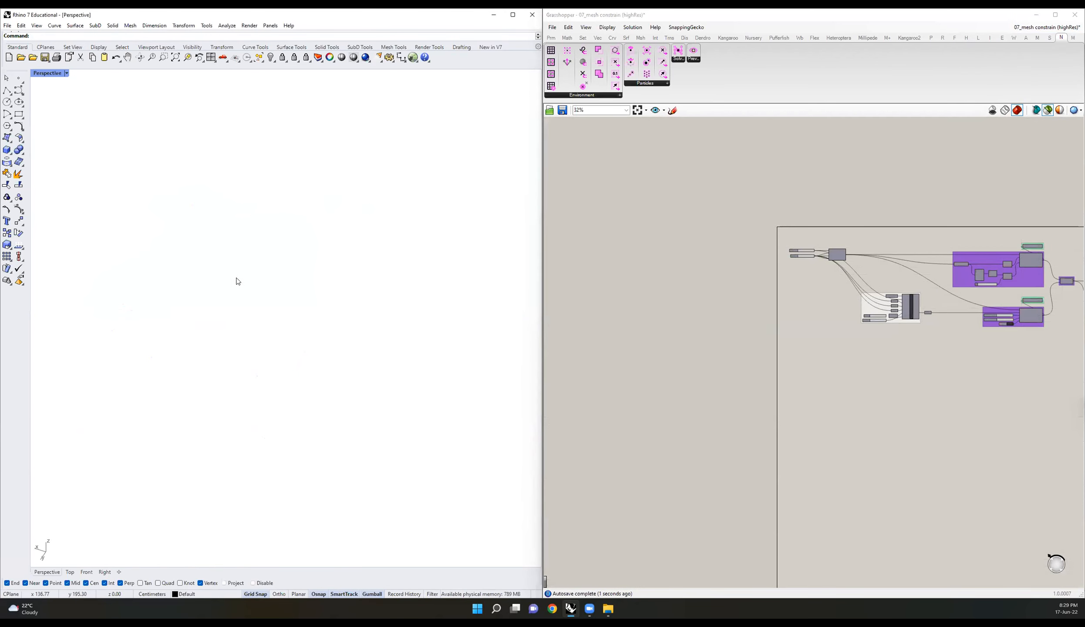
Step: Try to redisplay the high-resolution trails by selecting and re-enabling the Extract Particle Trails group
right_drag(1045, 244, 868, 255)
right_drag(1041, 266, 688, 248)
scroll(926, 279, up, 4)
click(926, 279)
middle_click(927, 279)
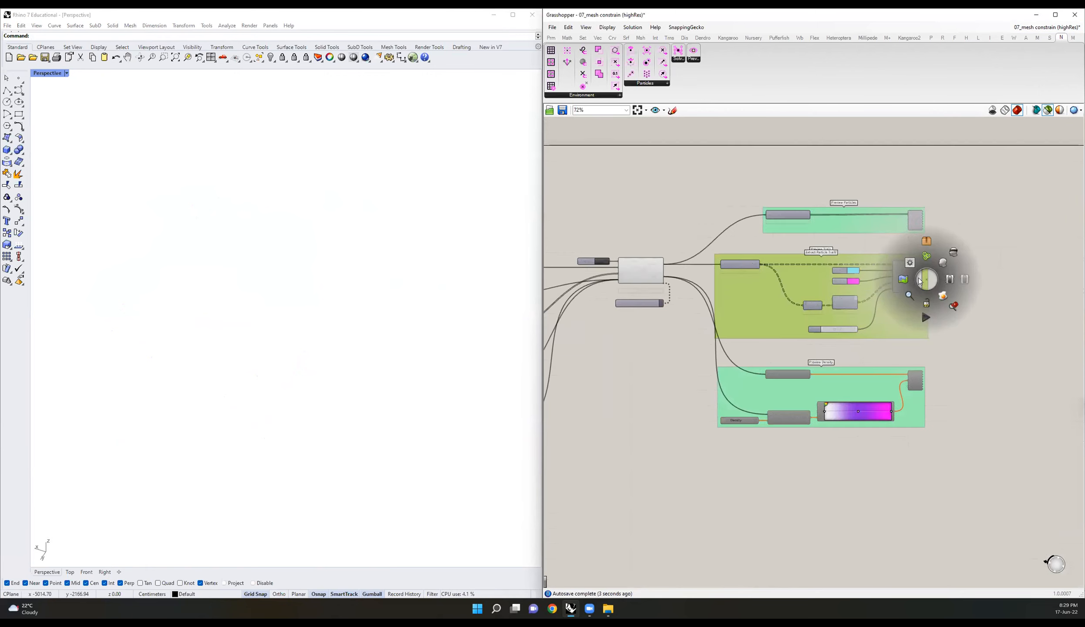
middle_click(903, 271)
click(925, 269)
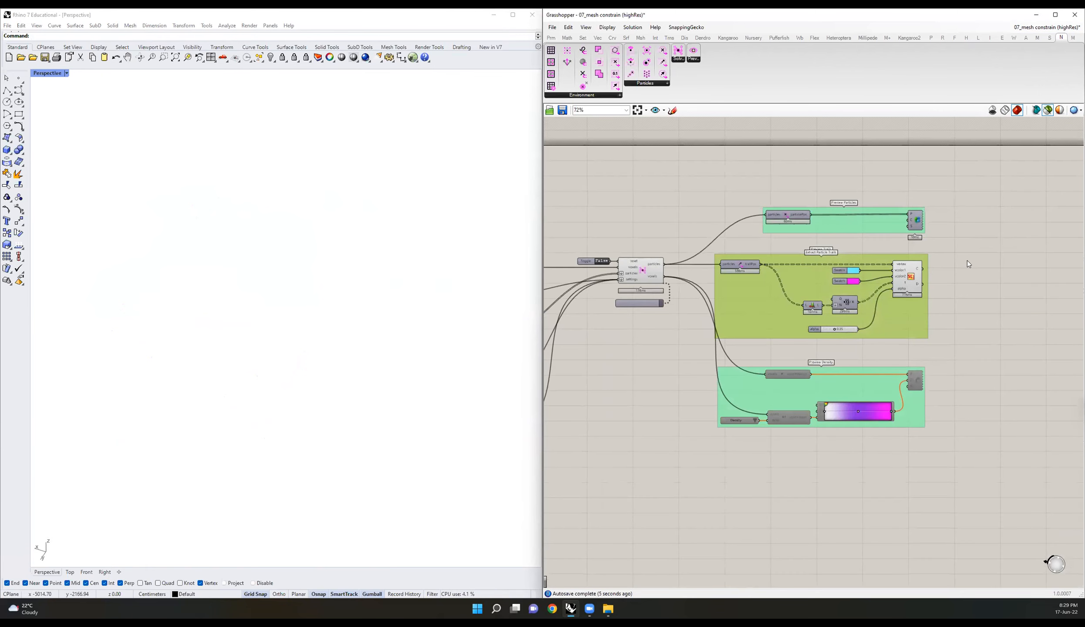
Step: Try to redisplay the high-resolution trails through the display options of the trail shader component
click(910, 270)
middle_click(910, 270)
click(1012, 270)
right_drag(950, 259, 879, 256)
scroll(839, 278, up, 4)
click(839, 277)
middle_click(840, 277)
click(823, 262)
Step: Try to redisplay the trails through the display options of the Extract Particle Trails component
right_drag(649, 248, 889, 295)
click(677, 282)
middle_click(677, 282)
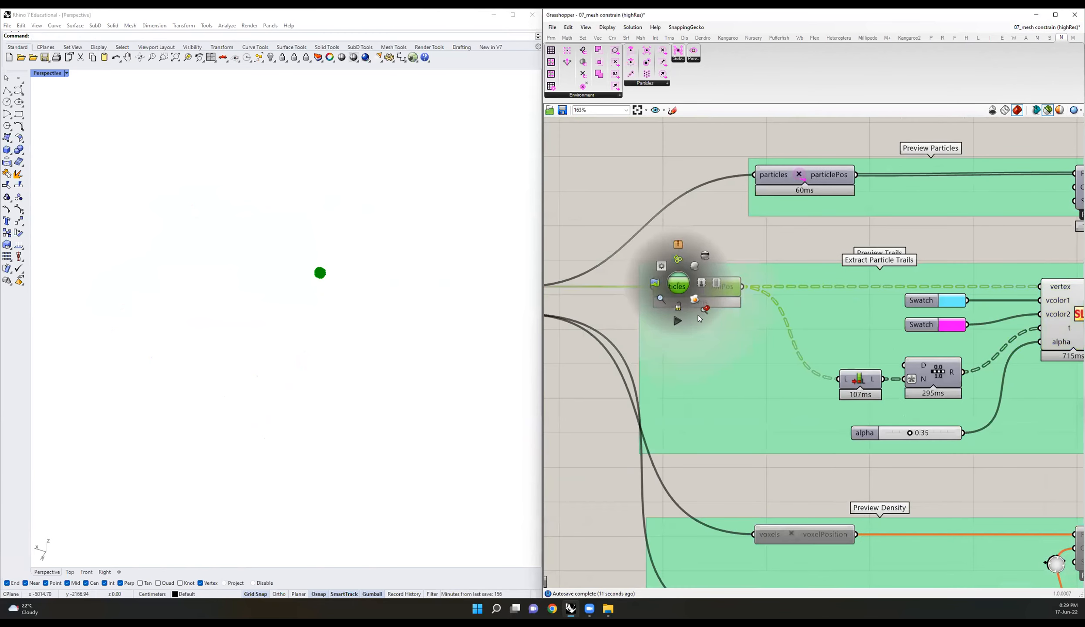
click(1017, 248)
right_drag(1017, 251, 843, 225)
click(894, 261)
Step: Orbit the viewport to bring the high-resolution trails into view, and review the definition from its starting positions to its preview groups
right_drag(363, 261, 532, 253)
click(624, 223)
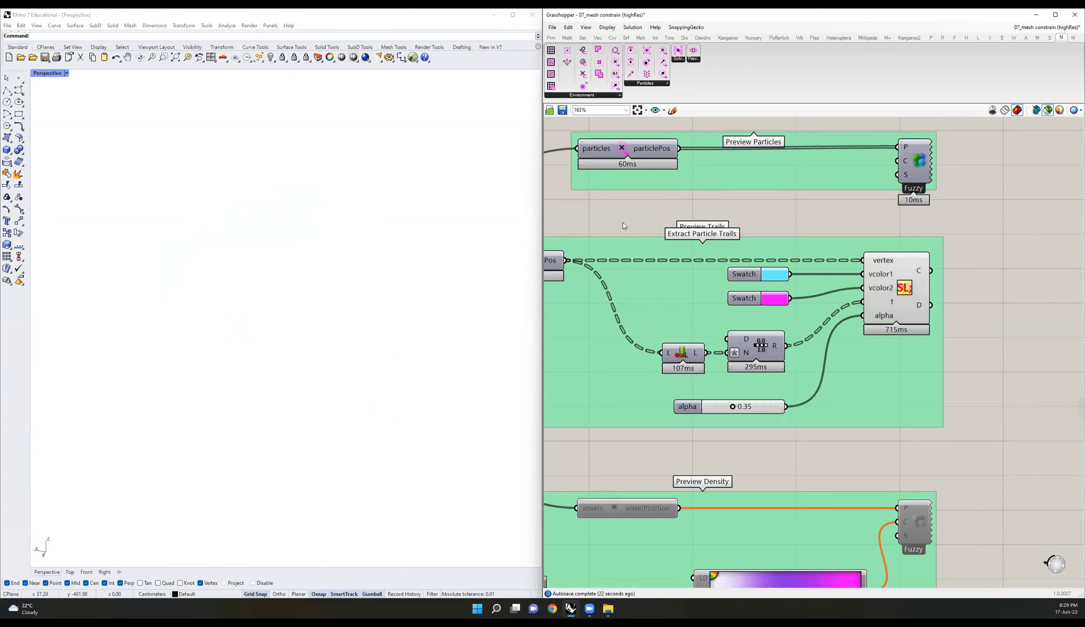
right_drag(293, 244, 765, 253)
scroll(765, 253, down, 5)
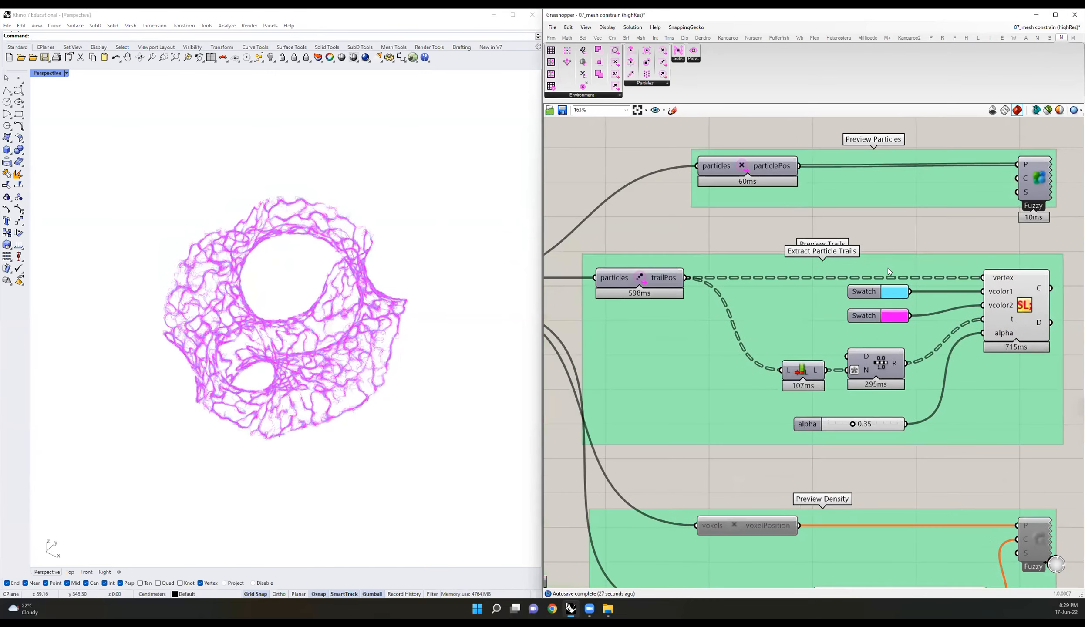
scroll(875, 277, down, 4)
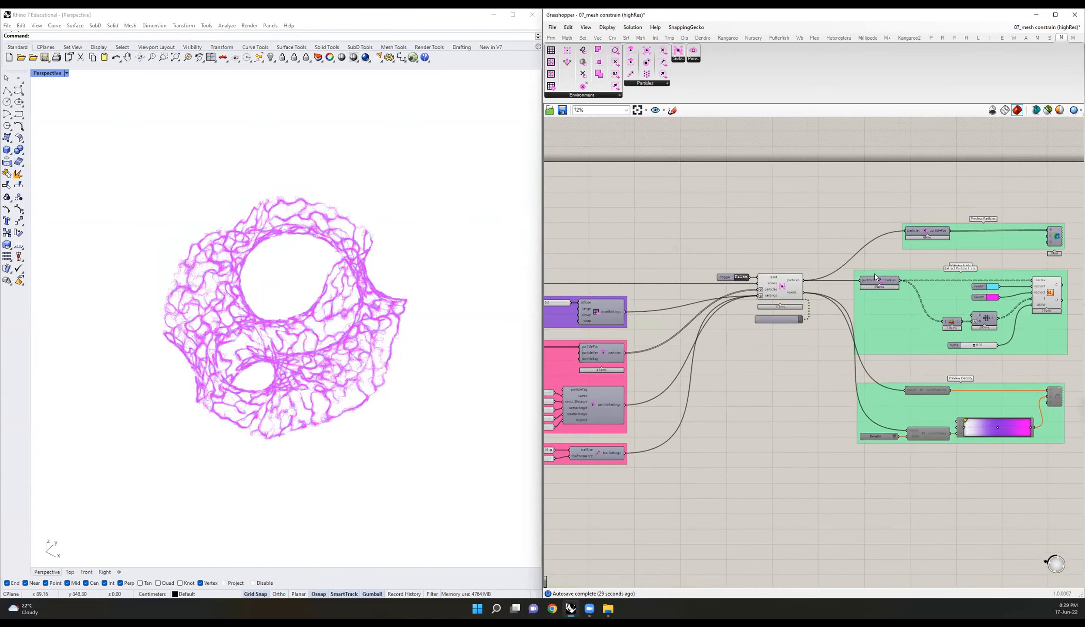
scroll(769, 240, up, 4)
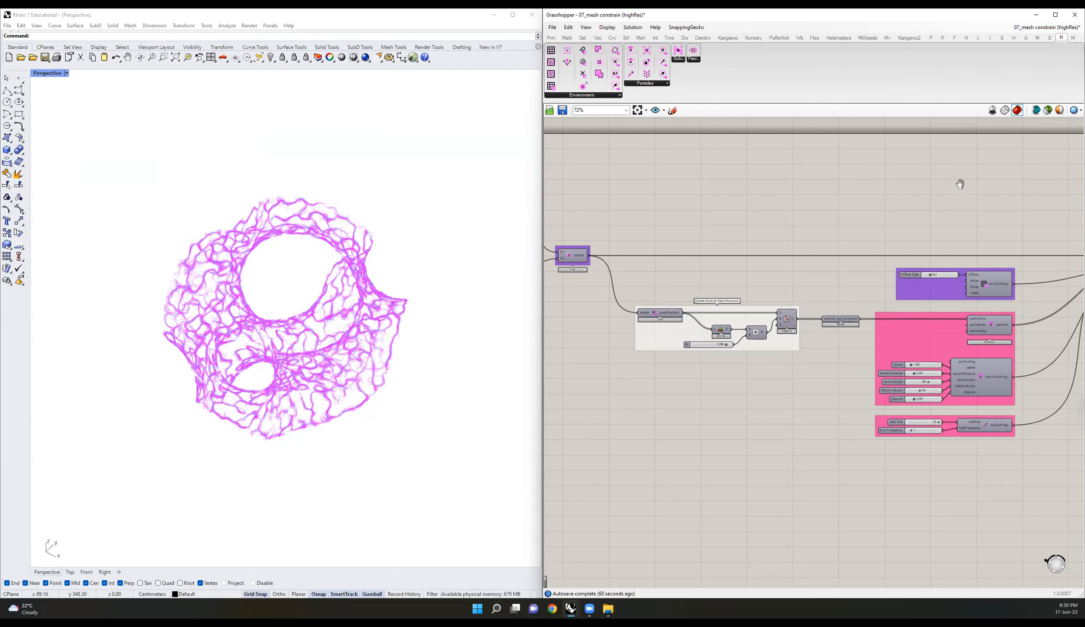
right_drag(962, 182, 762, 211)
scroll(762, 211, down, 5)
scroll(774, 230, up, 5)
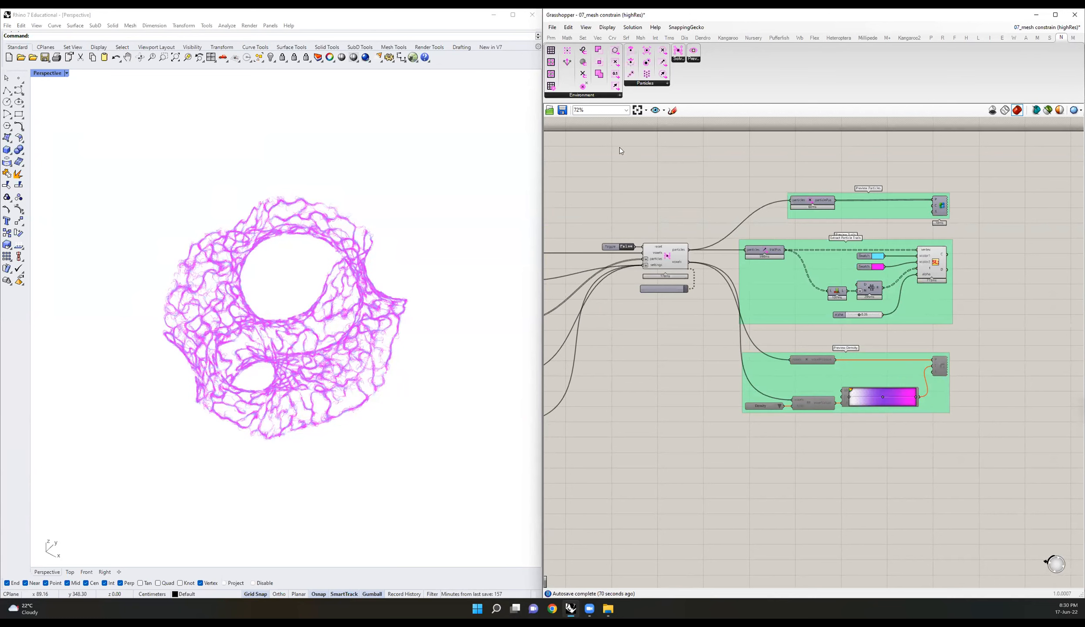
Step: Close the 07_mesh constrain highRes and lowRes definitions without saving changes
click(1047, 27)
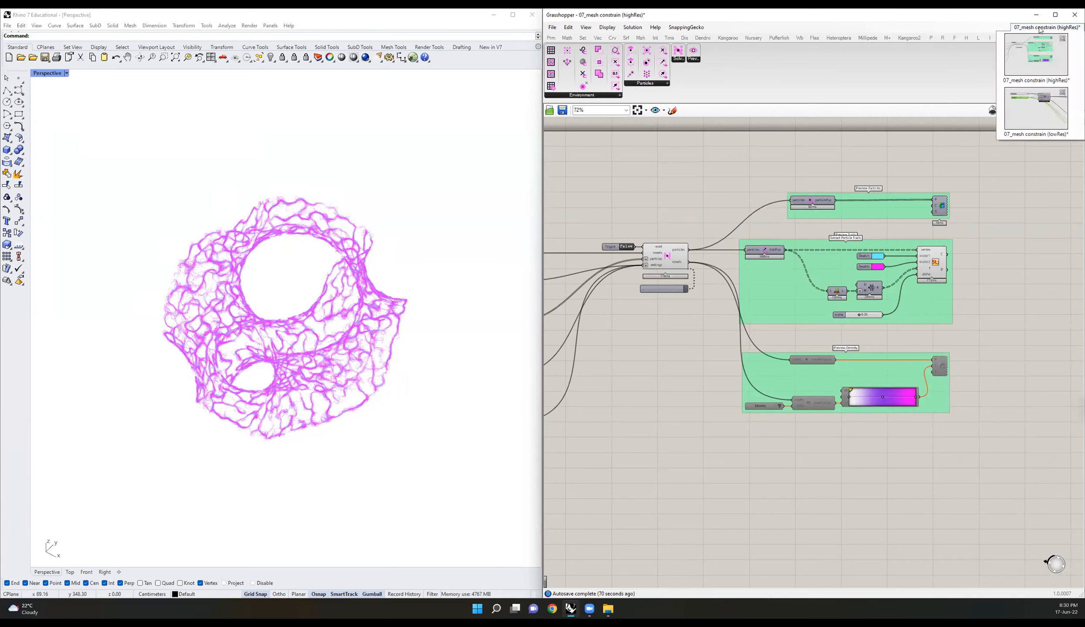
click(1063, 39)
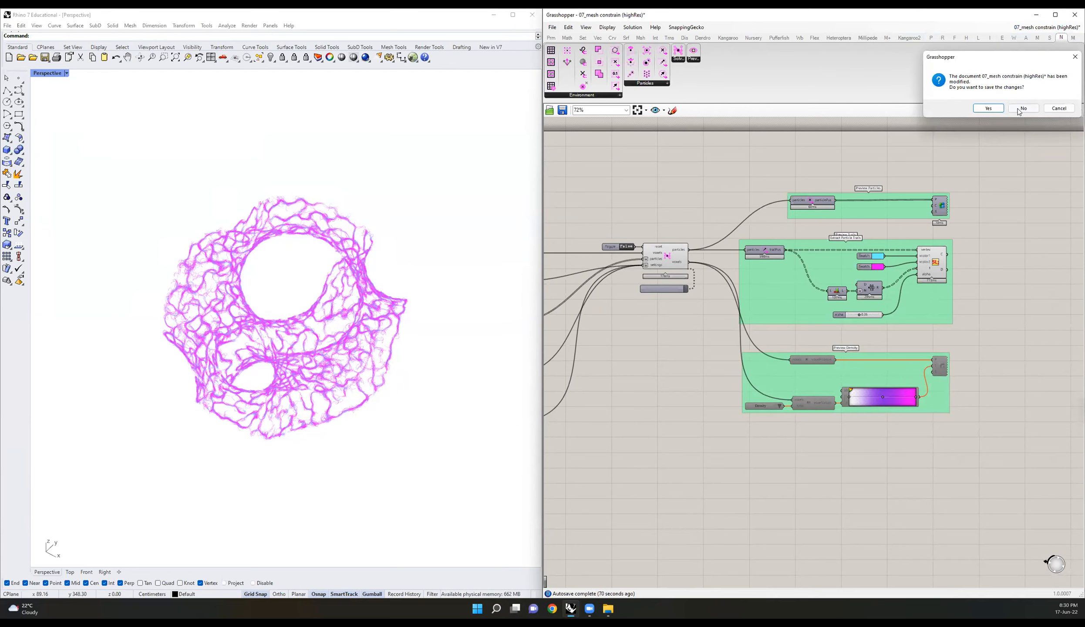
click(1017, 112)
click(1070, 29)
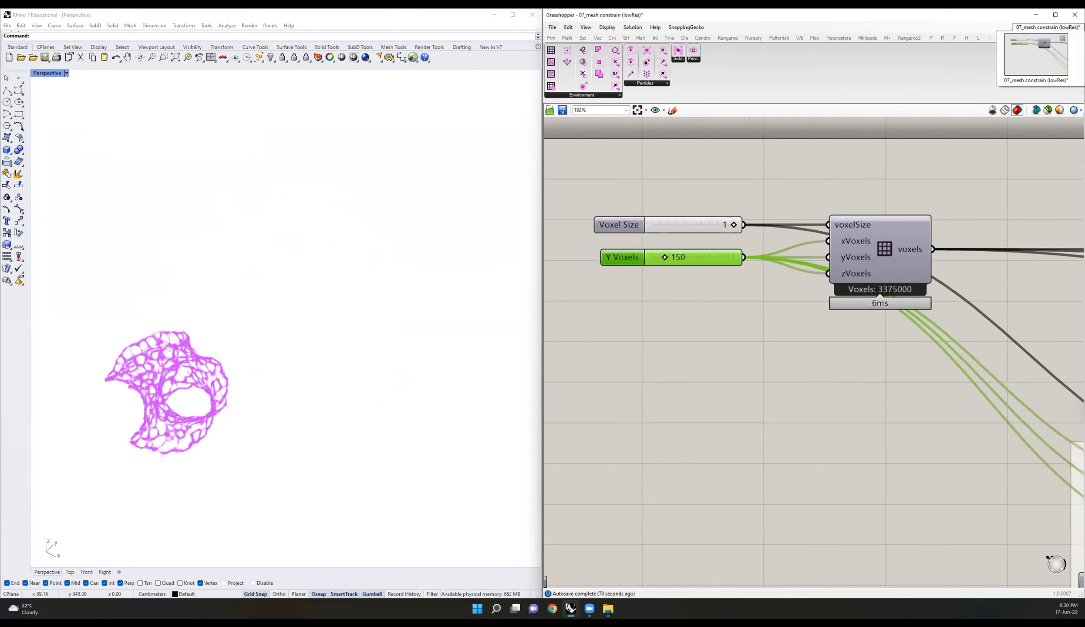
click(1063, 39)
click(1015, 83)
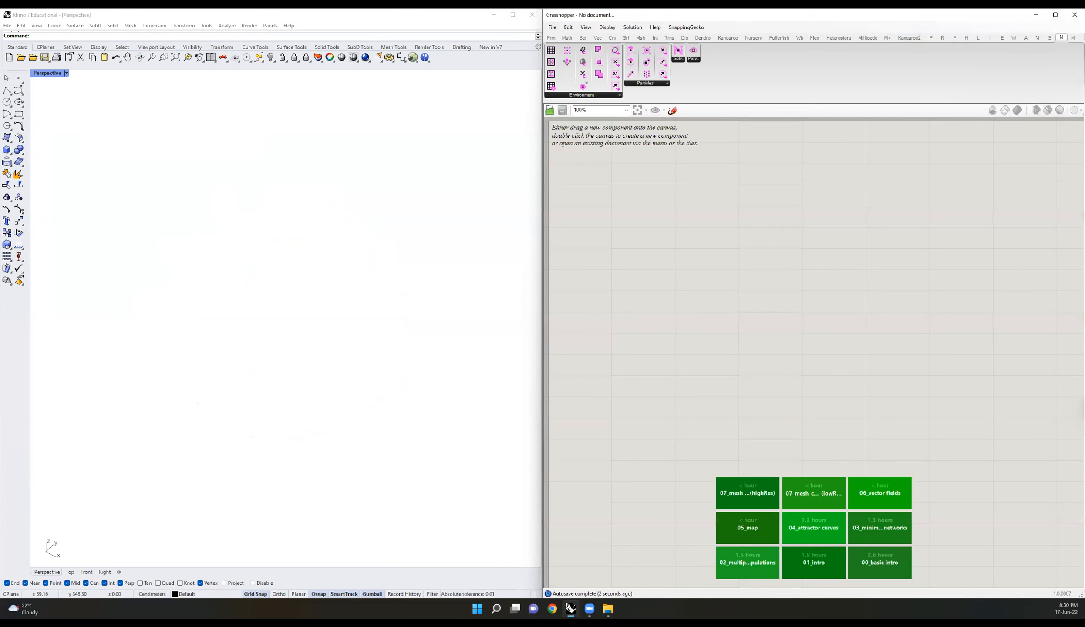
Step: Open the 08_growth definition
click(551, 28)
click(565, 48)
scroll(654, 198, down, 1)
double_click(655, 197)
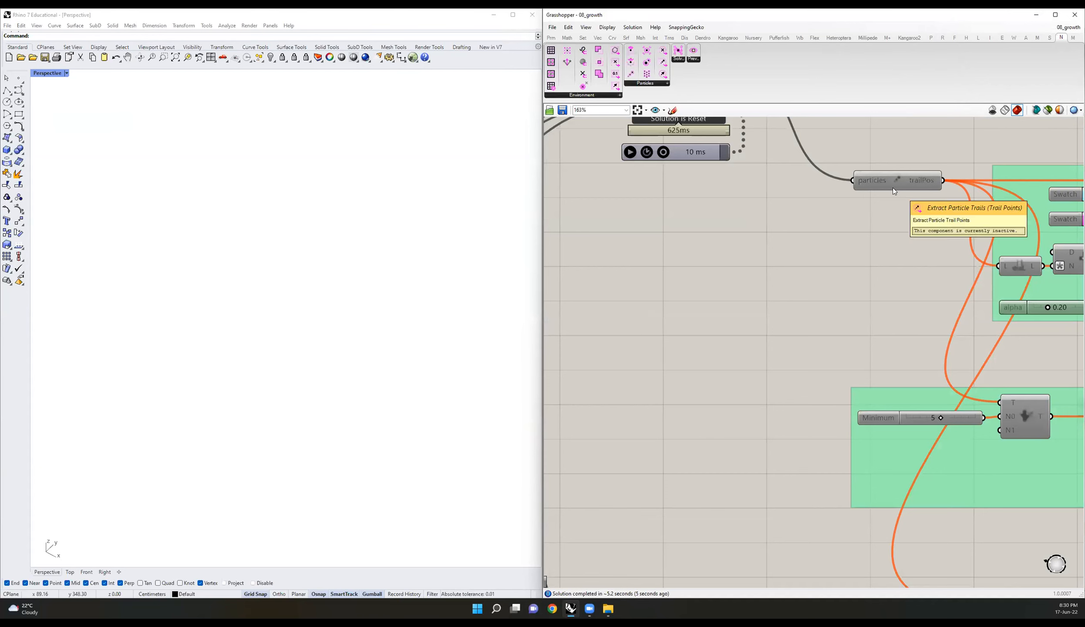
Step: Set the particle solver's reset toggle to False in the 08_growth definition
scroll(809, 235, down, 3)
scroll(774, 190, down, 2)
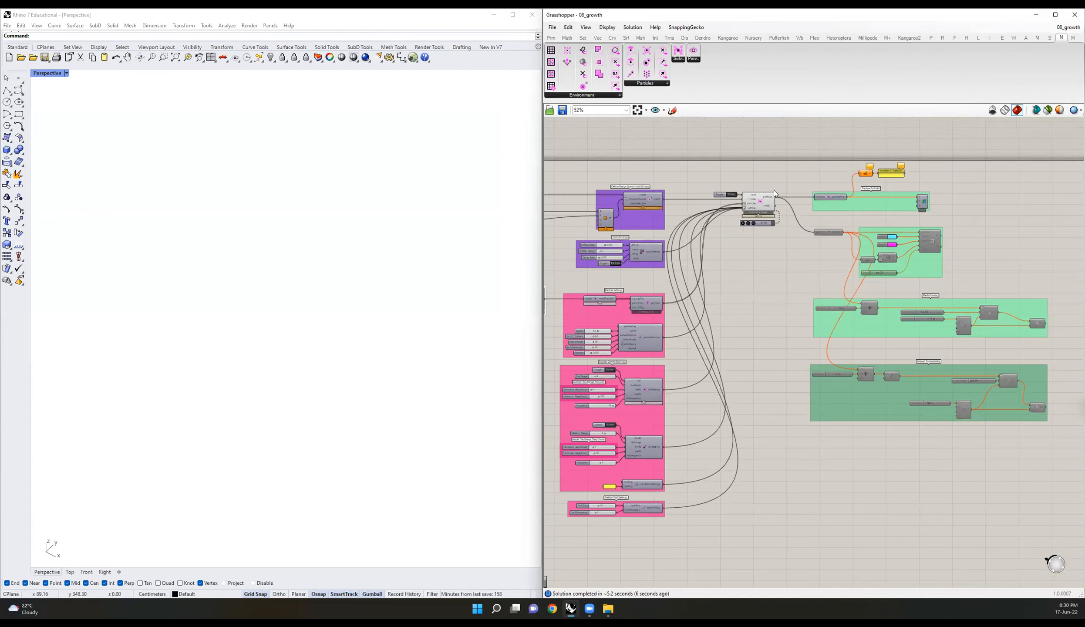
scroll(774, 190, up, 5)
double_click(623, 206)
Step: Toggle the preview of the particle positions component and start the solver's 10 ms timer
scroll(646, 212, down, 5)
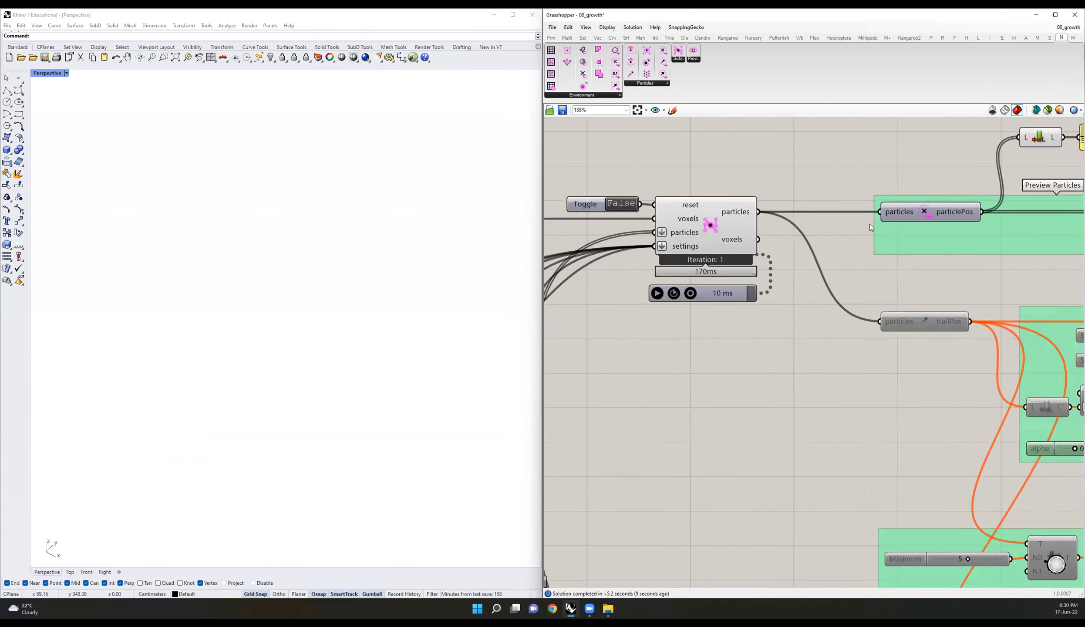
right_click(945, 214)
click(964, 226)
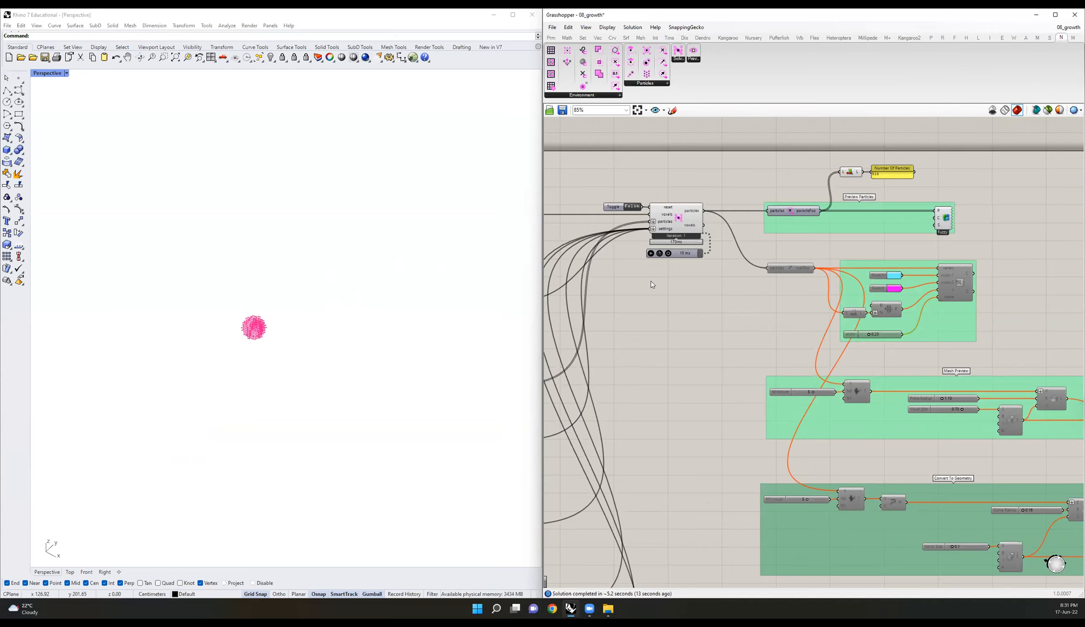
scroll(653, 254, up, 6)
click(643, 263)
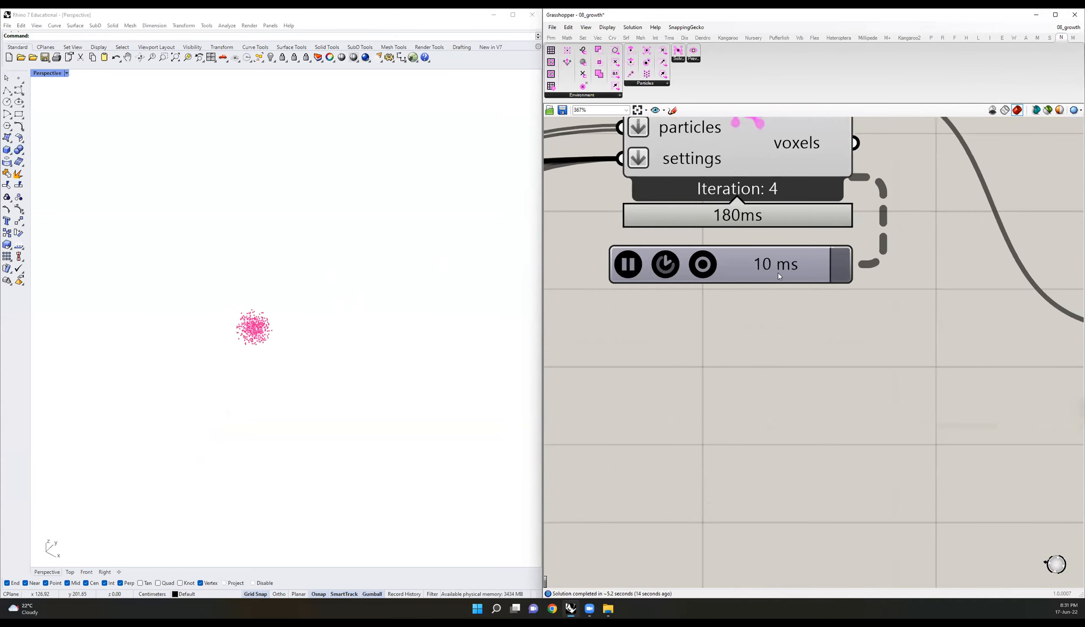
Step: Preview the MSphere mesh that bounds the design space and hide it again
scroll(990, 246, down, 4)
scroll(990, 246, down, 5)
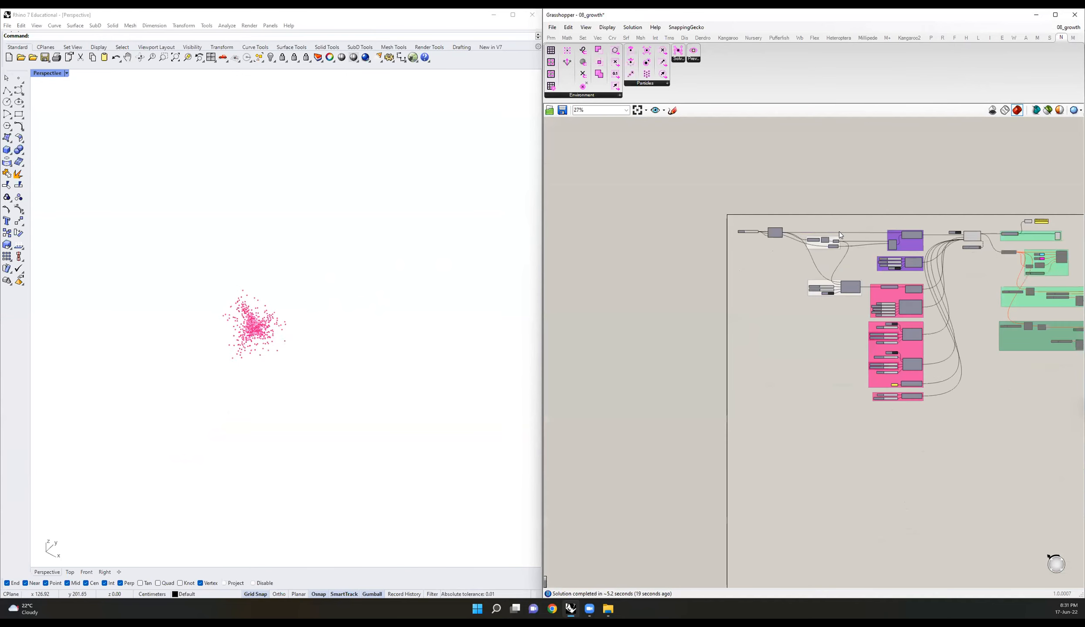
scroll(839, 232, up, 3)
scroll(839, 232, up, 1)
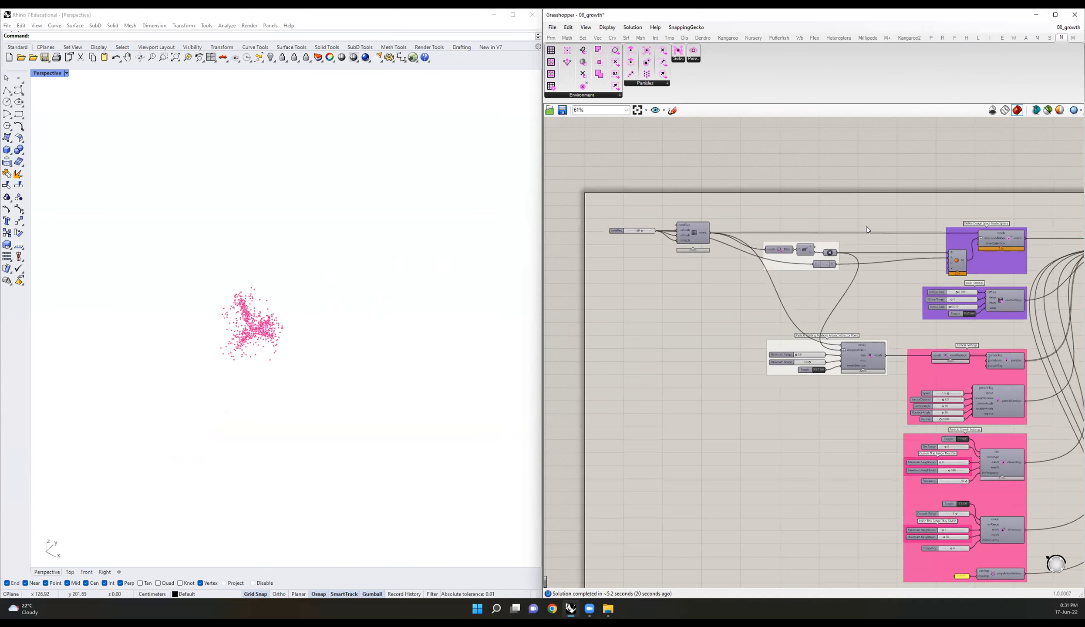
right_drag(866, 226, 808, 226)
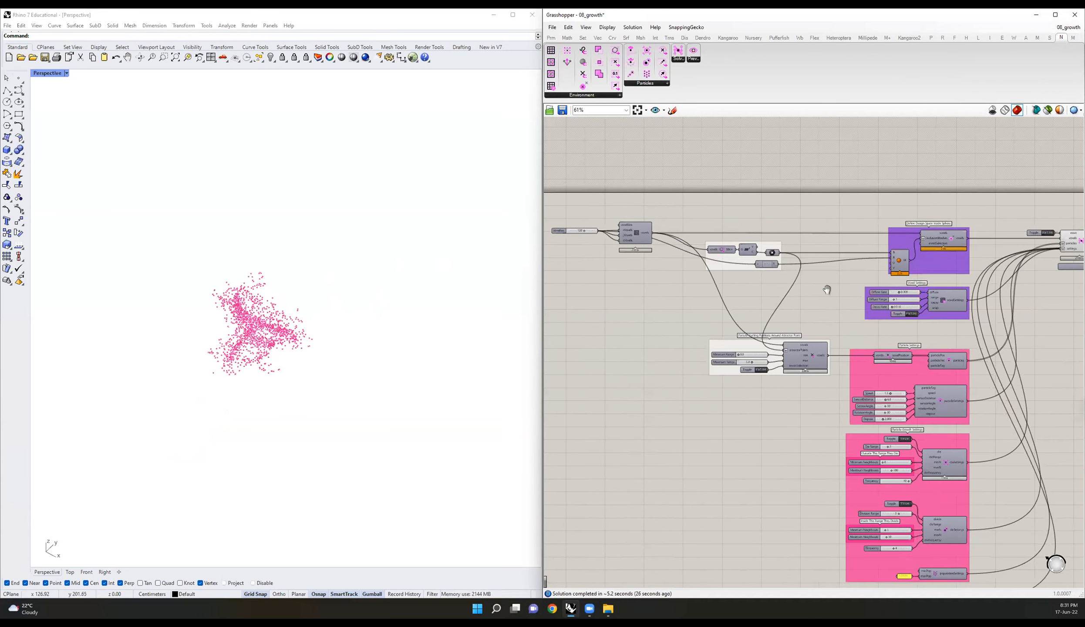
right_drag(832, 288, 774, 272)
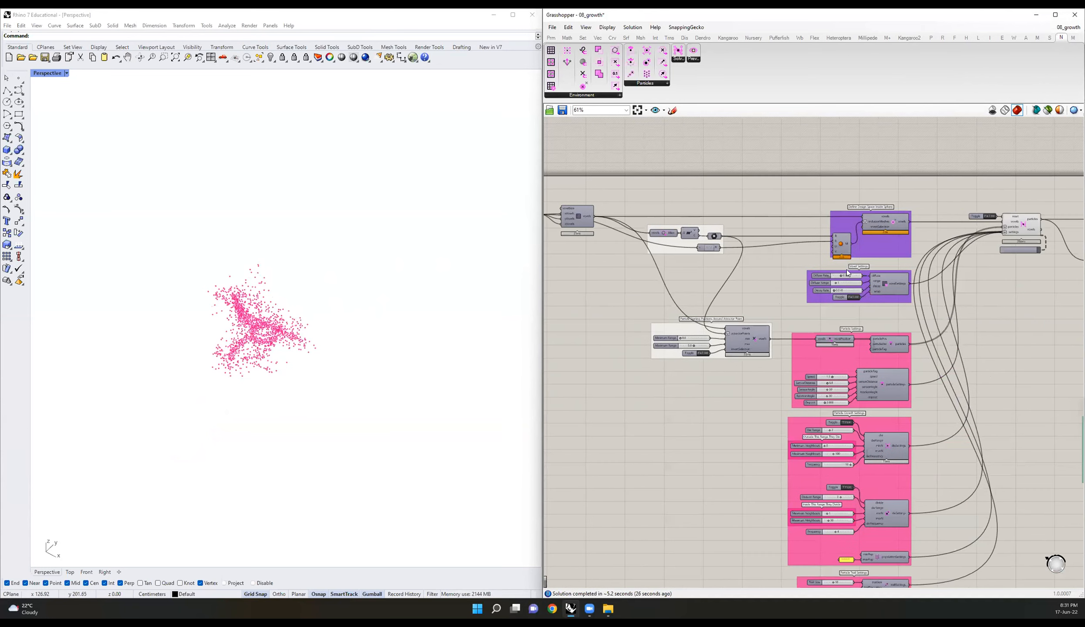
right_click(840, 246)
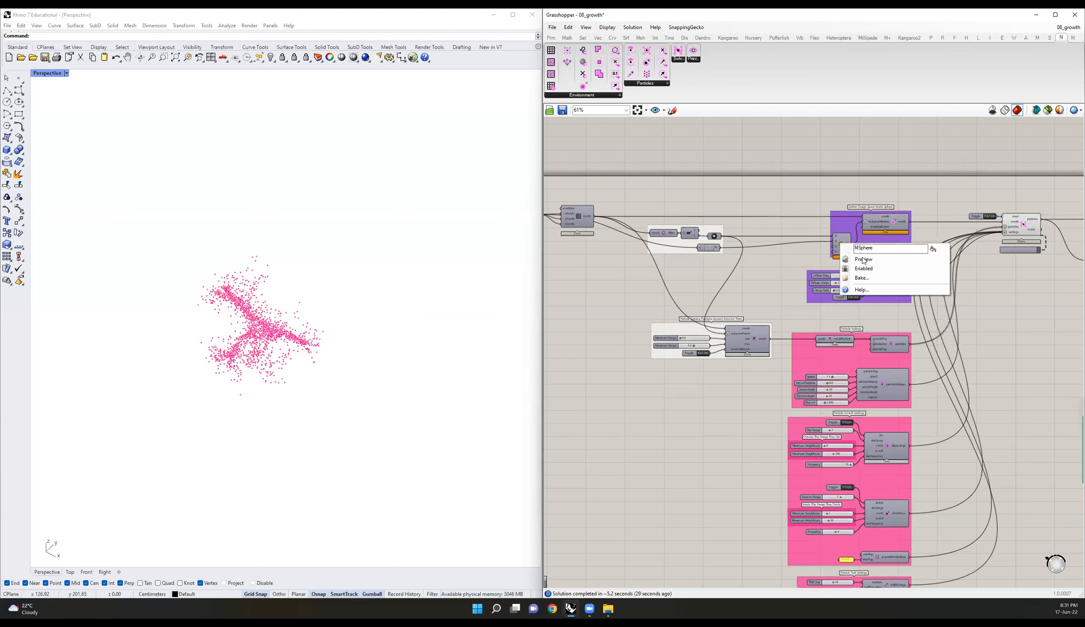
click(863, 260)
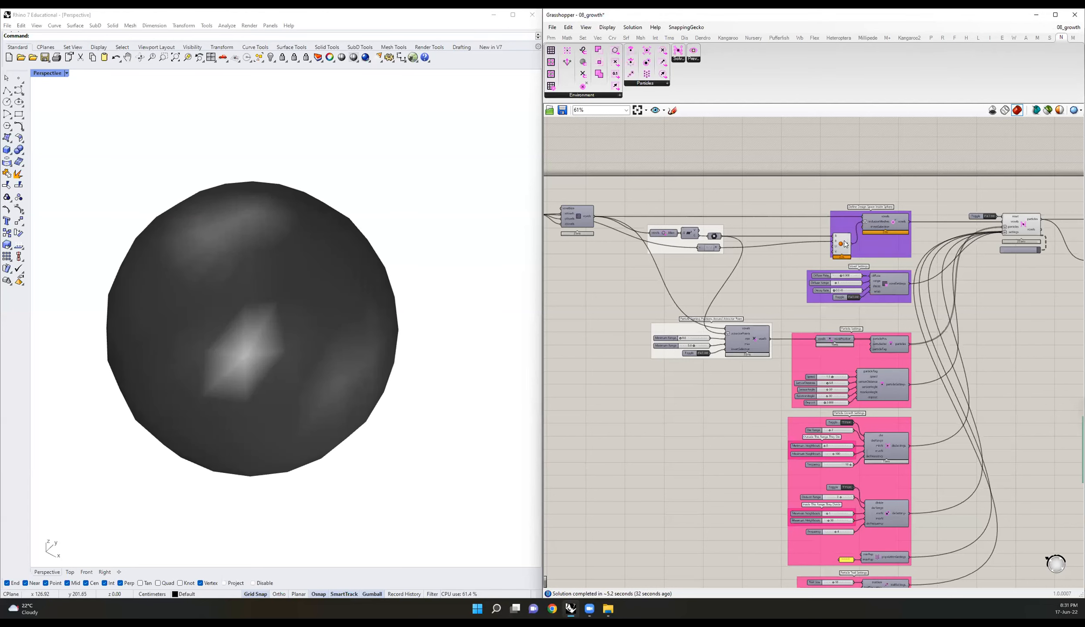
right_click(845, 244)
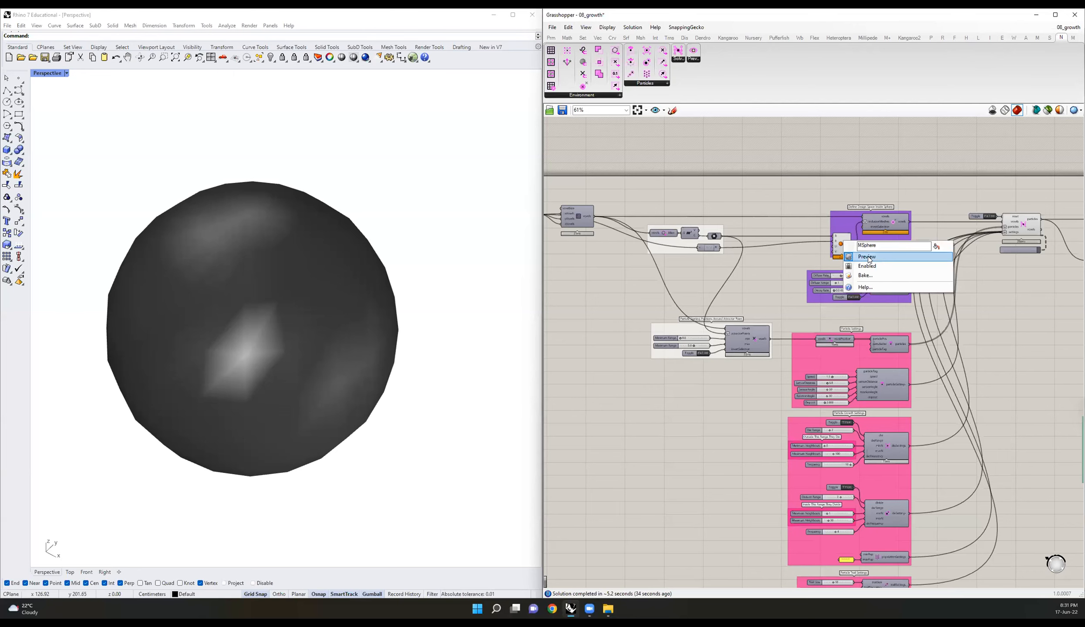
click(869, 257)
Step: Examine the Particle Settings and Particle Growth Settings groups while the growth simulation runs
right_drag(876, 188, 848, 185)
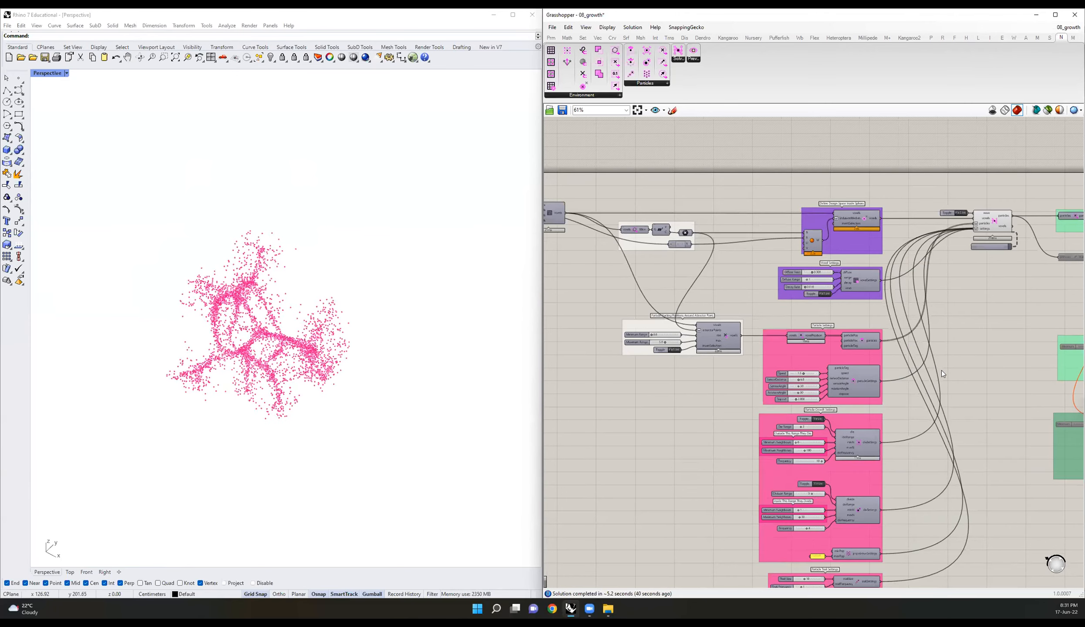
right_drag(693, 383, 663, 344)
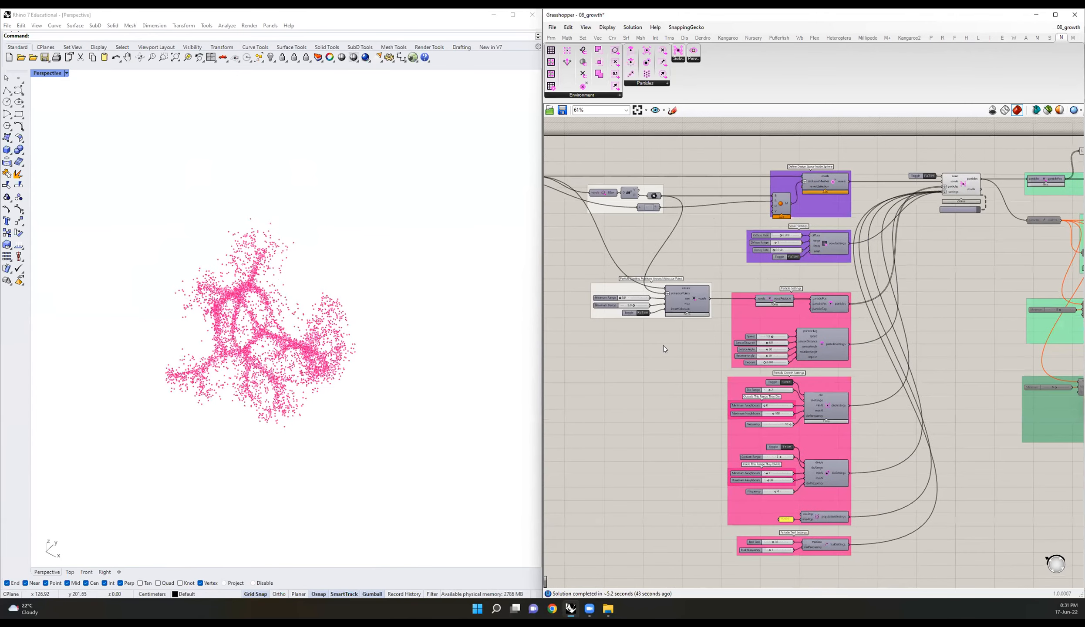
scroll(662, 345, up, 1)
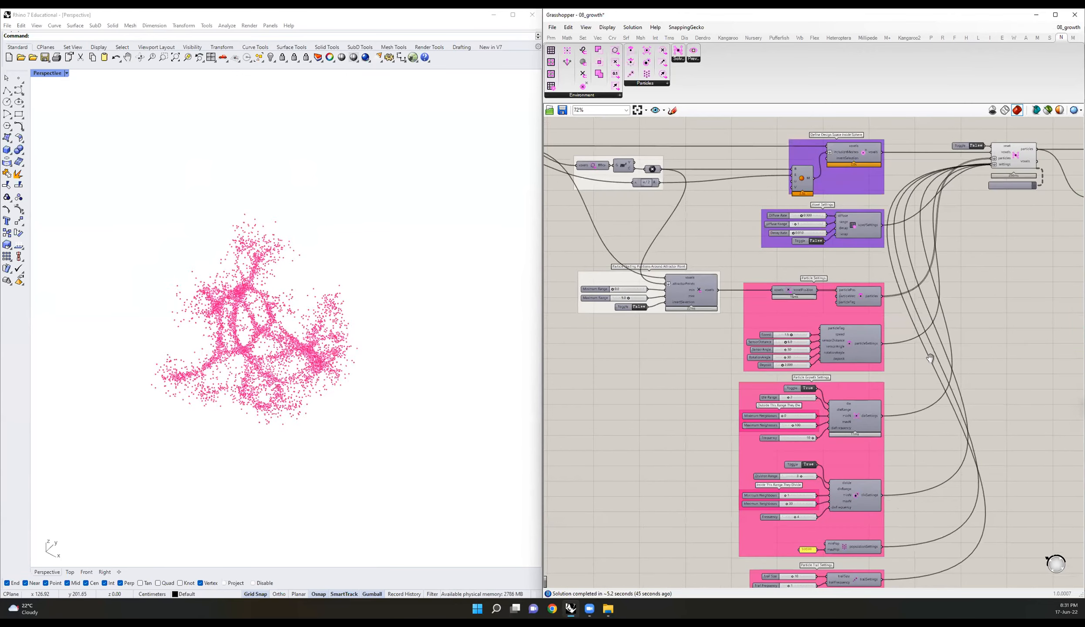
scroll(791, 359, up, 1)
scroll(791, 359, up, 1)
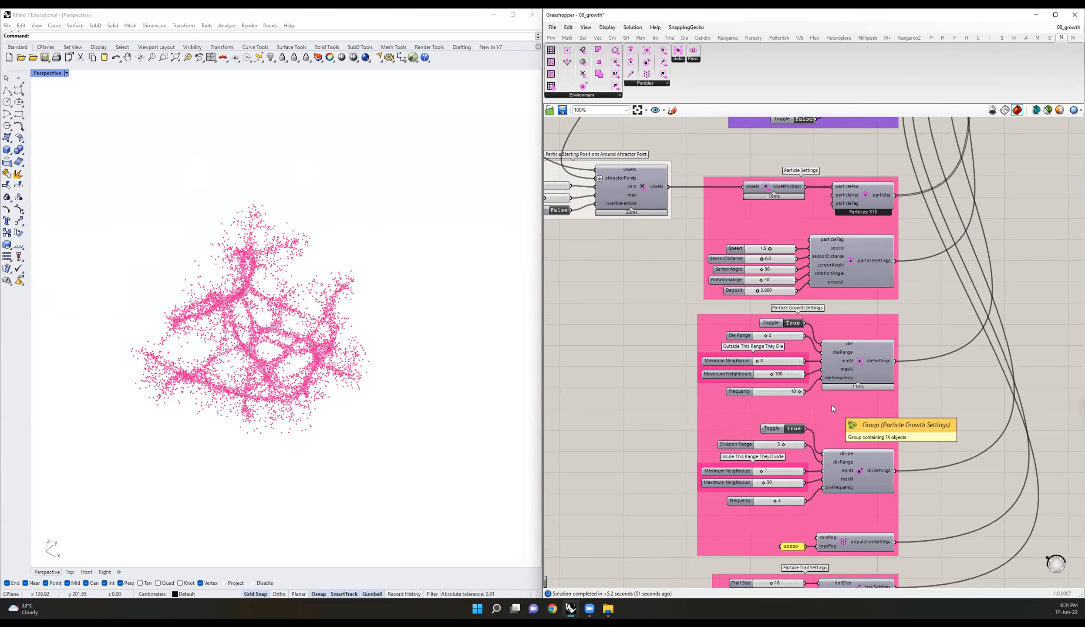
scroll(832, 406, down, 1)
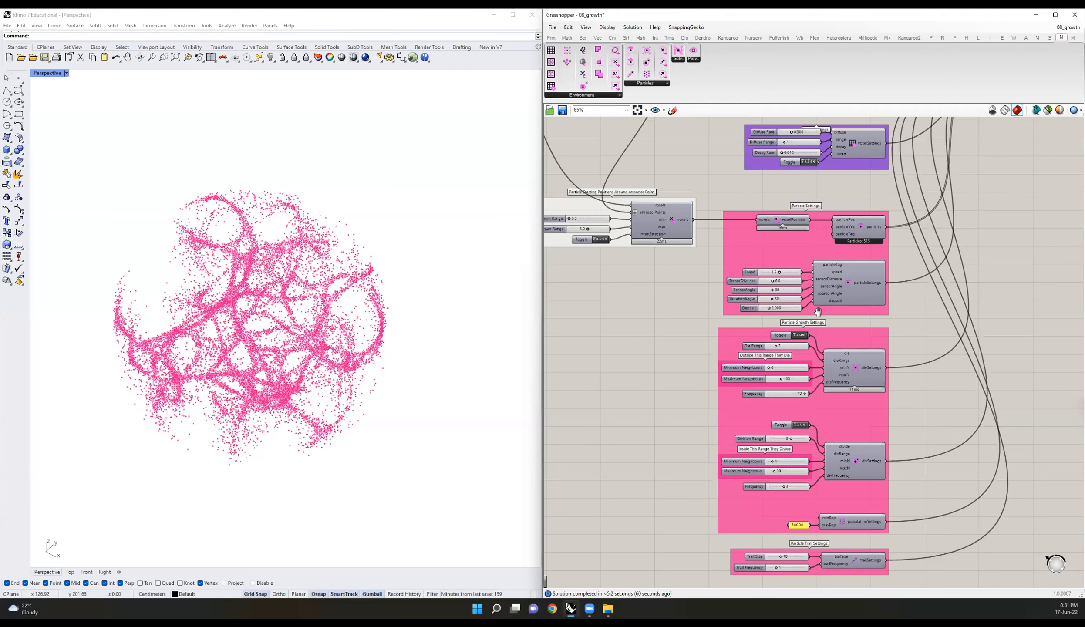
right_drag(667, 407, 592, 372)
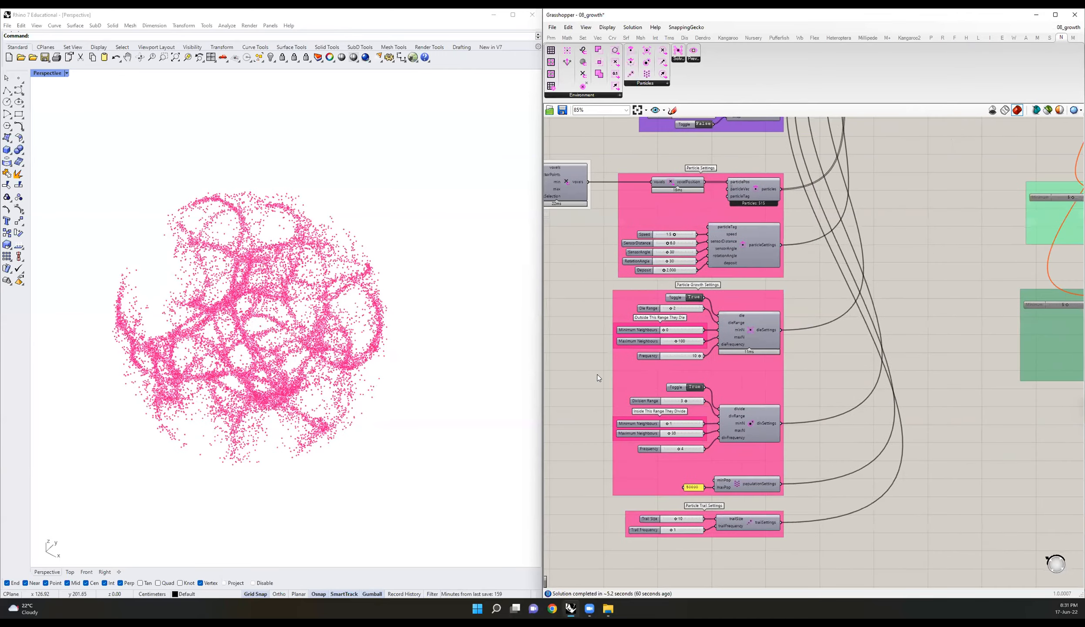
scroll(859, 382, up, 1)
right_drag(849, 400, 858, 381)
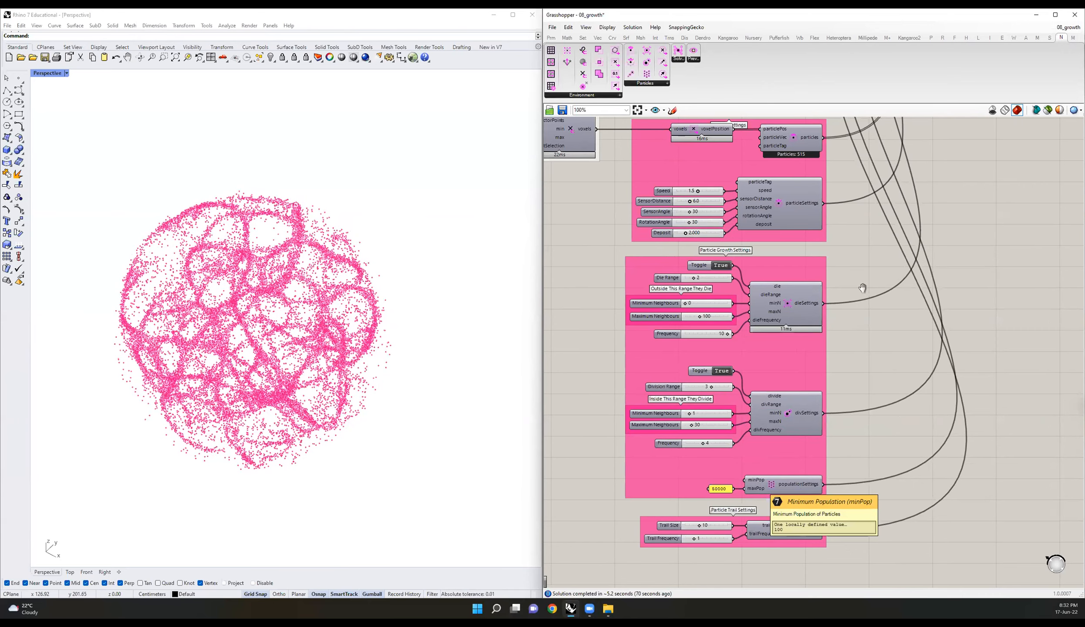
Step: Pause the timer driving the growth simulation
right_drag(851, 292, 780, 418)
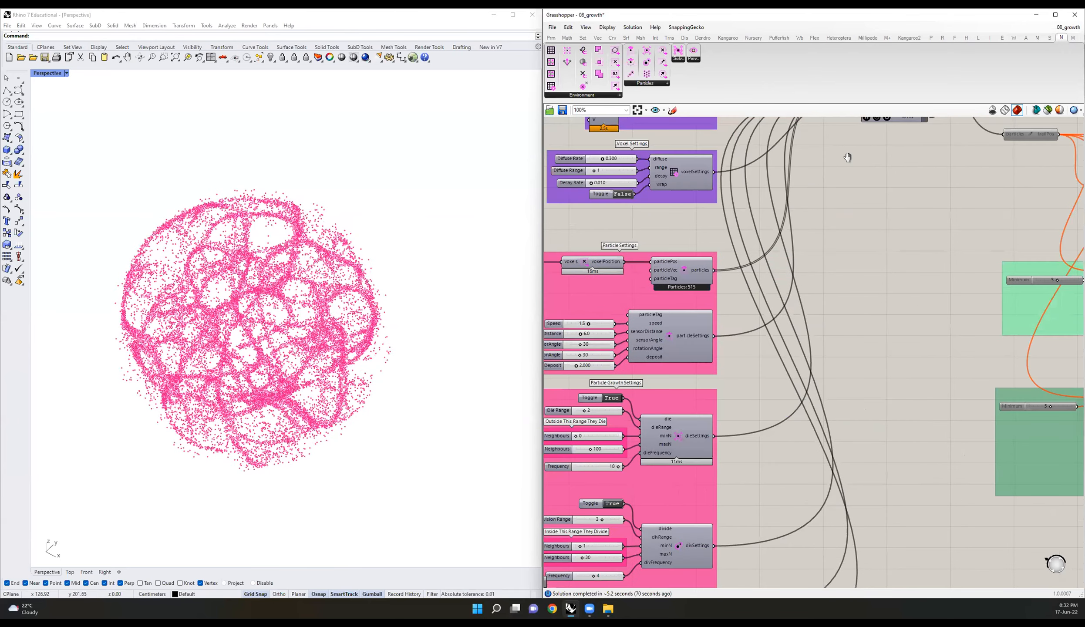
right_drag(853, 119, 782, 263)
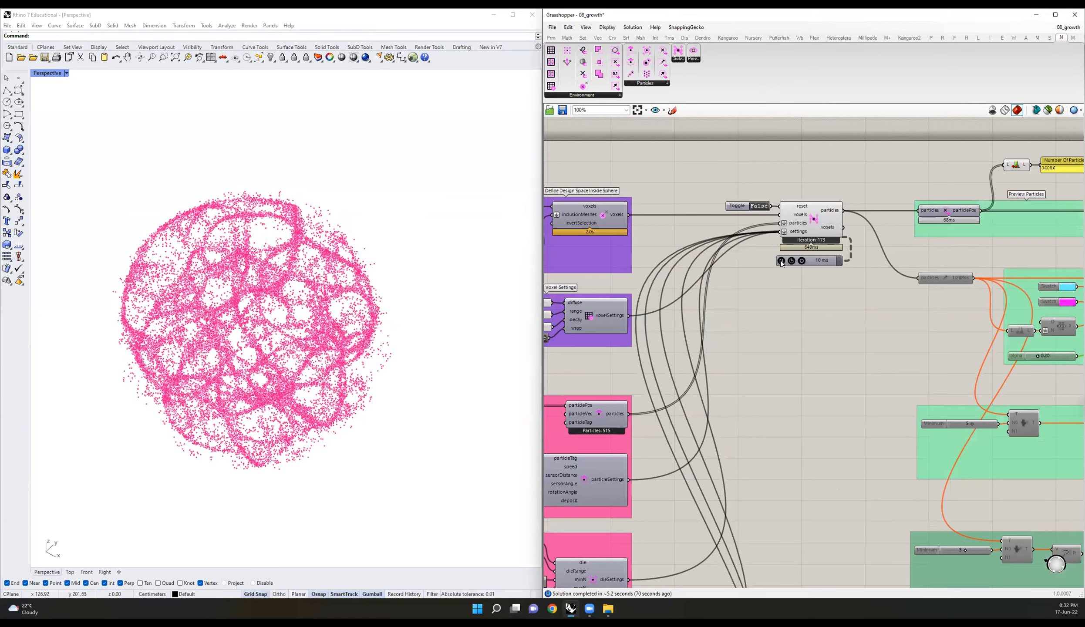
click(781, 261)
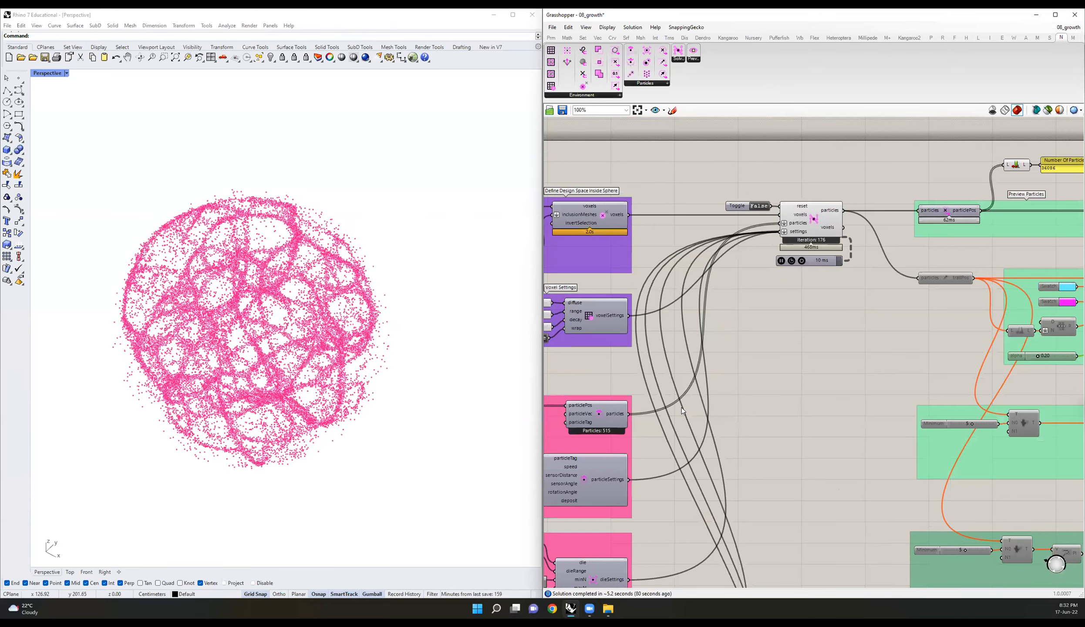
Step: View the grown particles from another angle and examine the die and divide neighbour ranges in the Particle Growth Settings
scroll(682, 407, down, 5)
scroll(768, 352, up, 6)
right_drag(361, 255, 233, 309)
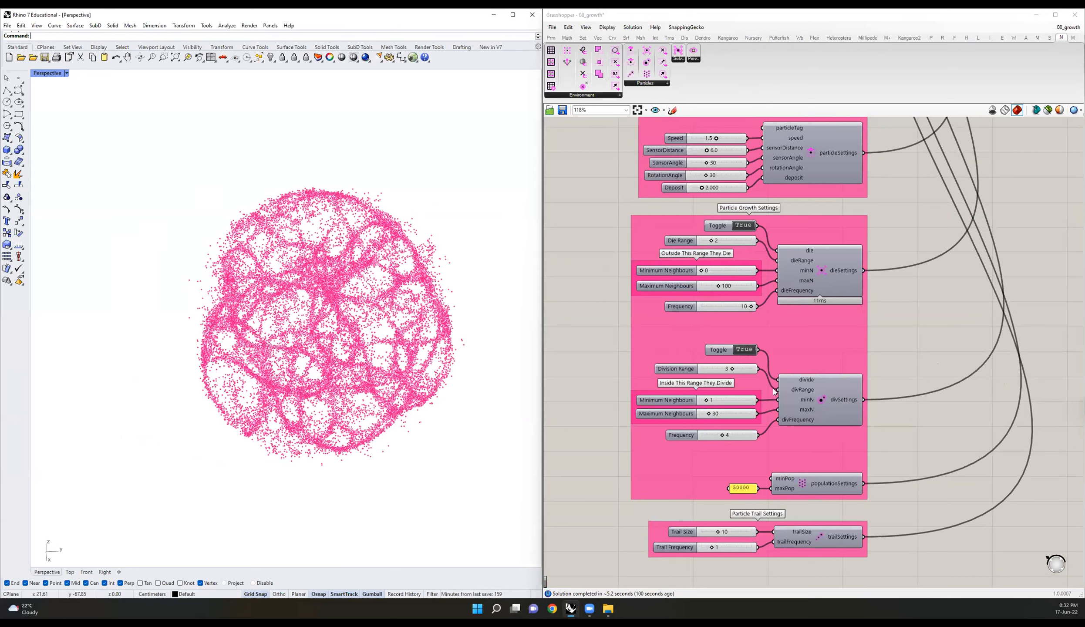
right_drag(691, 277, 653, 307)
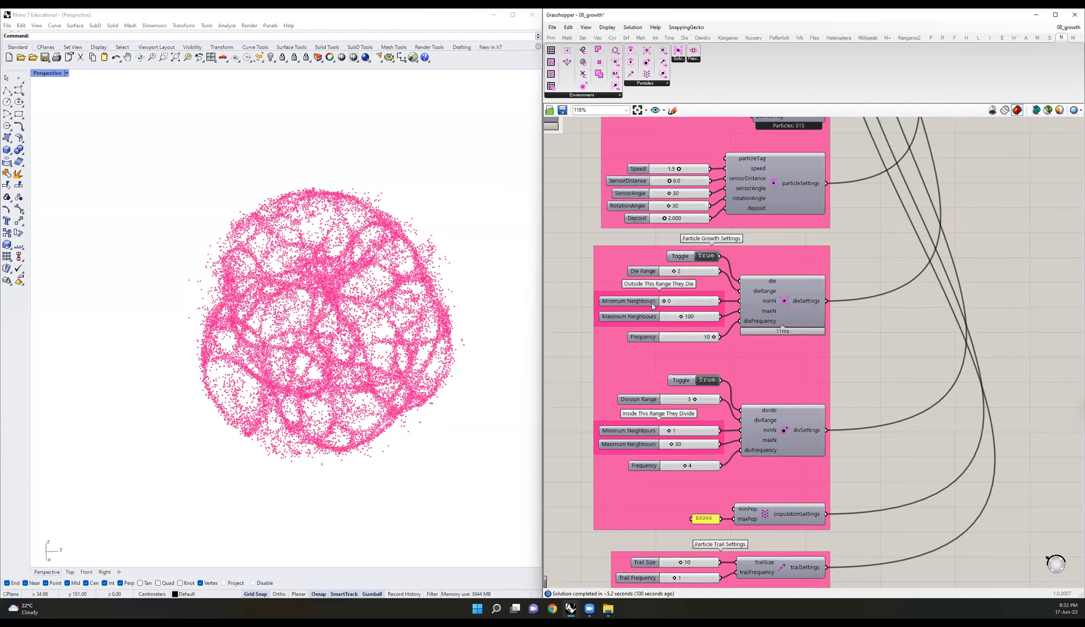
scroll(693, 270, up, 1)
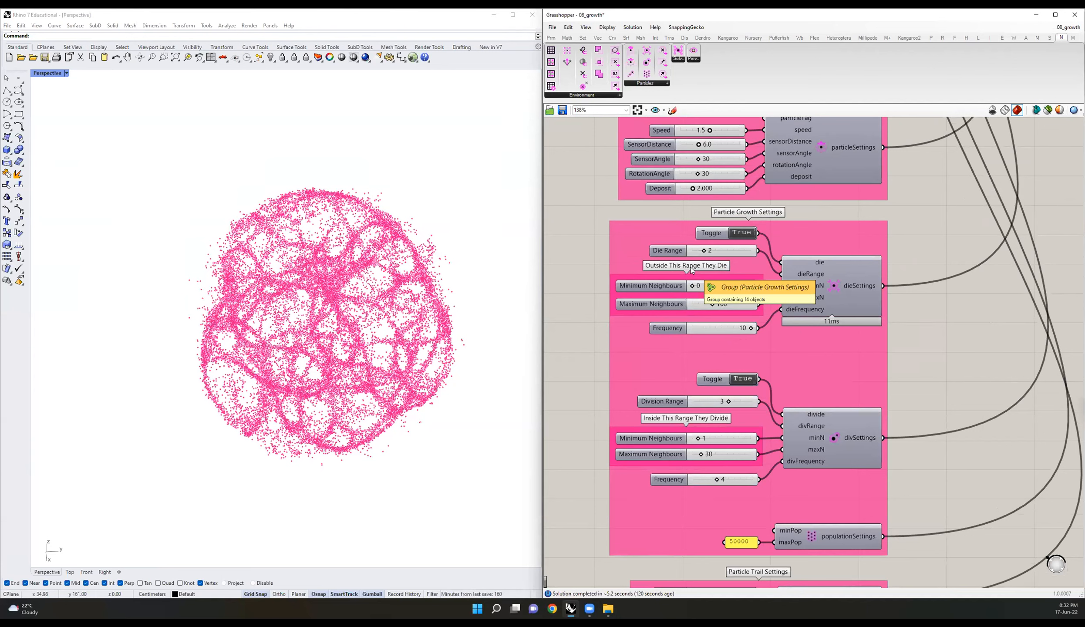
Step: Examine the die range, division range and neighbour limit settings in the Particle Growth Settings group
click(676, 255)
click(675, 403)
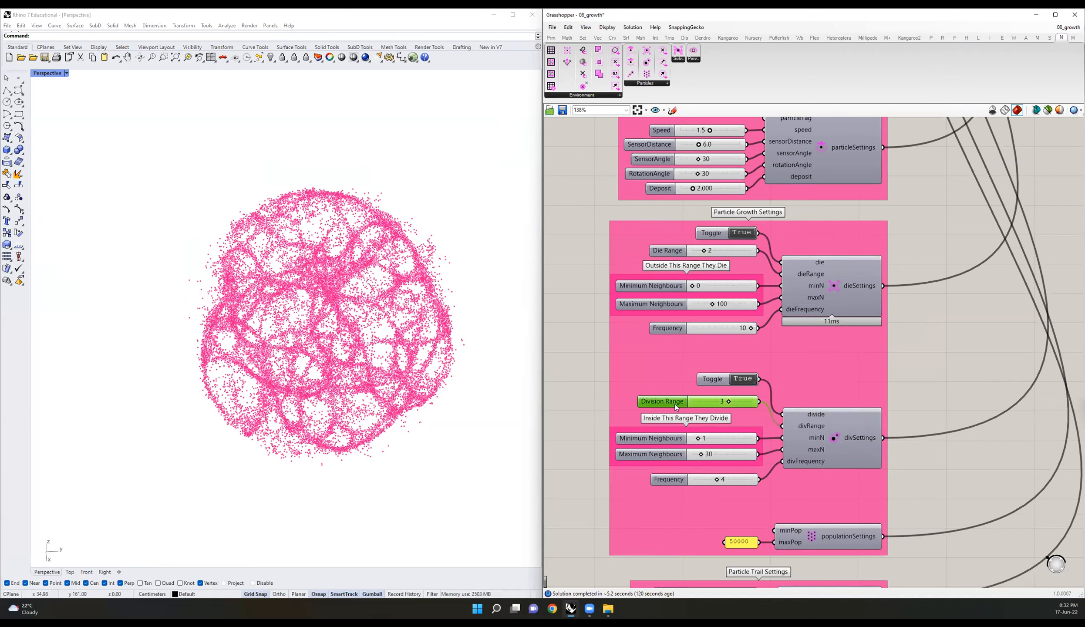
click(554, 340)
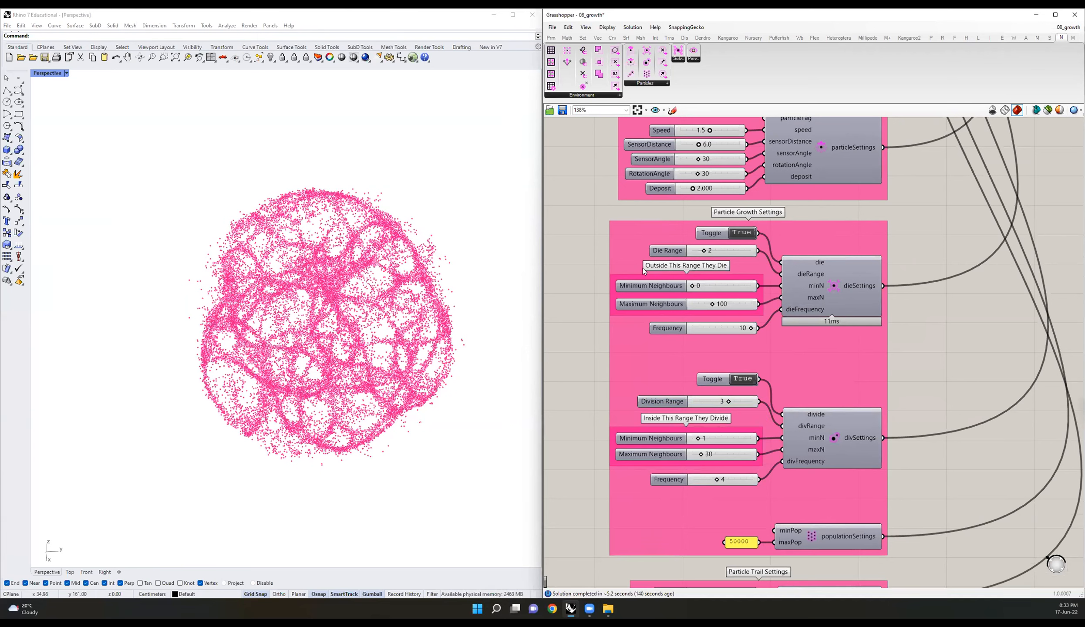
click(647, 294)
click(652, 285)
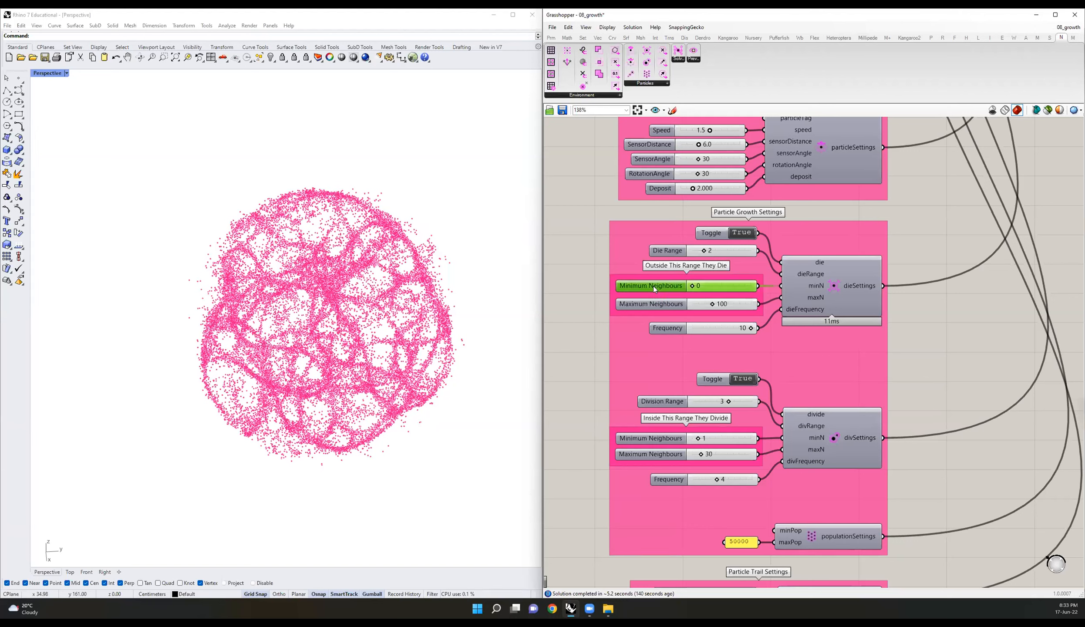
click(658, 304)
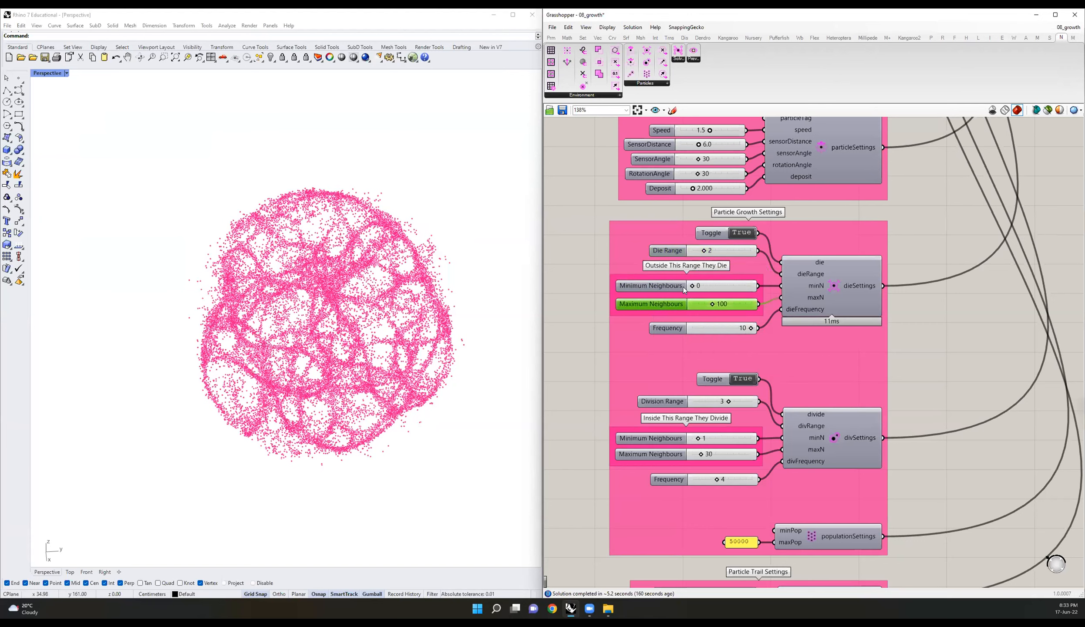
Step: Compare the minimum and maximum neighbour limits in the Outside This Range They Die group
click(670, 287)
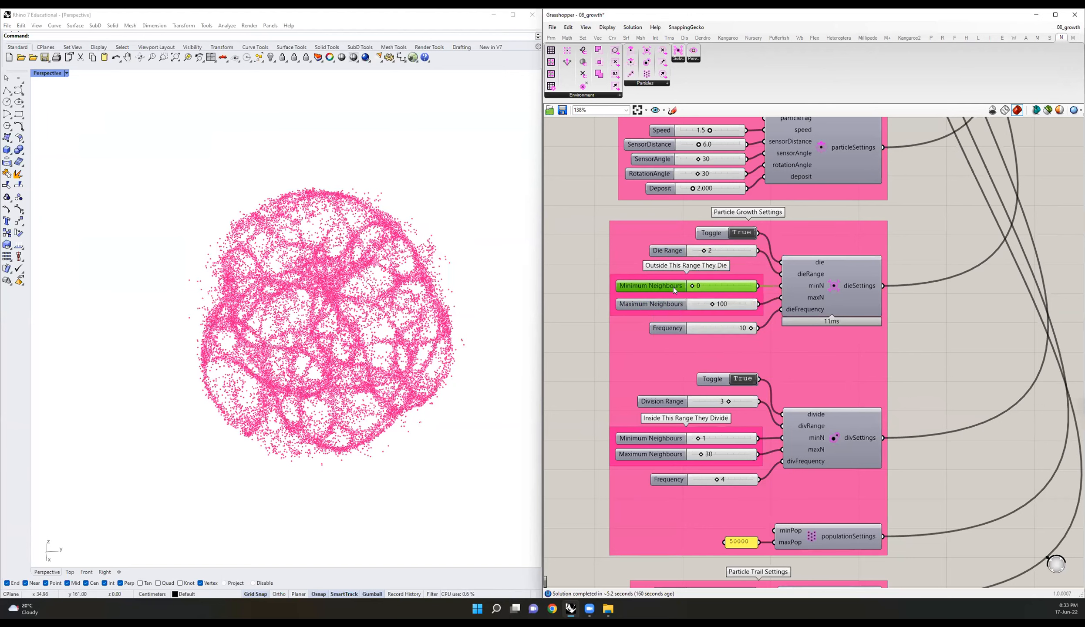
click(678, 305)
click(676, 291)
click(678, 300)
click(677, 288)
click(678, 304)
click(677, 287)
click(678, 304)
click(677, 287)
click(678, 308)
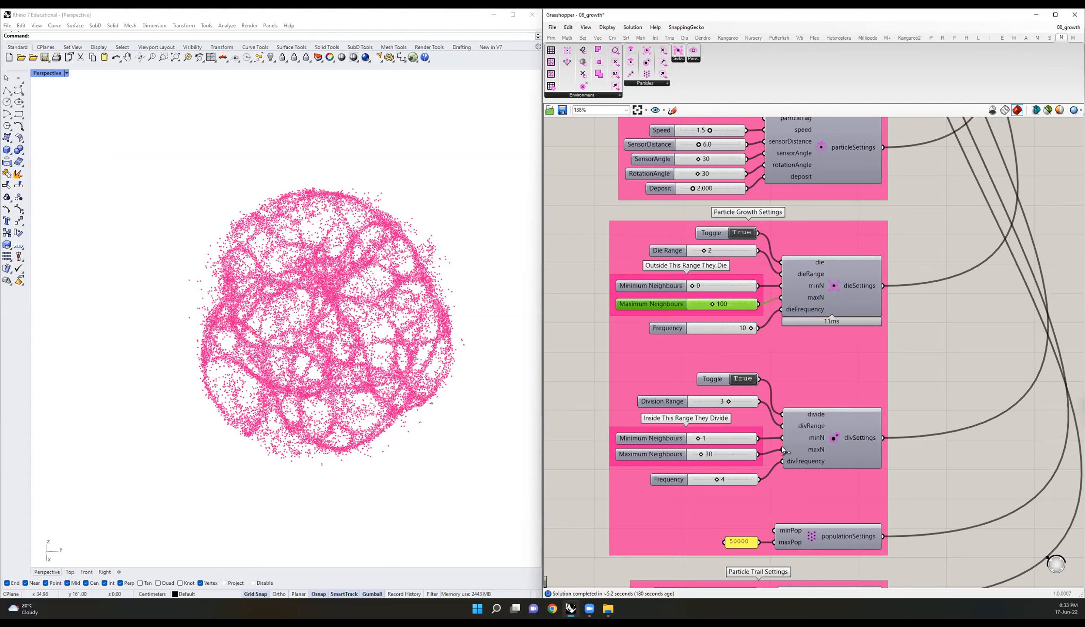
click(687, 278)
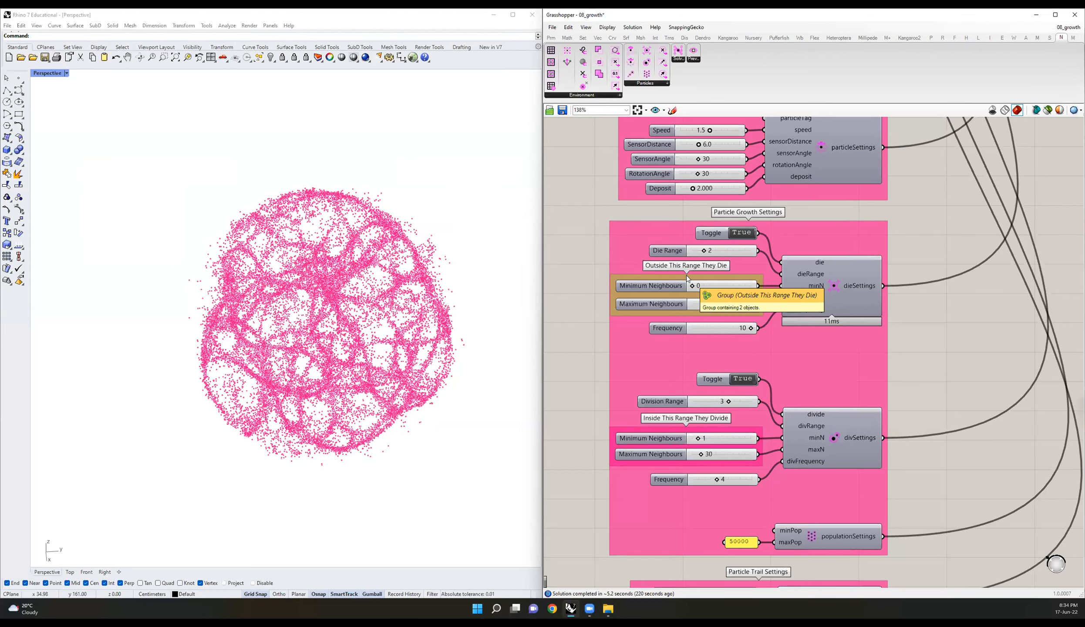
Step: Turn off particle division by switching its toggle to False in the Particle Growth Settings
right_drag(829, 368, 792, 325)
scroll(791, 325, down, 3)
scroll(679, 214, up, 5)
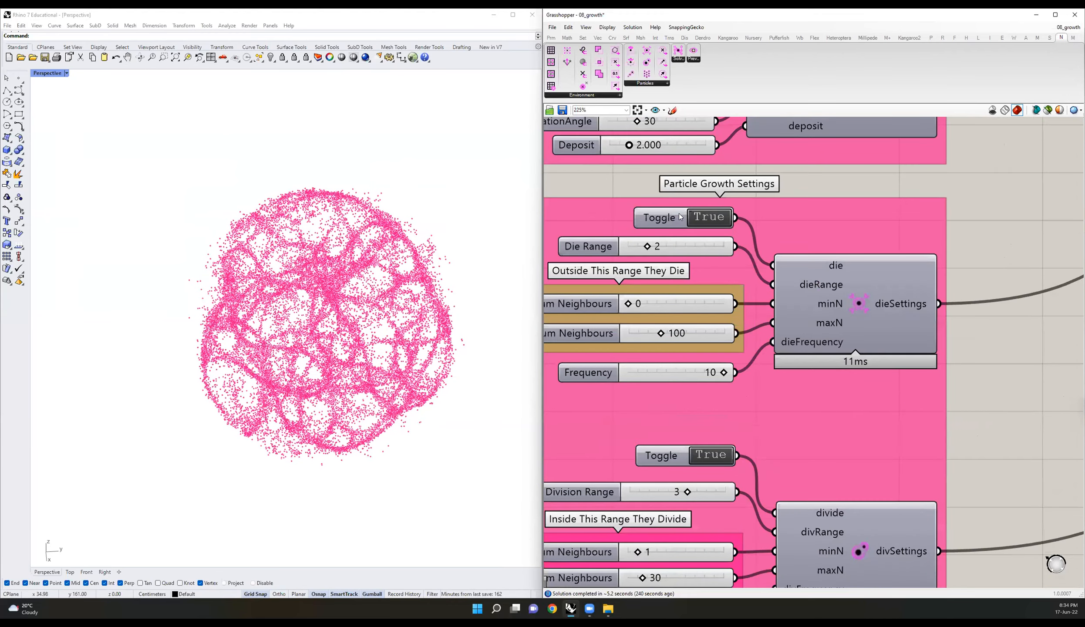
scroll(679, 214, down, 5)
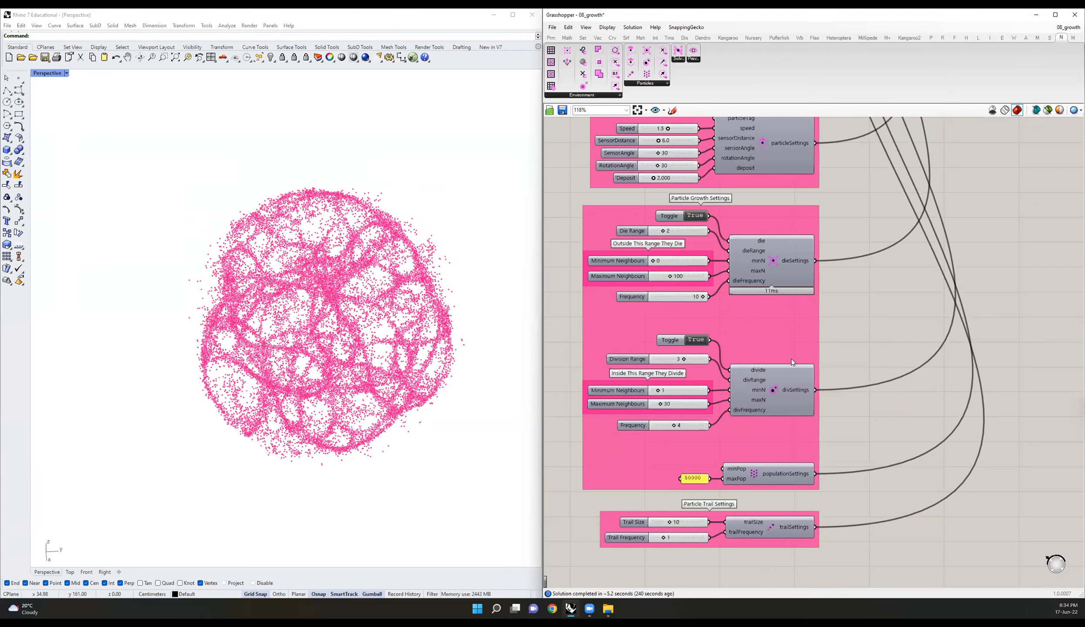
click(699, 342)
Step: Resume the timer driving the growth simulation
right_drag(868, 305, 736, 400)
scroll(737, 400, down, 3)
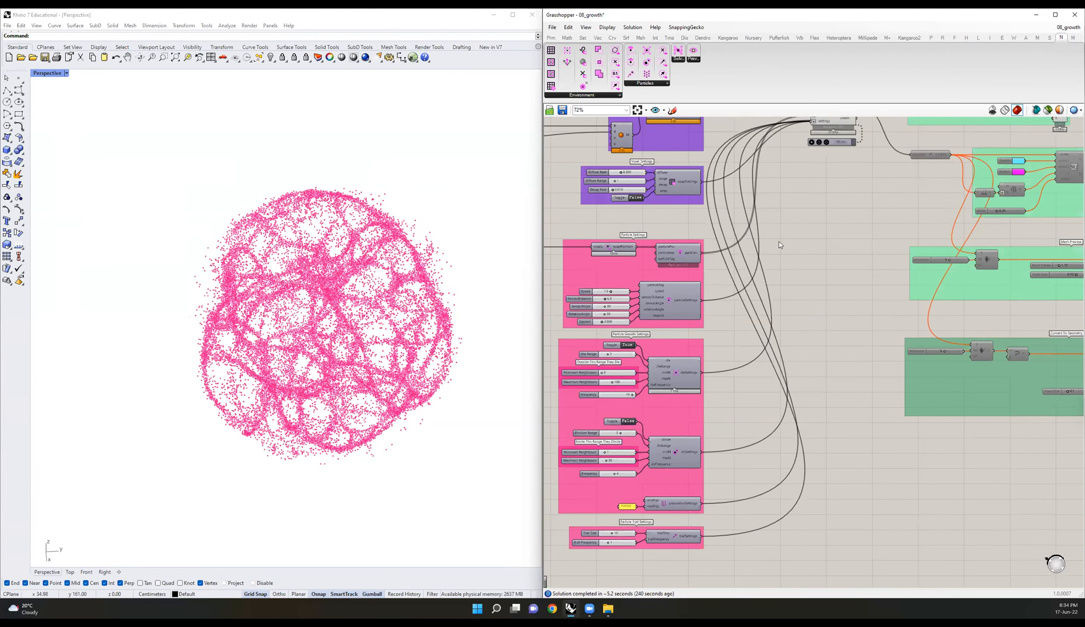
right_drag(813, 142, 739, 288)
scroll(736, 287, up, 5)
click(734, 285)
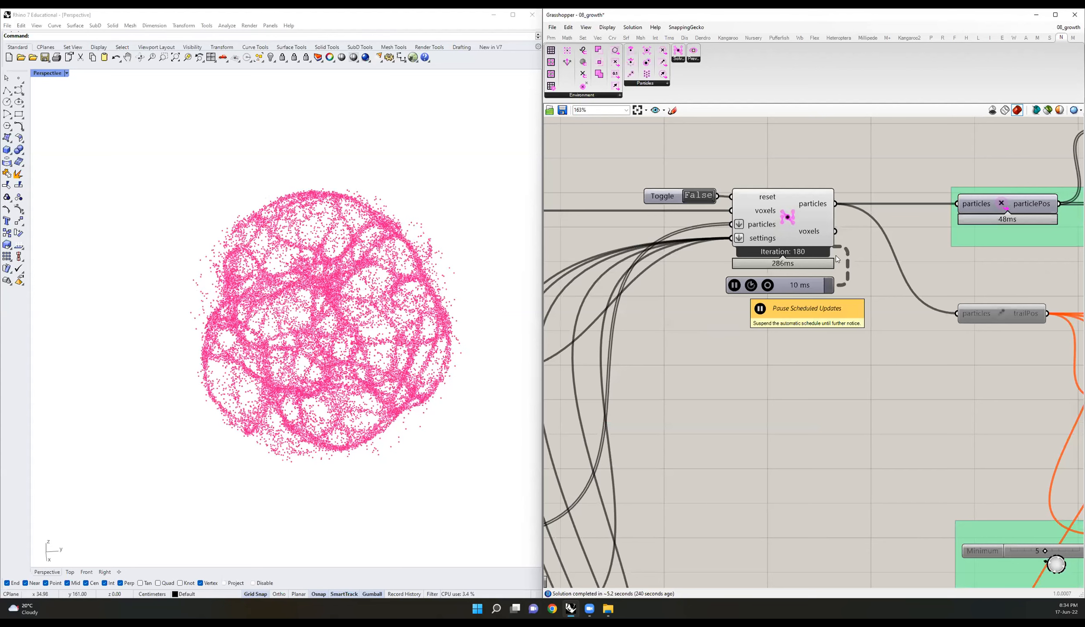
Step: Check the Number Of Particles panel while the simulation runs and pause the timer
right_drag(969, 333, 761, 333)
scroll(893, 261, down, 4)
scroll(751, 372, up, 2)
scroll(753, 366, up, 3)
scroll(699, 370, down, 7)
scroll(874, 241, up, 5)
right_drag(791, 240, 917, 223)
scroll(949, 213, up, 2)
scroll(952, 218, down, 2)
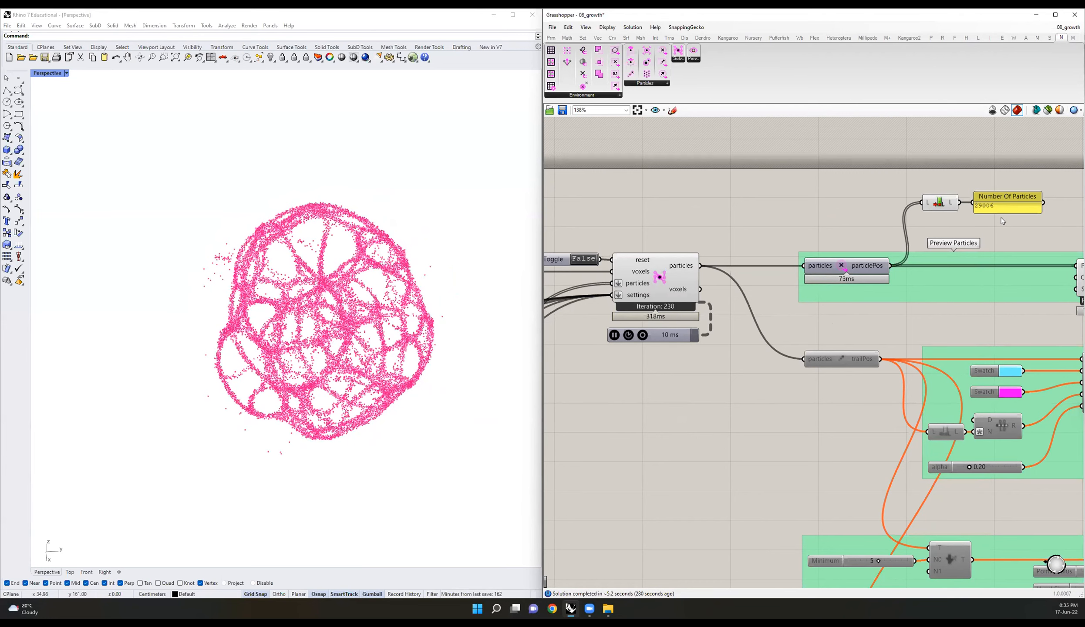
click(613, 335)
scroll(611, 338, down, 5)
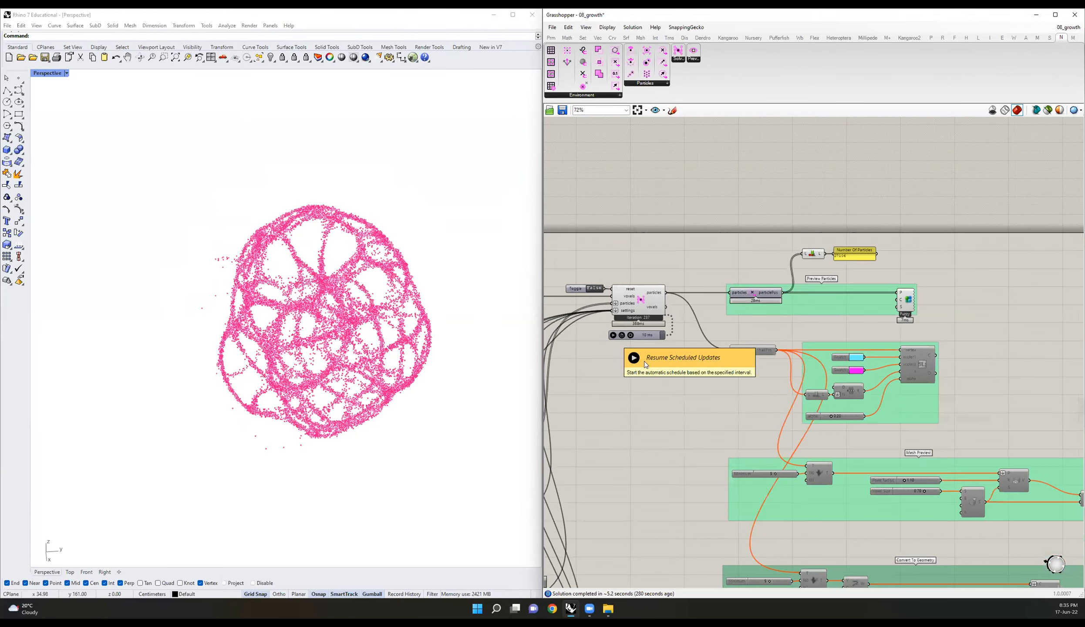
Step: Examine the division toggle and the die settings in the Particle Growth Settings group
scroll(600, 426, up, 4)
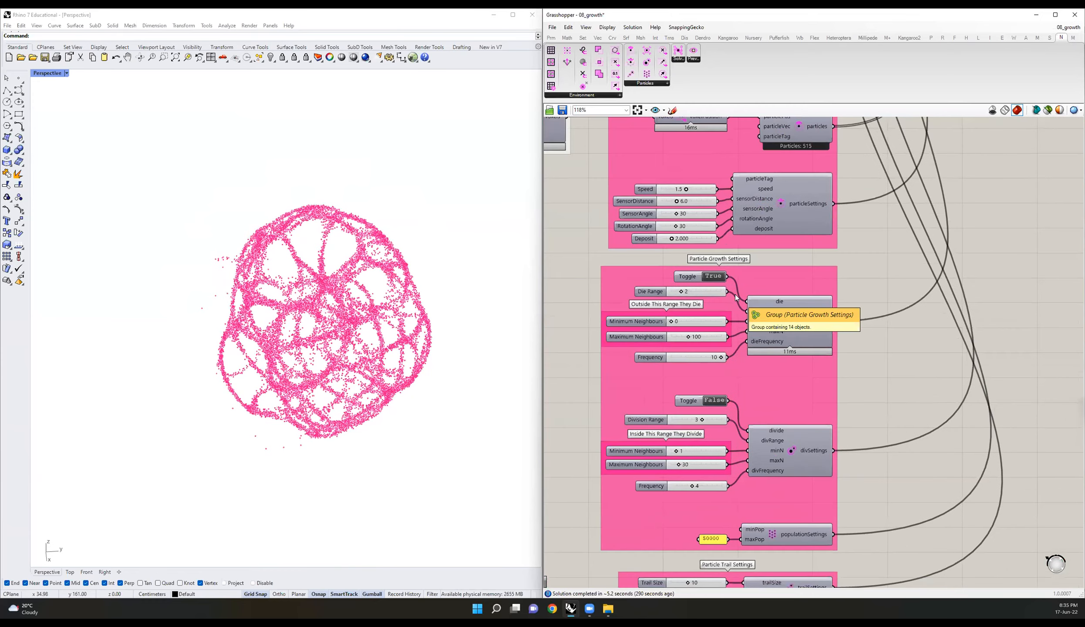
click(700, 404)
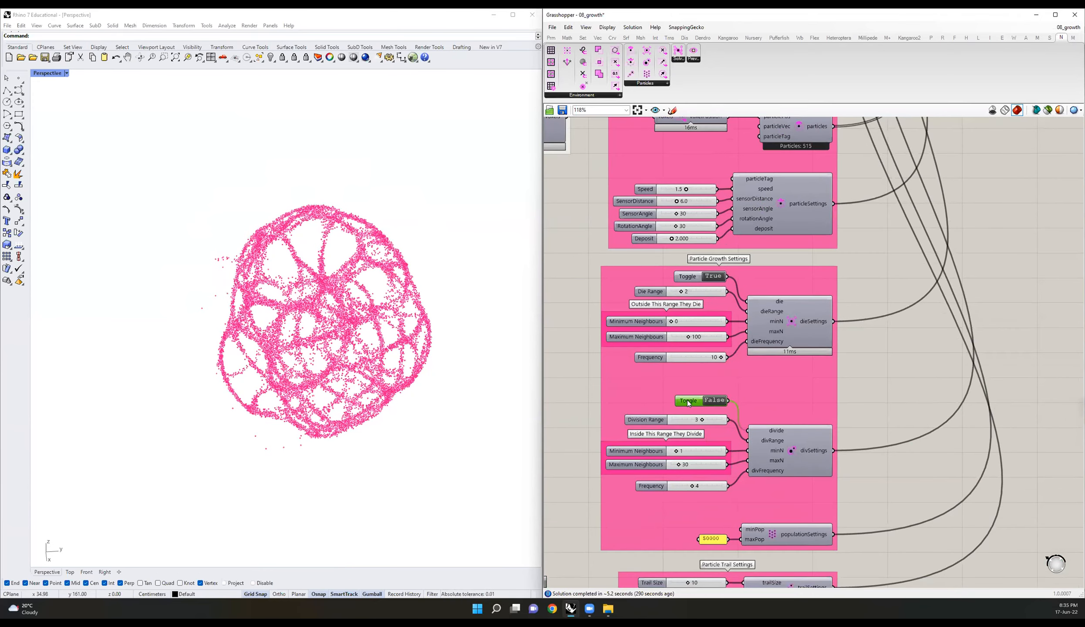
scroll(694, 394, down, 2)
right_drag(741, 388, 720, 395)
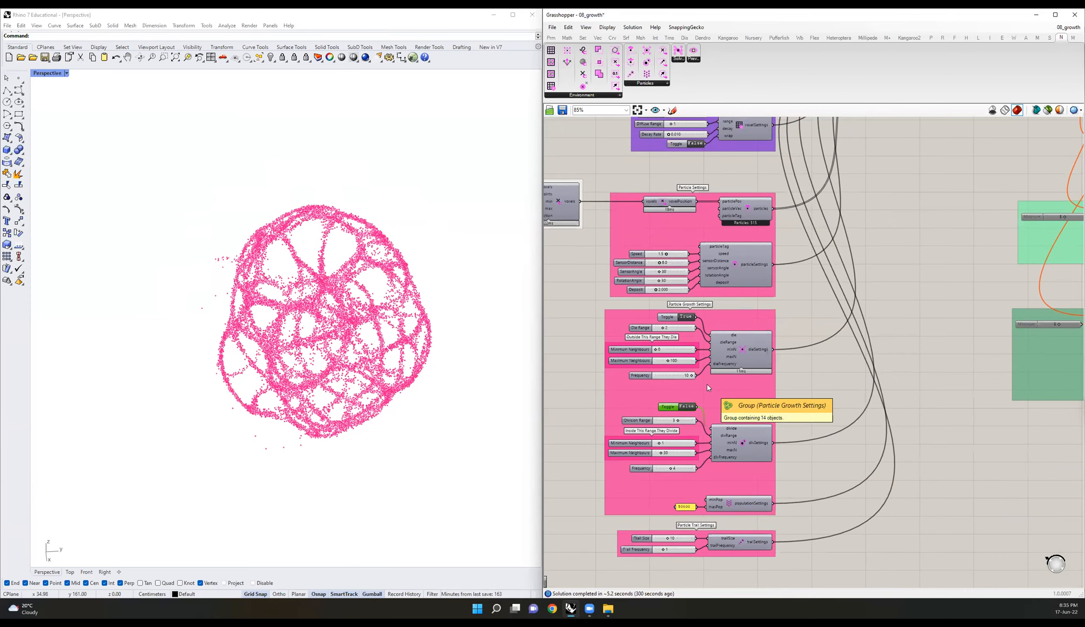
scroll(707, 384, down, 2)
scroll(792, 387, up, 3)
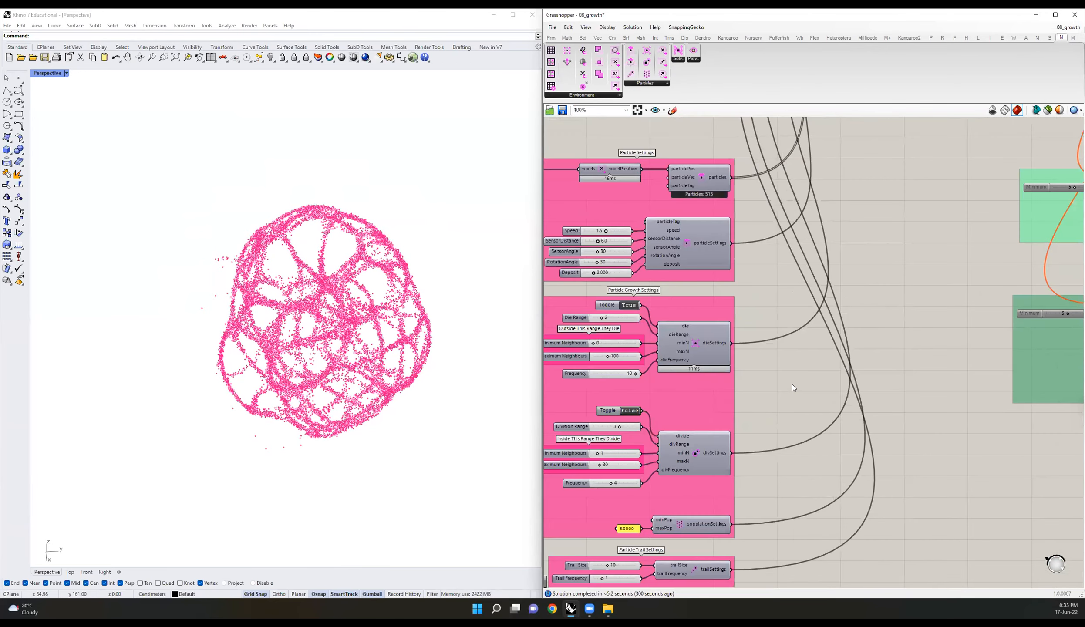
scroll(791, 384, down, 2)
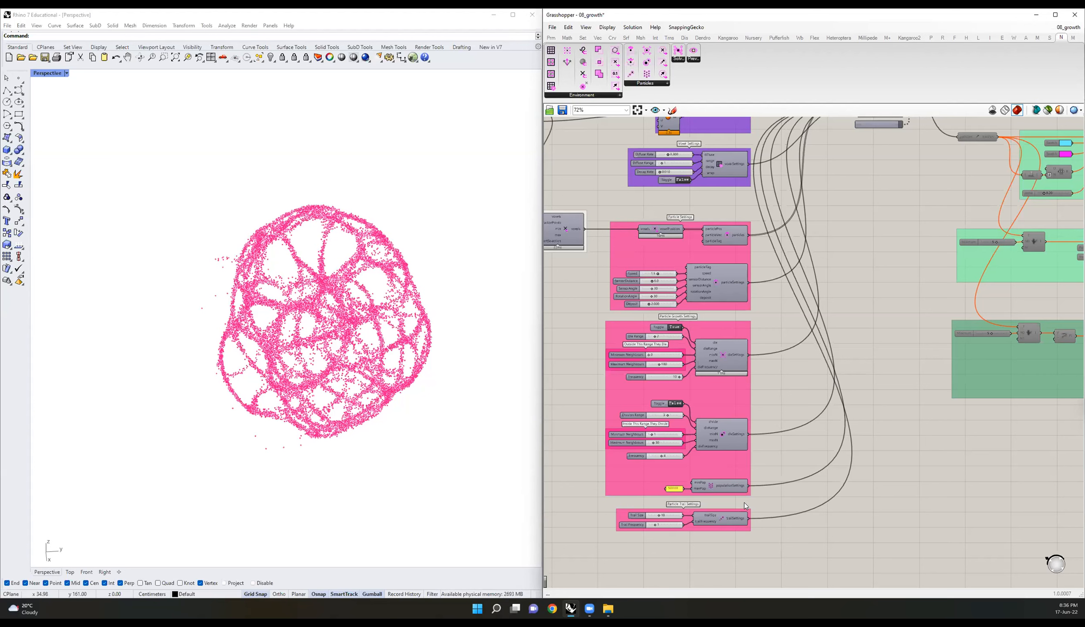
Step: Examine the frequency sliders for dying and dividing in the Particle Growth Settings
right_drag(624, 406, 647, 400)
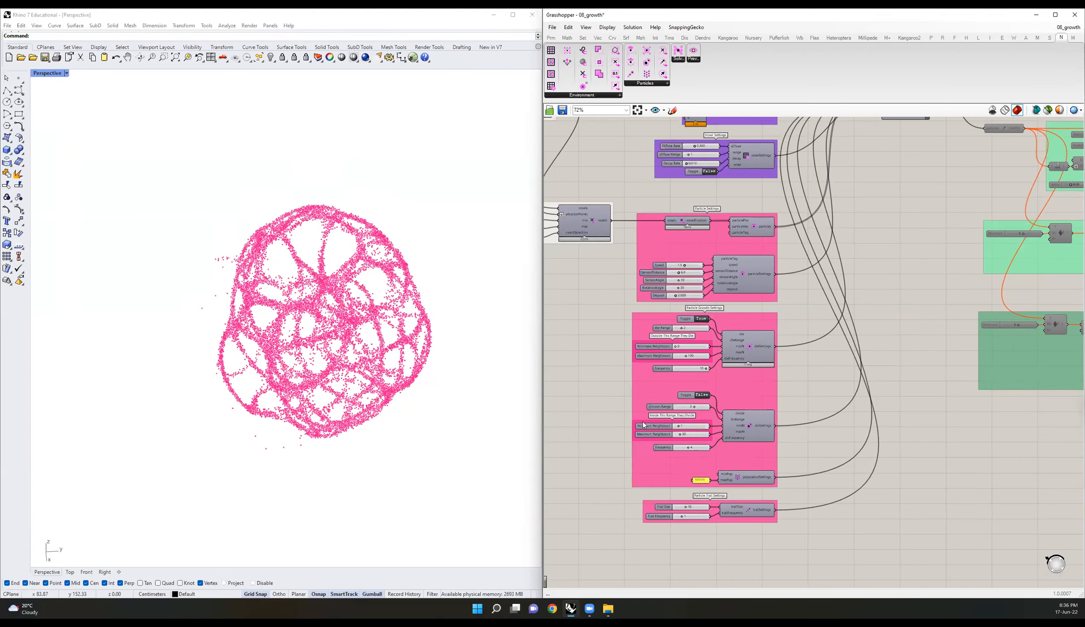
scroll(648, 402, up, 3)
click(683, 334)
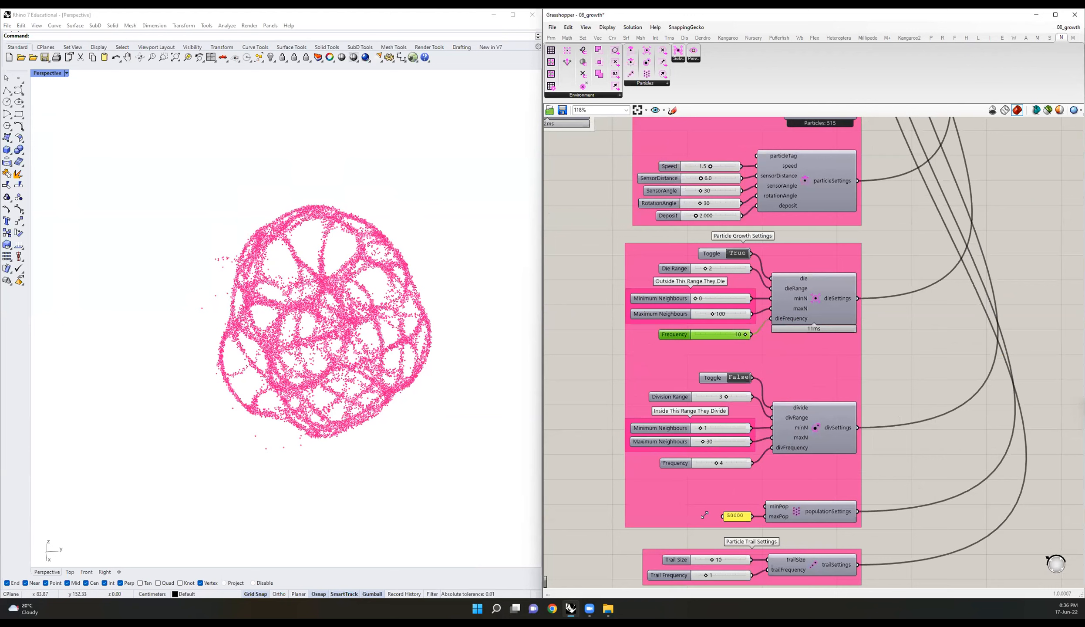
click(670, 464)
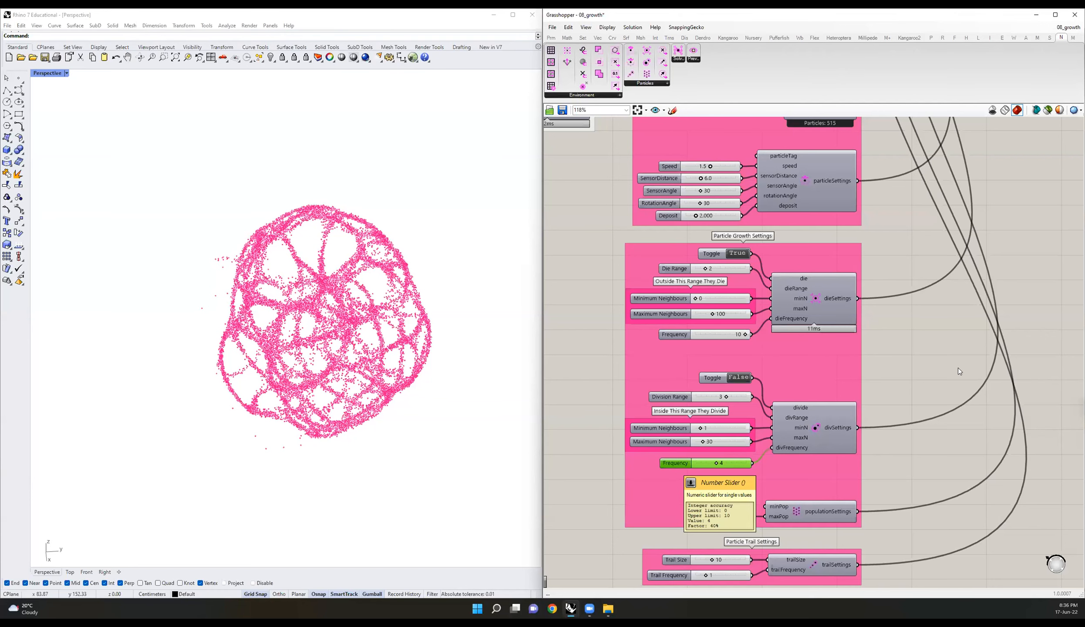
right_drag(784, 339, 693, 348)
scroll(765, 276, down, 6)
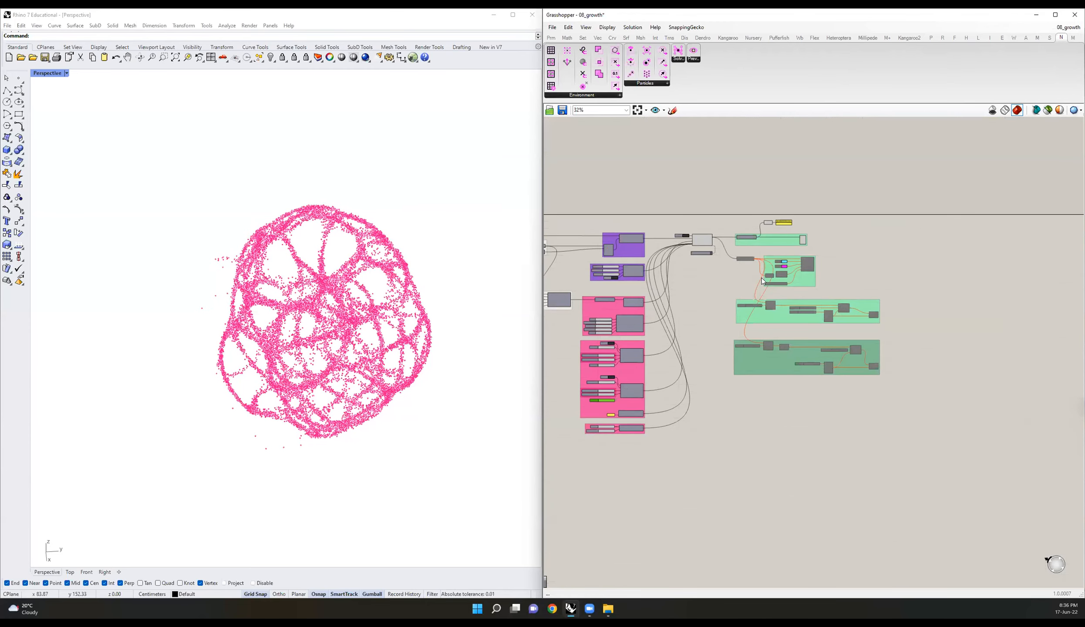
scroll(563, 350, up, 6)
right_drag(755, 343, 788, 314)
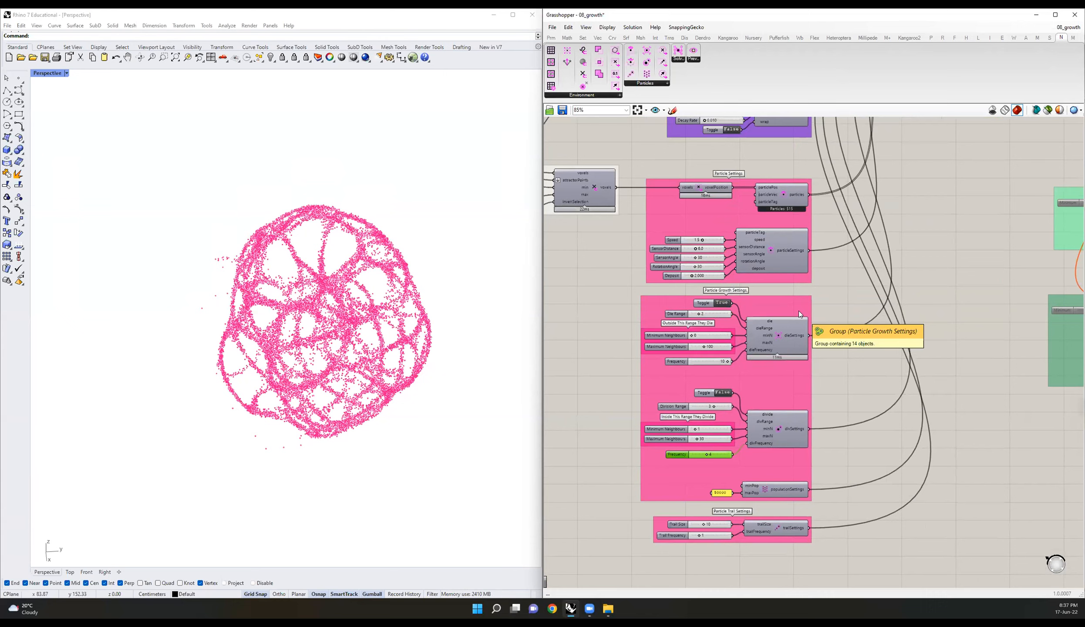
Step: Enable the trail position component and the trail preview group with the GL Shader
right_drag(1060, 189, 710, 334)
drag(997, 307, 694, 210)
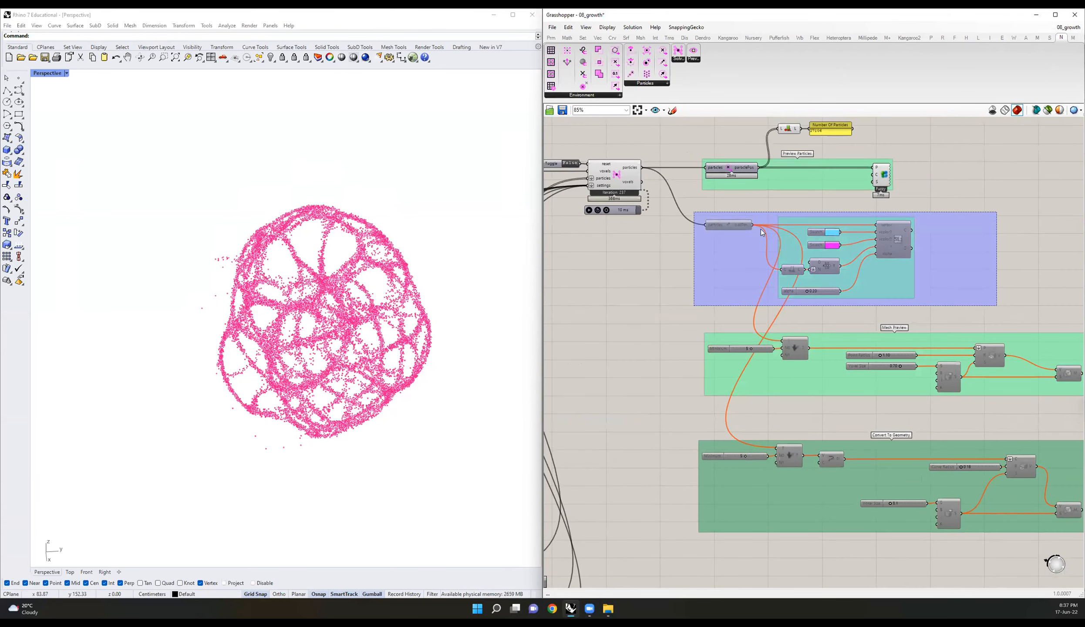
middle_click(762, 230)
click(784, 229)
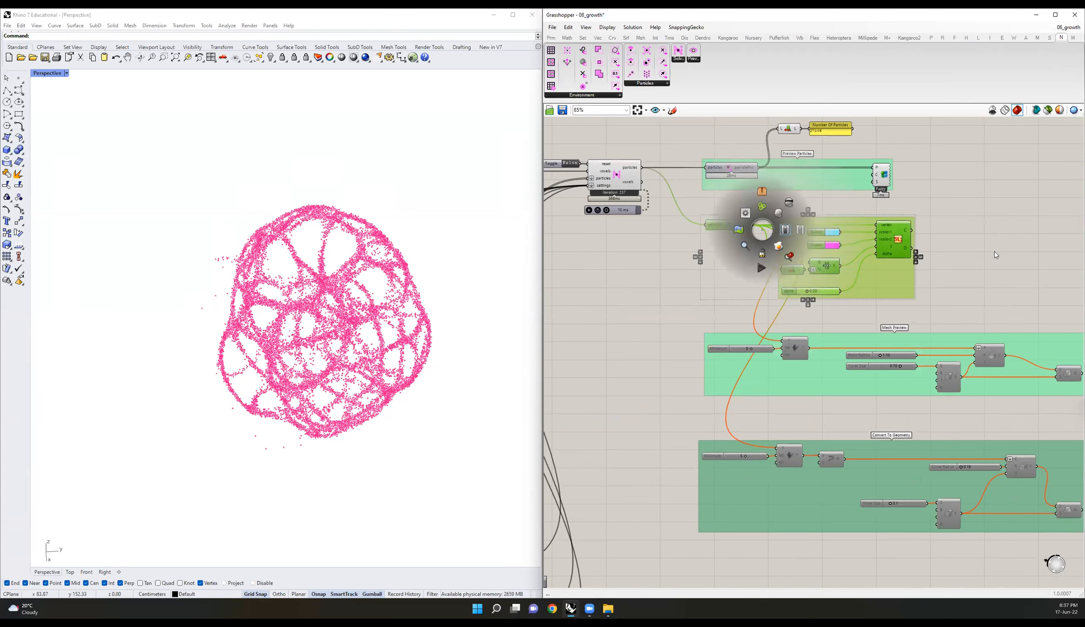
Step: Hide the particle point preview and show the GL Shader's trail preview
right_click(884, 171)
click(914, 181)
right_click(899, 239)
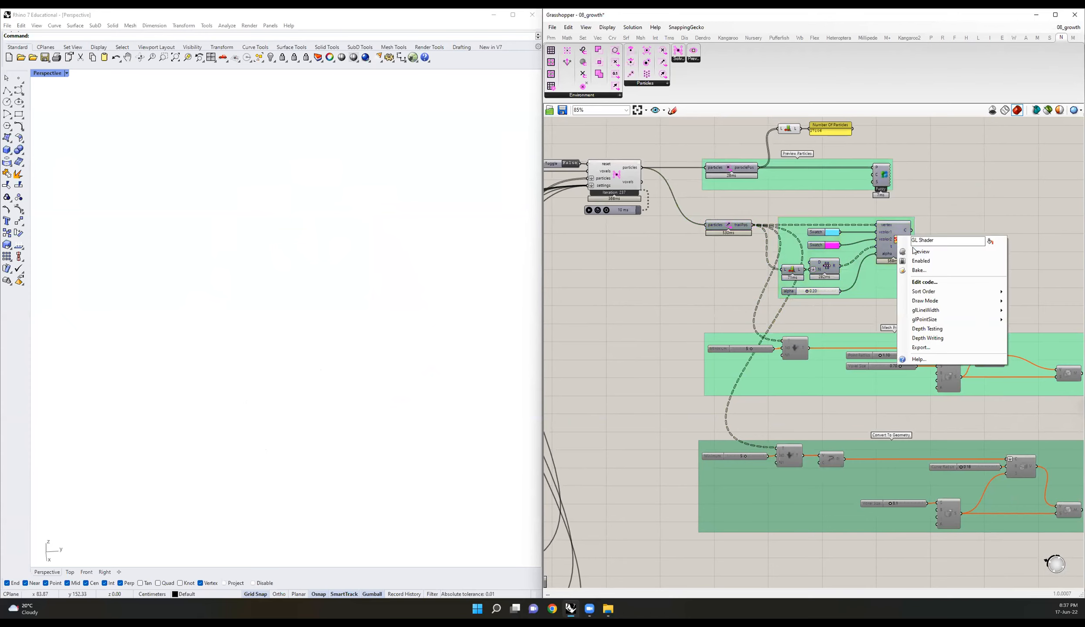
click(914, 251)
Step: View the coloured particle trails from other angles and hide the GL Shader preview
right_drag(953, 222, 918, 236)
right_drag(384, 279, 209, 344)
scroll(269, 296, down, 9)
shift+right_drag(210, 344, 258, 350)
scroll(257, 350, up, 9)
shift+right_drag(348, 232, 344, 302)
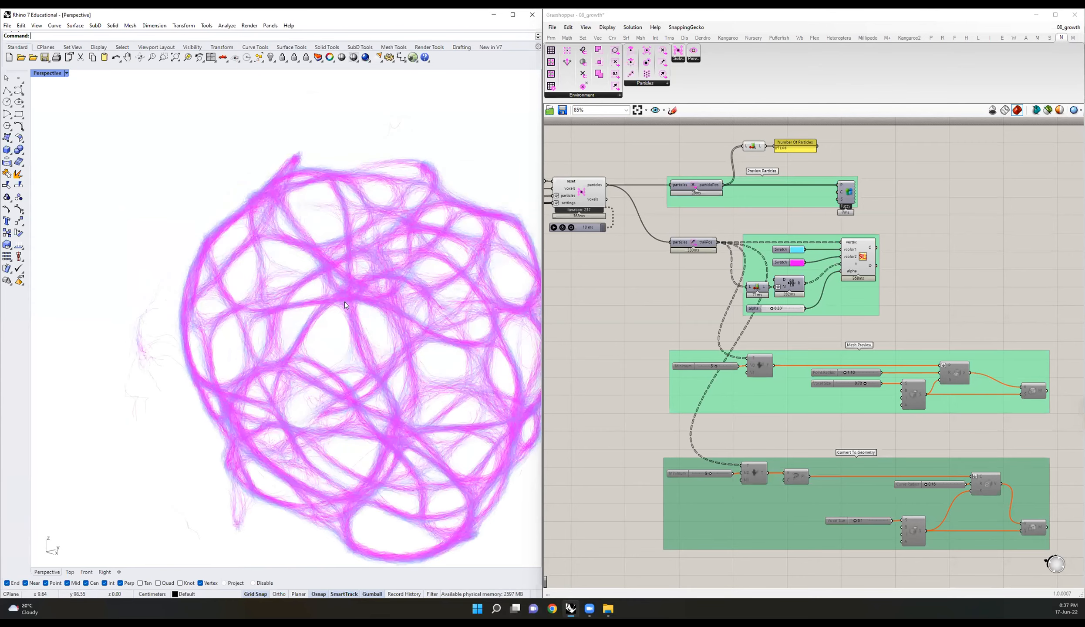
scroll(346, 301, down, 3)
right_click(865, 253)
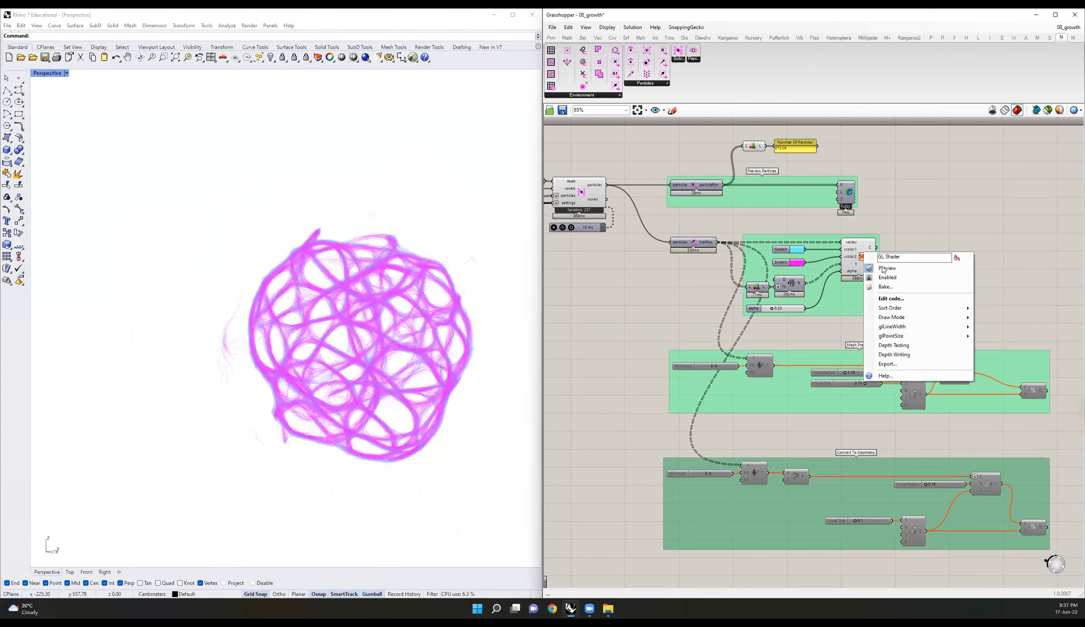
click(882, 268)
Step: Enable all the components in the Mesh Preview group
right_drag(938, 324, 873, 258)
scroll(873, 259, down, 1)
scroll(837, 274, up, 1)
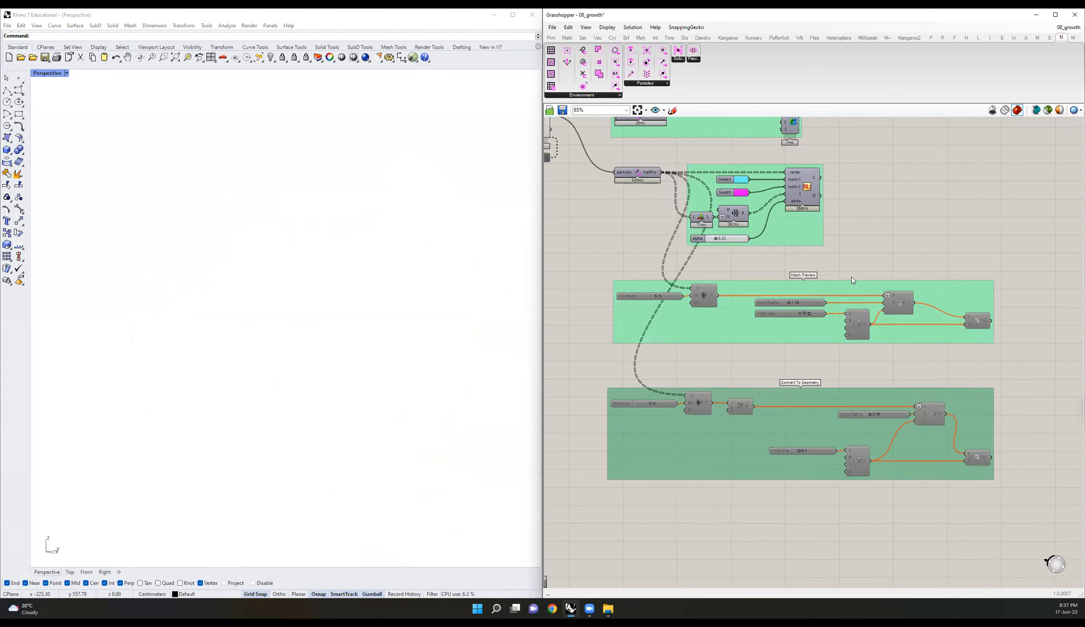
drag(581, 260, 1034, 347)
middle_click(910, 270)
click(930, 273)
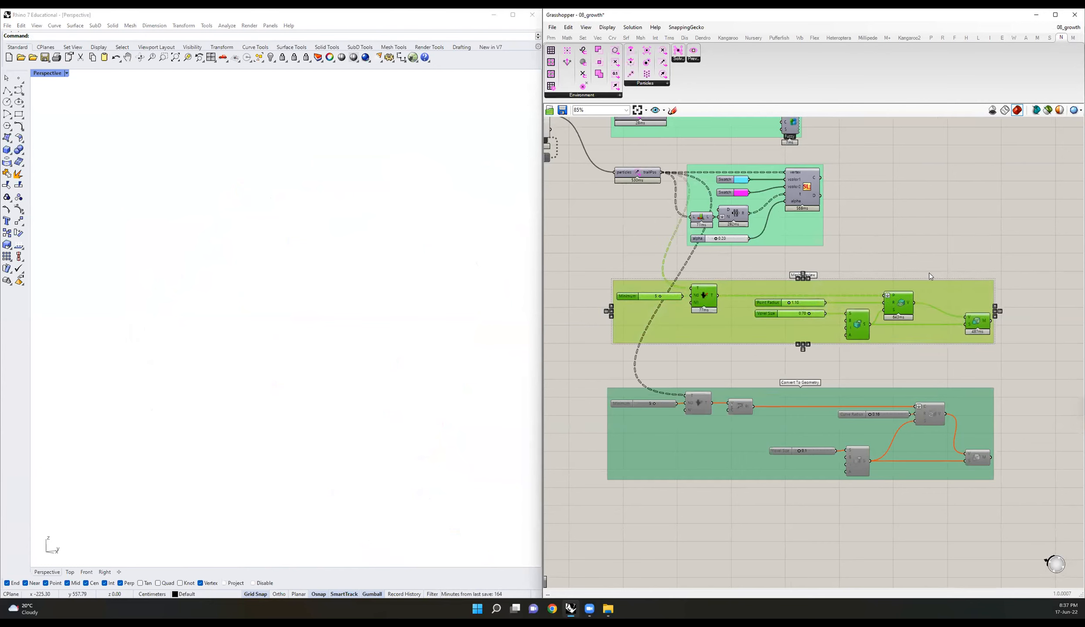
click(942, 278)
Step: Preview the volume mesh from the Mesh Preview group's final component and view it from several angles
right_click(979, 327)
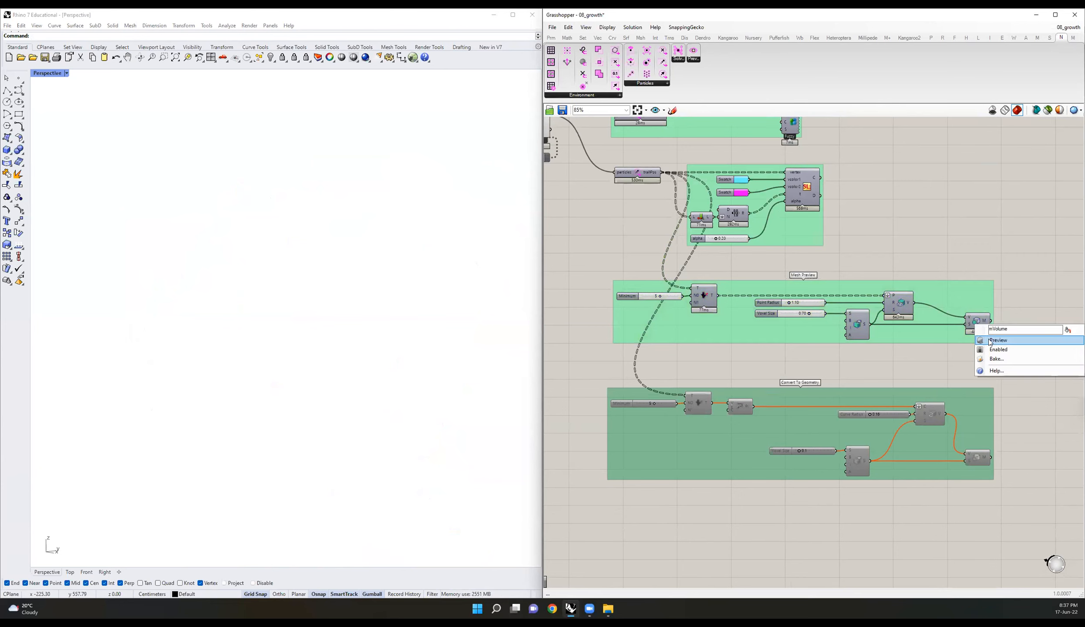
click(994, 343)
right_drag(377, 283, 367, 335)
scroll(367, 335, down, 8)
scroll(368, 335, up, 8)
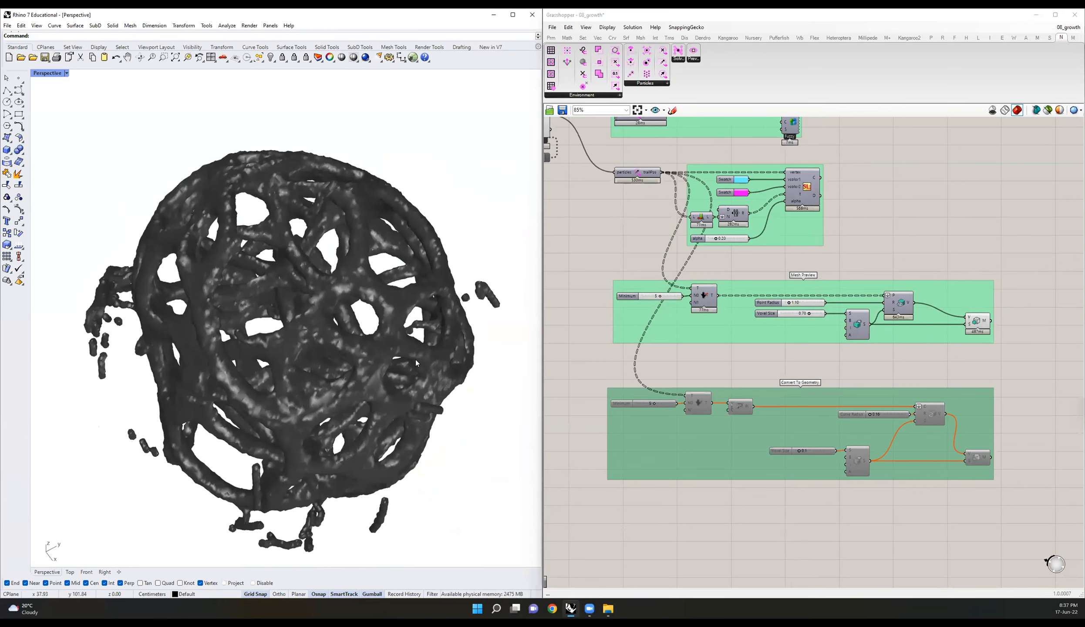
scroll(205, 259, down, 4)
right_drag(205, 259, 399, 239)
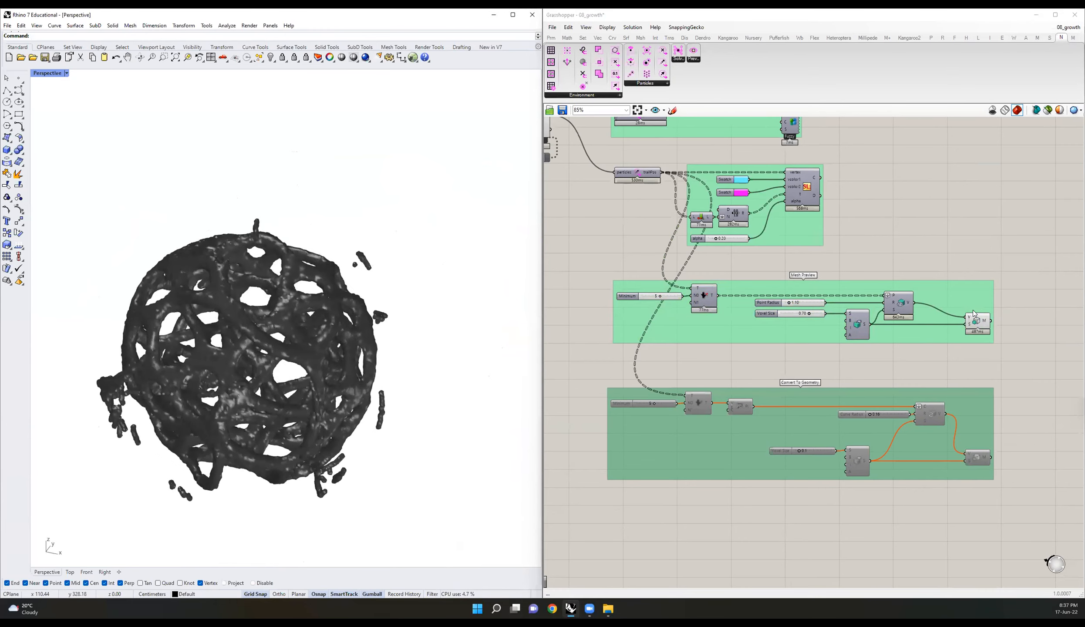
Step: Hide the preview of the Mesh Preview group's components
drag(1015, 355, 587, 259)
middle_click(722, 271)
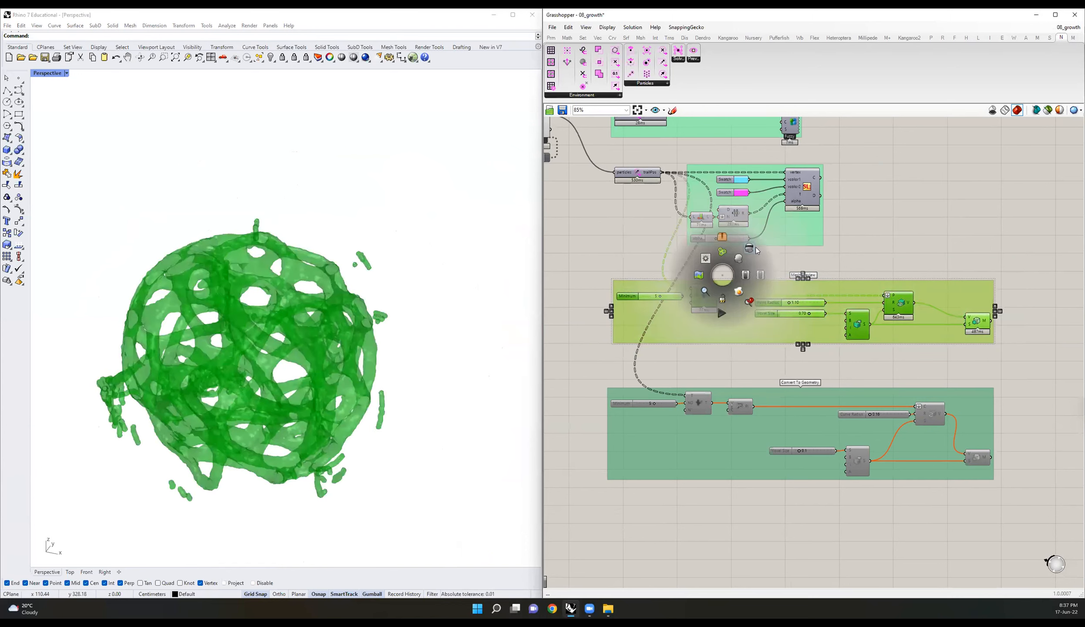
click(754, 247)
click(890, 223)
Step: Enable the Convert To Geometry group's components and bake the mesh from its final component
drag(582, 375, 1057, 522)
middle_click(837, 449)
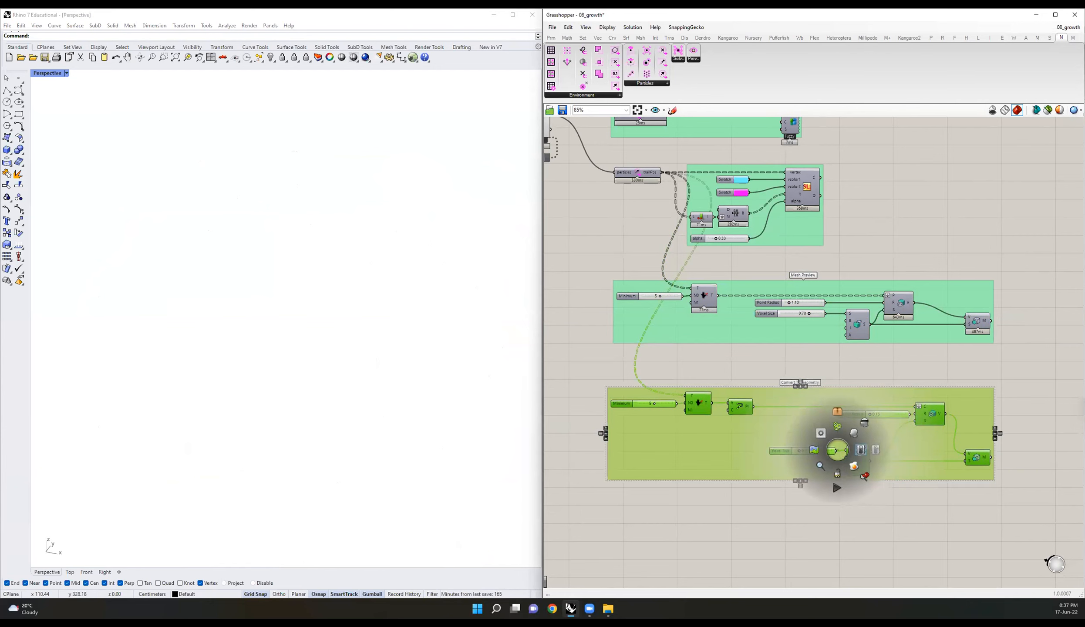
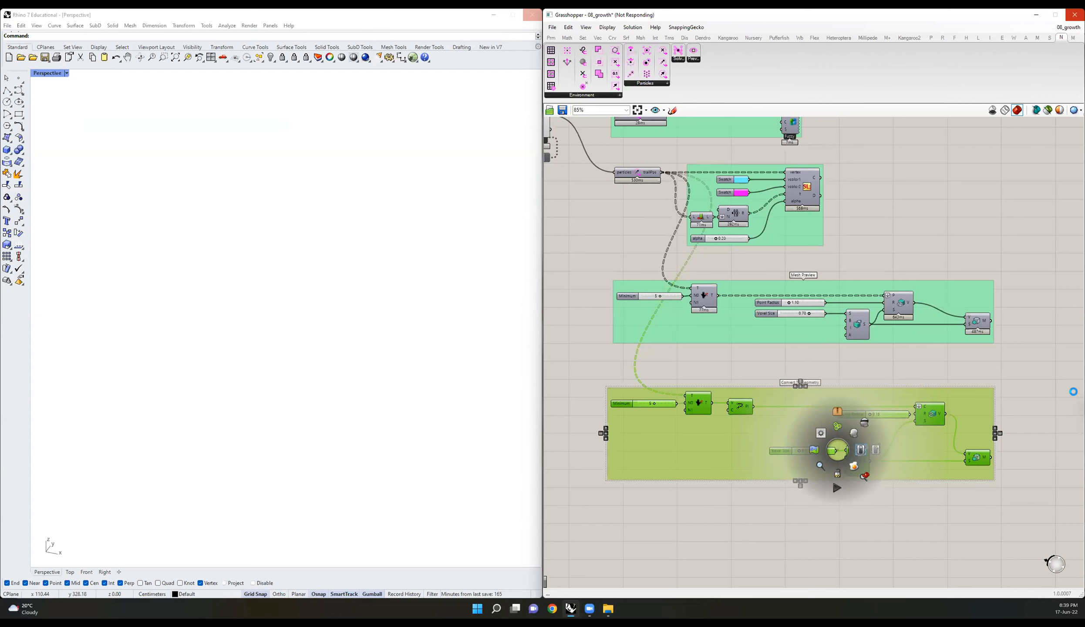
click(935, 484)
middle_click(978, 459)
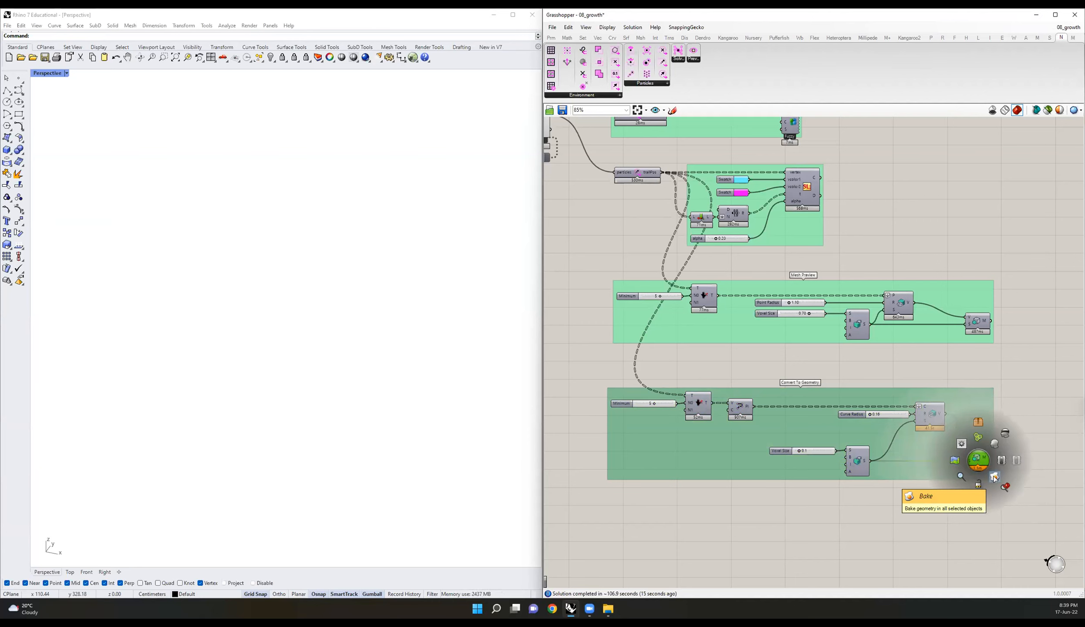
click(994, 478)
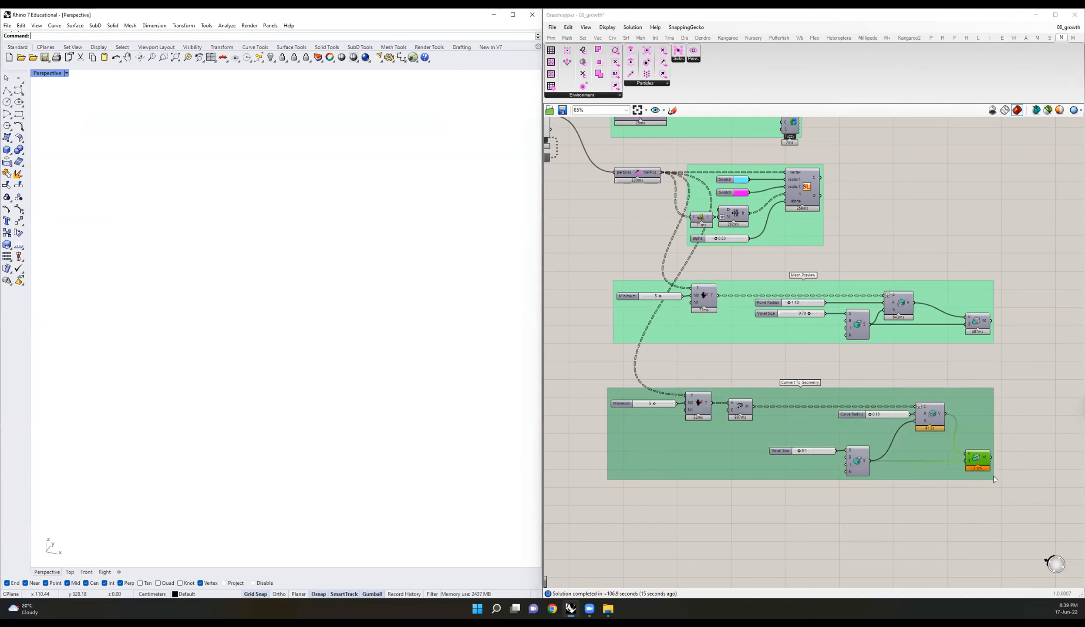
Step: Switch the Perspective viewport to the white display mode with soft shadows
click(275, 356)
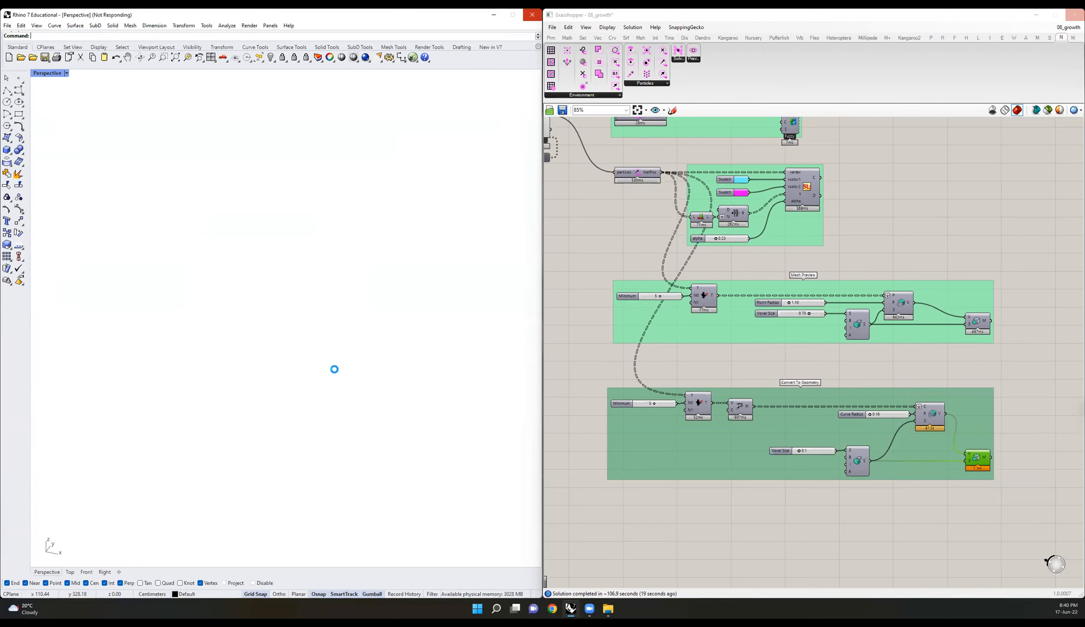
middle_click(381, 363)
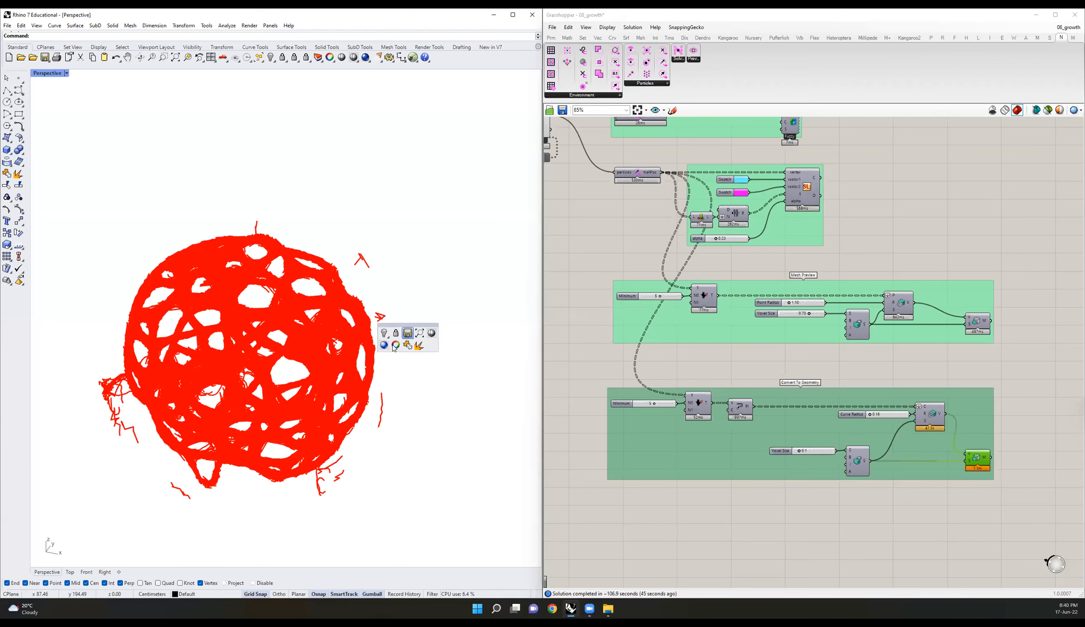
click(384, 345)
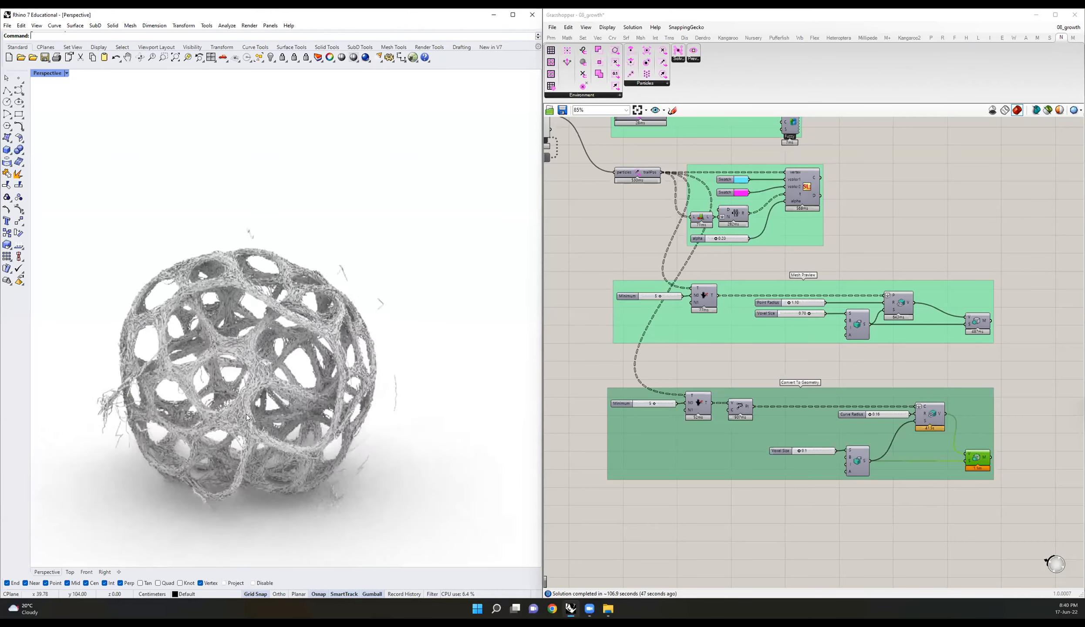
Step: Examine the baked fibre mesh up close and from several angles in the Perspective viewport
scroll(327, 308, up, 5)
scroll(313, 276, down, 3)
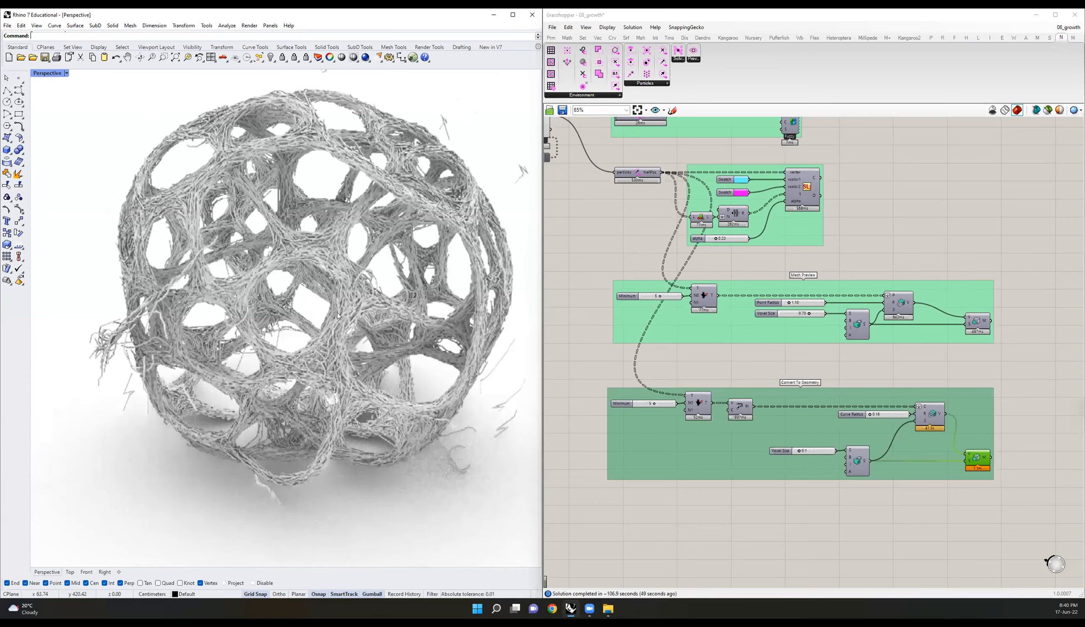
scroll(313, 277, up, 4)
scroll(392, 274, down, 4)
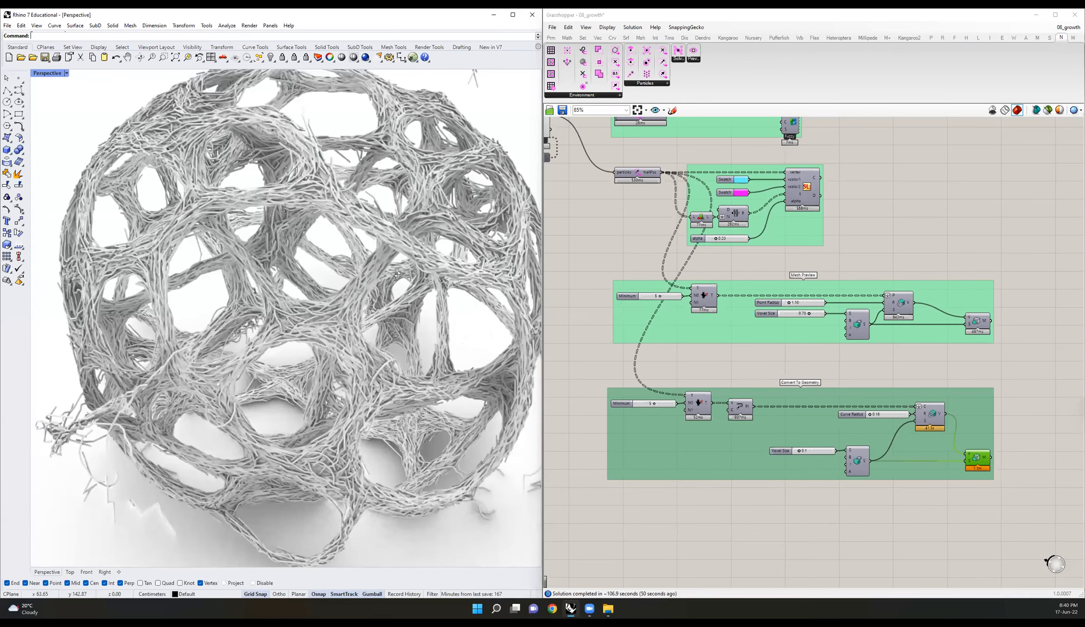
scroll(274, 359, up, 2)
scroll(274, 355, up, 1)
right_drag(274, 355, 327, 311)
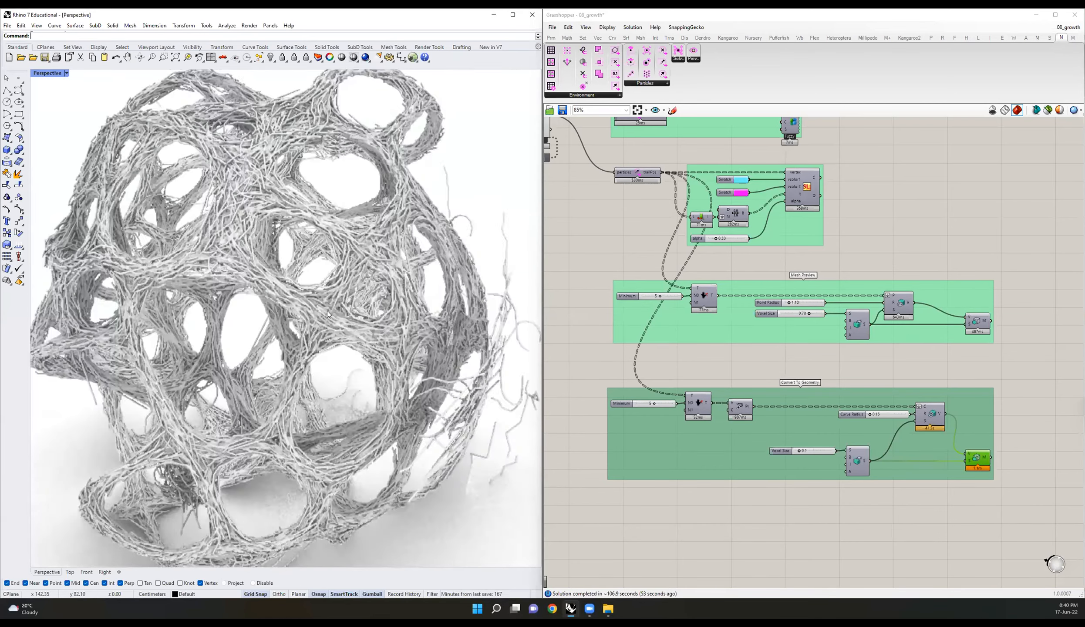
scroll(326, 310, down, 5)
scroll(311, 271, up, 6)
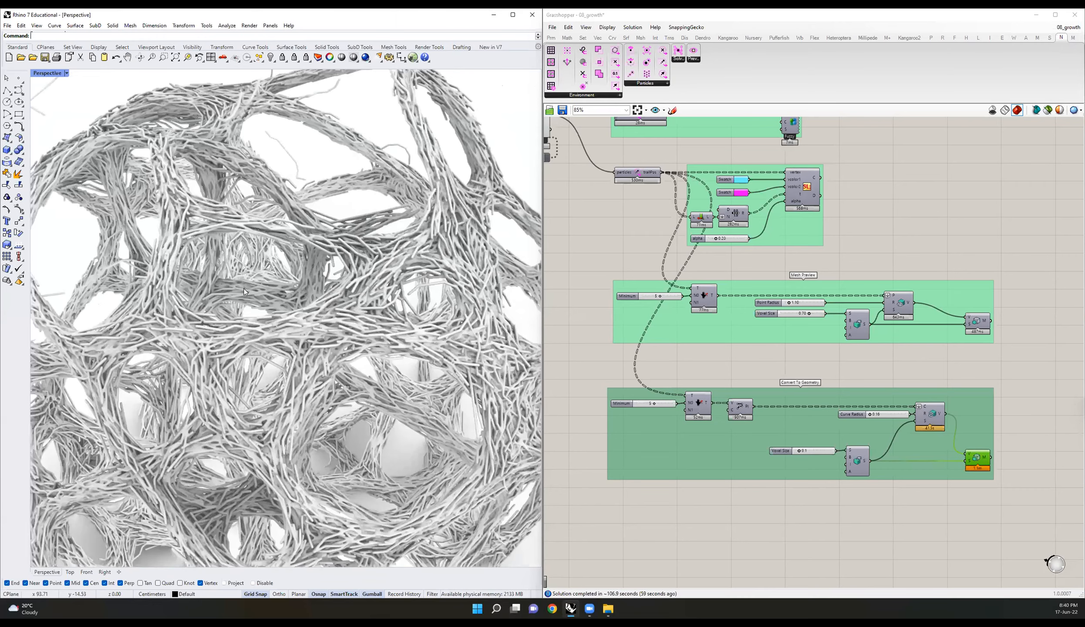
scroll(311, 271, down, 3)
scroll(311, 270, up, 5)
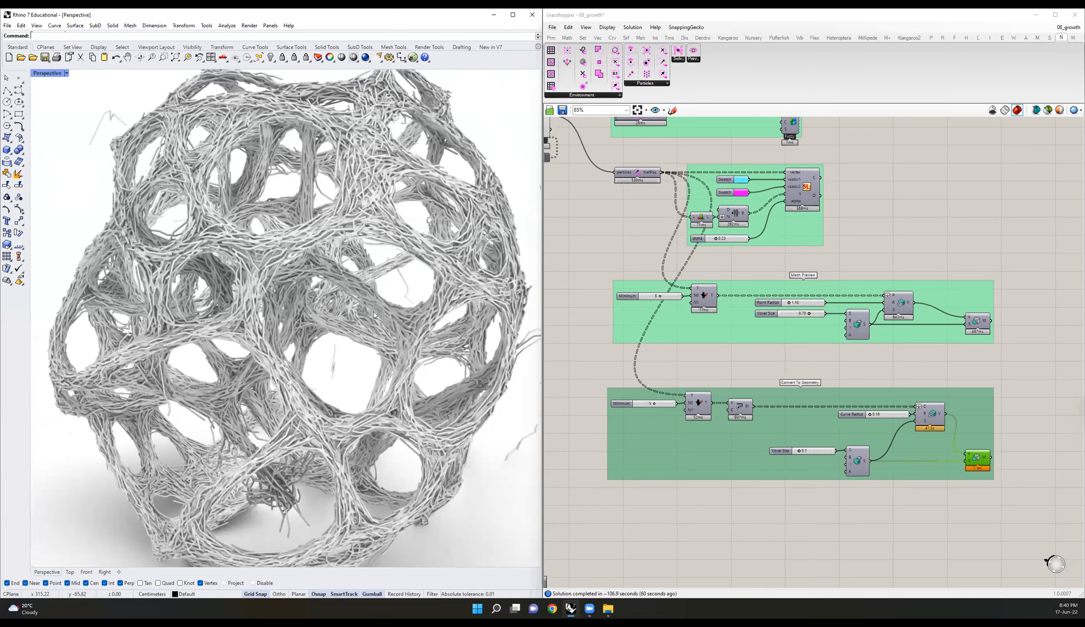
scroll(299, 313, down, 4)
right_drag(257, 301, 527, 279)
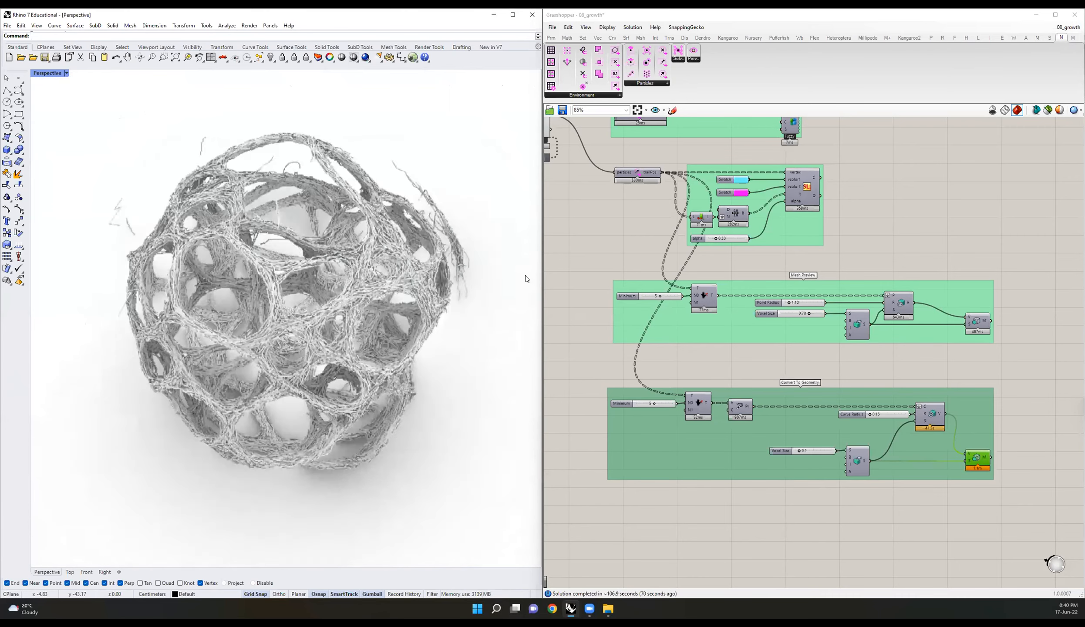
scroll(373, 283, down, 4)
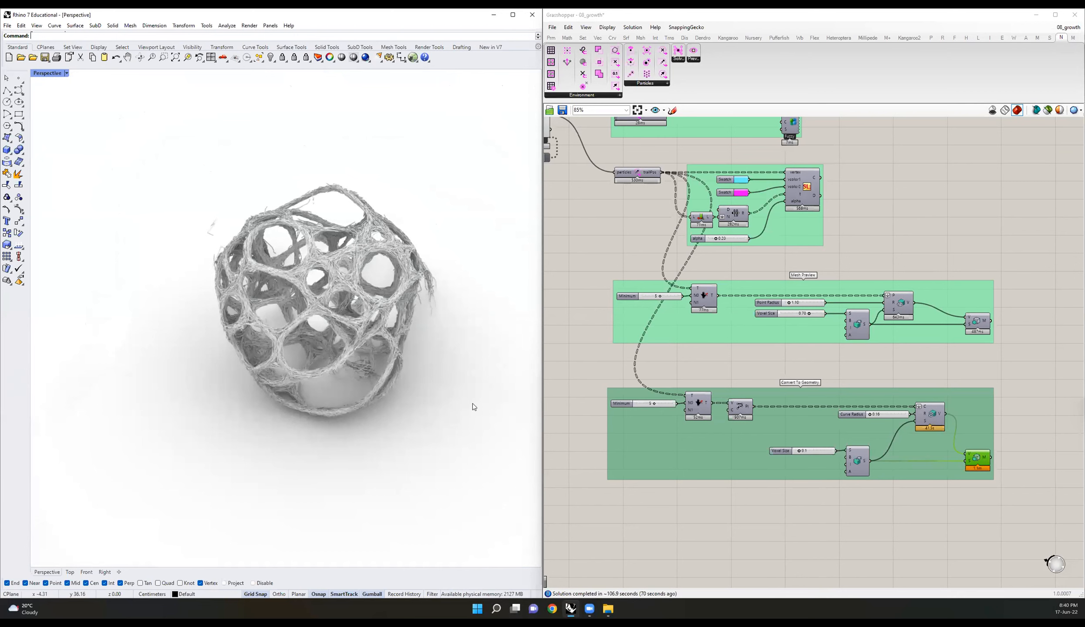
Step: Select the baked fibre mesh and move it aside along the X axis, clear of its original position
click(980, 318)
click(138, 153)
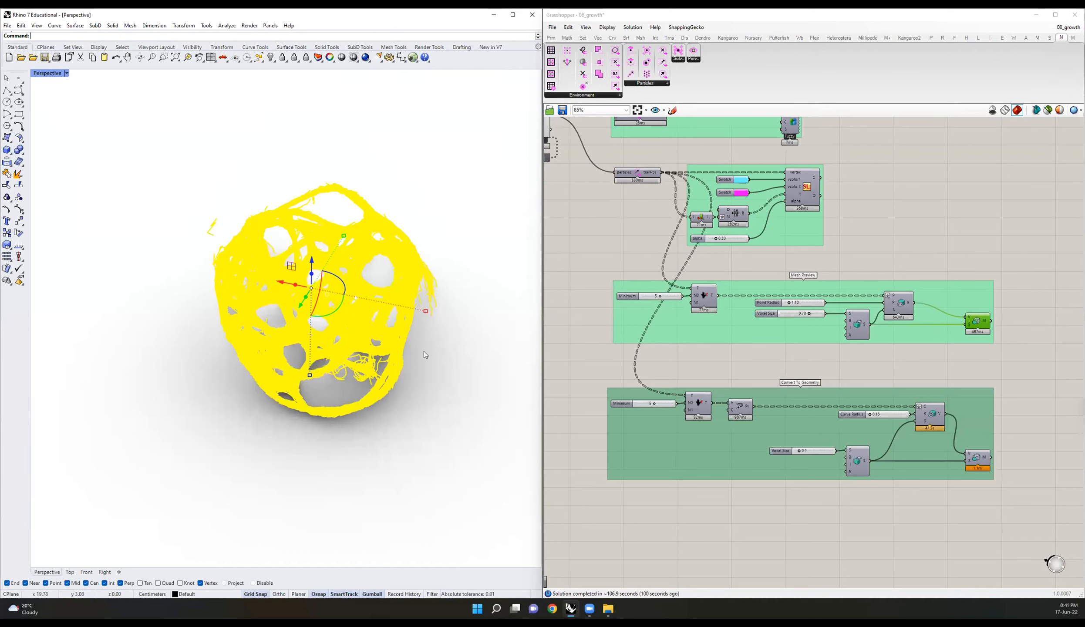
scroll(359, 301, down, 3)
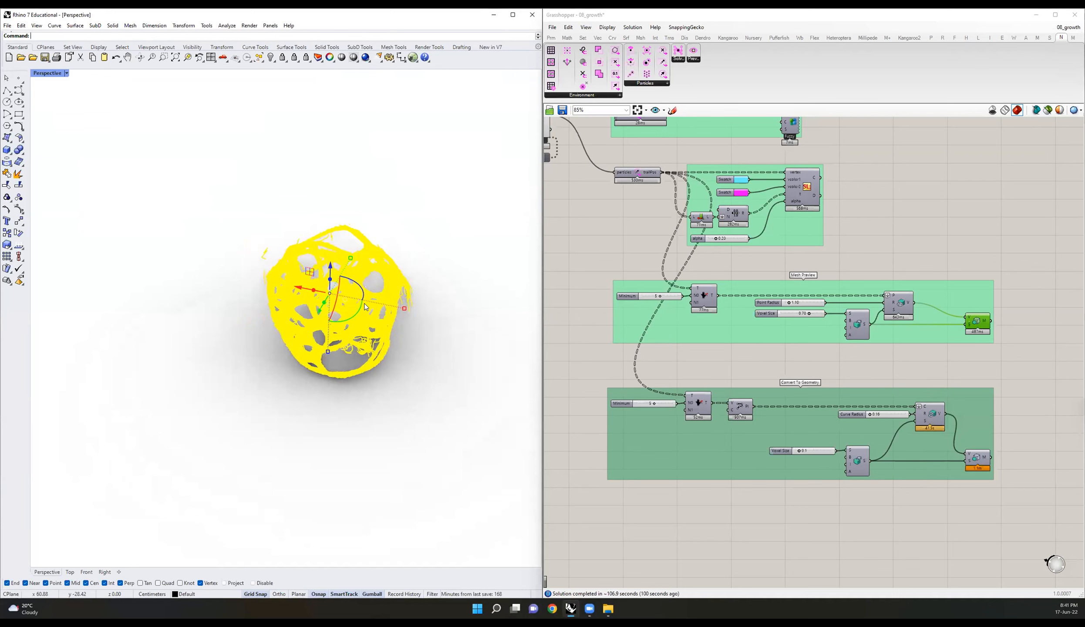
drag(298, 291, 141, 281)
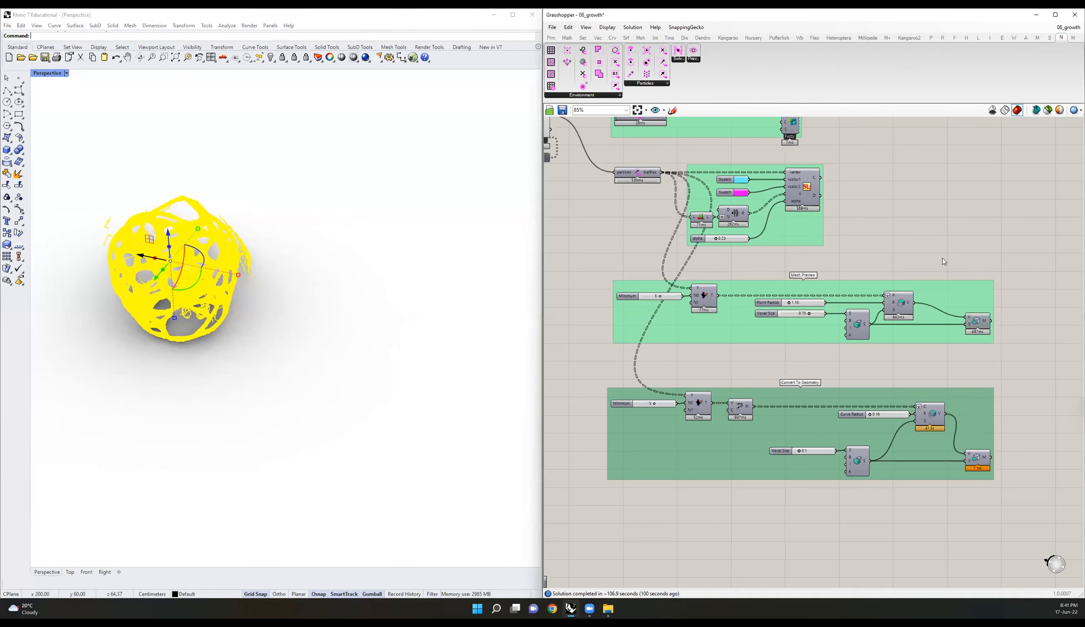
click(408, 281)
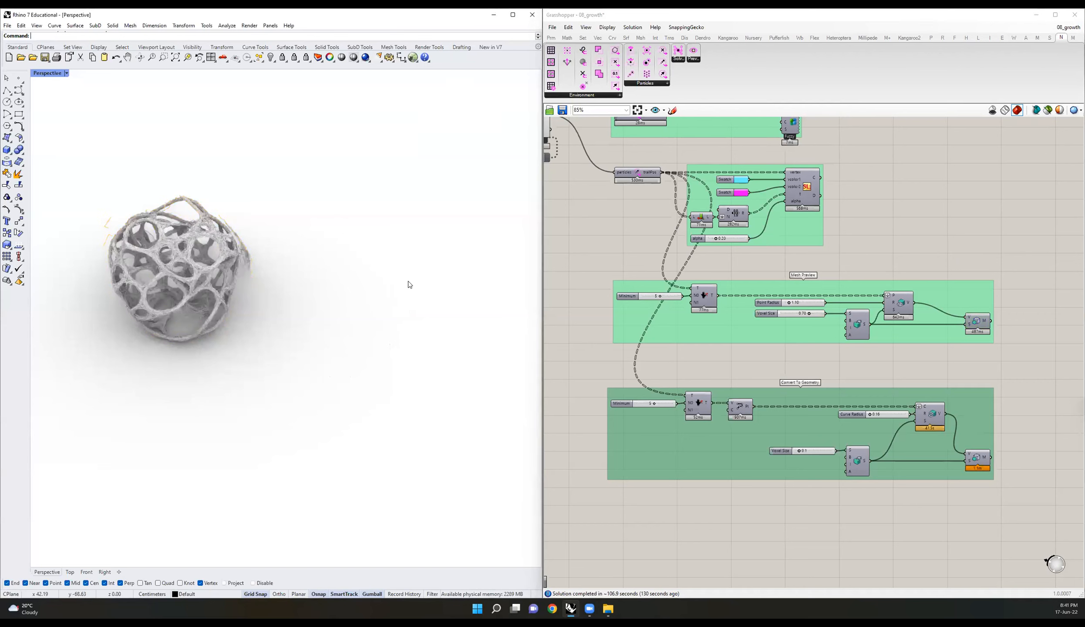
Step: Bake the smooth volume mesh from the Mesh Preview group's final component
click(974, 322)
middle_click(976, 323)
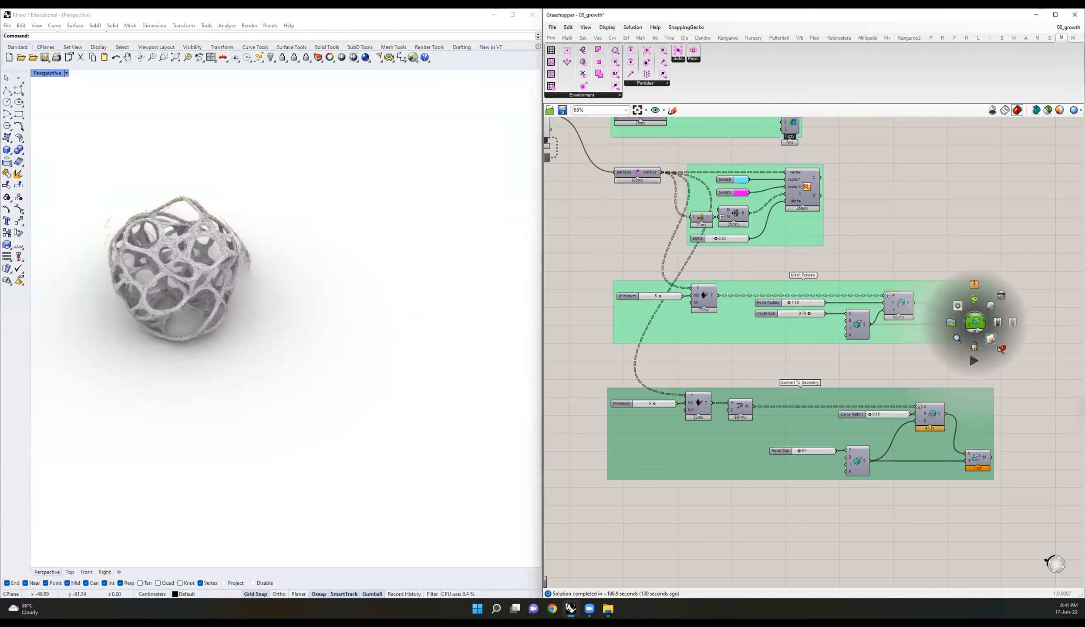
click(1014, 311)
Step: Compare the two baked meshes, the smooth one and the fibre one, at different distances and from several angles
right_drag(334, 316, 272, 347)
scroll(272, 346, down, 6)
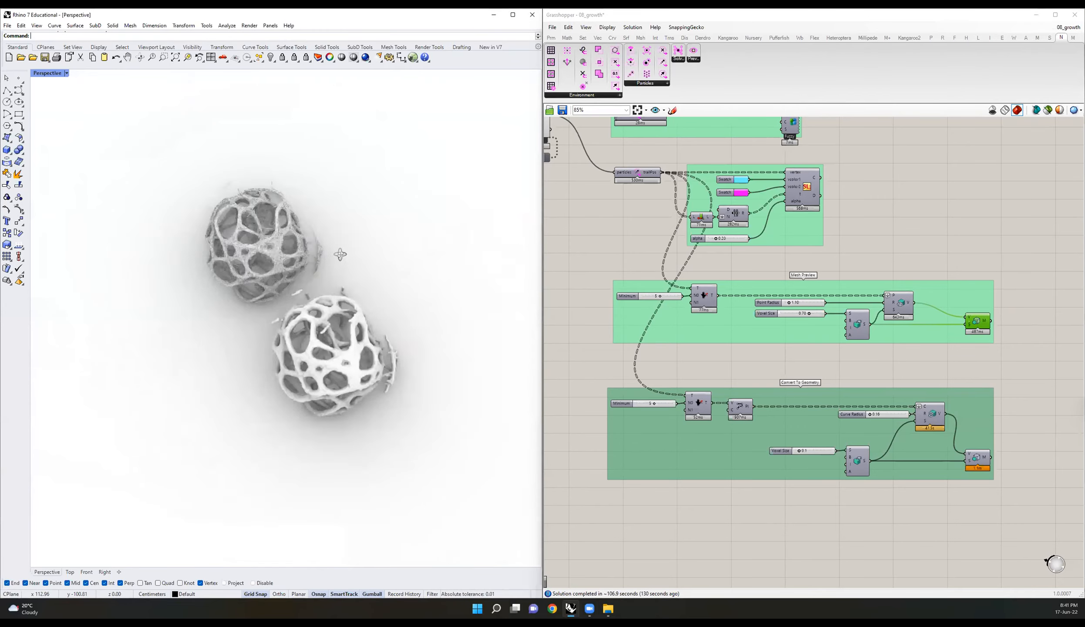
right_drag(339, 255, 300, 322)
scroll(320, 378, up, 6)
right_drag(320, 378, 369, 357)
scroll(370, 357, up, 8)
scroll(369, 357, down, 8)
scroll(361, 344, up, 9)
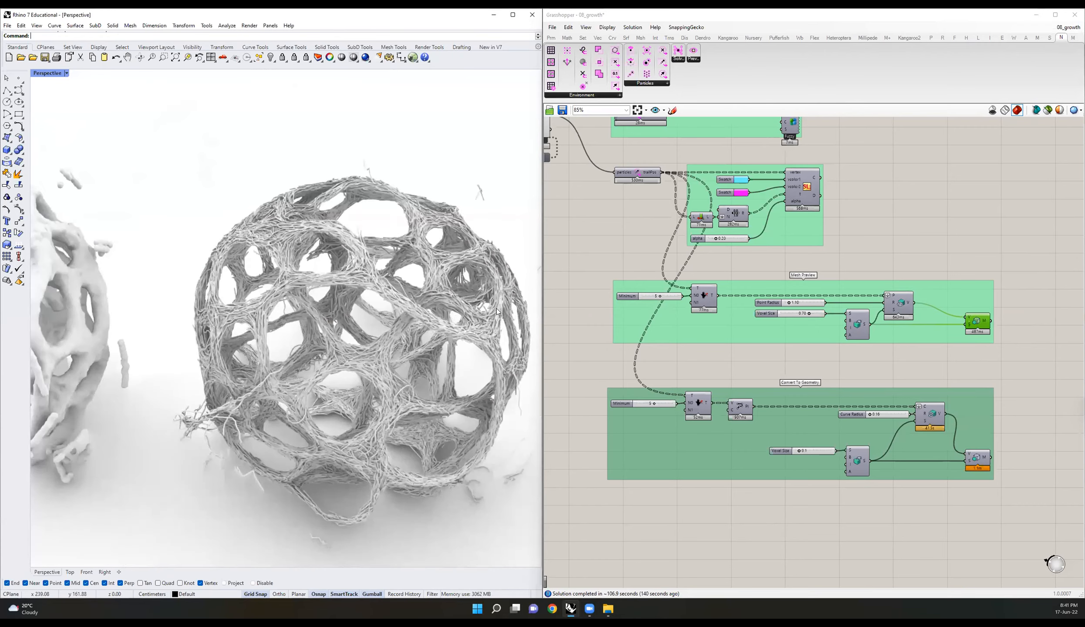
scroll(355, 325, down, 3)
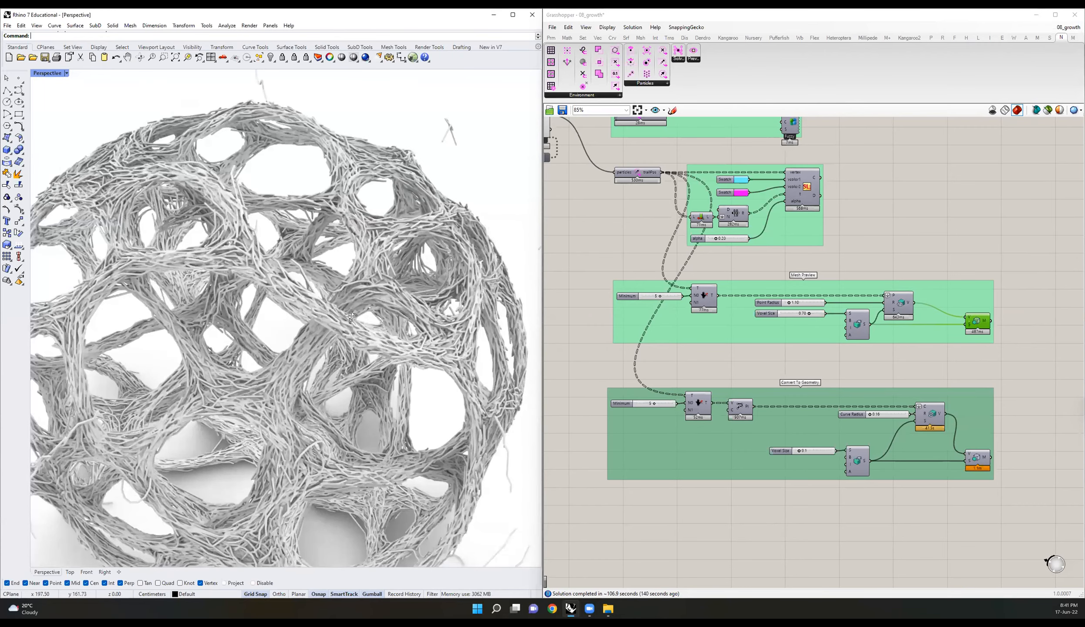
right_drag(355, 323, 351, 316)
scroll(351, 315, down, 6)
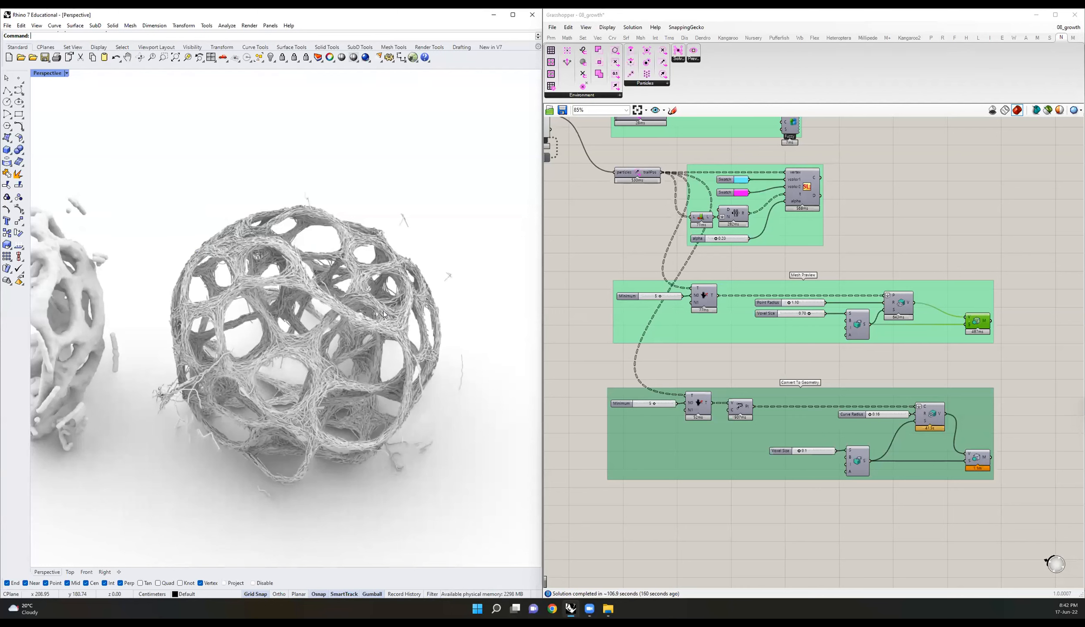
scroll(431, 300, down, 3)
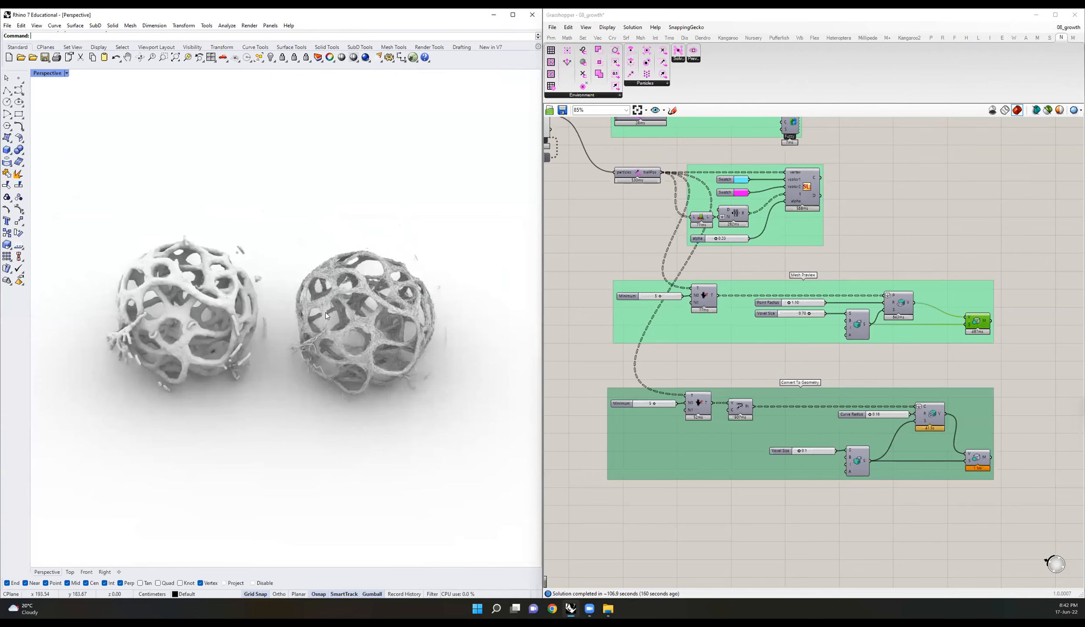
scroll(382, 317, up, 6)
right_drag(445, 256, 279, 246)
scroll(315, 253, down, 3)
scroll(288, 244, down, 7)
right_drag(470, 266, 228, 301)
scroll(247, 304, up, 10)
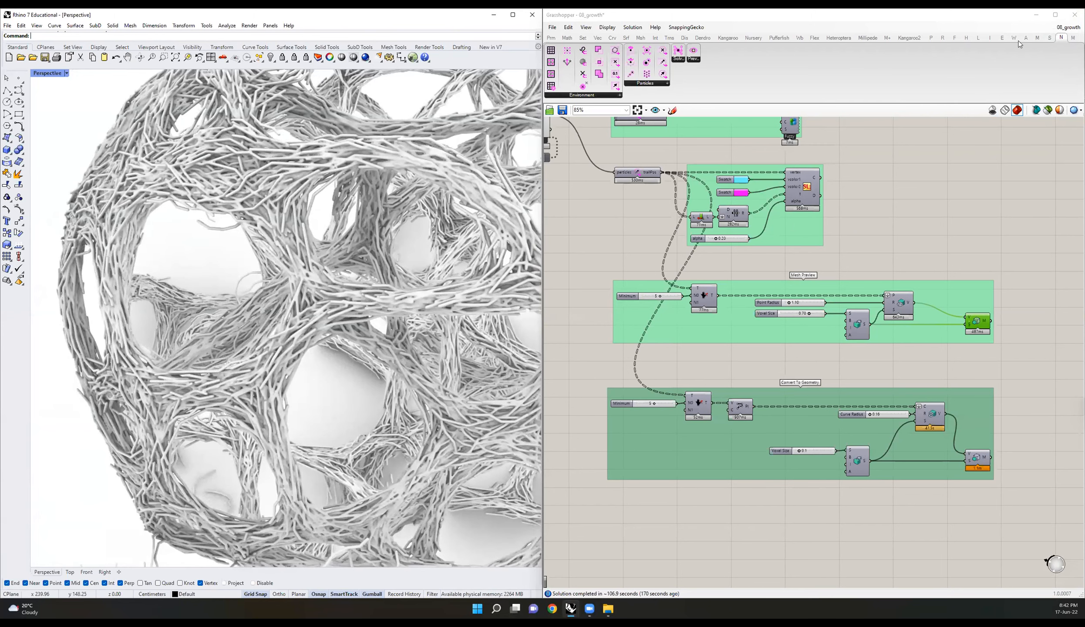
Step: Close the 08_growth definition and open 09_growth on mesh.gh from the Nuclei Example Files folder
click(1069, 28)
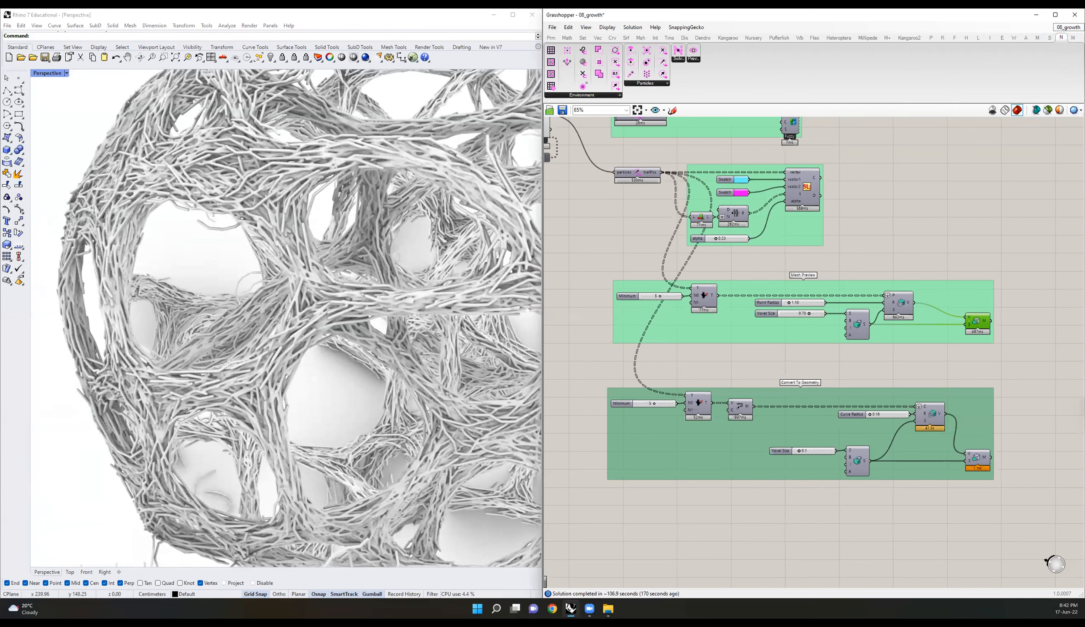
key(ctrl+w)
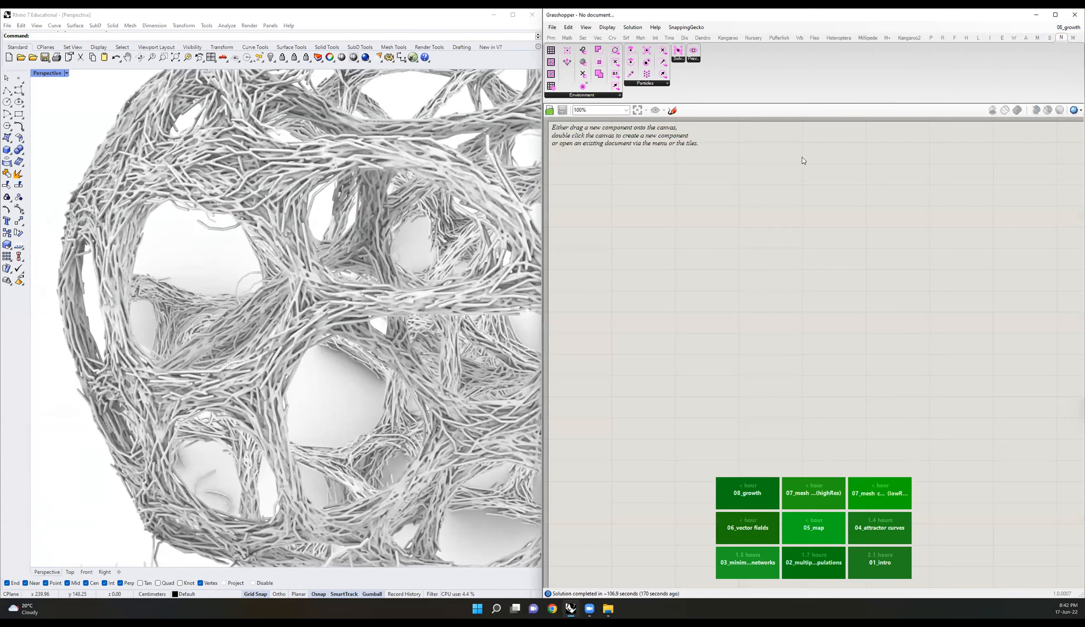
scroll(198, 326, down, 3)
scroll(161, 333, down, 3)
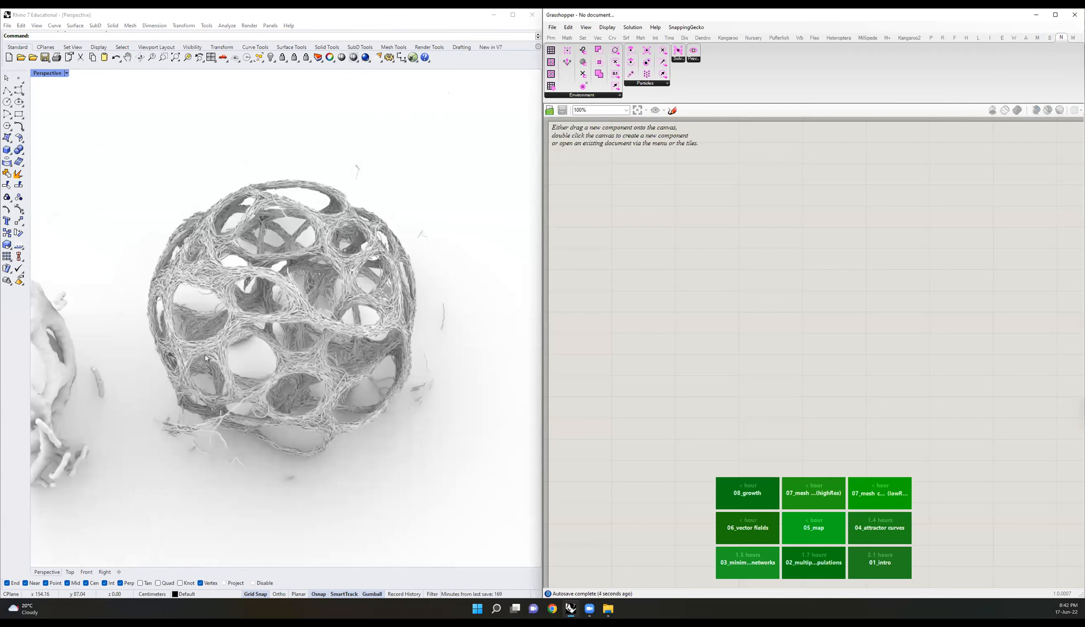
right_drag(207, 357, 230, 340)
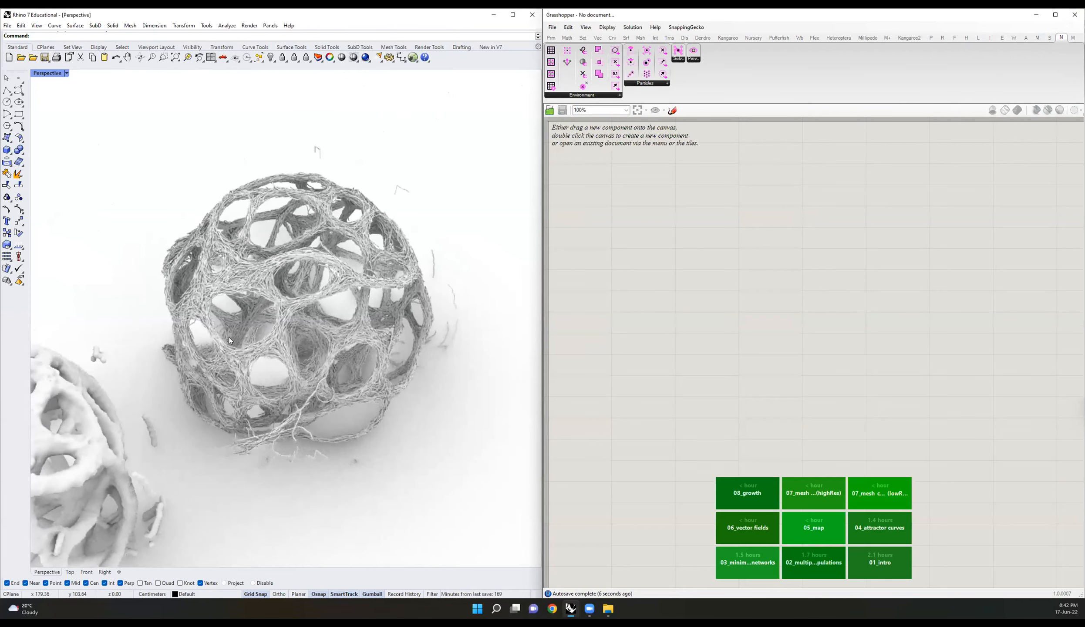
click(553, 28)
click(570, 50)
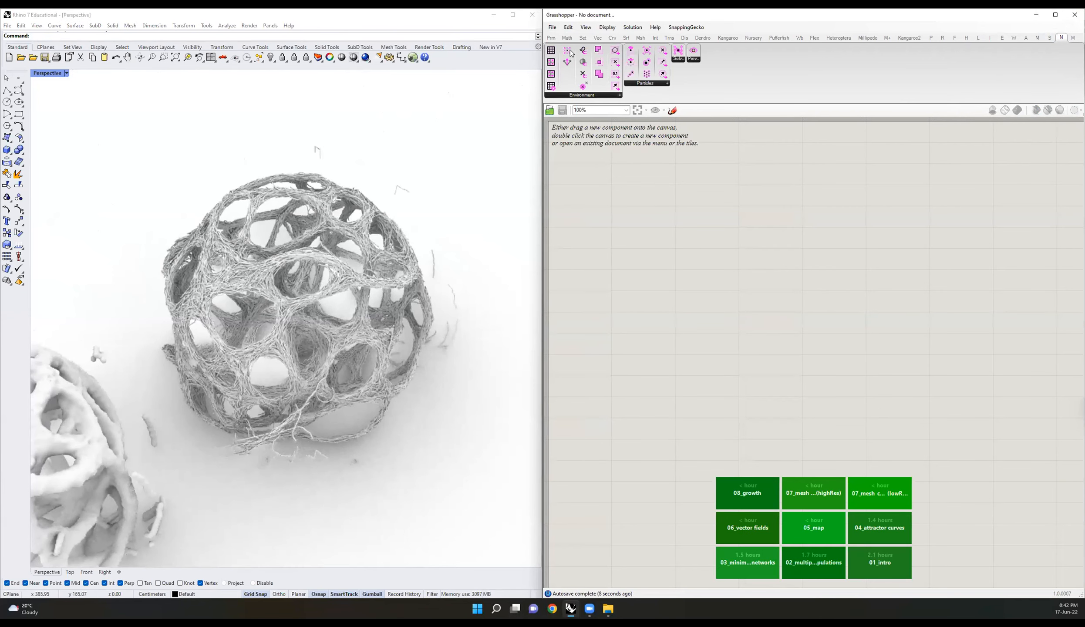
click(651, 209)
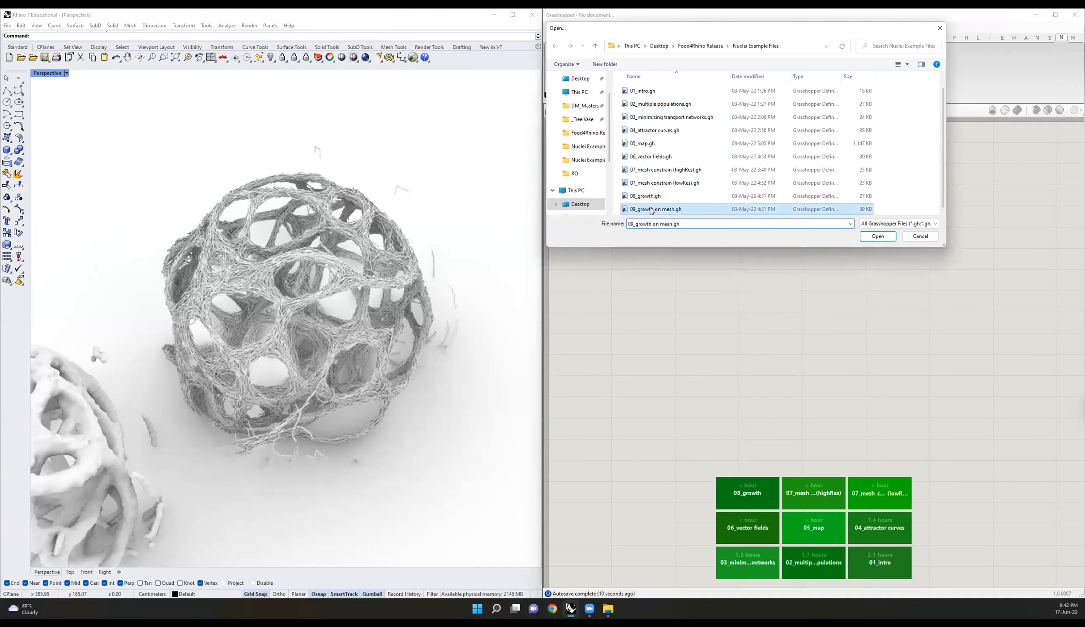
double_click(652, 210)
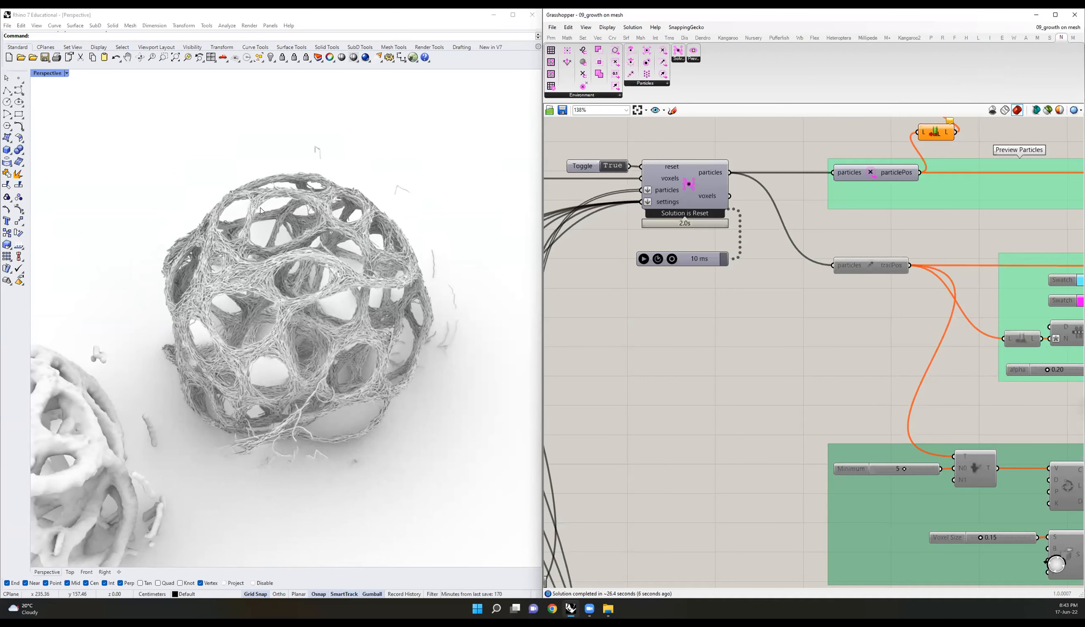
Step: Select both baked meshes in the viewport and delete them
scroll(304, 283, down, 5)
drag(351, 347, 140, 192)
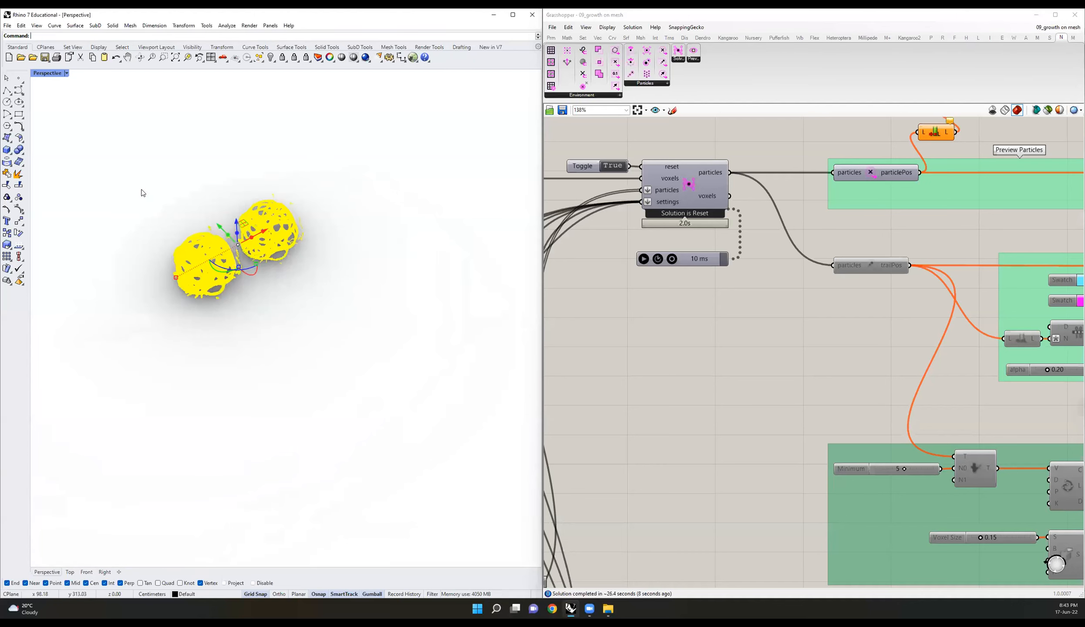
key(Delete)
Step: Set the solver's reset toggle to False to start the growth-on-mesh particle simulation
scroll(677, 187, down, 10)
scroll(773, 205, up, 6)
scroll(643, 304, up, 2)
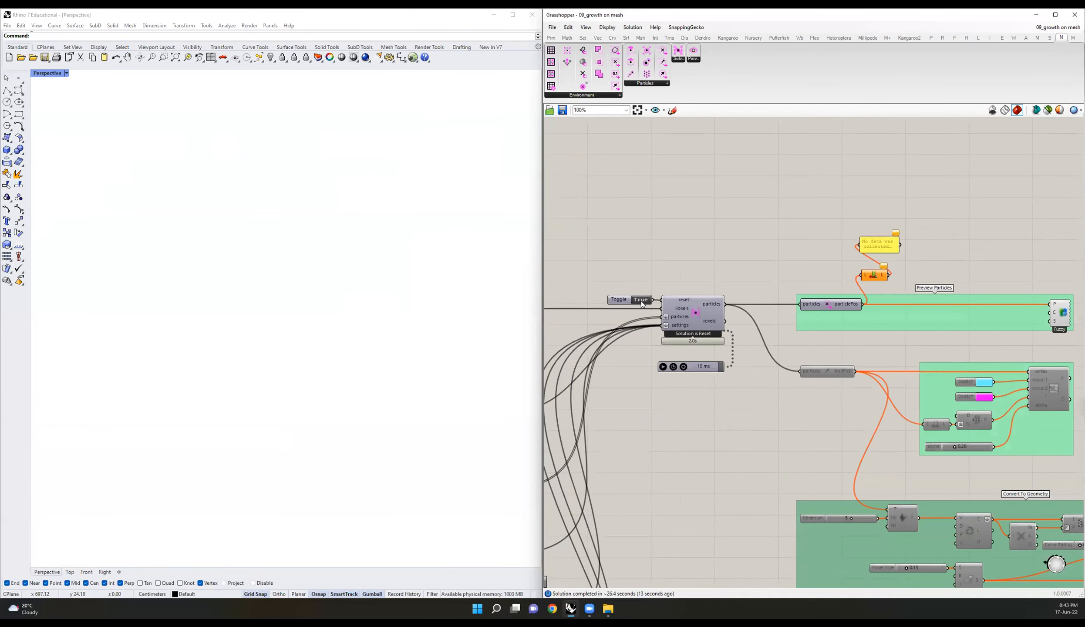
click(641, 301)
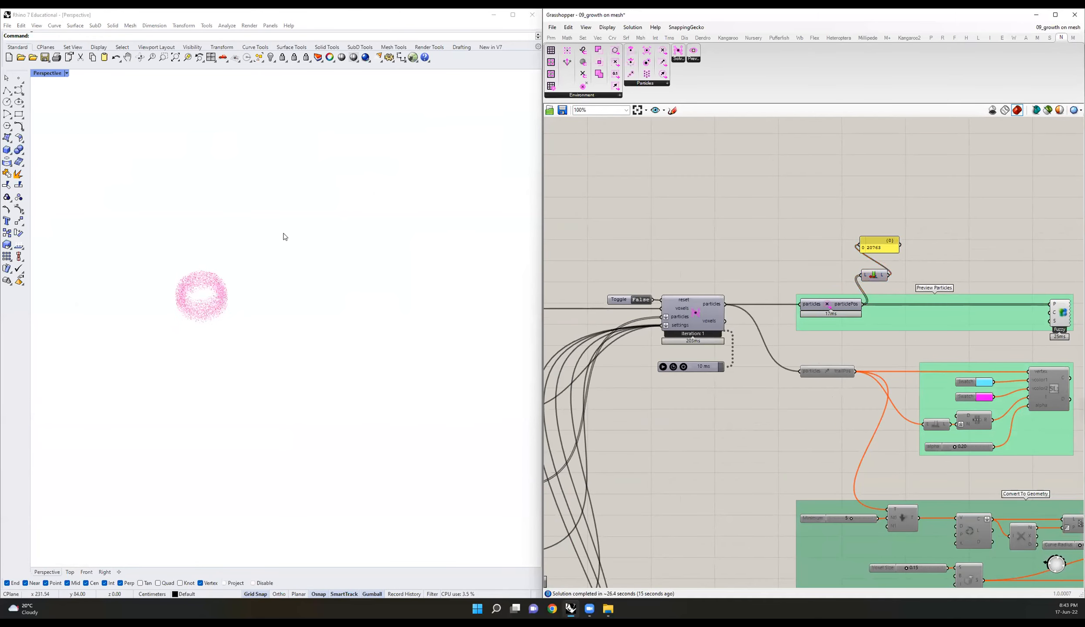
Step: Preview the Voxel Box component's bounding box in the viewport and switch the preview display to wireframe
shift+right_drag(207, 285, 328, 306)
scroll(339, 306, up, 9)
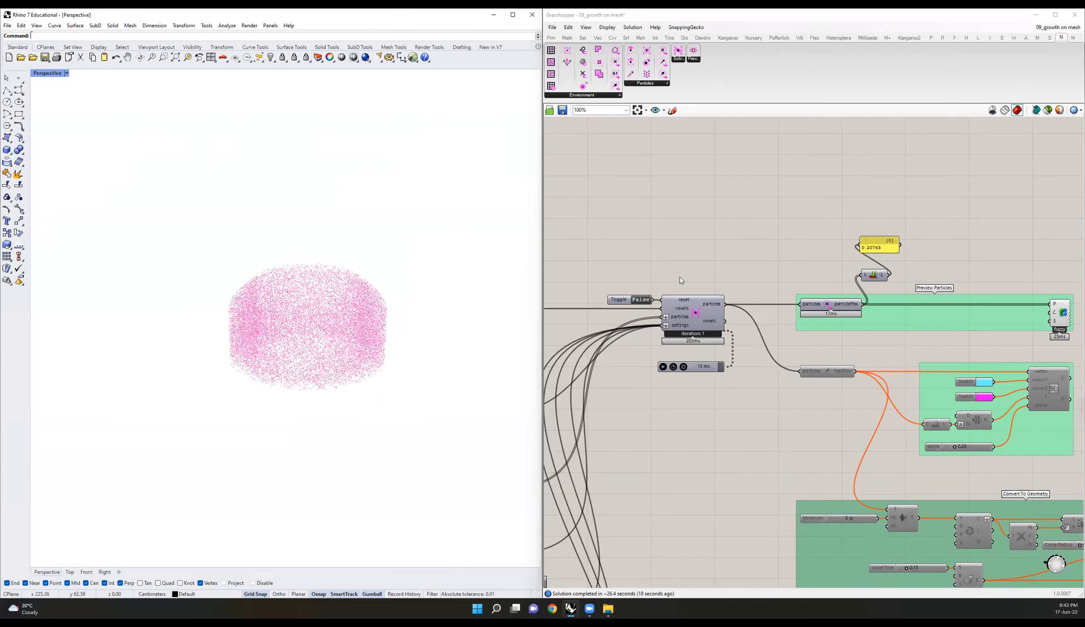
scroll(828, 270, down, 7)
right_drag(692, 253, 1066, 258)
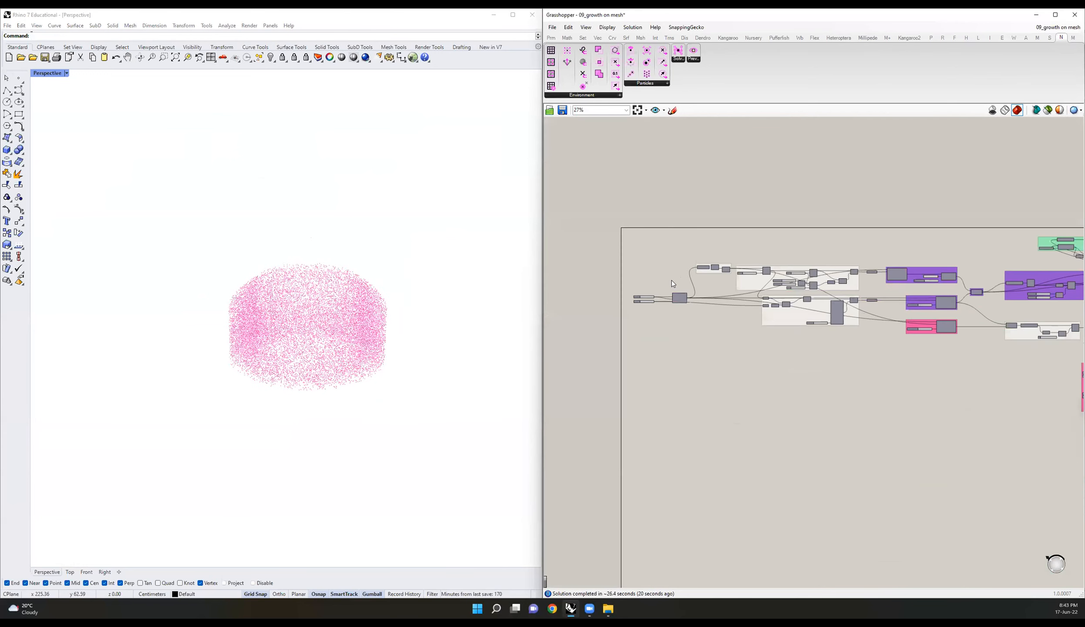
scroll(672, 279, up, 8)
right_click(819, 229)
key(Escape)
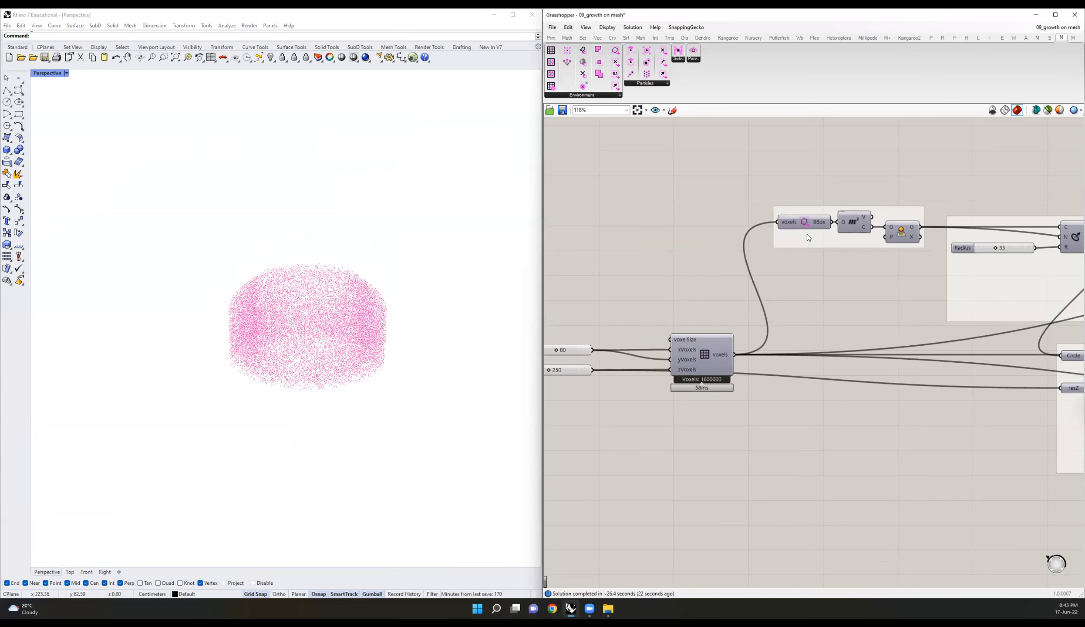
right_click(805, 227)
right_click(802, 219)
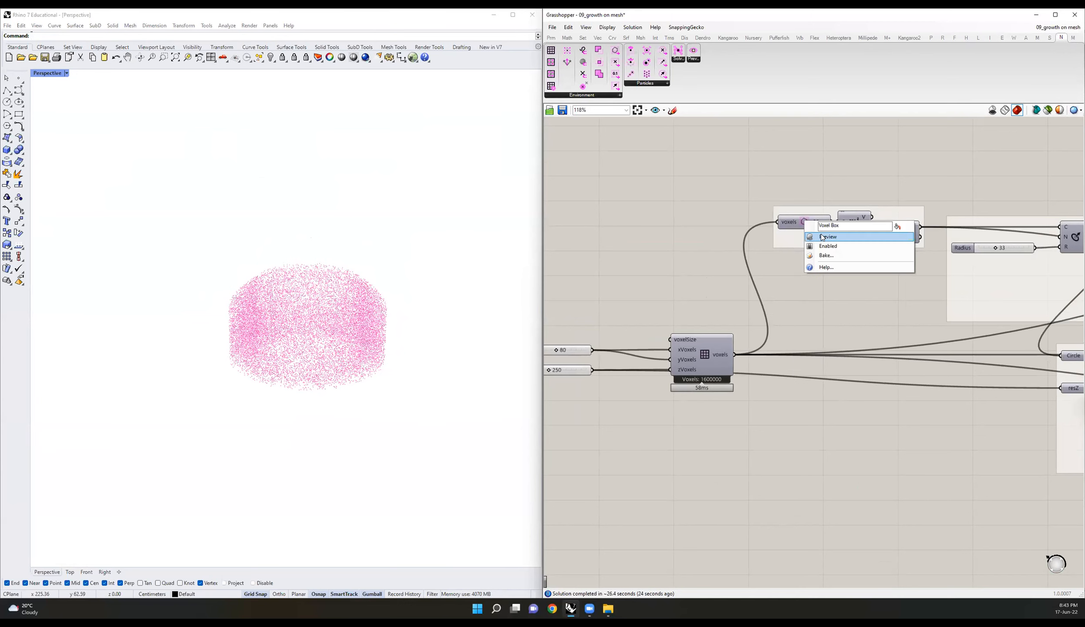
click(821, 235)
scroll(269, 423, down, 11)
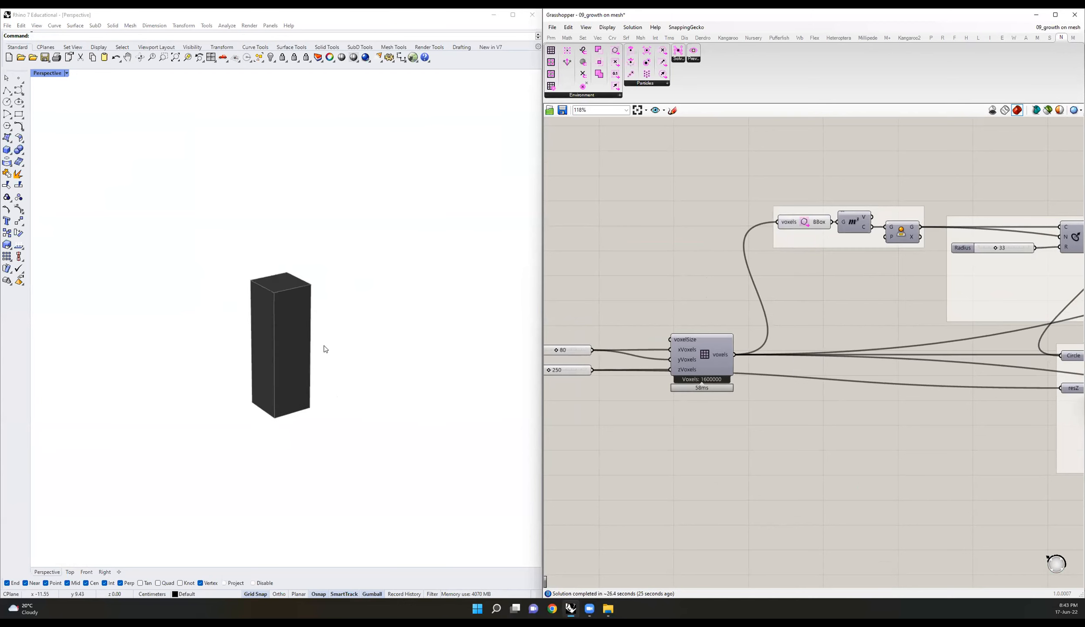
click(1005, 110)
scroll(302, 290, up, 3)
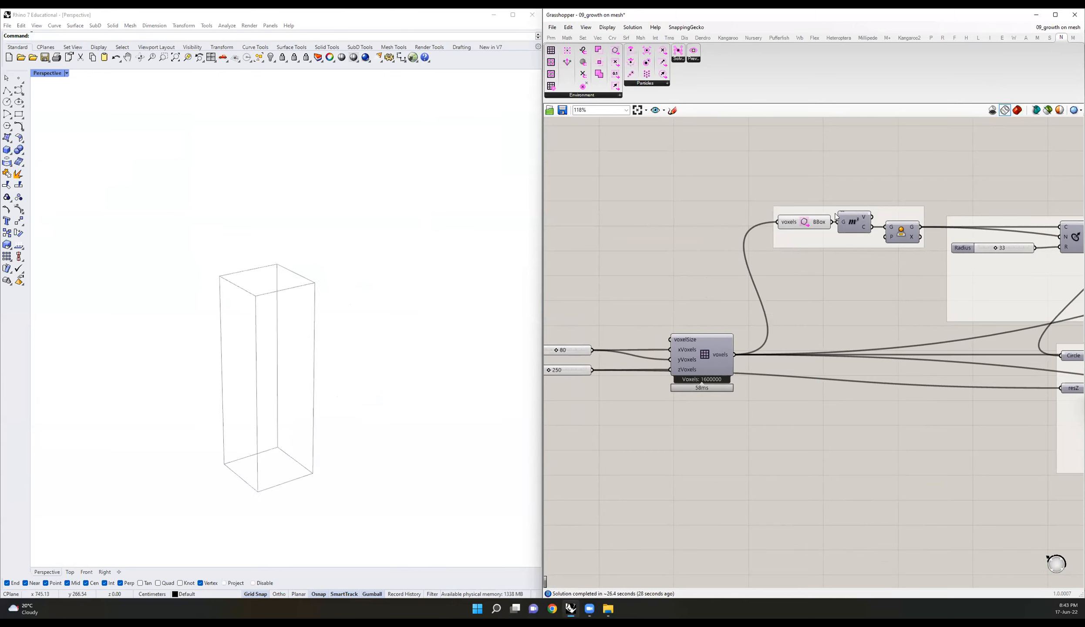
Step: Turn off the Voxel Box component's preview and restore the shaded preview display
middle_click(802, 222)
click(830, 198)
click(861, 171)
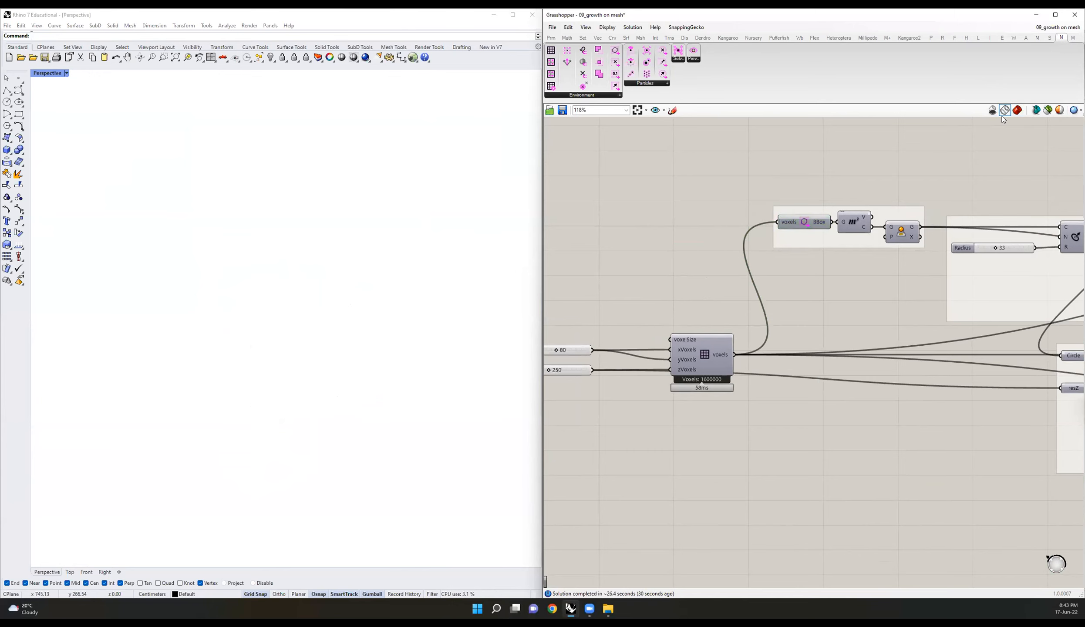
click(1018, 110)
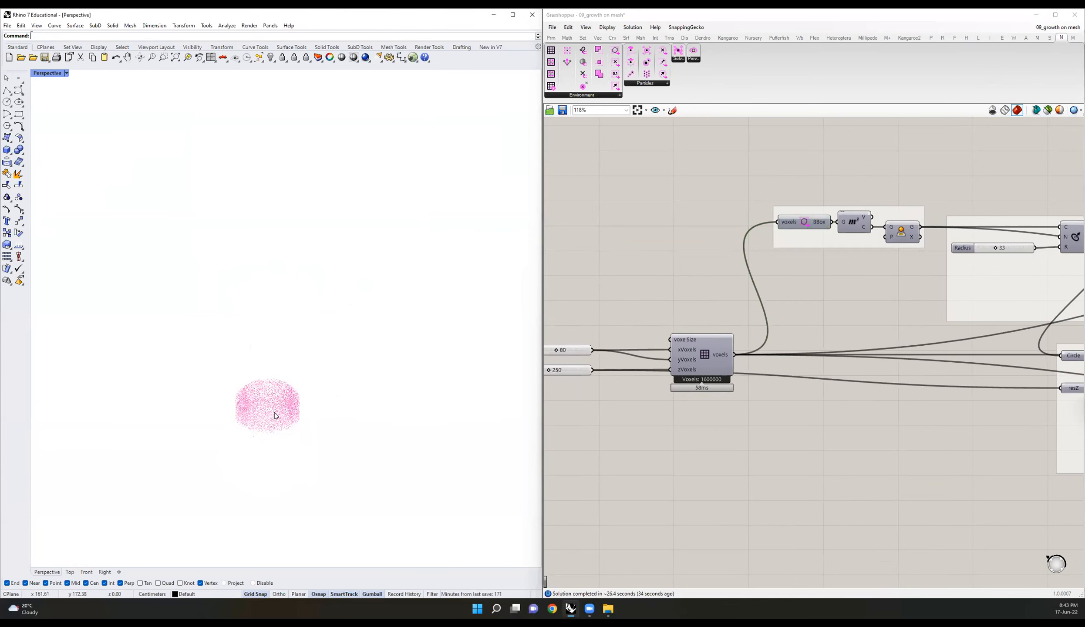
Step: Start the timer connected to the solver to run the growth-on-mesh simulation
scroll(274, 412, up, 5)
scroll(843, 225, down, 5)
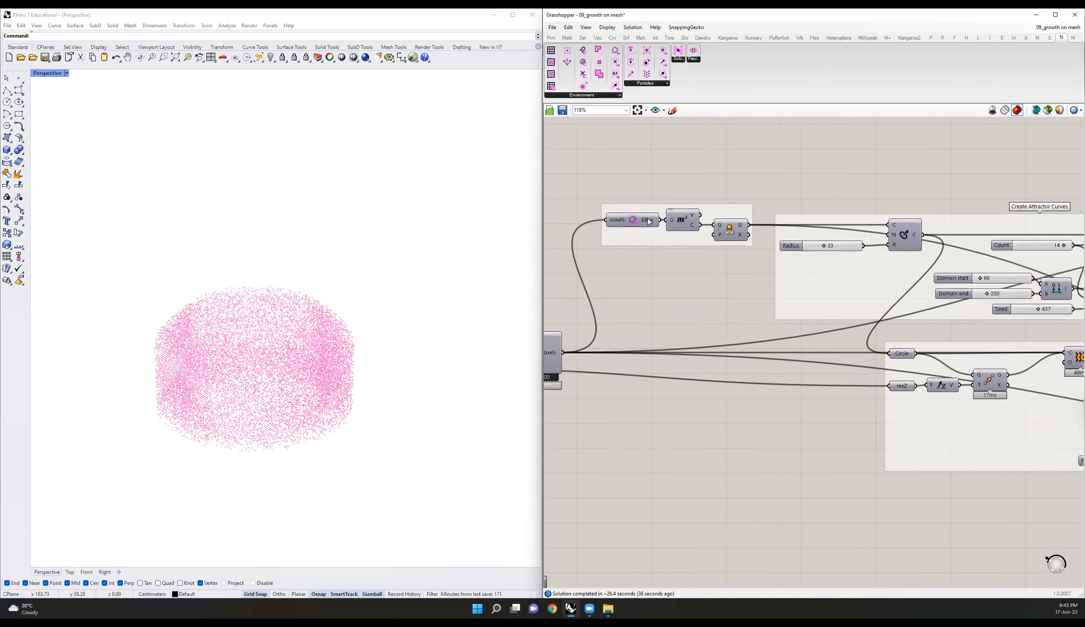
scroll(924, 252, up, 5)
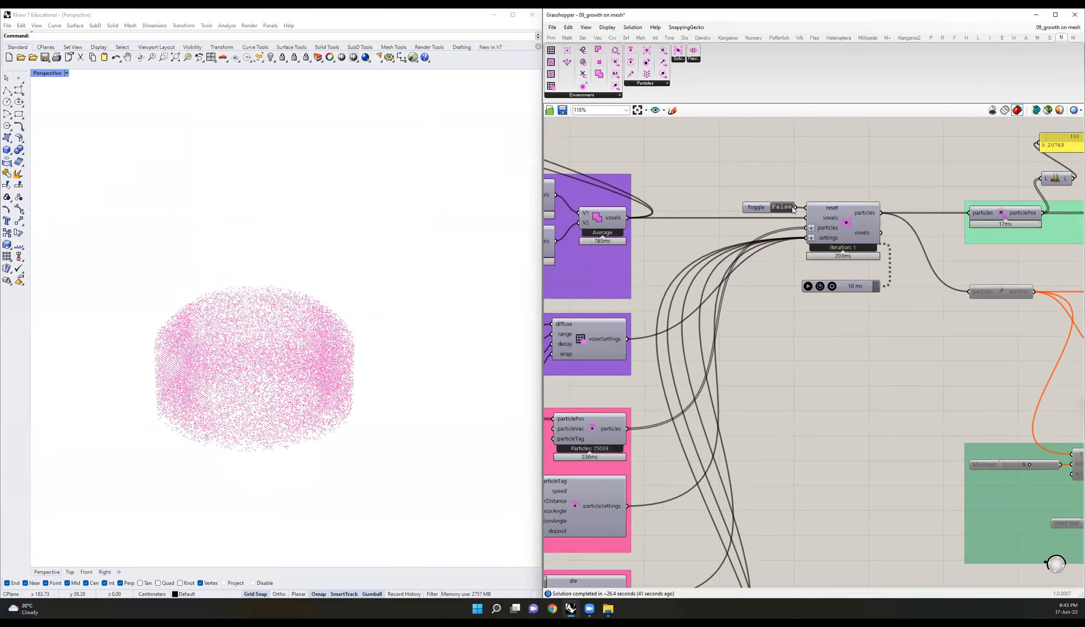
click(807, 287)
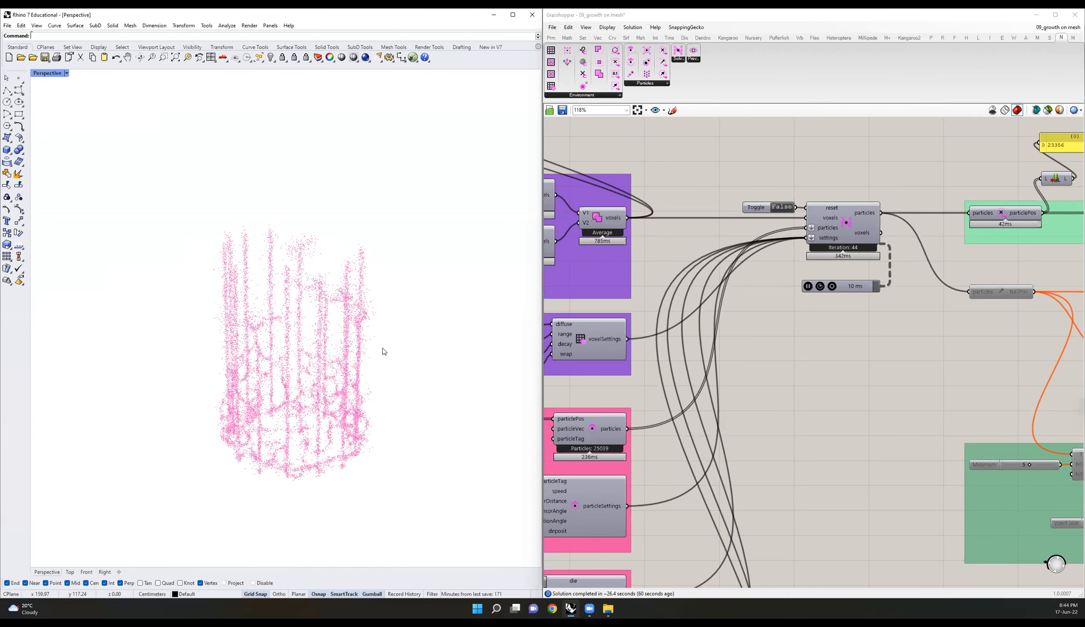
Step: Review the Z-axis speed and sensor distance group and the attractor groups upstream of it while the simulation runs
right_drag(879, 313, 991, 289)
right_drag(618, 279, 918, 296)
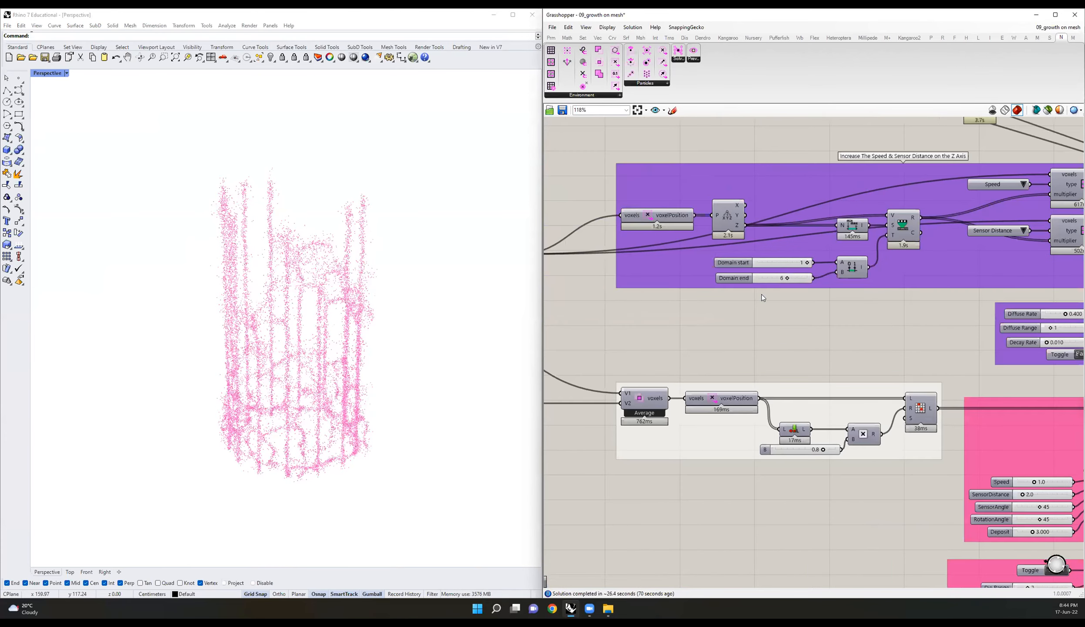
scroll(761, 294, down, 1)
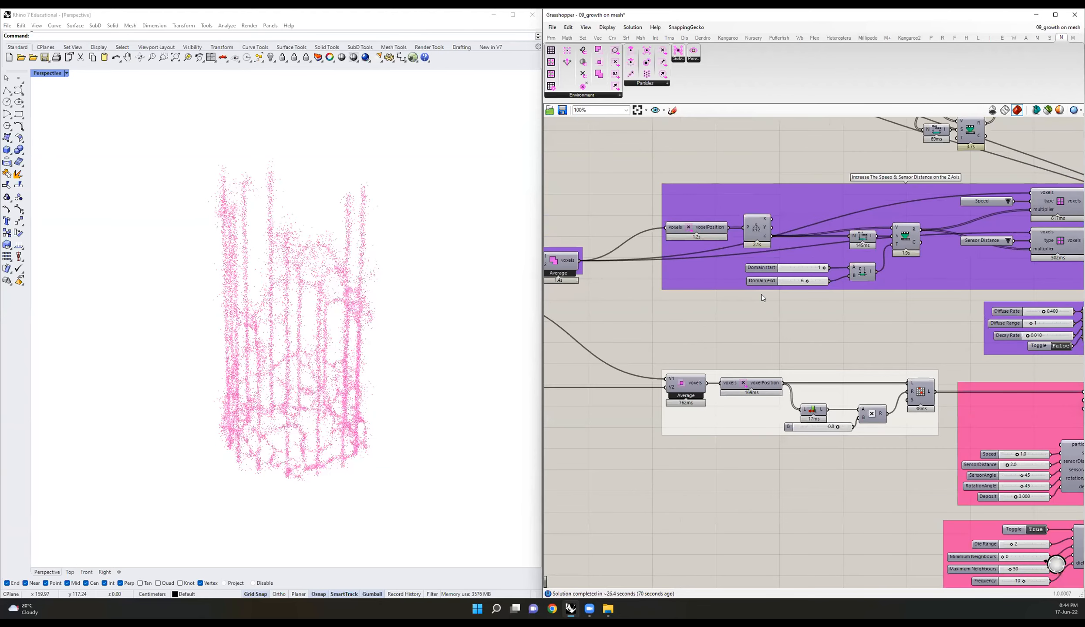
scroll(761, 295, down, 2)
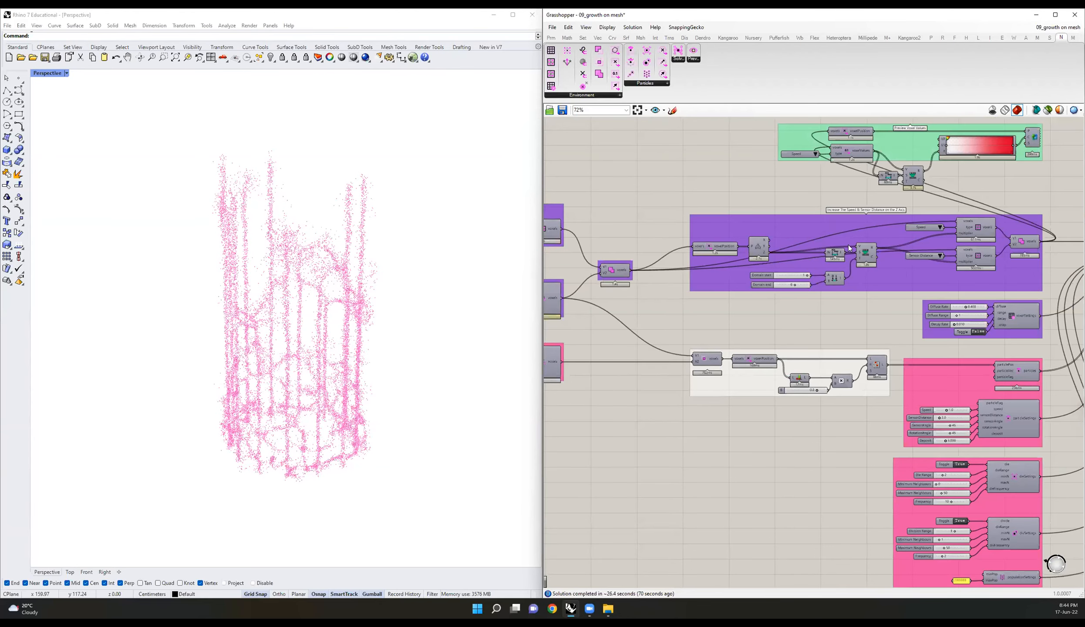
scroll(961, 239, down, 3)
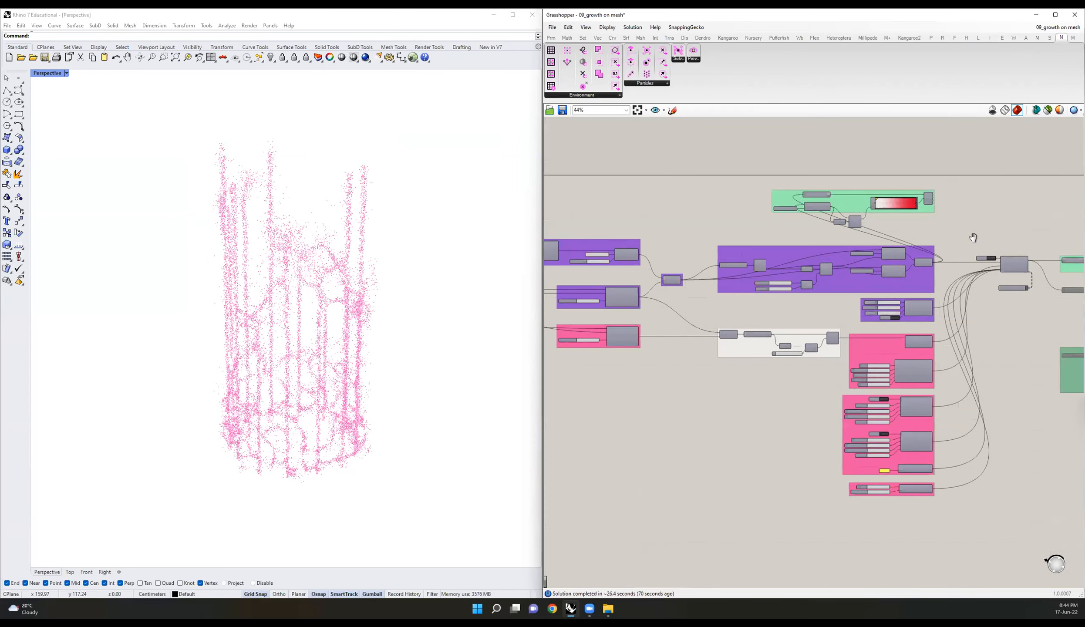
right_drag(645, 288, 948, 282)
scroll(776, 282, up, 2)
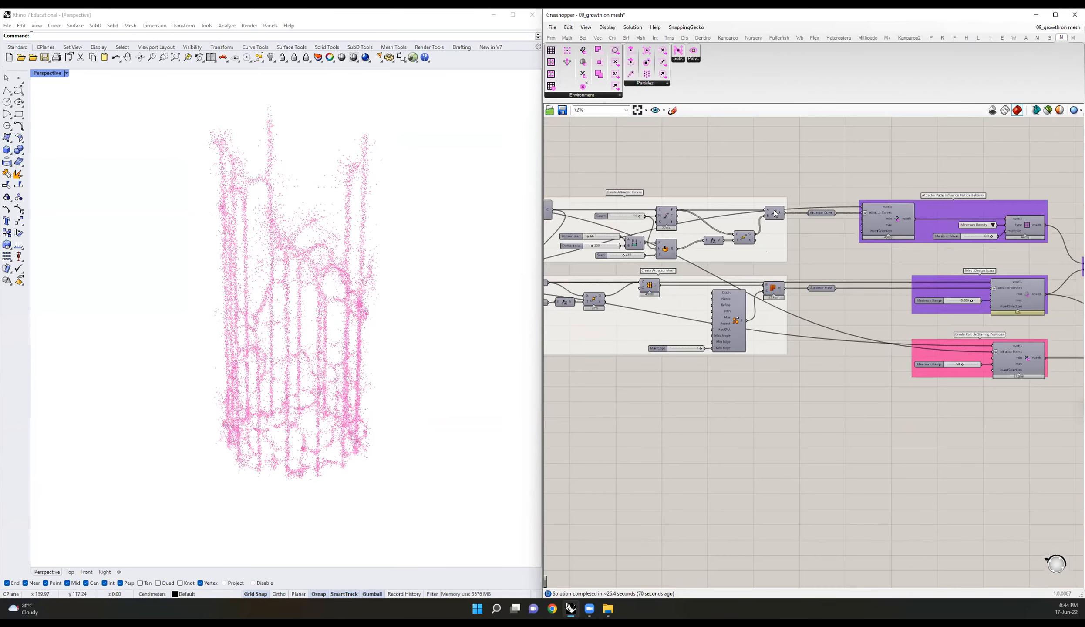
right_click(774, 212)
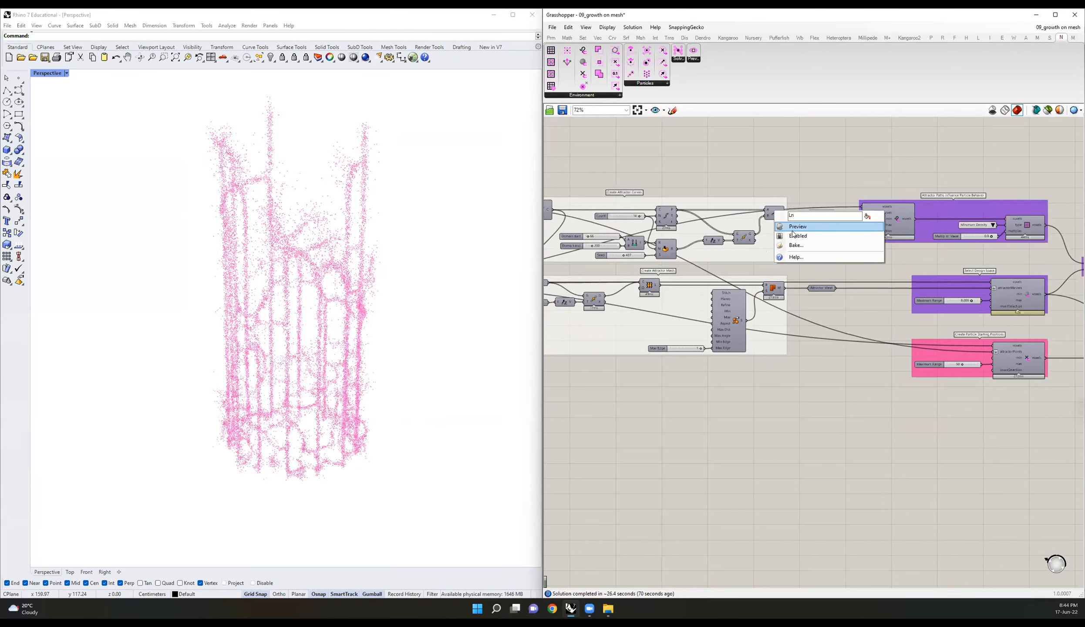
click(795, 236)
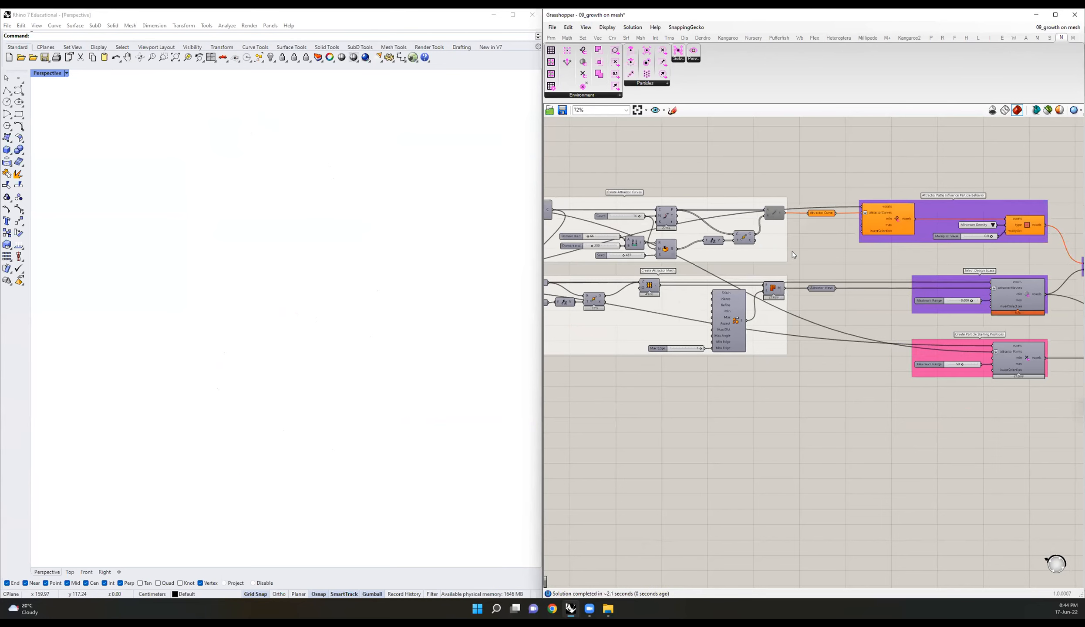
middle_click(775, 214)
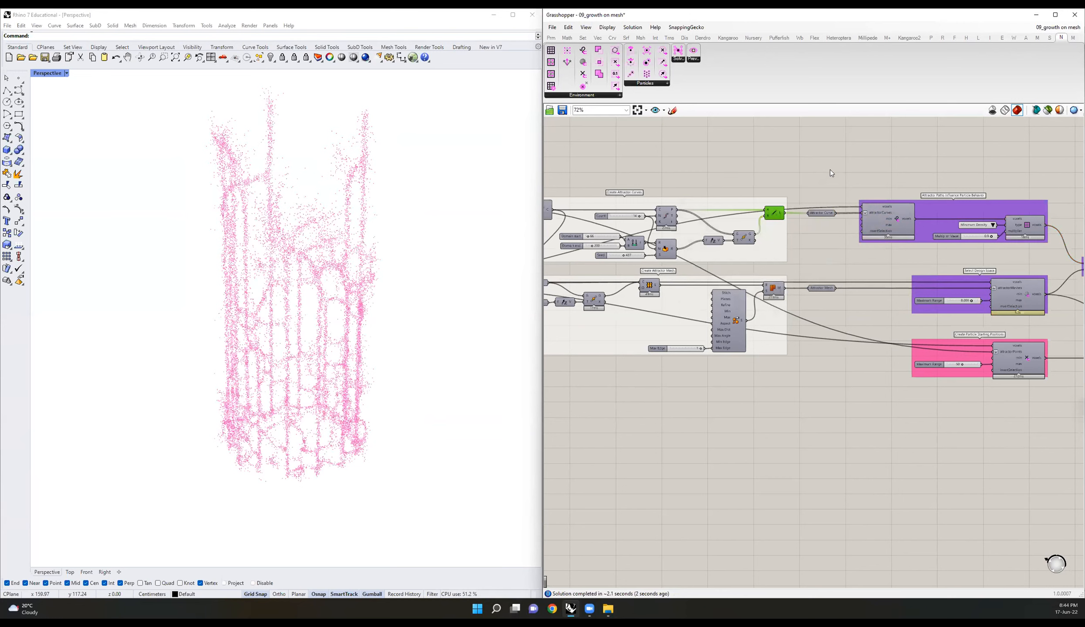
Step: Turn on the preview of the line component that outputs the attractor curves in the Create Attractor Curves group
click(819, 163)
click(776, 214)
middle_click(775, 213)
click(788, 199)
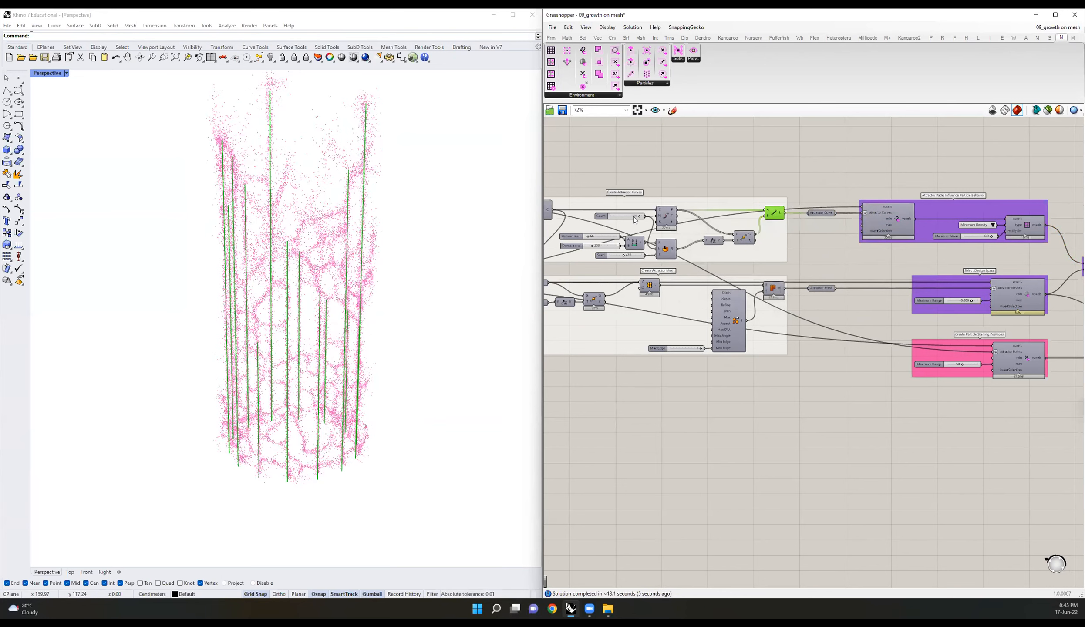
Step: Follow the definition from the attractor groups through the voxel and particle settings to the solver, particle preview and Convert To Geometry group
right_drag(1050, 227, 740, 218)
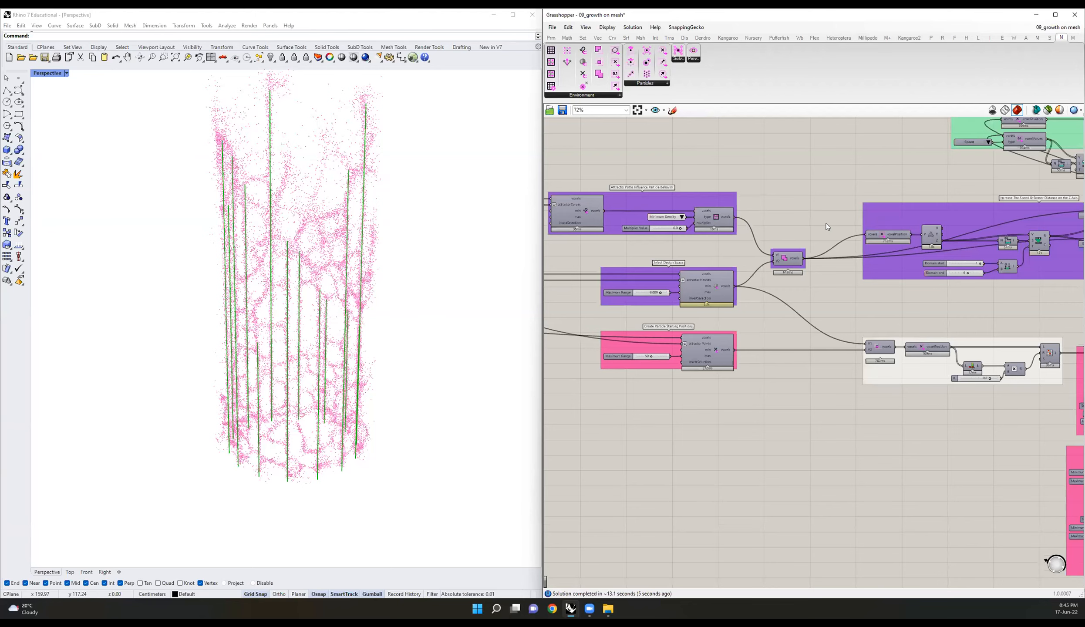
right_drag(1040, 216, 797, 207)
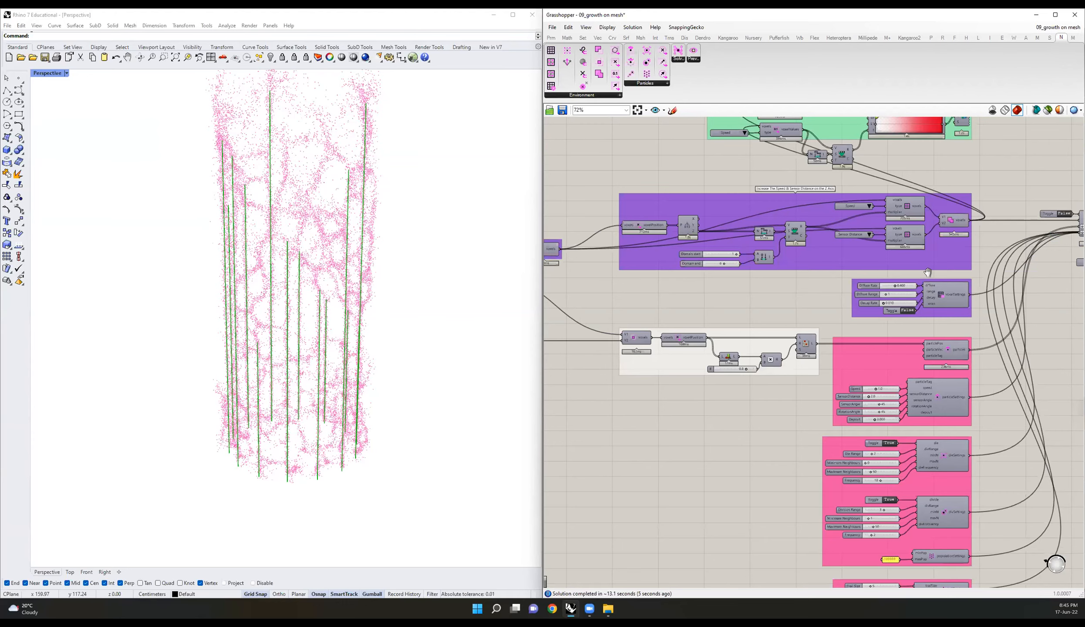
right_drag(1084, 266, 928, 269)
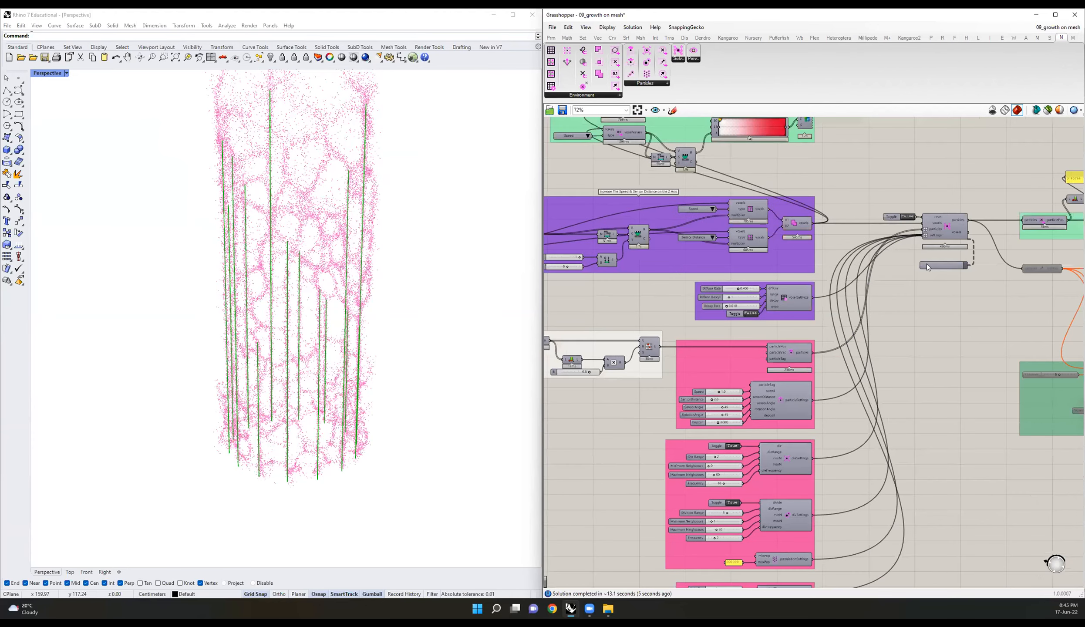
right_drag(926, 262, 653, 273)
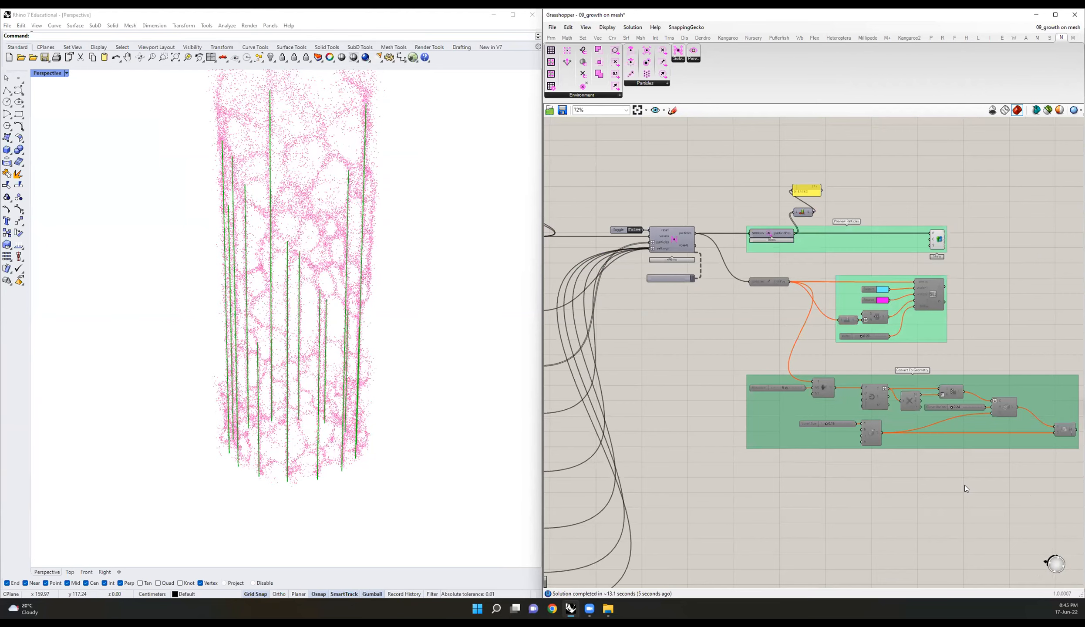
right_drag(861, 275, 619, 293)
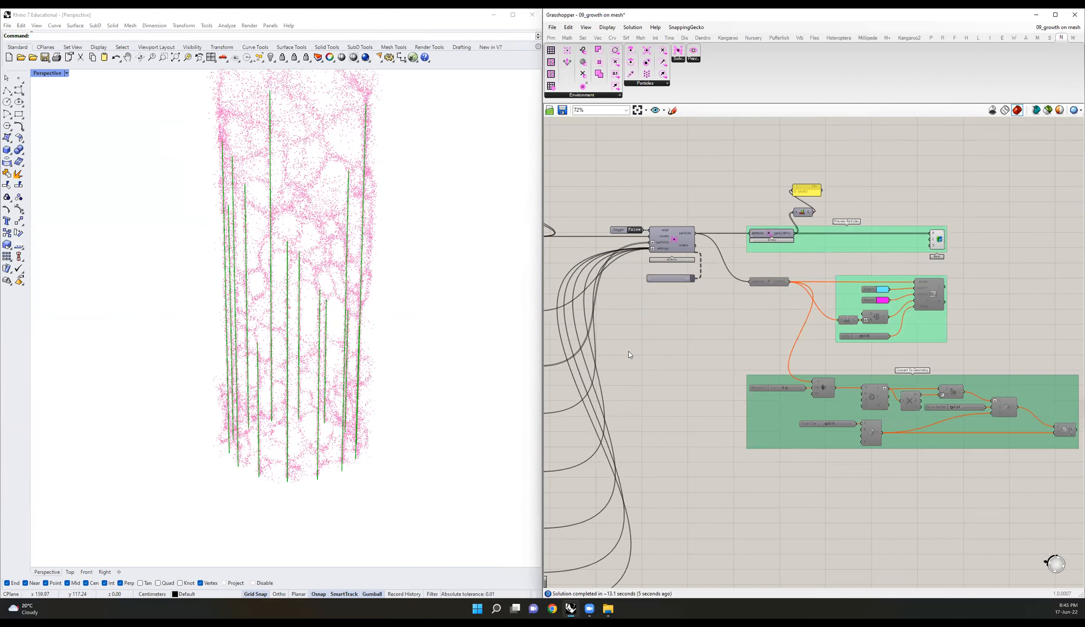
scroll(926, 276, up, 1)
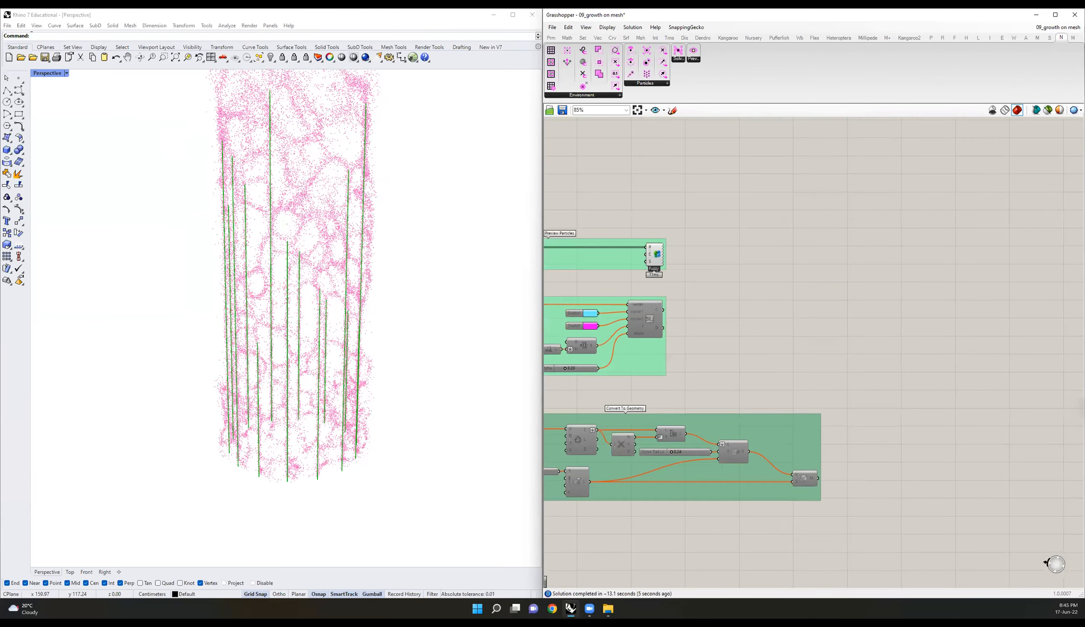
scroll(923, 277, up, 5)
right_drag(960, 239, 990, 242)
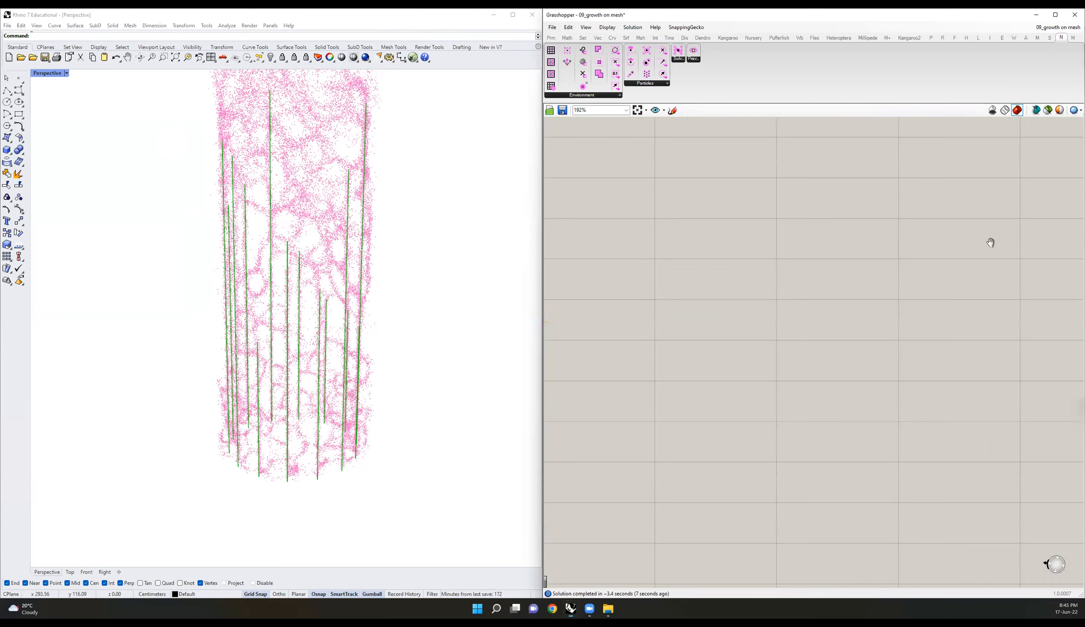
scroll(969, 245, down, 5)
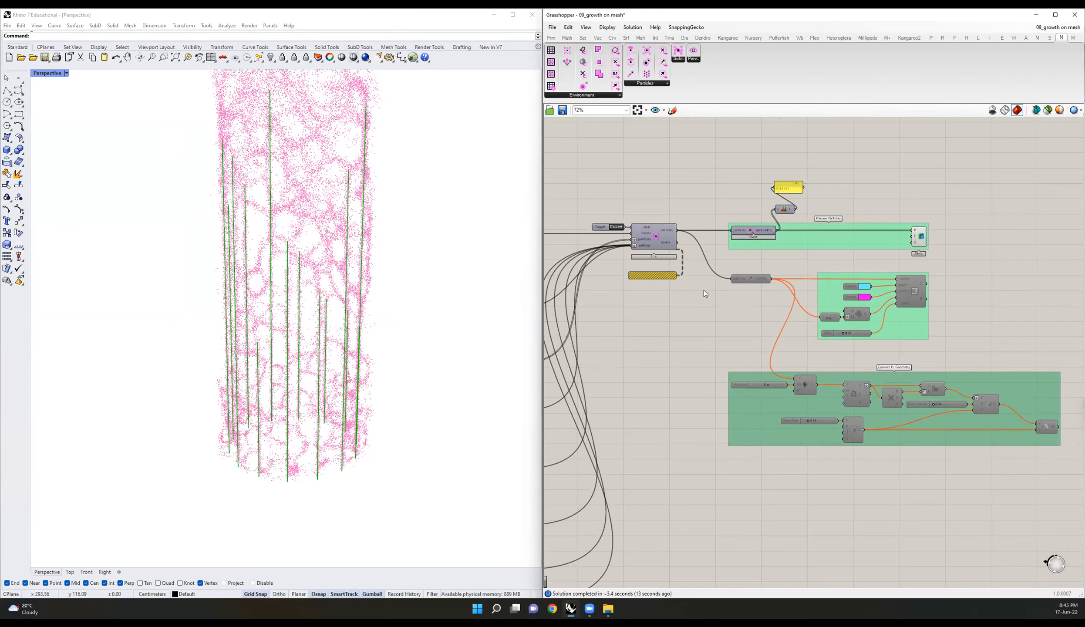
scroll(781, 335, up, 5)
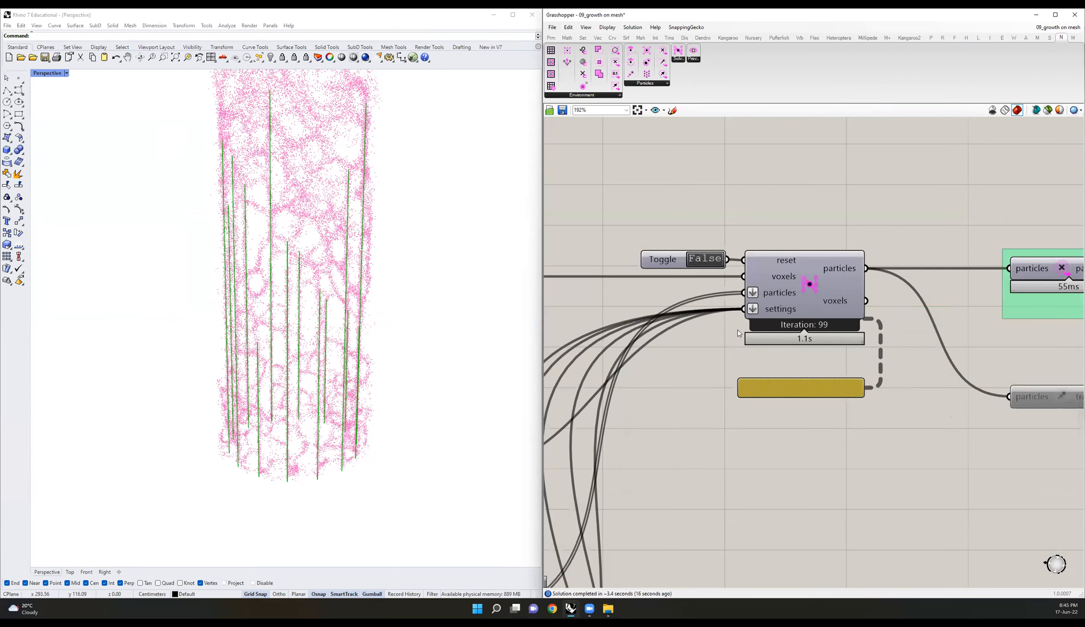
Step: Deselect the attractor lines and examine the grown particle column from a lower angle, up close and from farther away
click(656, 215)
right_drag(322, 313, 319, 271)
scroll(368, 300, down, 9)
scroll(228, 294, up, 8)
scroll(253, 298, down, 7)
scroll(277, 277, up, 7)
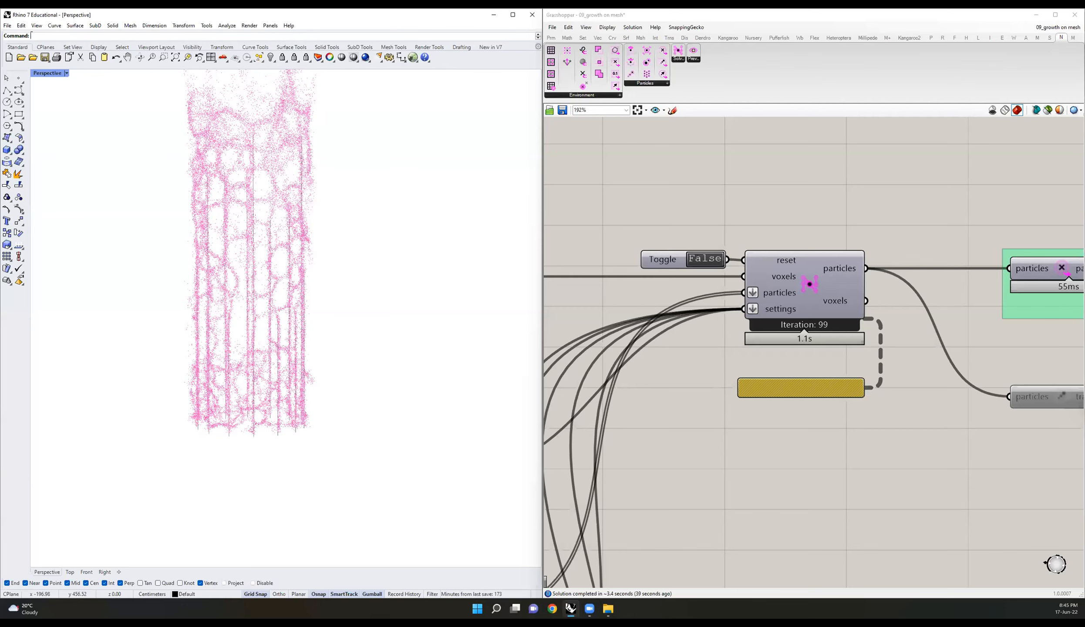
Step: Select the preview component of the voxel value gradient group, limit previews to selected objects, and view the coloured voxel column
scroll(847, 213, down, 6)
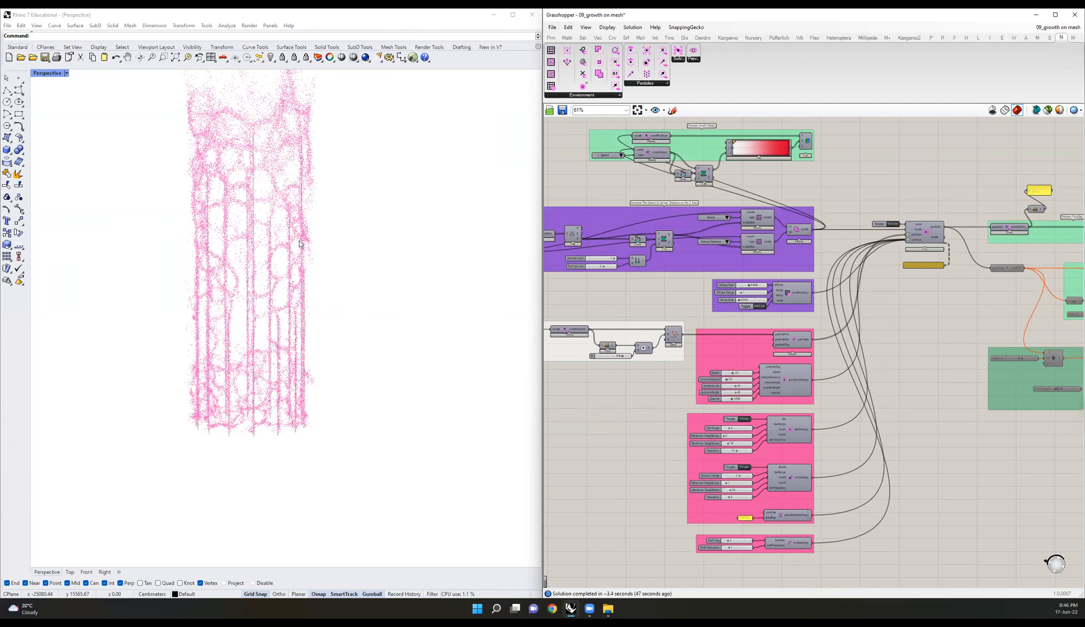
right_drag(783, 235, 963, 251)
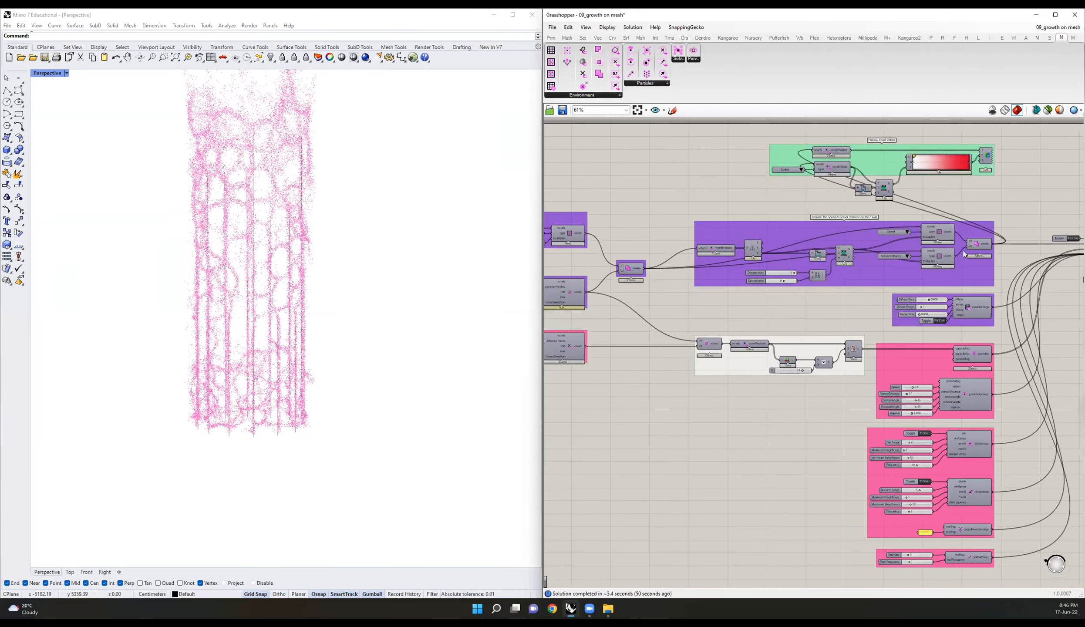
right_drag(686, 228, 880, 220)
right_drag(985, 155, 751, 192)
click(947, 186)
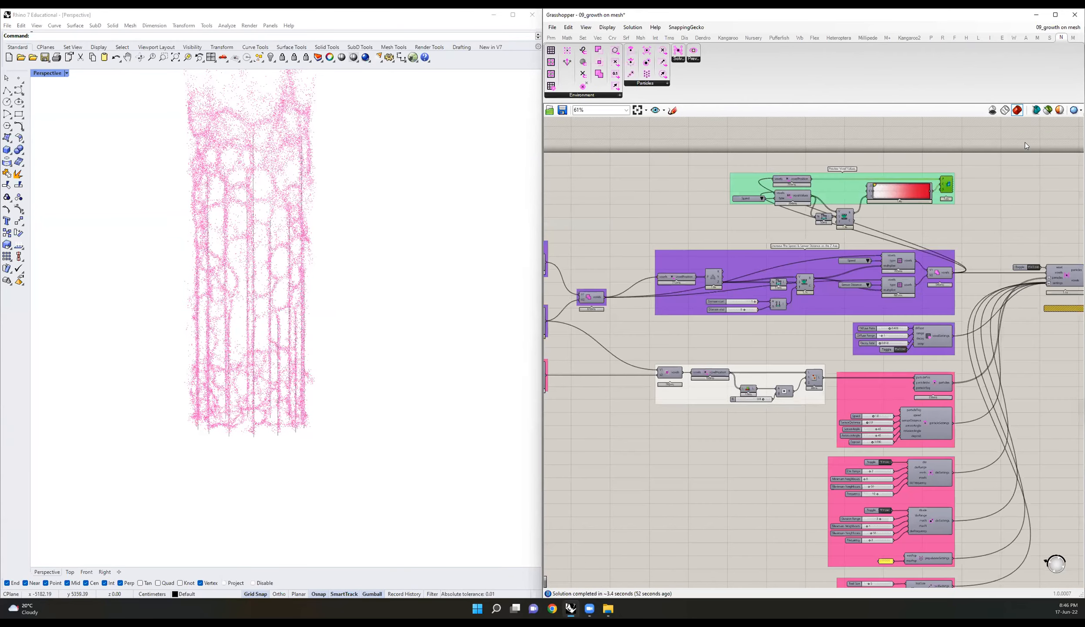
click(1047, 110)
right_drag(278, 262, 283, 229)
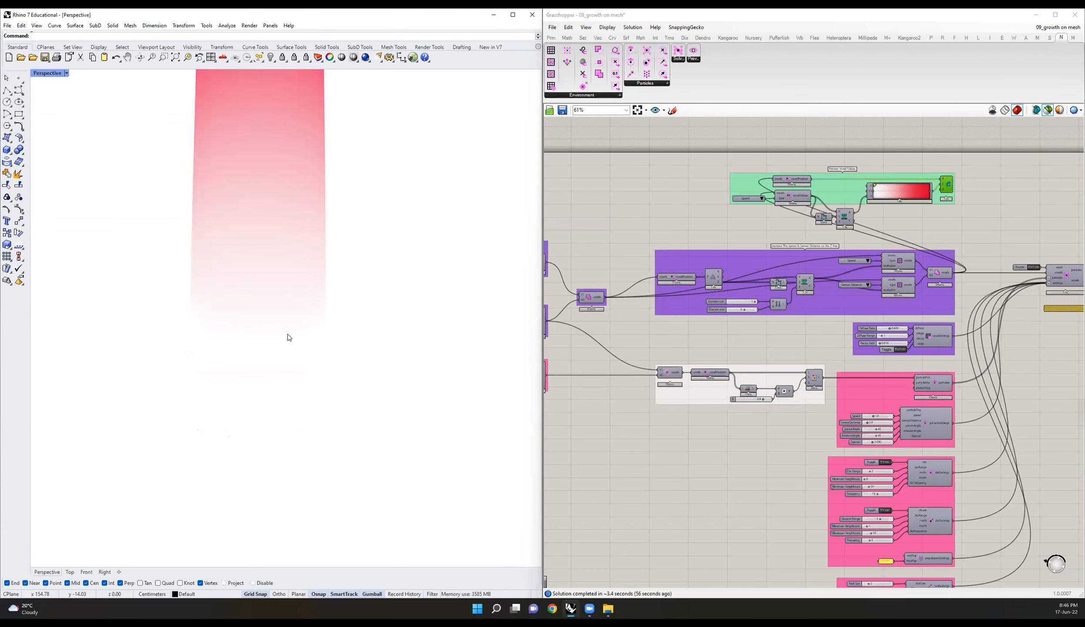
right_drag(289, 337, 286, 293)
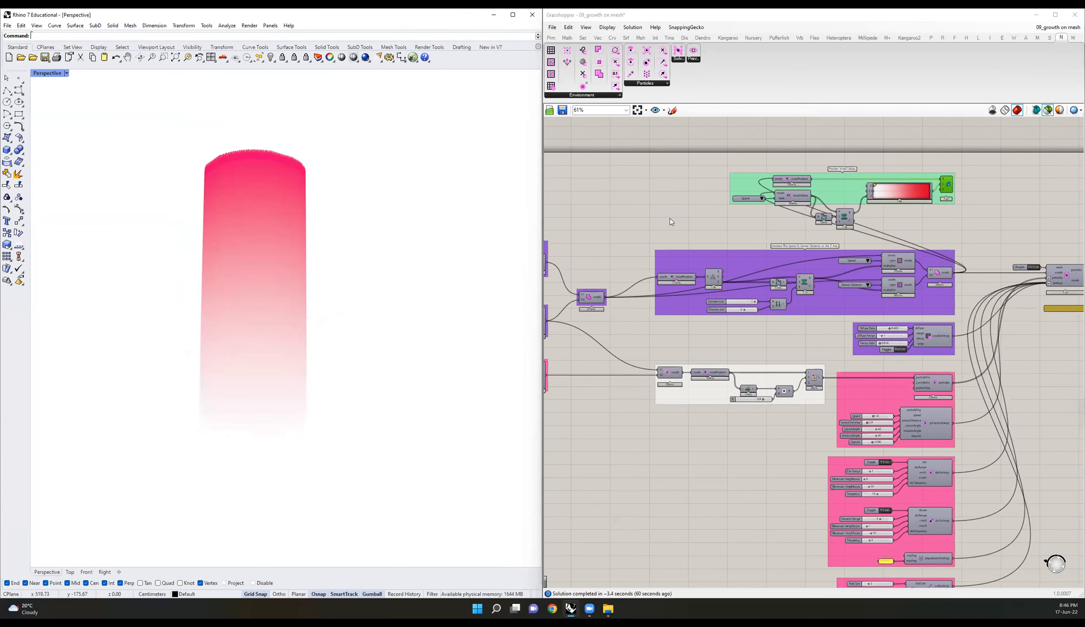
Step: Turn off the selected-only preview to show the grown particles again and go back over the voxel groups to the attractor curves
click(1048, 111)
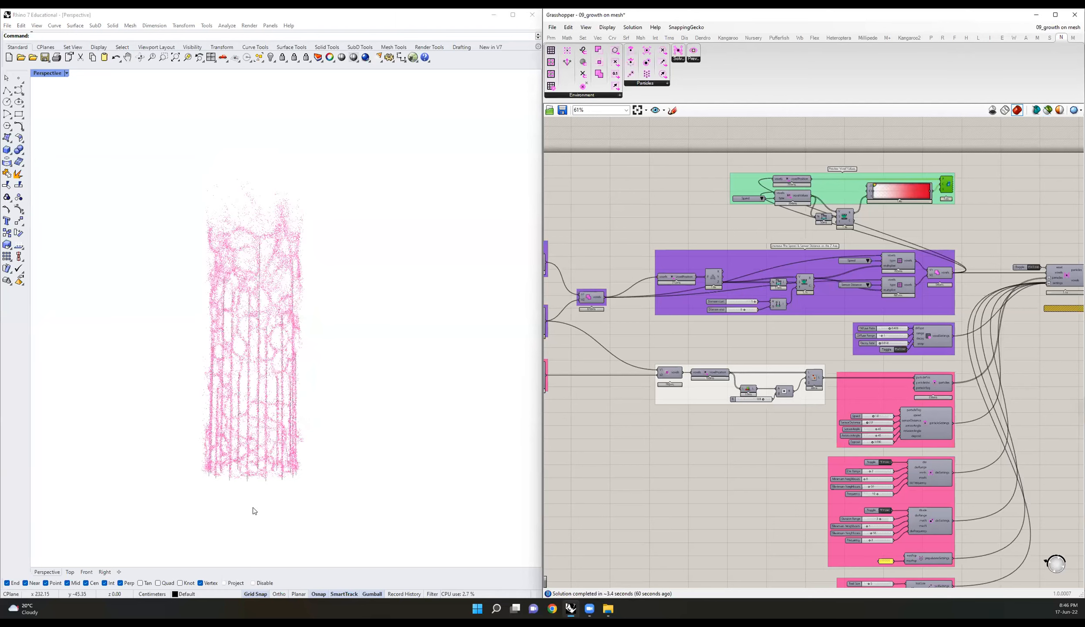
right_drag(824, 267, 936, 262)
mouse_move(725, 253)
right_down()
mouse_move(860, 250)
mouse_move(899, 232)
right_up()
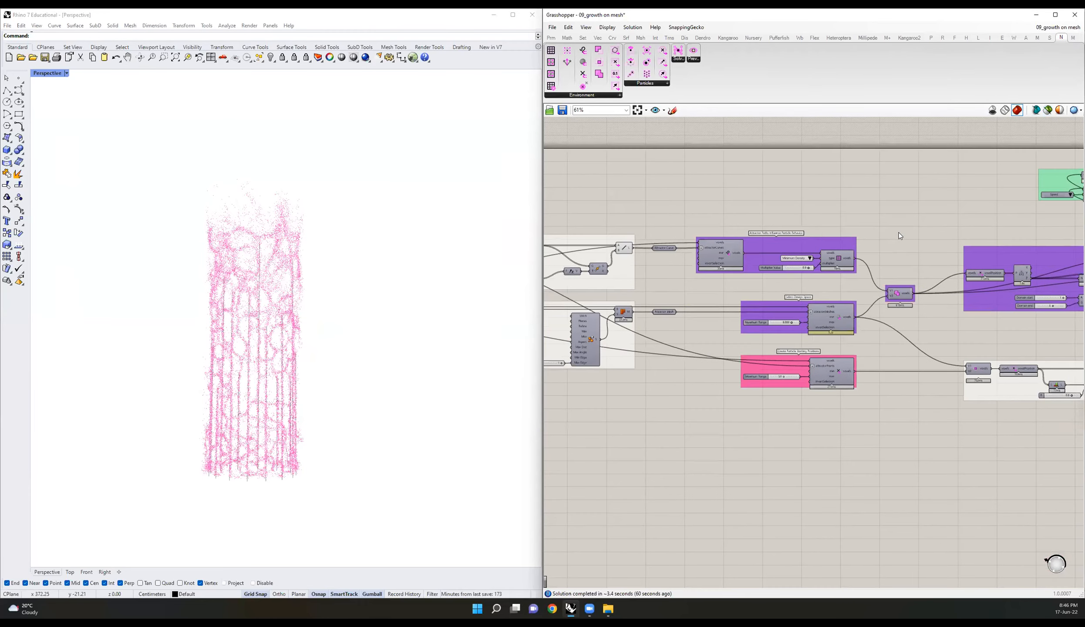
right_drag(779, 238, 714, 250)
right_drag(975, 277, 880, 301)
right_drag(1031, 270, 912, 267)
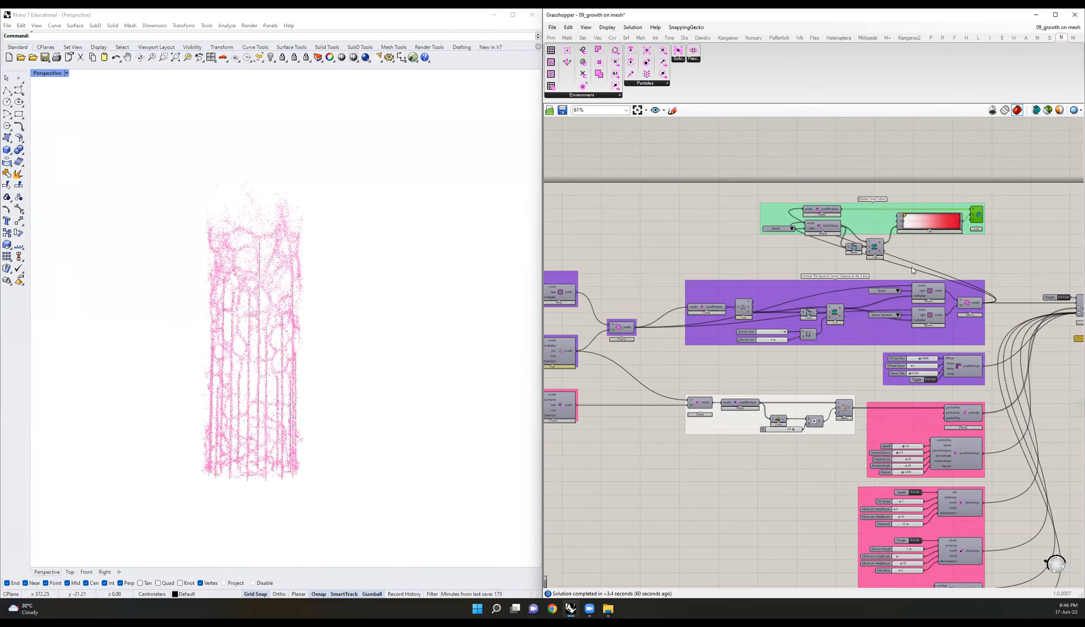
right_drag(632, 270, 1057, 239)
Step: Select the line component of the Create Attractor Curves group and examine the attractor lines against the particle column up close
click(715, 260)
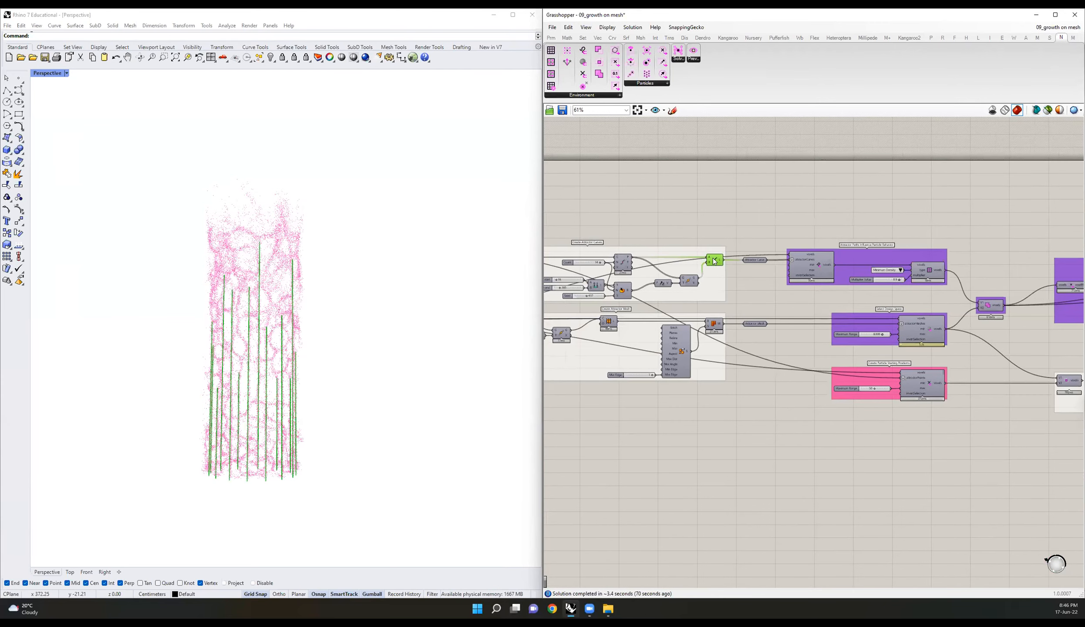
mouse_move(243, 344)
right_down()
mouse_move(201, 360)
mouse_move(224, 344)
right_up()
scroll(222, 346, up, 9)
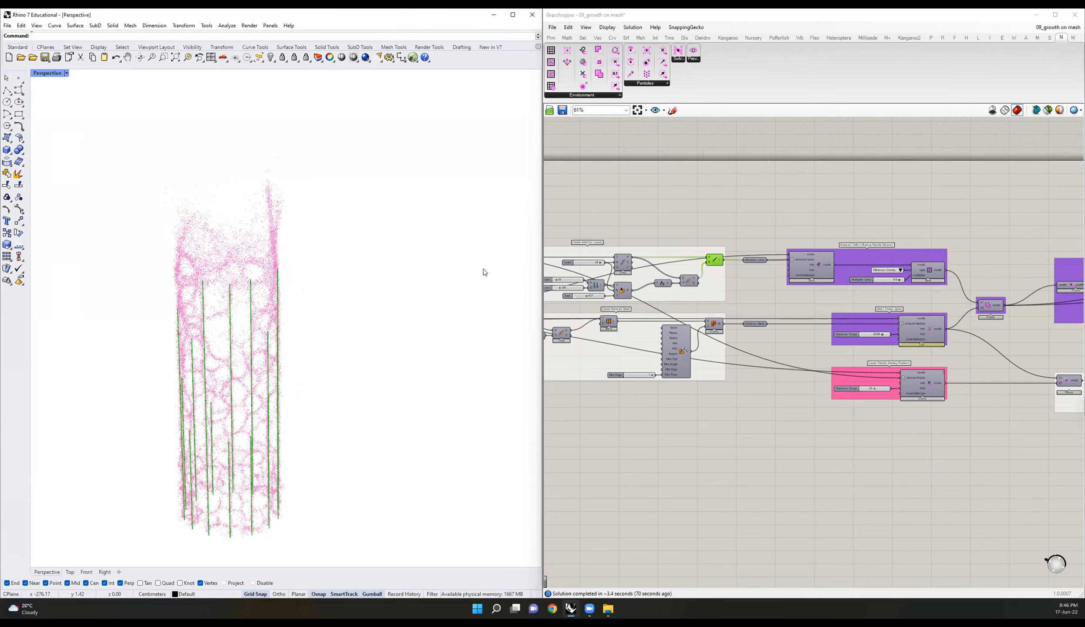
scroll(914, 259, up, 3)
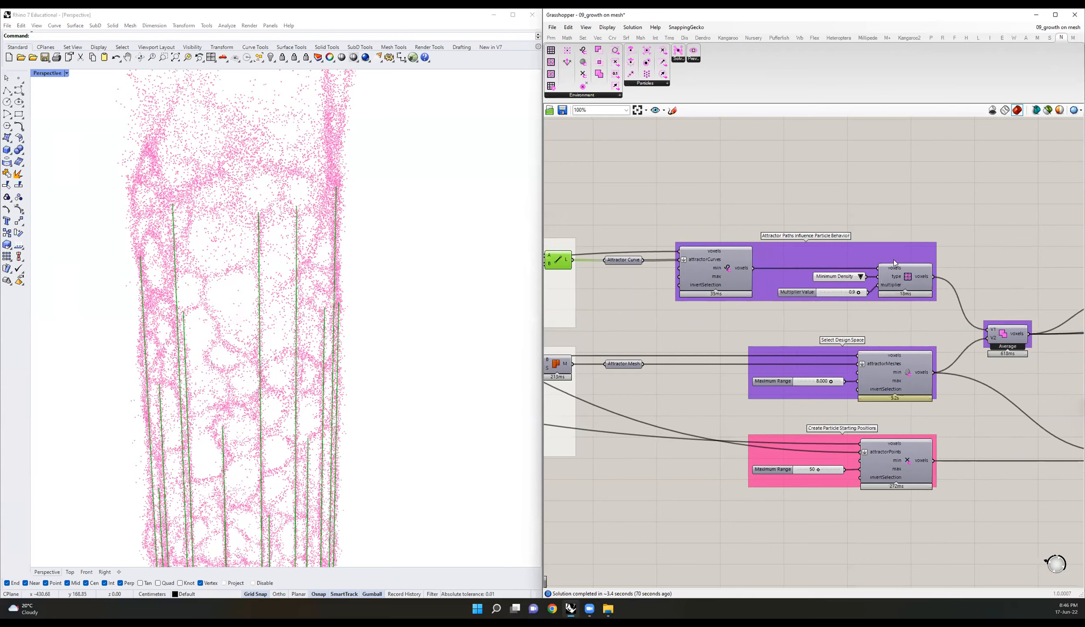
Step: Add a voxelPosition component above the Attractor Paths Influence Particle Behavior group and feed it the voxels output of the curve attractor
right_drag(925, 256, 879, 255)
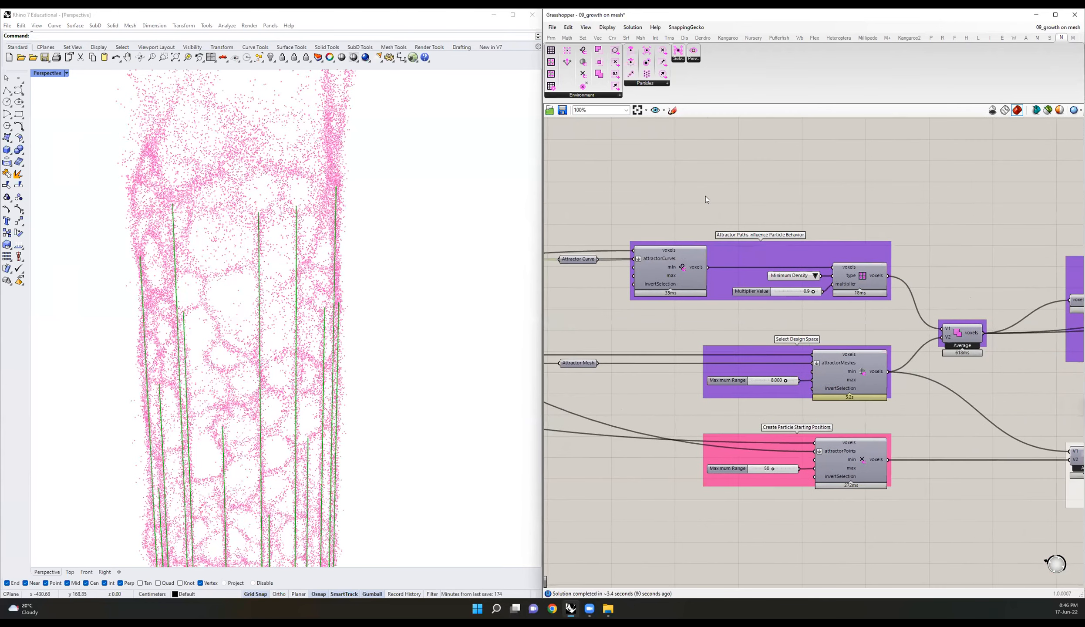
click(615, 63)
click(750, 218)
drag(722, 220, 703, 276)
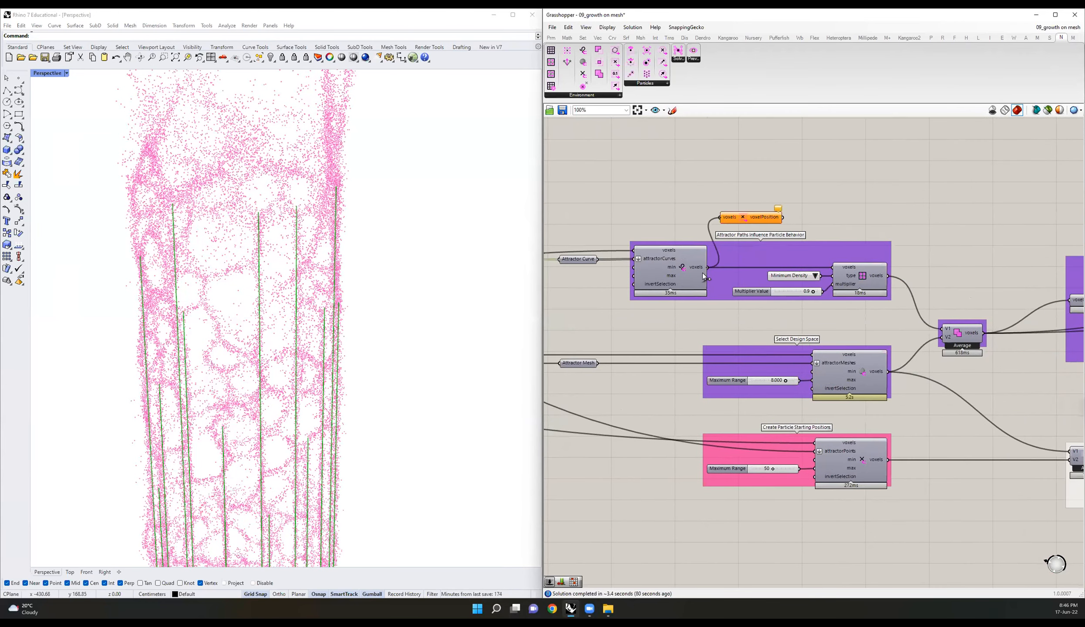
Step: View the particle column from a new distance and angle, and disable the preview of the new voxelPosition component
scroll(283, 216, down, 6)
right_drag(279, 232, 275, 245)
scroll(276, 244, up, 4)
middle_click(752, 167)
click(780, 139)
click(838, 158)
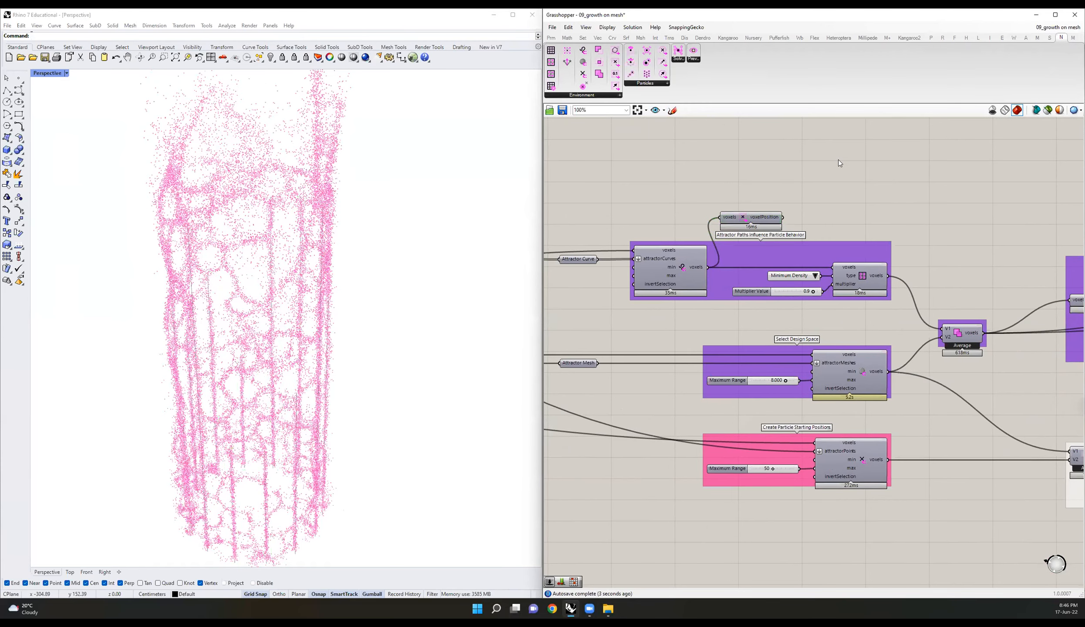
Step: Review the attractor path and design space groups and add a Bifocals component above them to label all components
right_drag(784, 221, 650, 208)
scroll(630, 264, up, 2)
scroll(630, 264, up, 1)
right_drag(630, 264, 728, 255)
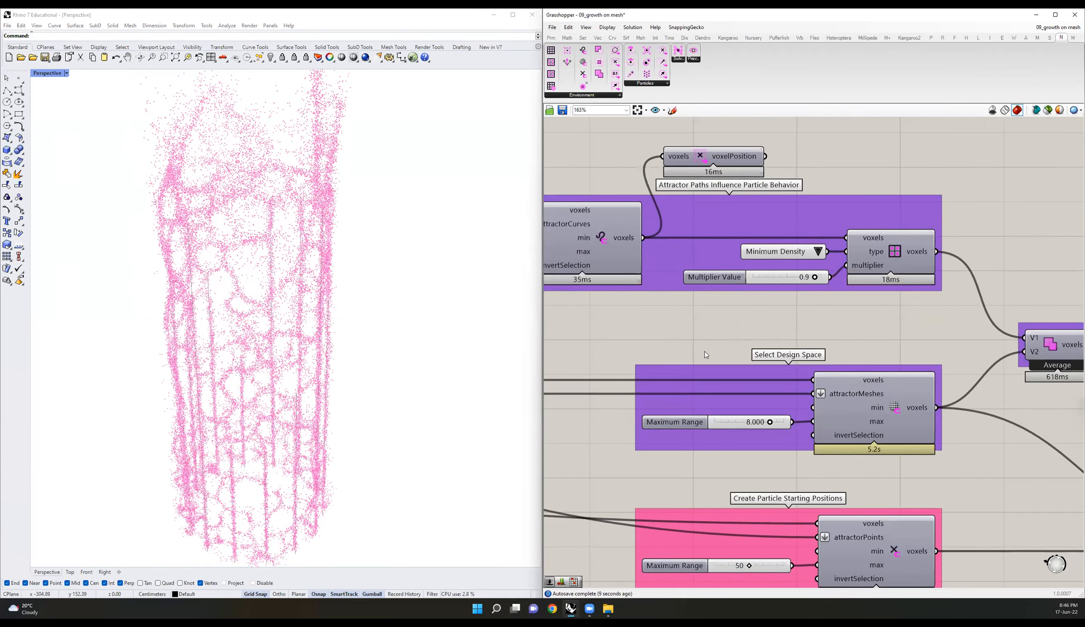
scroll(690, 290, down, 3)
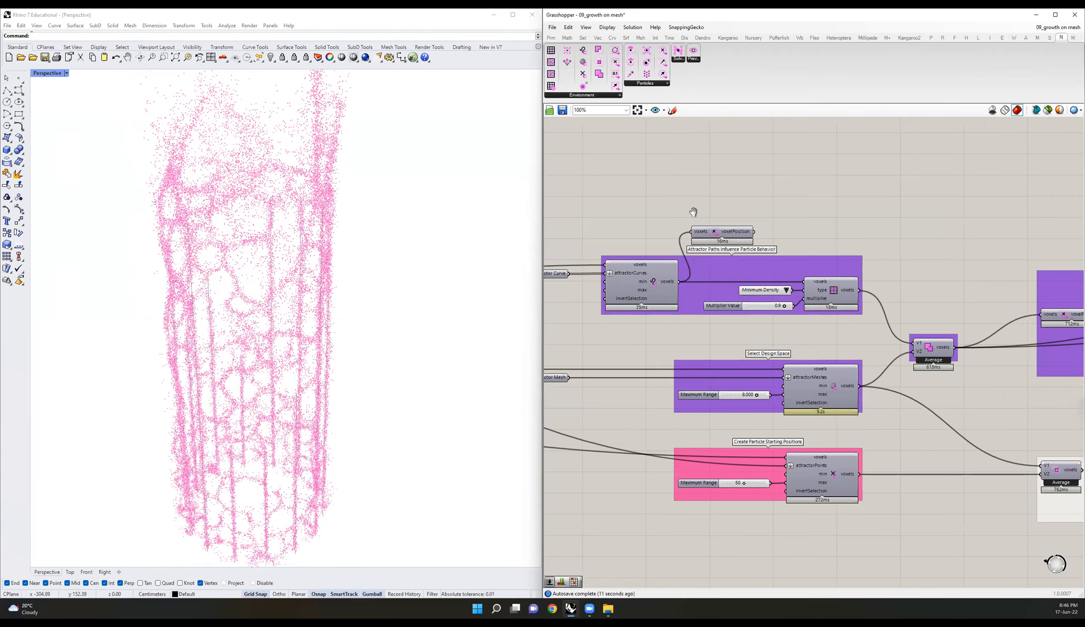
right_drag(646, 181, 694, 212)
double_click(694, 213)
text(BIFOCAL)
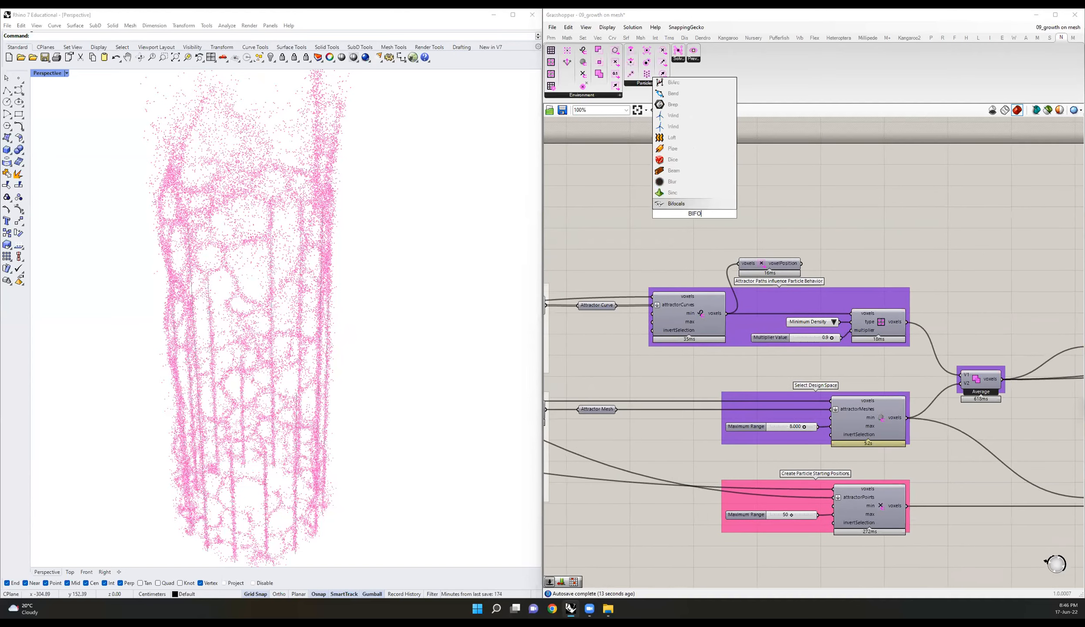
key(Return)
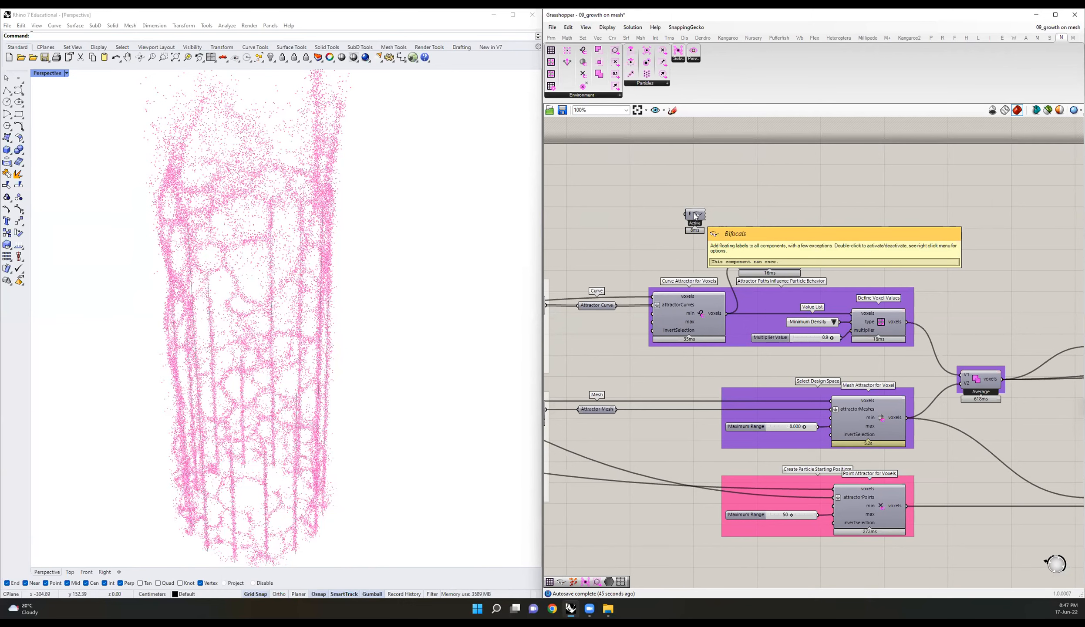
Step: Enable all components of the Convert To Geometry group
scroll(669, 228, down, 3)
scroll(669, 227, down, 9)
scroll(953, 270, up, 9)
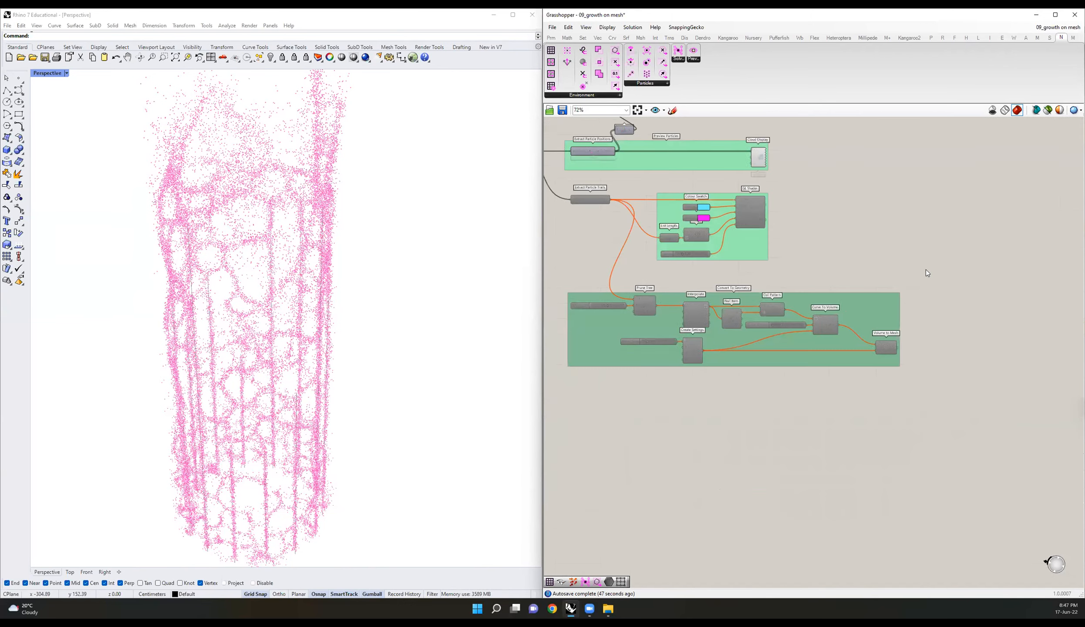
scroll(768, 255, up, 4)
scroll(815, 256, down, 3)
right_drag(972, 368, 1035, 365)
drag(1042, 401, 568, 286)
middle_click(637, 286)
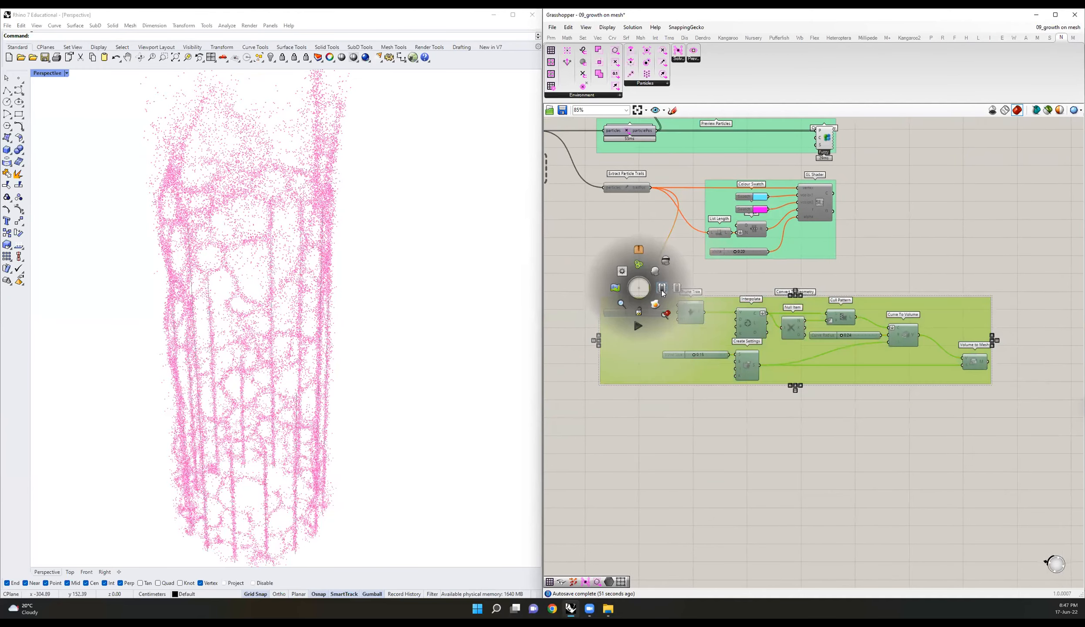
click(663, 289)
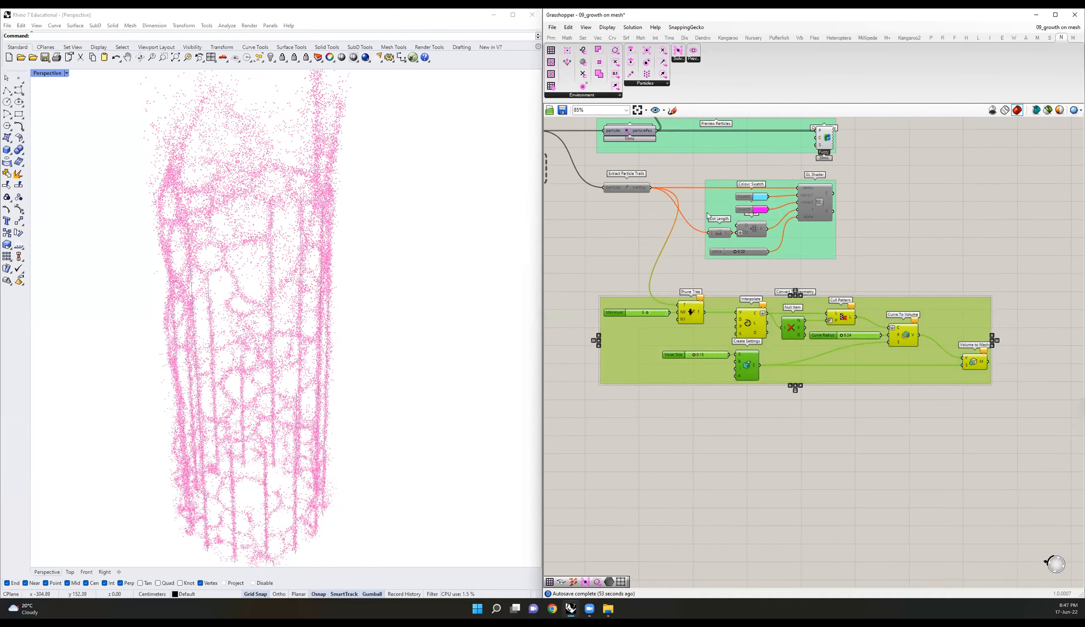
Step: Enable the Extract Particle Trails component so it feeds the Convert To Geometry group, and clear the selection
click(679, 211)
right_drag(649, 203, 718, 253)
click(691, 236)
middle_click(691, 236)
click(714, 237)
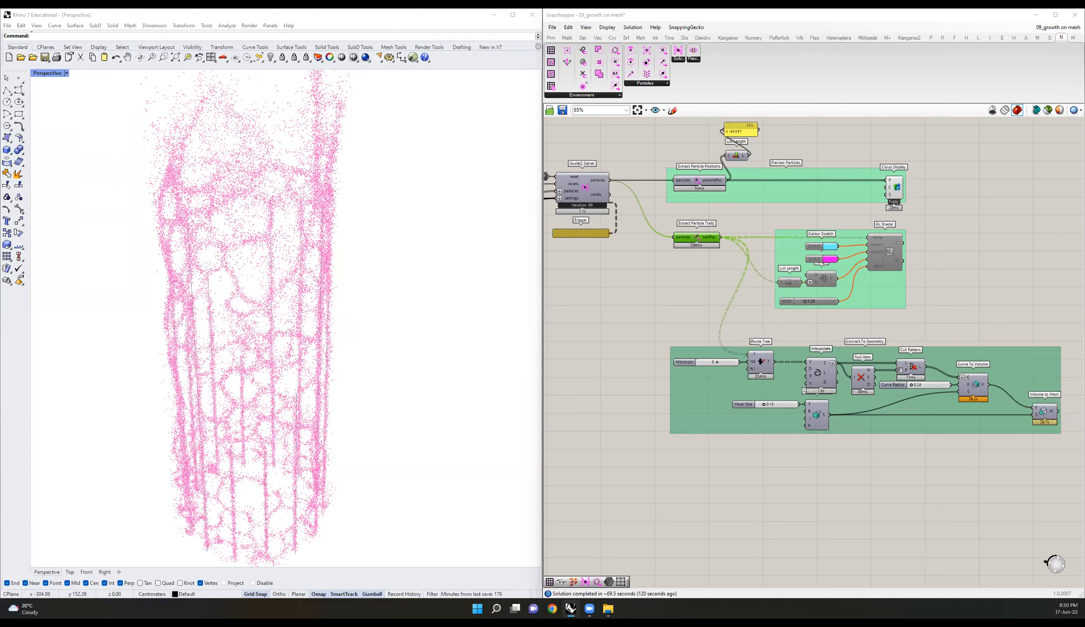
right_click(585, 187)
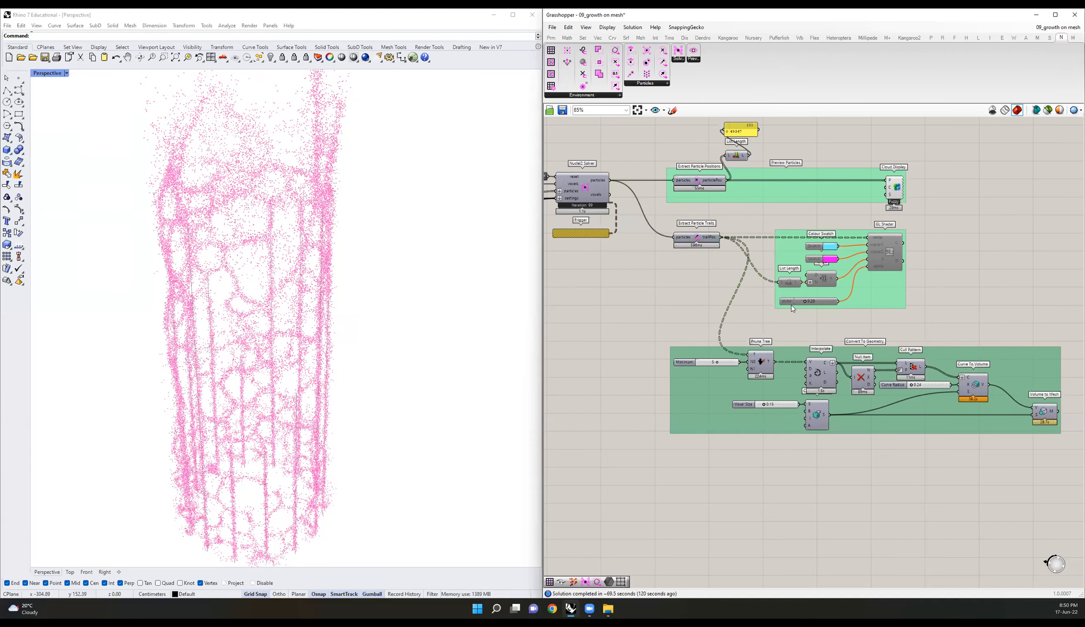
Step: Enable the preview of the Volume to Mesh component and bake its mesh
right_drag(899, 271, 821, 248)
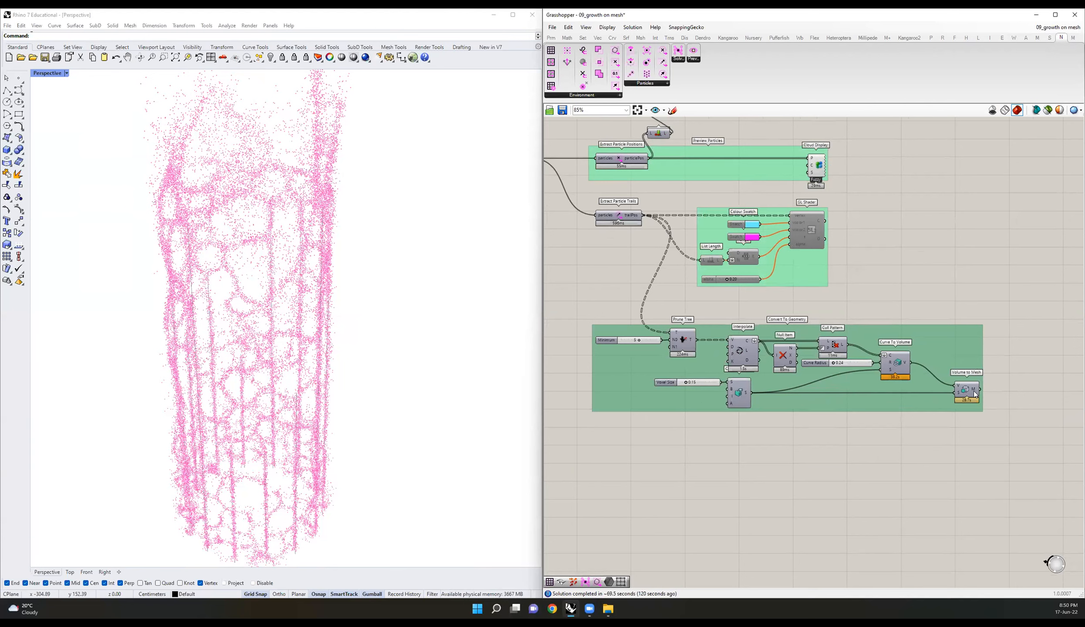
click(967, 391)
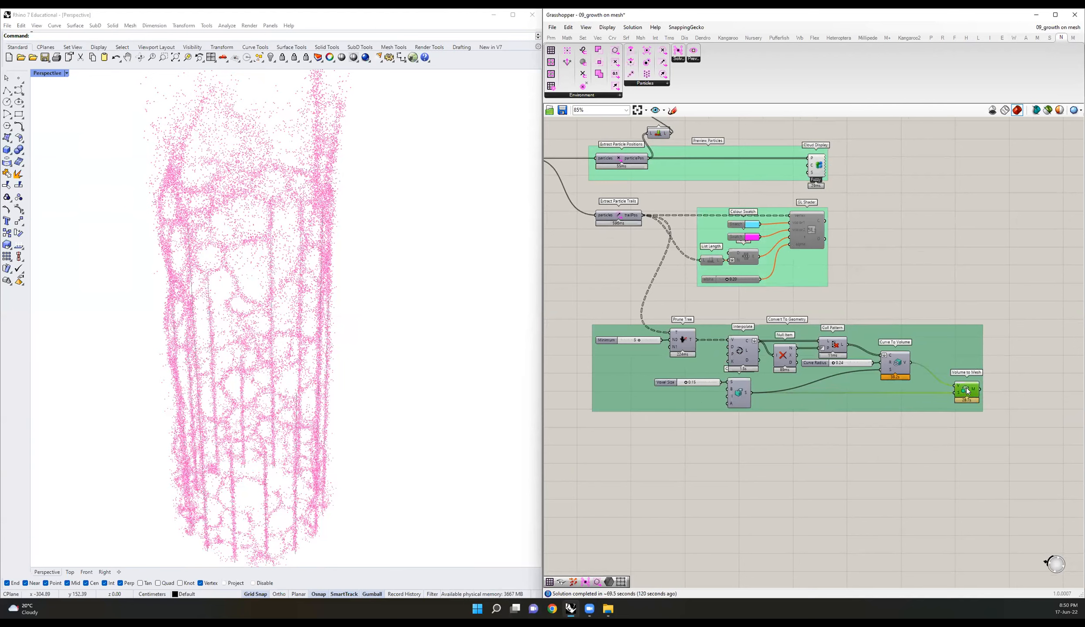
middle_click(967, 390)
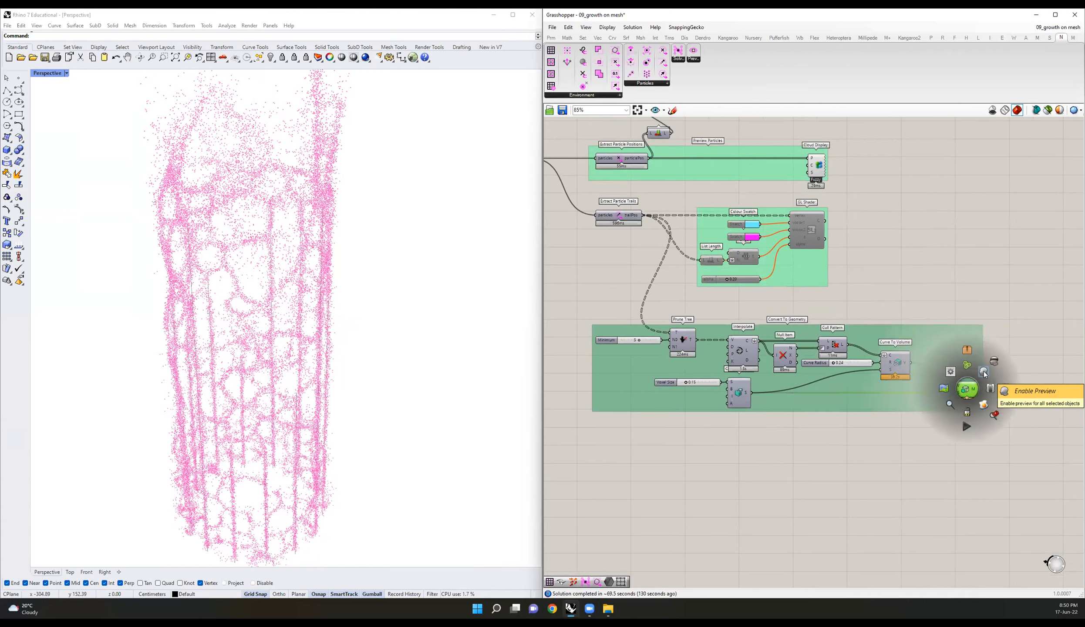
click(982, 402)
middle_click(972, 389)
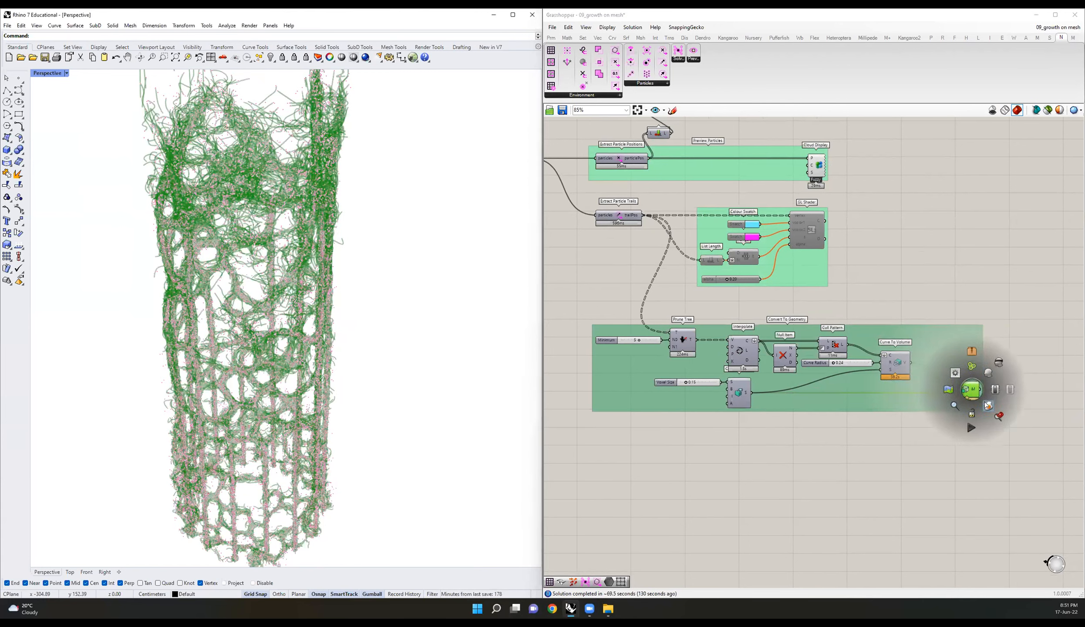
click(988, 405)
click(271, 356)
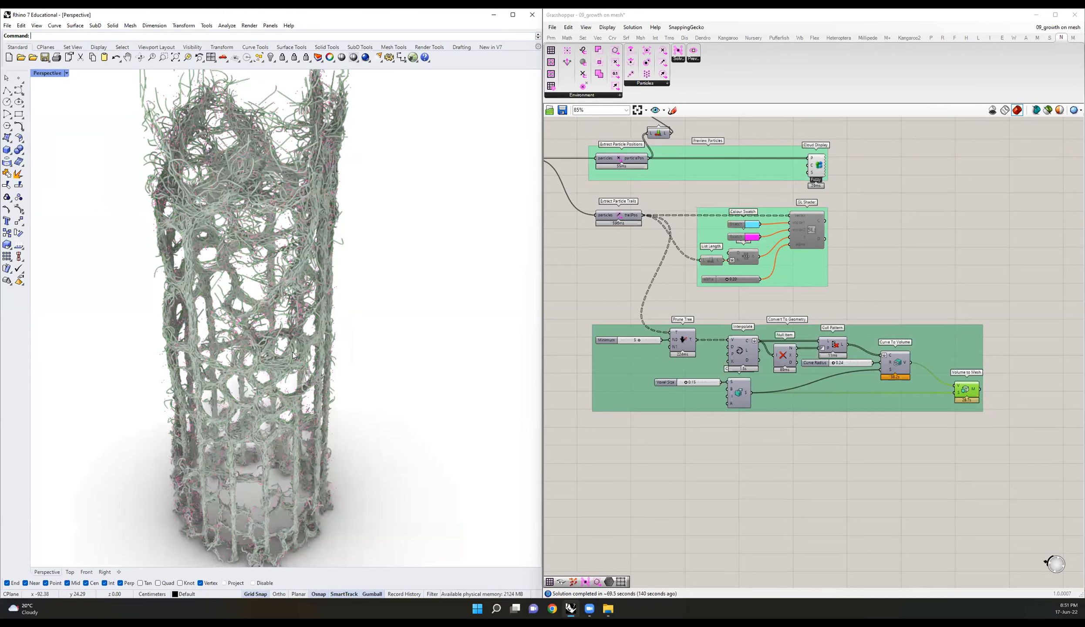
Step: Deselect the Volume to Mesh component and turn off drawing of all preview geometry
click(960, 253)
click(993, 110)
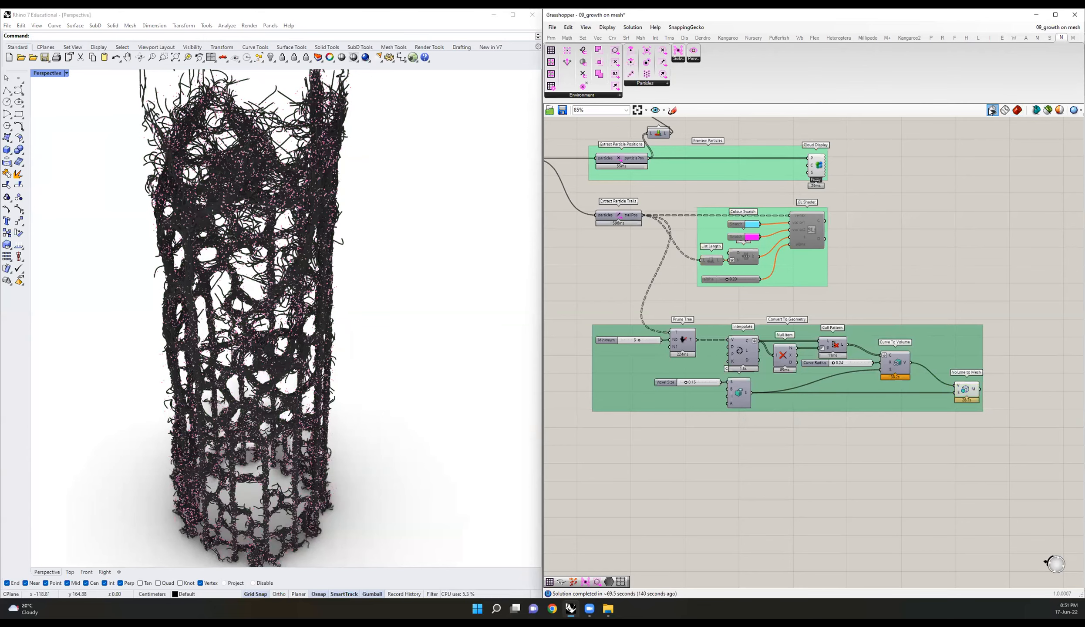
click(414, 282)
Step: Examine the baked mesh column from another angle, up close and from farther away
right_drag(343, 328, 457, 300)
scroll(370, 340, down, 7)
scroll(261, 215, up, 9)
scroll(394, 201, down, 6)
scroll(350, 222, up, 5)
scroll(350, 225, up, 5)
scroll(370, 270, down, 9)
scroll(324, 250, down, 7)
scroll(327, 256, up, 7)
scroll(461, 302, down, 7)
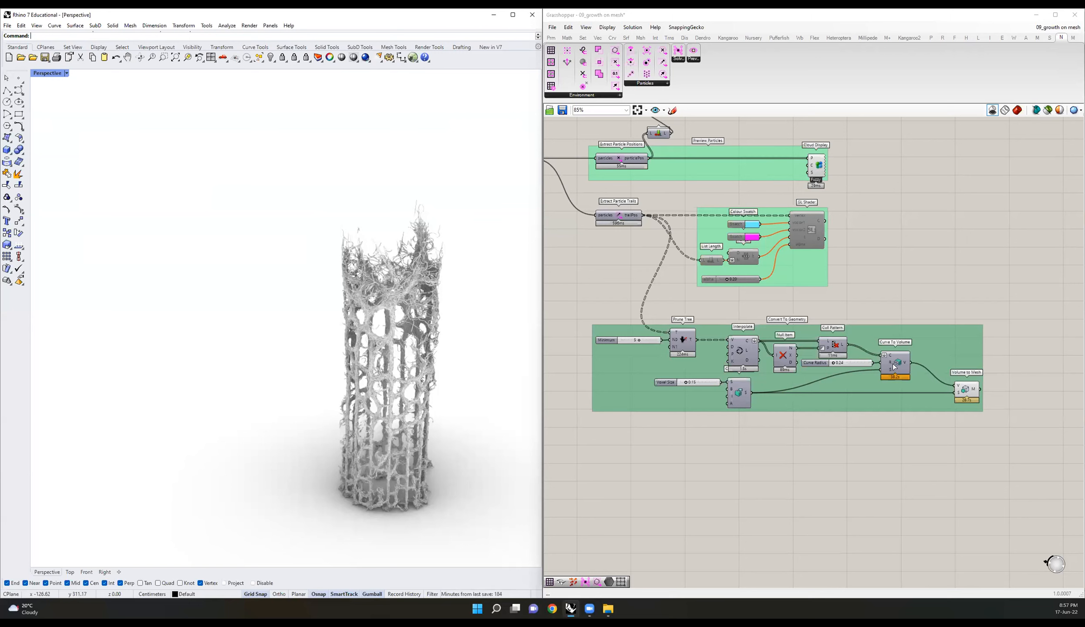
Step: Show the Dendro component set
click(702, 37)
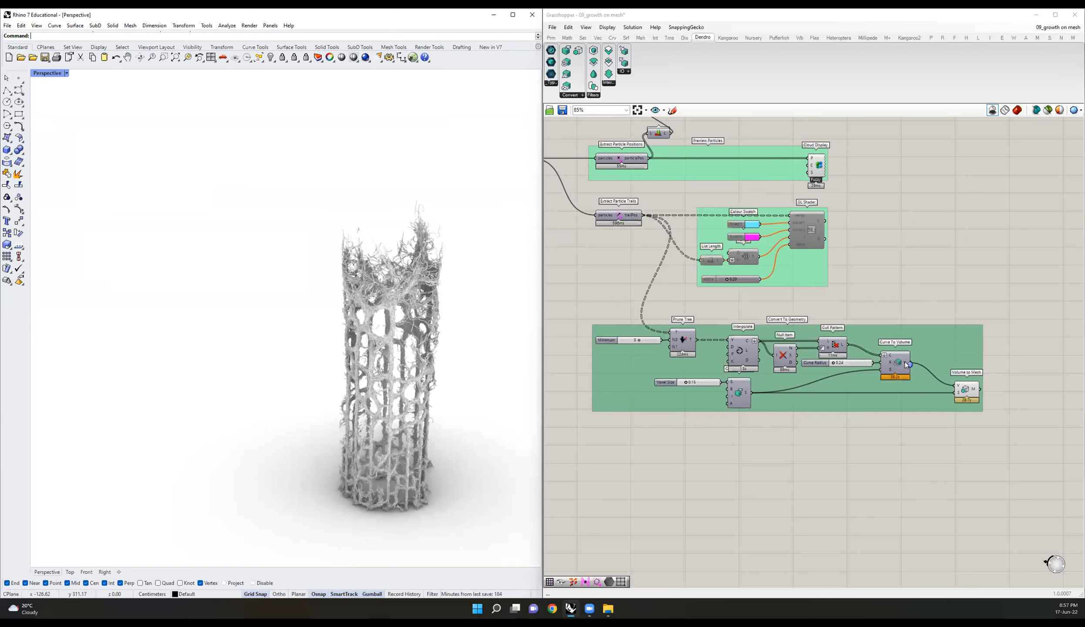